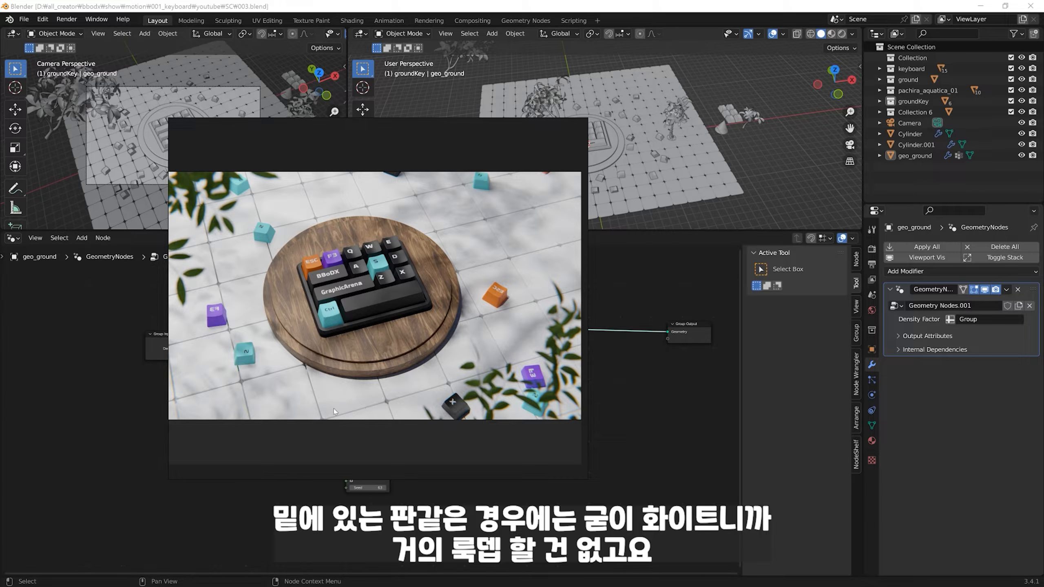
Step: Enlarge the 3D viewports over the node area and select the inner round disc under the keyboard
scroll(377, 374, "up", 2)
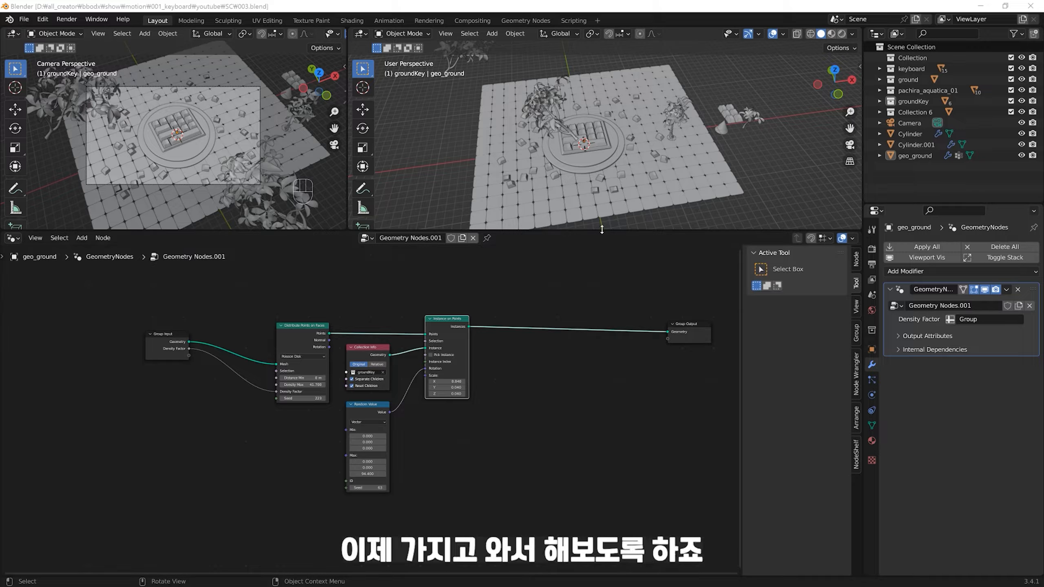
left_click_drag(602, 231, 601, 308)
middle_click_drag(604, 288, 628, 146, "shift")
key("n")
key("n")
mouse_move(584, 223)
middle_mouse_down("shift")
mouse_move(585, 206)
mouse_move(602, 219)
middle_mouse_up("shift")
left_click(584, 206)
mouse_move(602, 219)
middle_mouse_down("ctrl")
mouse_move(628, 176)
mouse_move(660, 190)
mouse_move(669, 170)
mouse_move(612, 218)
middle_mouse_up("ctrl")
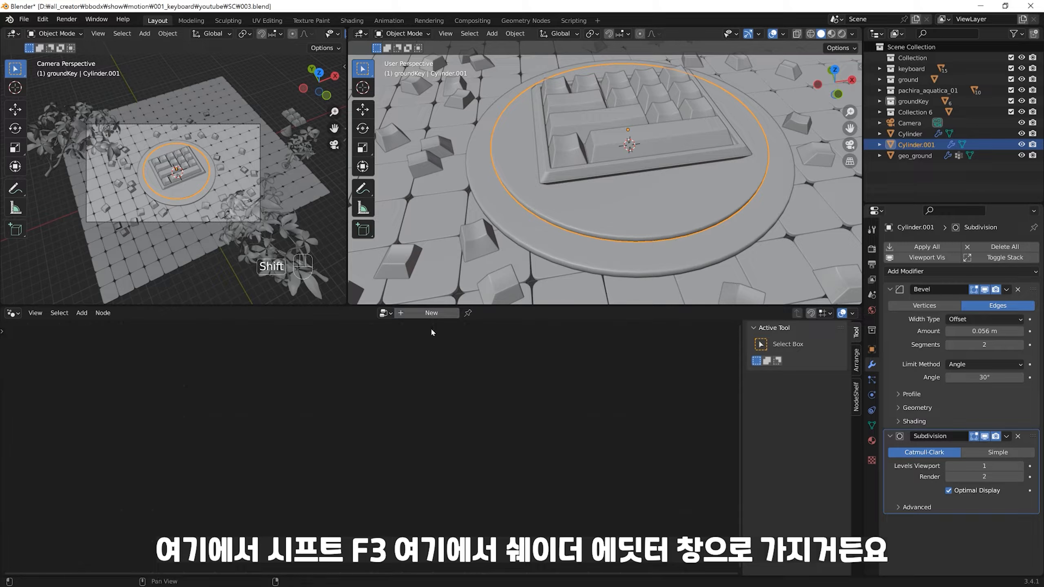
Step: Switch the node area to the Shader Editor and create a new material for the inner disc
key("shift+F3")
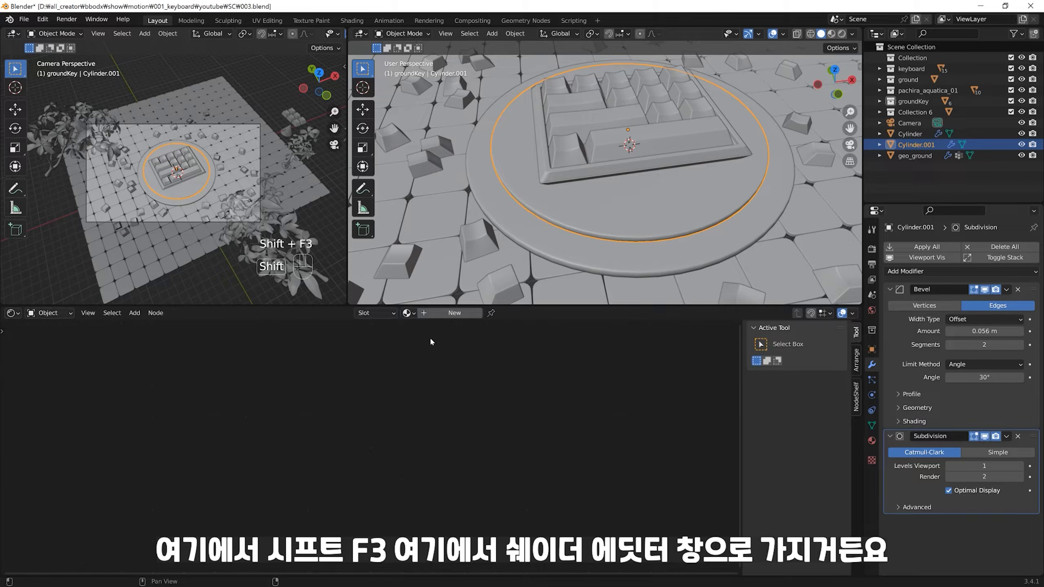
left_click(12, 313)
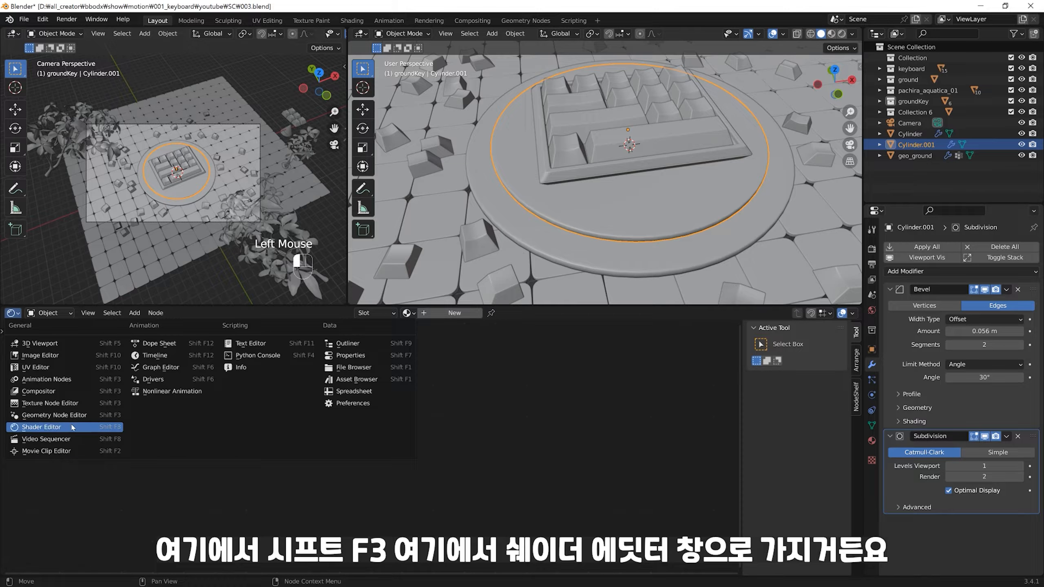
left_click(454, 313)
middle_click_drag(470, 329, 492, 354)
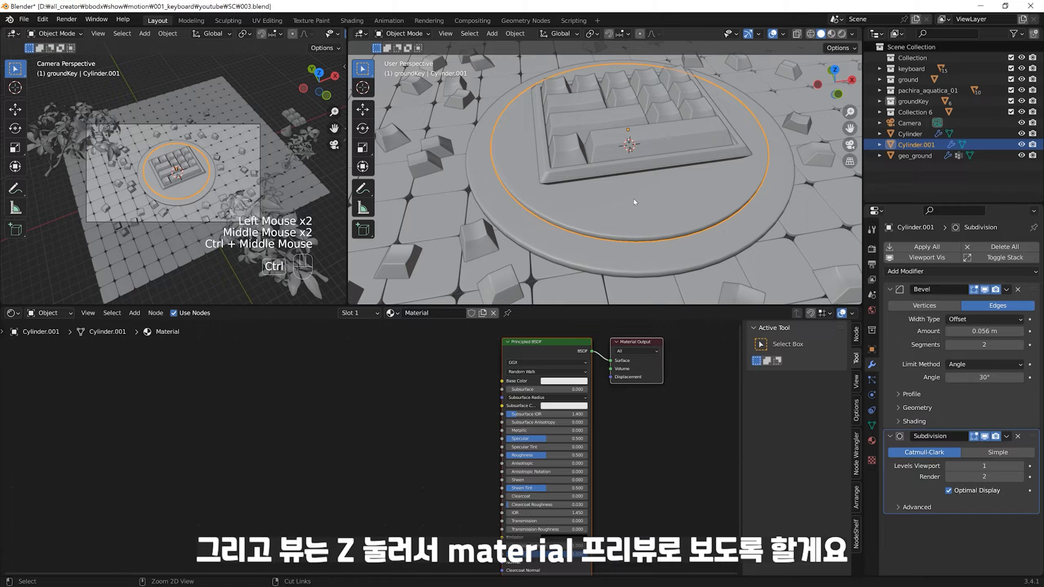
Step: Set the user-perspective viewport's shading to Material Preview
key("z")
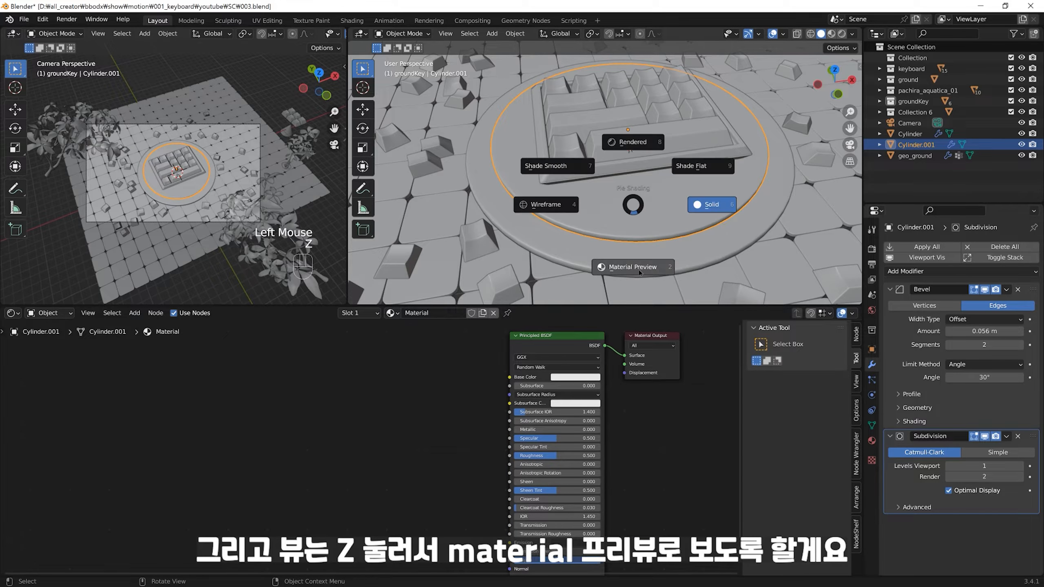
left_click(639, 247)
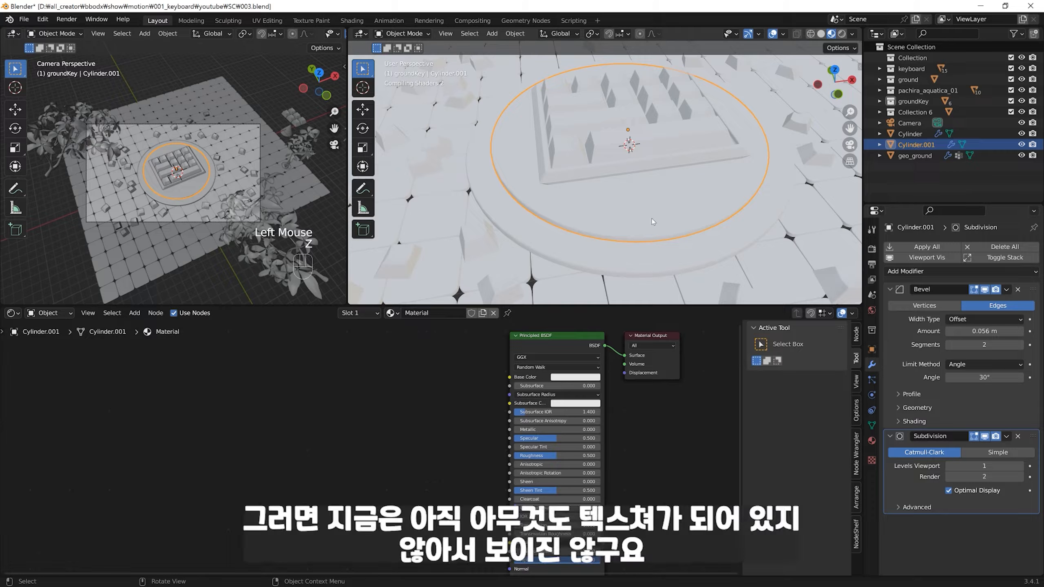
middle_click_drag(637, 189, 597, 305, "ctrl")
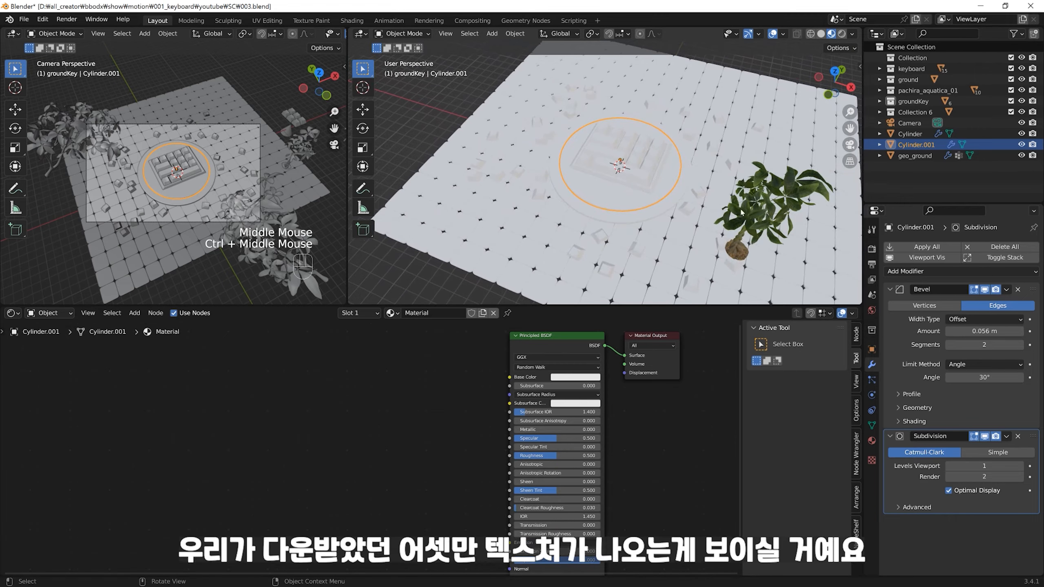
middle_click_drag(729, 242, 648, 193, "ctrl")
Step: Add a Noise Texture node and place it in the empty space before the Principled BSDF
left_click(401, 411)
key("shift+a")
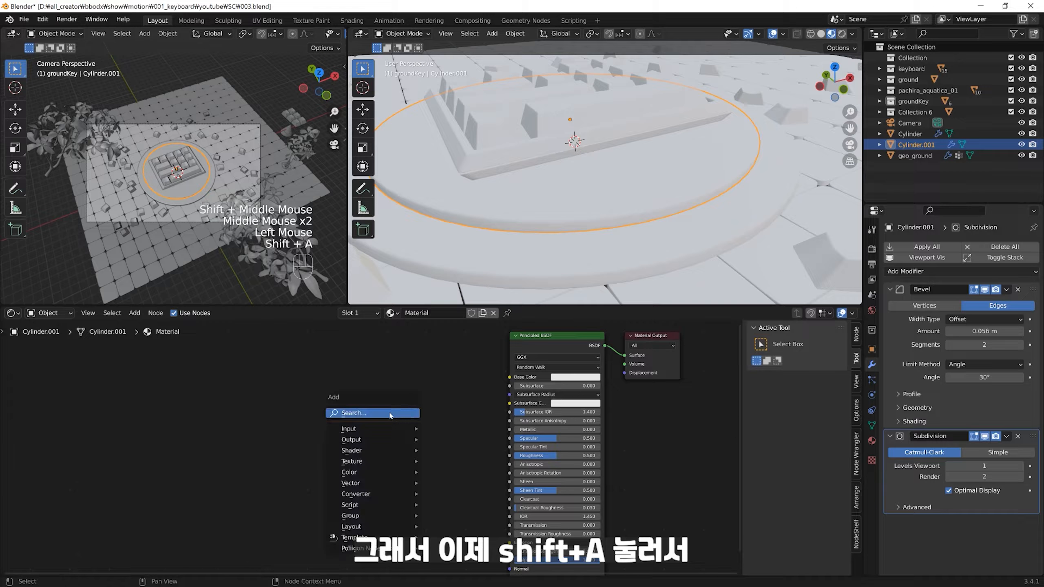
left_click(392, 417)
type("noise")
key("BackSpace")
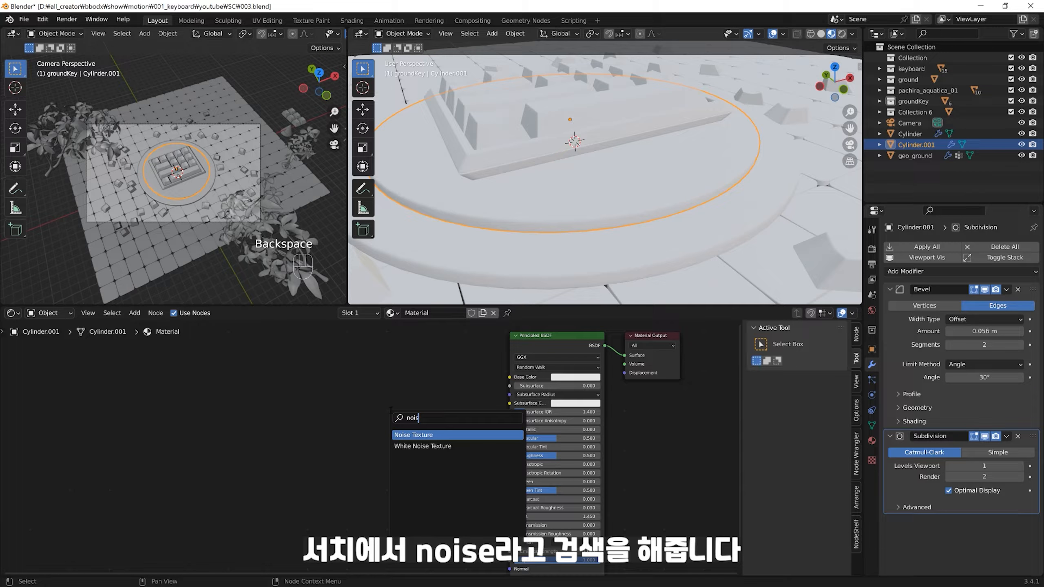
key("Return")
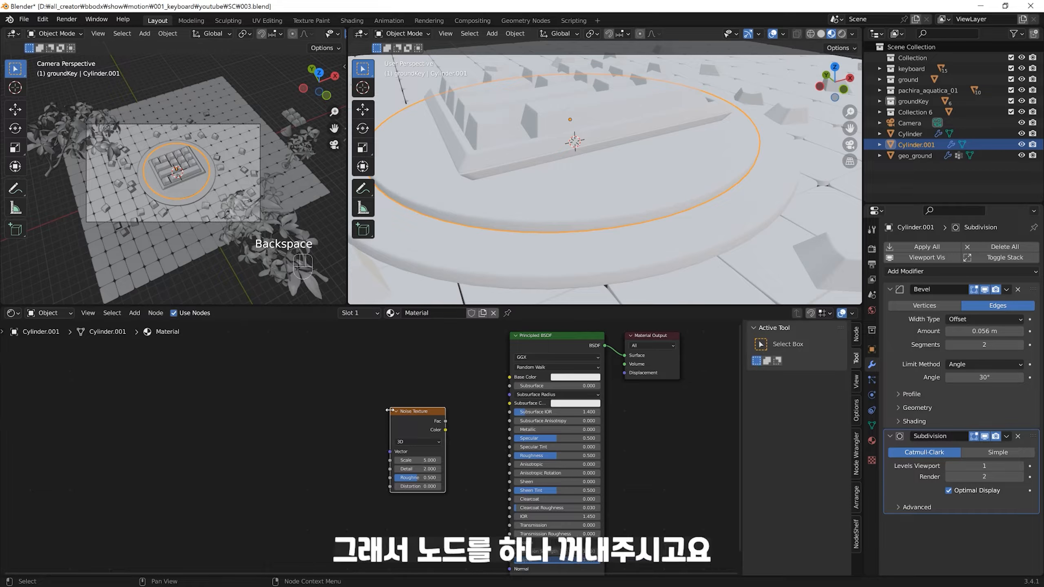
left_click(331, 396)
left_click(452, 374)
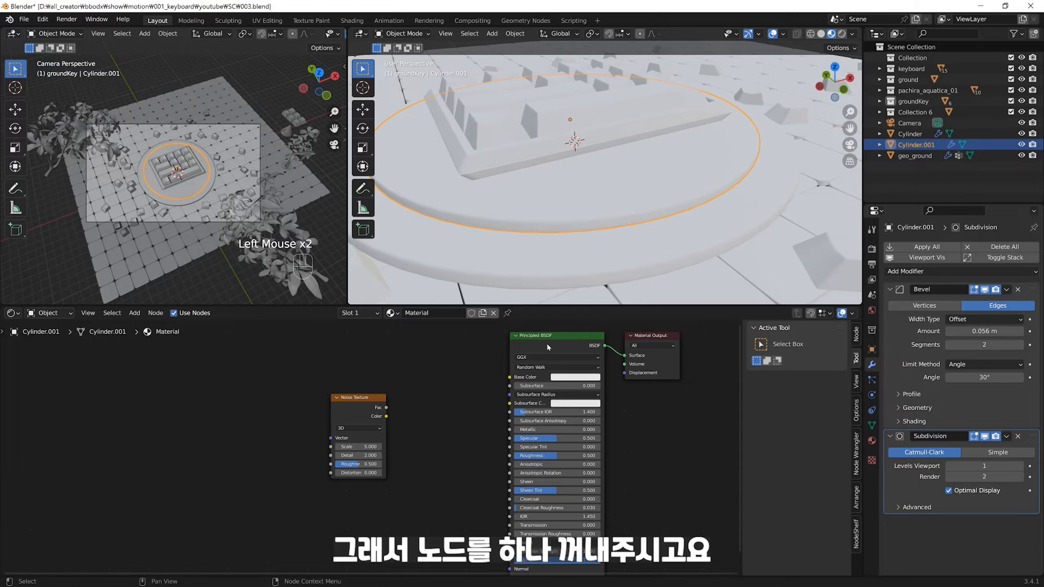
Step: Space the Principled BSDF from the Material Output and preview the Noise Texture directly through the output's Surface
left_click_drag(548, 348, 517, 352)
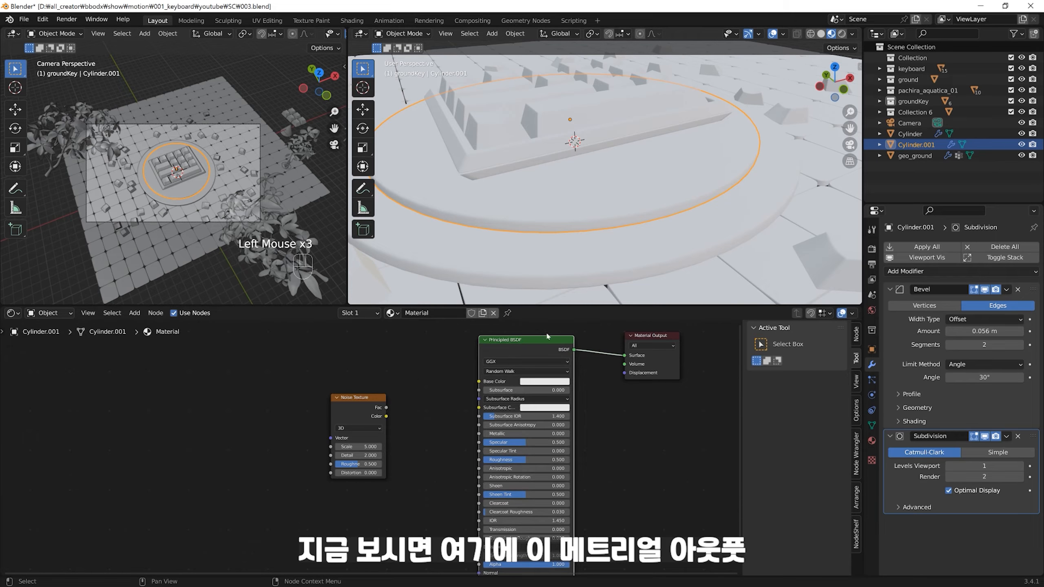
left_click_drag(666, 340, 662, 334)
middle_click_drag(662, 334, 599, 423)
left_click_drag(632, 343, 634, 349)
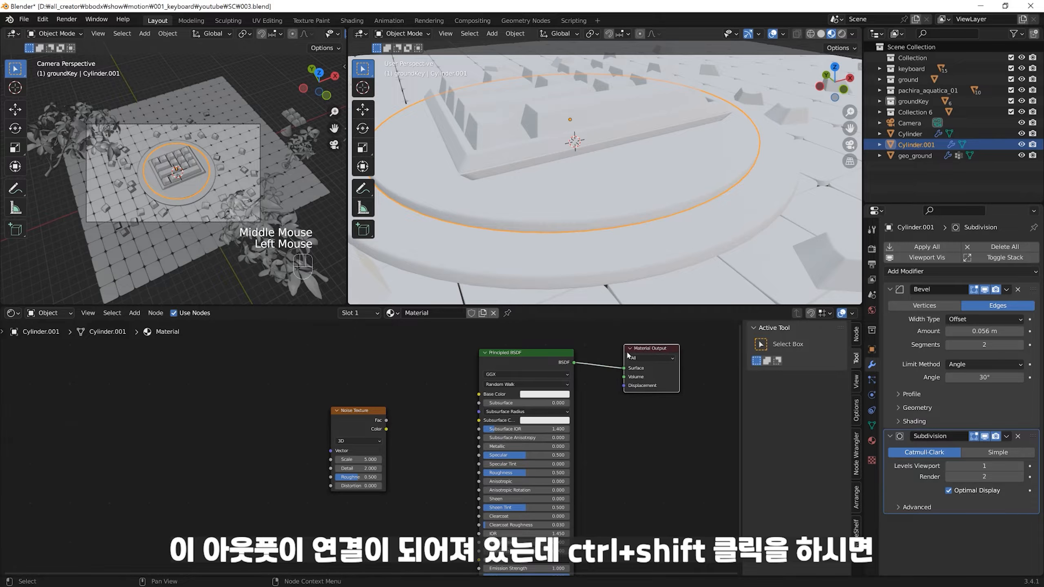
left_click(363, 437, "ctrl+shift")
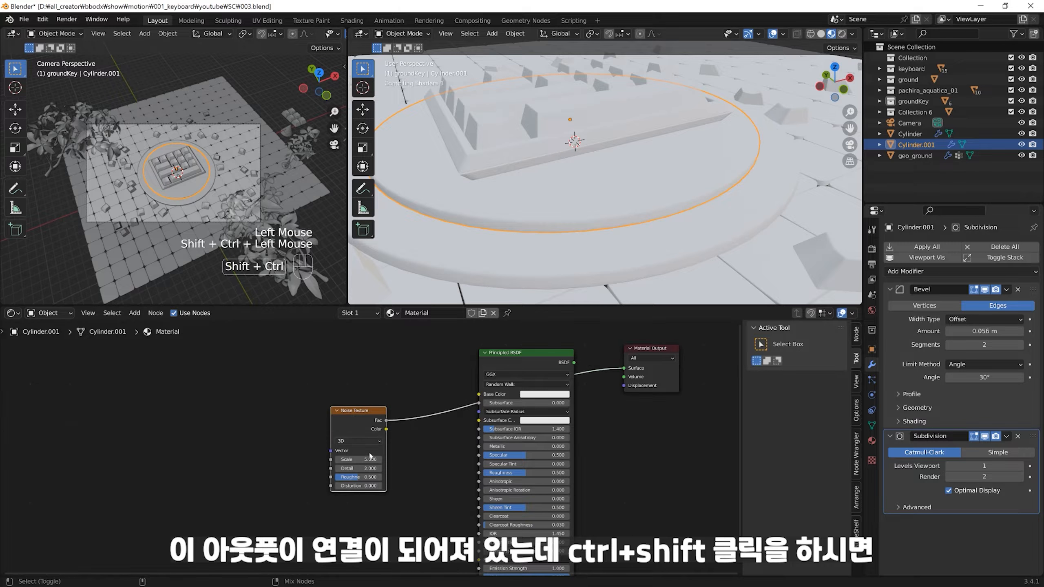
left_click_drag(363, 437, 361, 437)
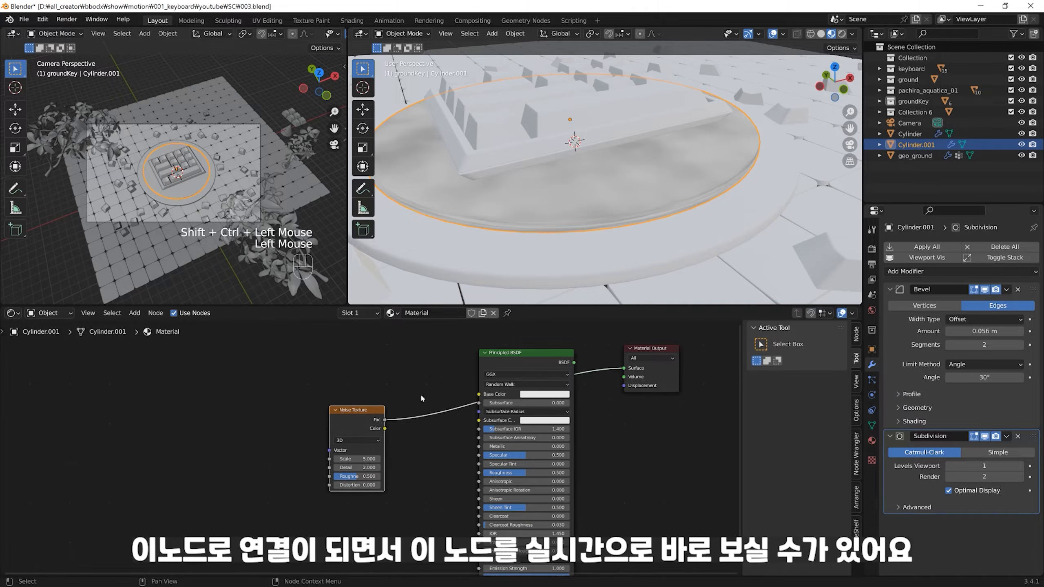
Step: Move the Noise Texture node farther away from the Principled BSDF to leave room between them
middle_click_drag(460, 376, 469, 395)
middle_click_drag(564, 202, 564, 215)
middle_click_drag(563, 212, 567, 229, "ctrl")
middle_click_drag(567, 229, 577, 243, "shift")
left_click_drag(368, 452, 307, 428)
middle_click_drag(418, 438, 464, 419)
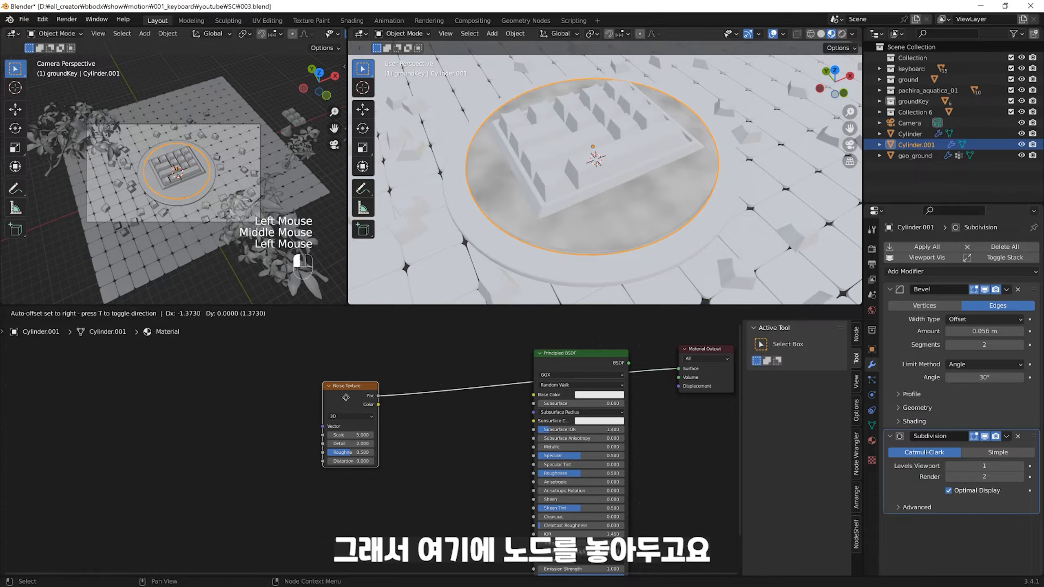
double_click(416, 373)
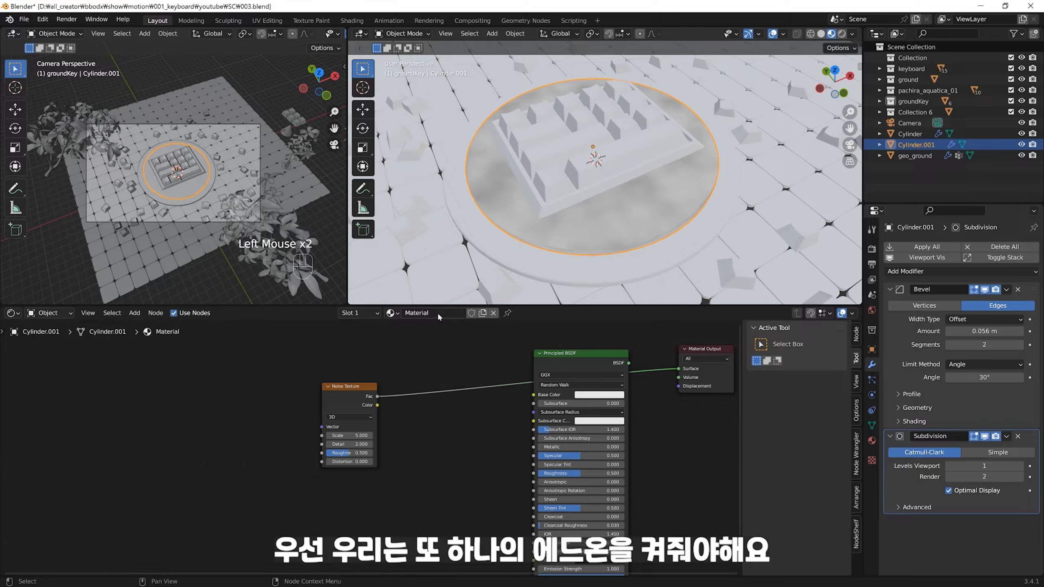
Step: Search the add-on preferences for "node" to check that Node Wrangler is enabled, and close the preferences
left_click(43, 19)
left_click(98, 186)
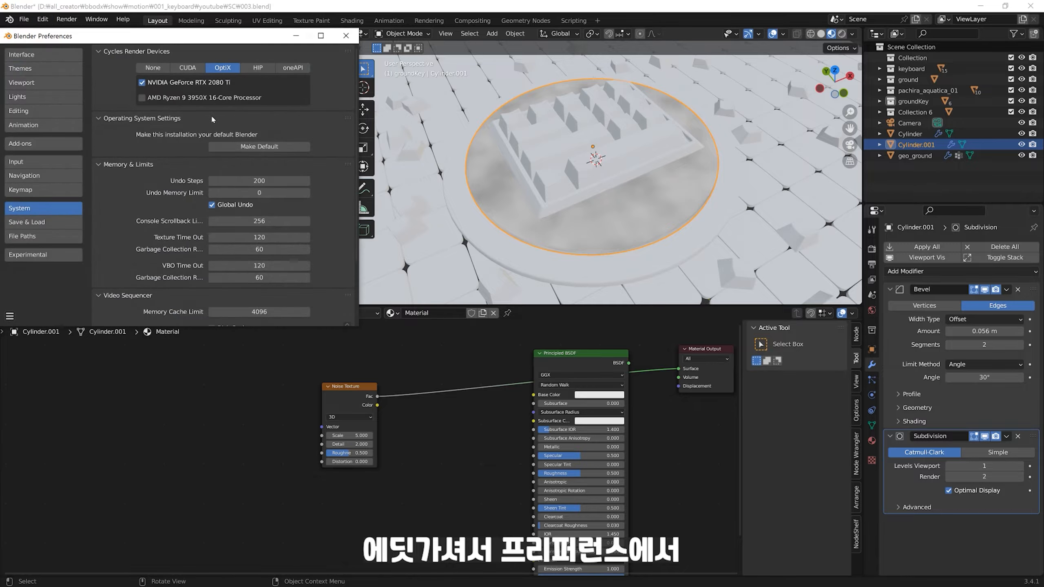
left_click(44, 143)
left_click(299, 68)
type("node")
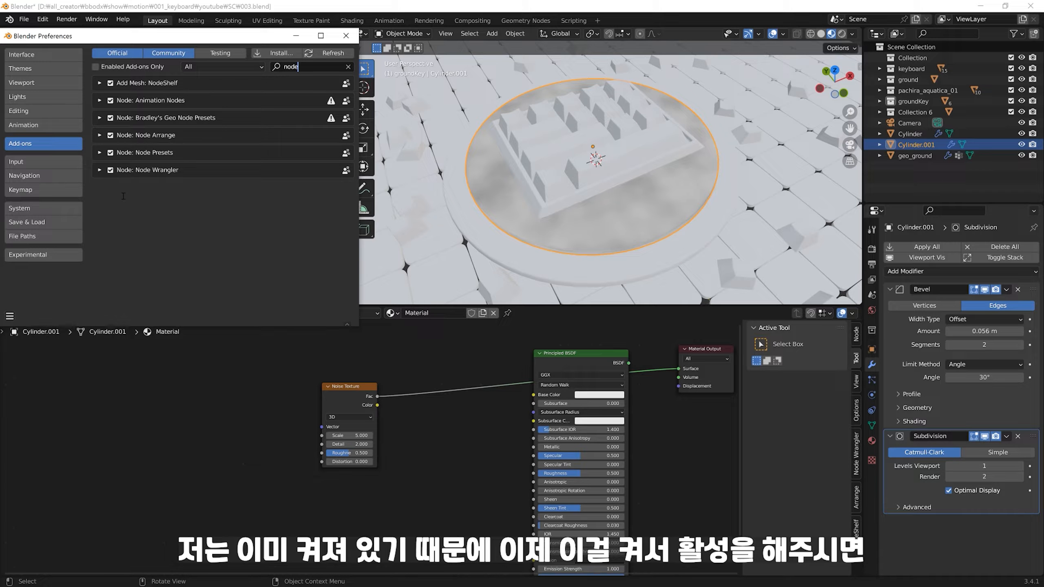
left_click(346, 36)
Step: Add linked Texture Coordinate and Mapping nodes to the Noise Texture with Node Wrangler and shift both away from it
left_click(347, 393)
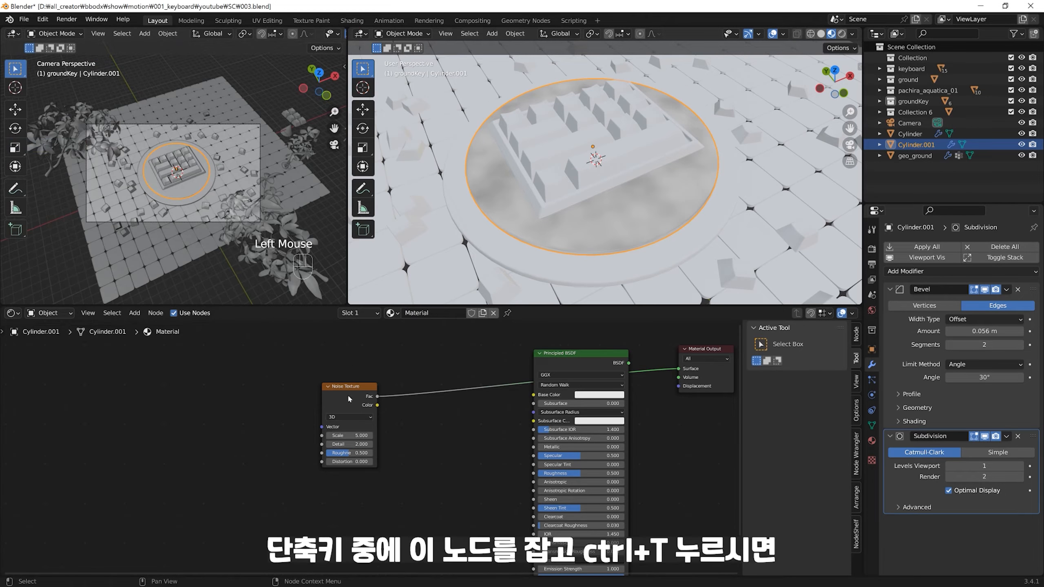
left_click(348, 393)
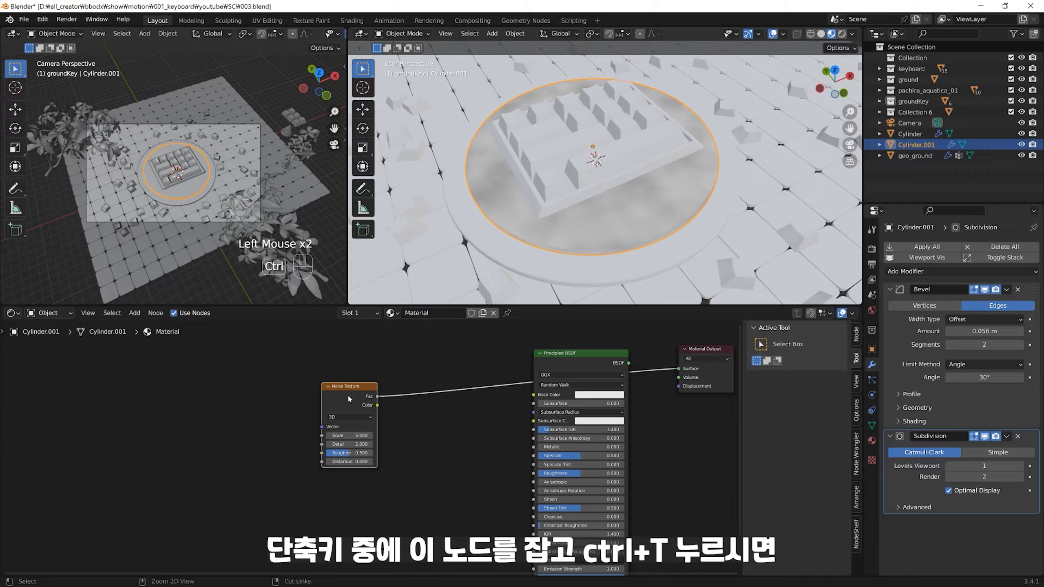
key("ctrl+t")
middle_click_drag(376, 481, 435, 465, "shift")
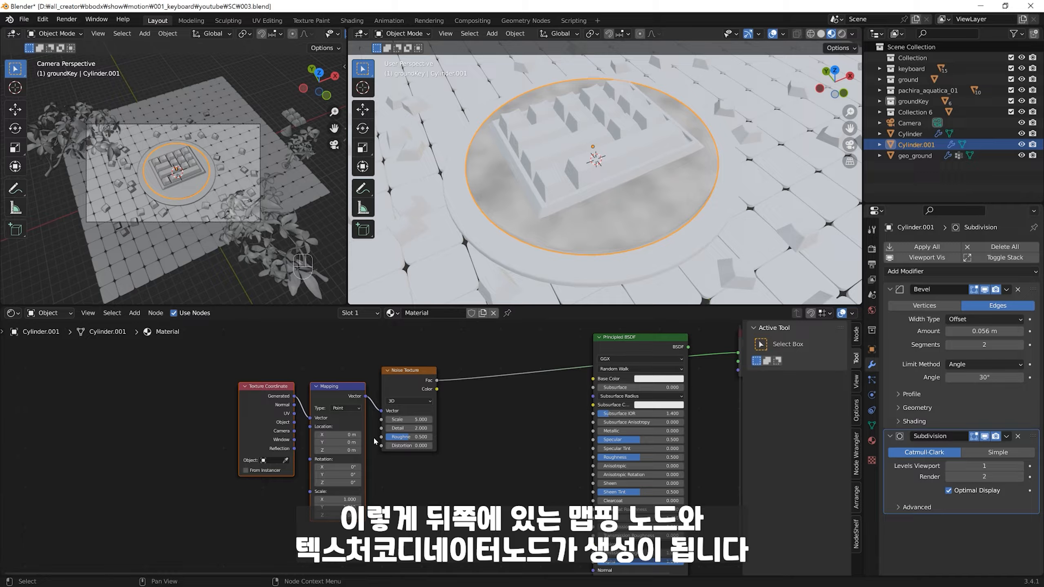
left_click_drag(358, 401, 298, 402)
left_click(327, 364, "shift")
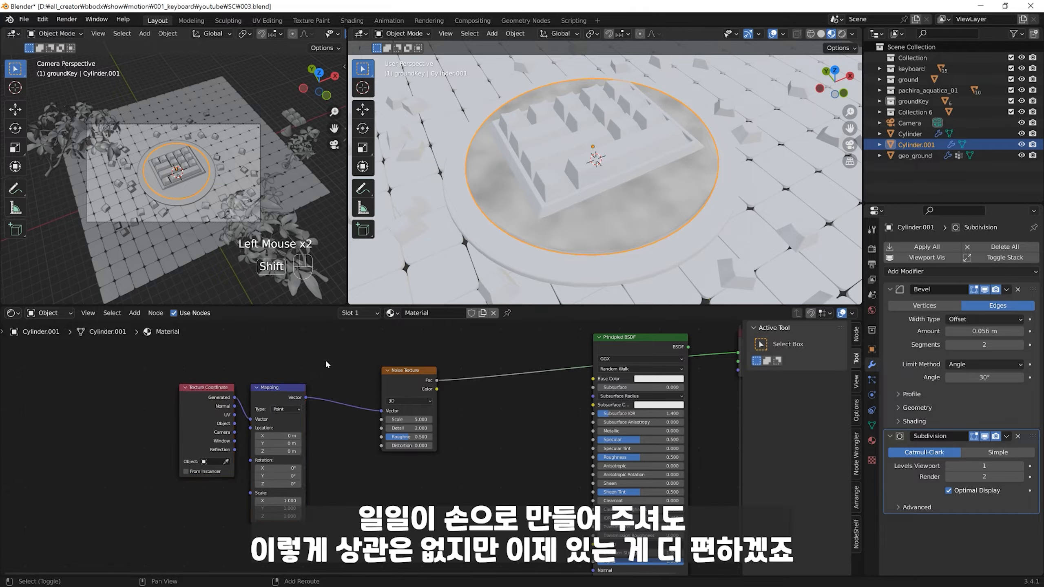
key("shift+a")
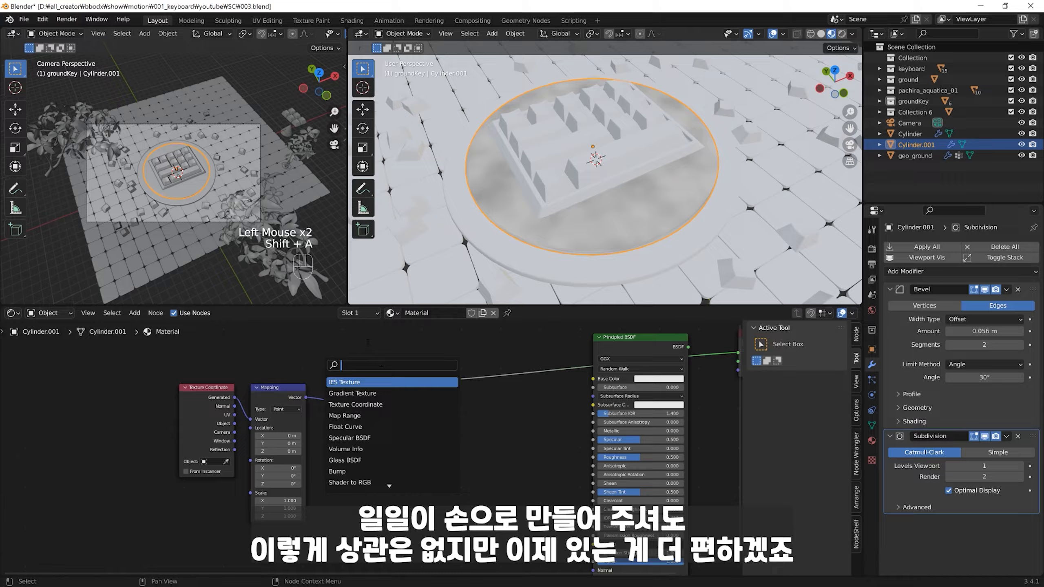
type("noise")
key("Return")
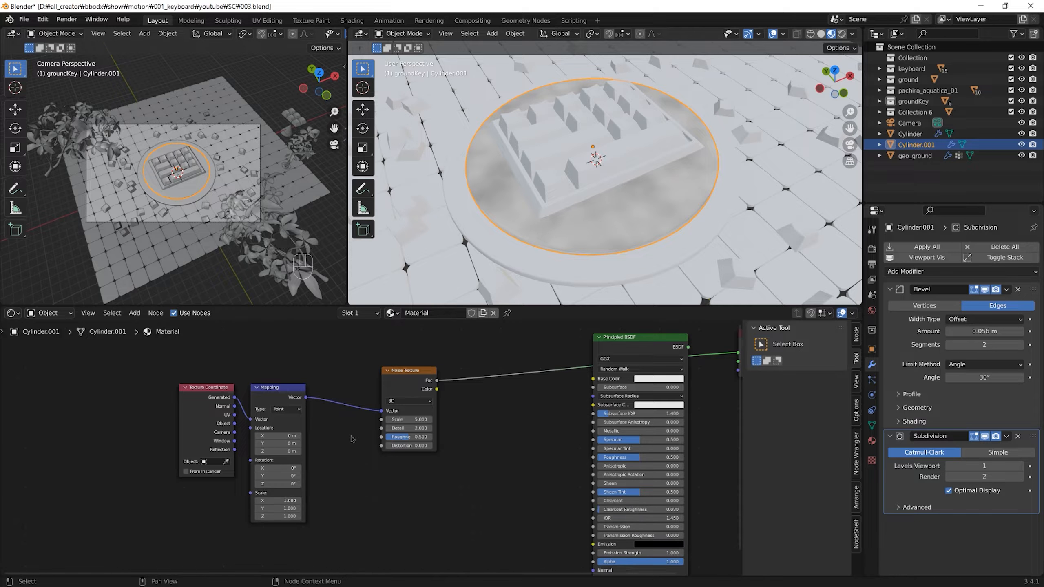
Step: Connect Texture Coordinate's Object output to Mapping's Vector input and rearrange the nodes, leaving a gap before the Noise Texture
middle_click_drag(351, 439, 370, 442)
left_click_drag(427, 374, 379, 374)
middle_click_drag(288, 427, 303, 417, "ctrl")
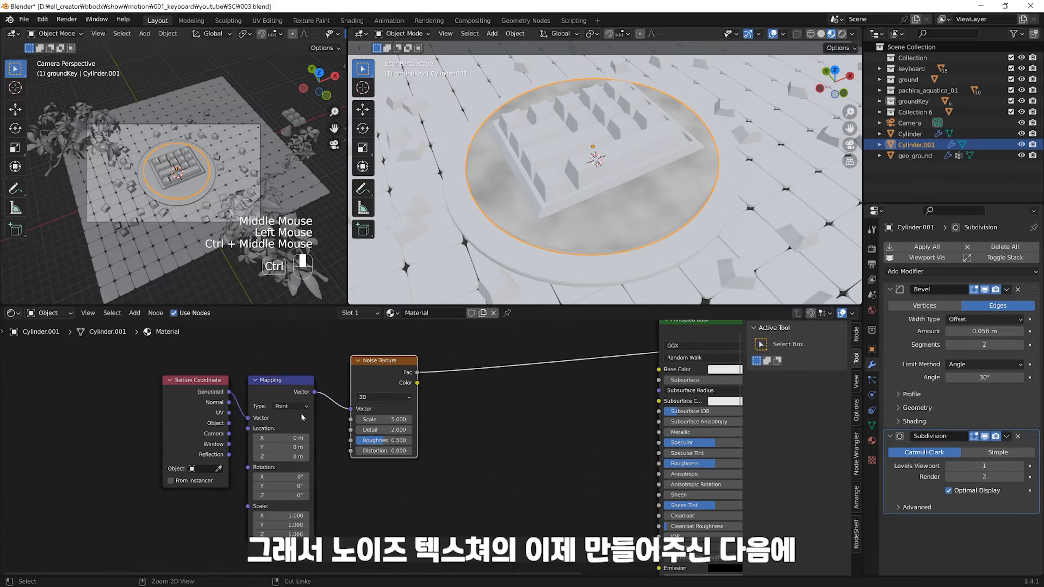
left_click(231, 427)
left_click_drag(229, 424, 248, 418)
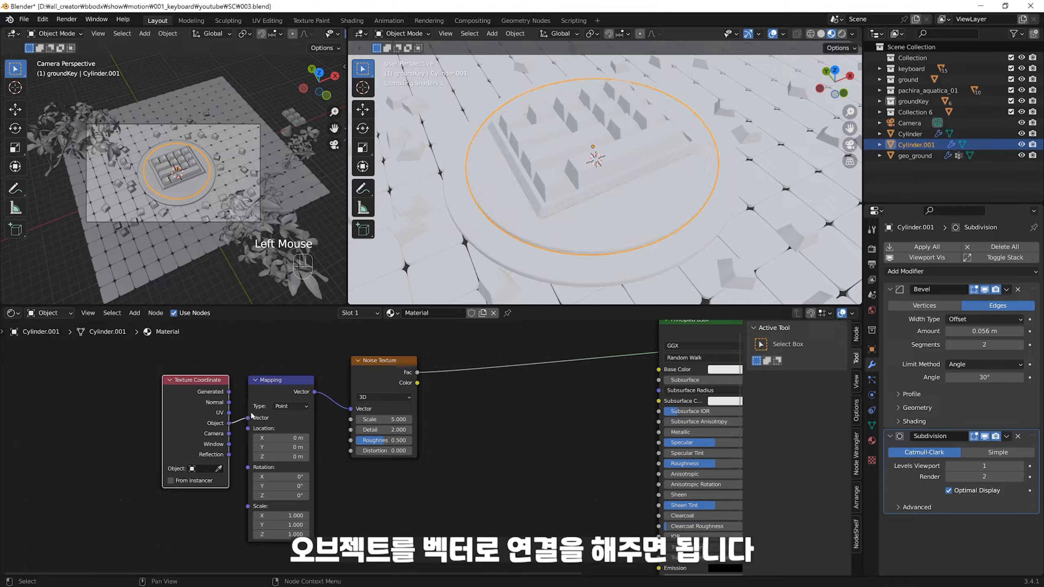
left_click_drag(195, 392, 118, 401)
left_click_drag(283, 391, 202, 394)
middle_click_drag(588, 235, 588, 240)
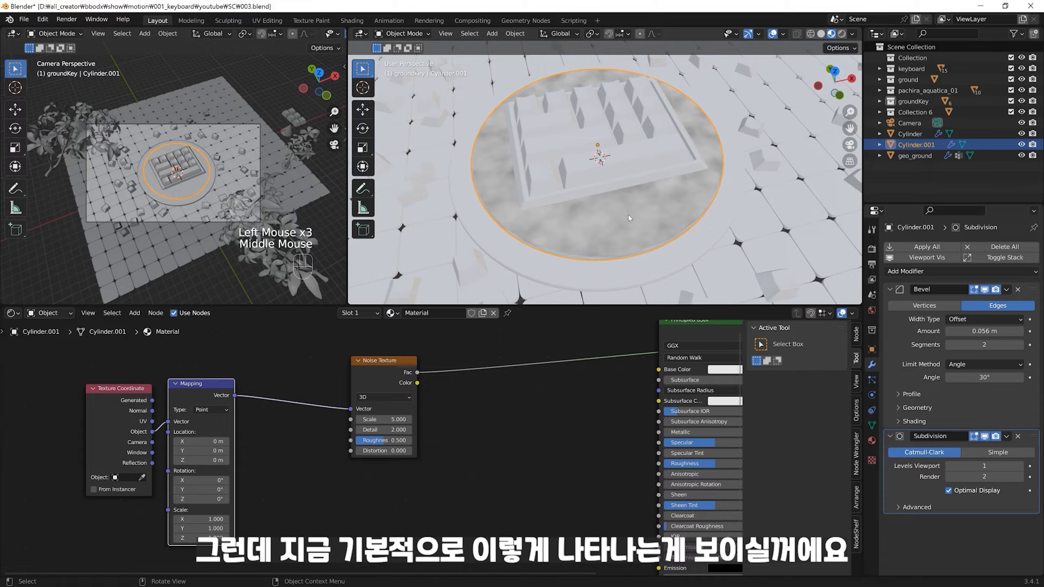
Step: Add a Mix node and insert it on the link between the Mapping and Noise Texture nodes
left_click(455, 414)
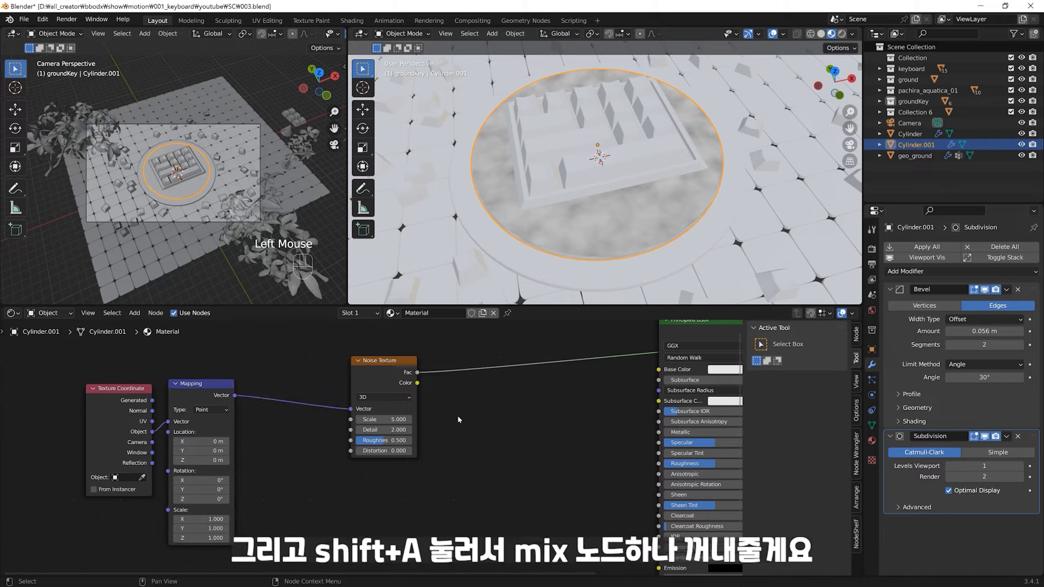
key("shift+a")
left_click(457, 416)
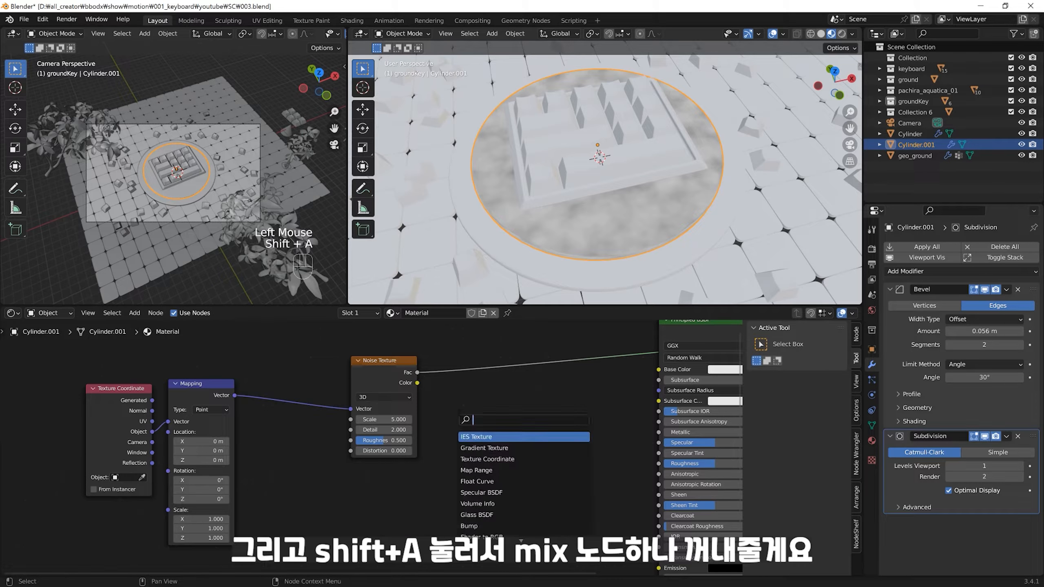
type("mix")
key("Return")
left_click(464, 417)
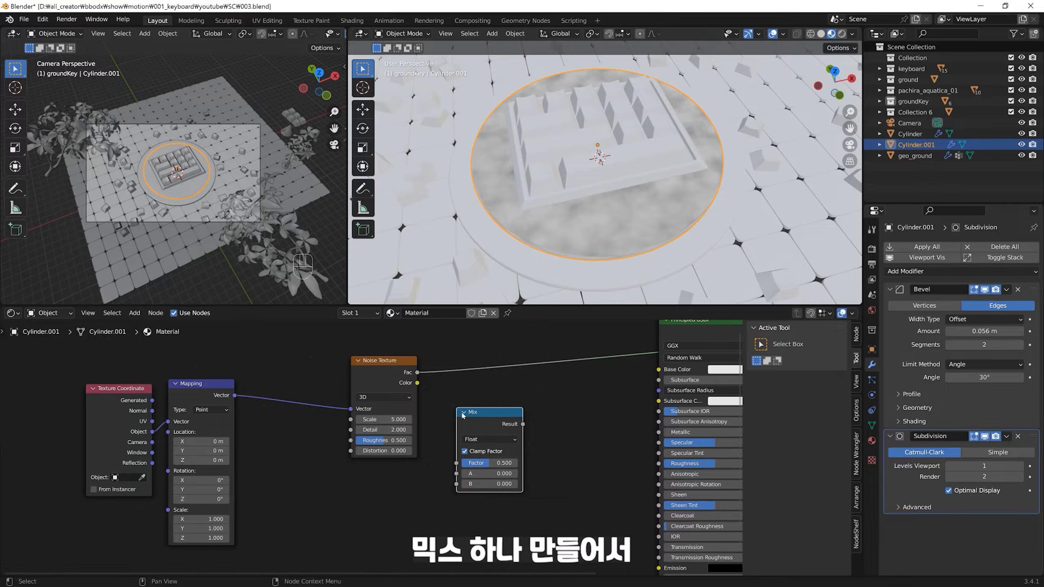
left_click_drag(496, 422, 313, 387)
Step: Set the Mix node to Color and connect Mapping's Vector to A and Result to the Noise Texture's Vector
left_click(326, 402)
left_click(289, 433)
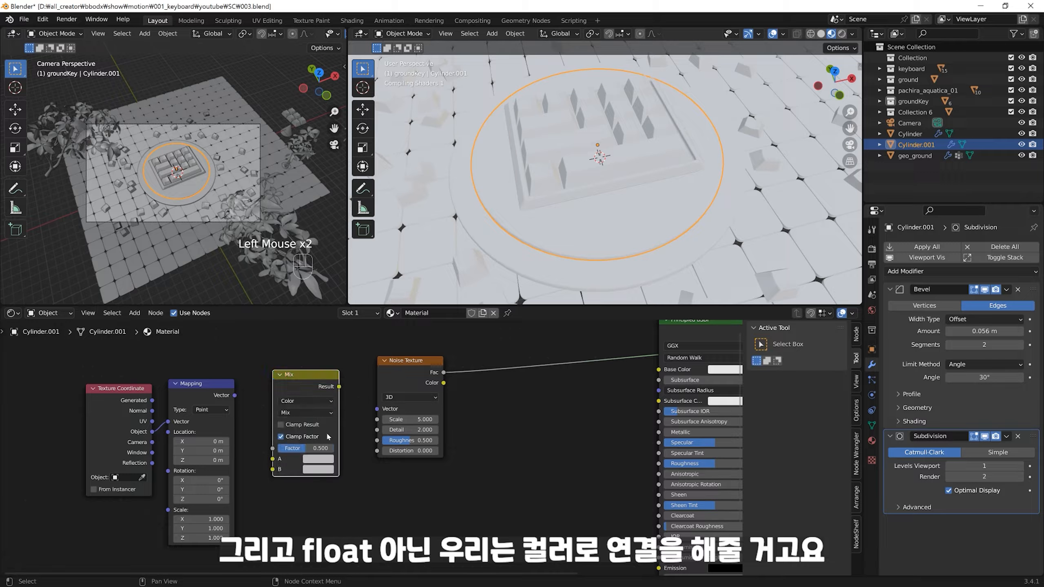
left_click_drag(234, 395, 273, 458)
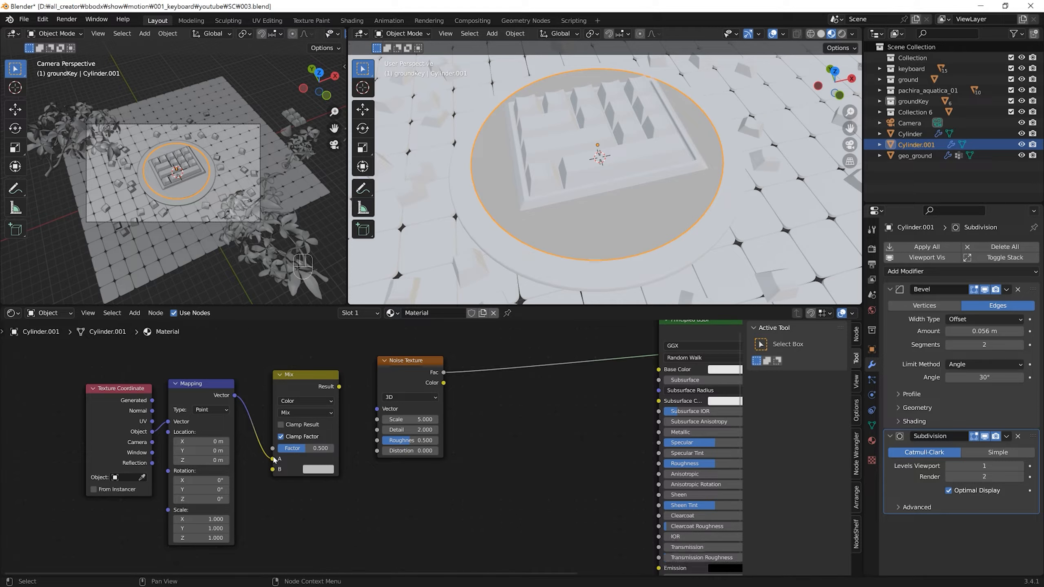
left_click_drag(339, 387, 377, 409)
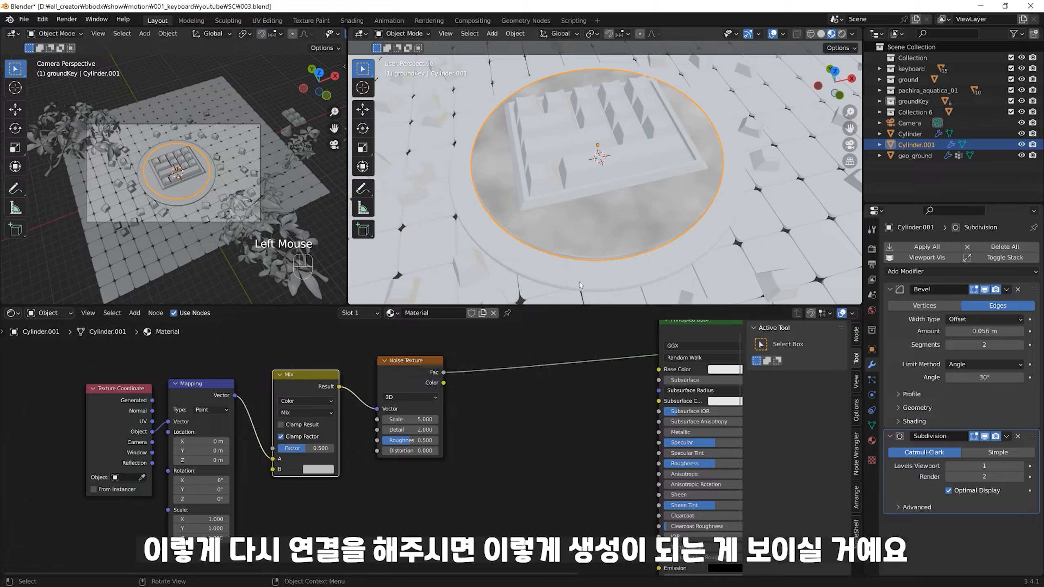
Step: Set the Mapping node's Scale Y and Z to 0.1 to stretch the noise along the board
middle_click_drag(600, 237, 584, 252, "shift")
middle_click_drag(371, 531, 354, 458)
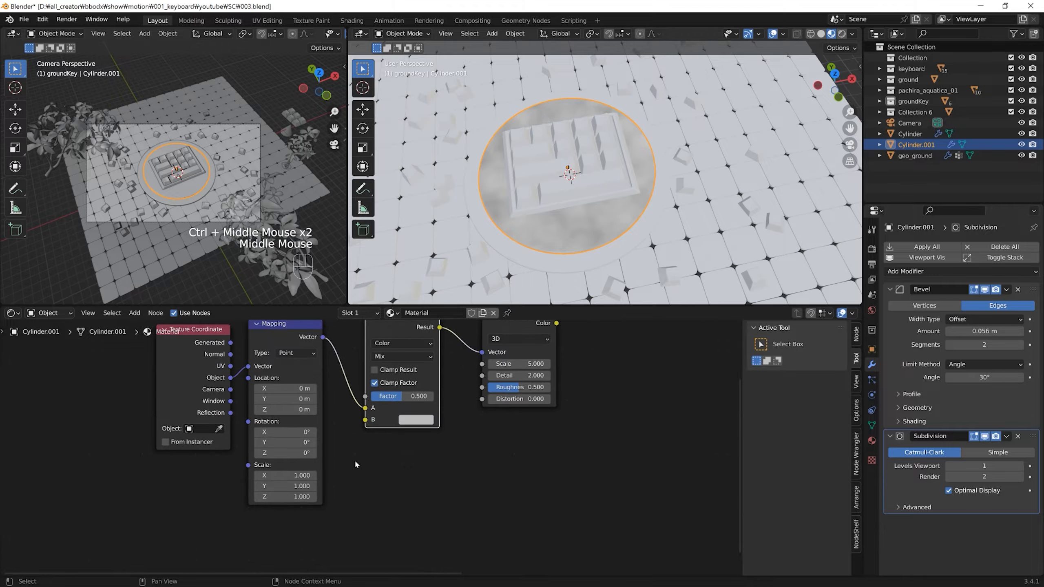
left_click(289, 486)
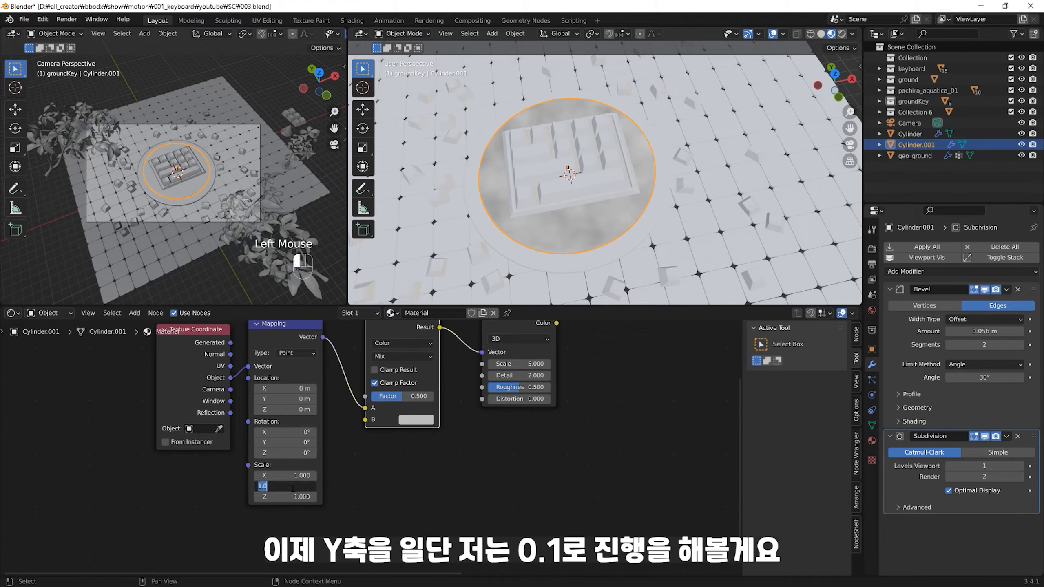
type("0.1")
key("Return")
left_click(289, 497)
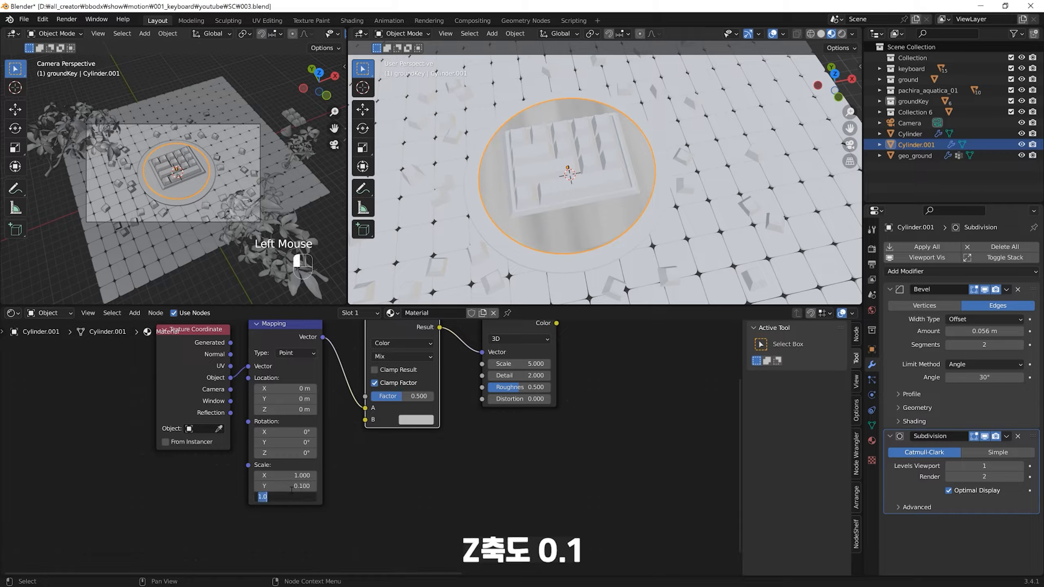
type("0.1")
key("Return")
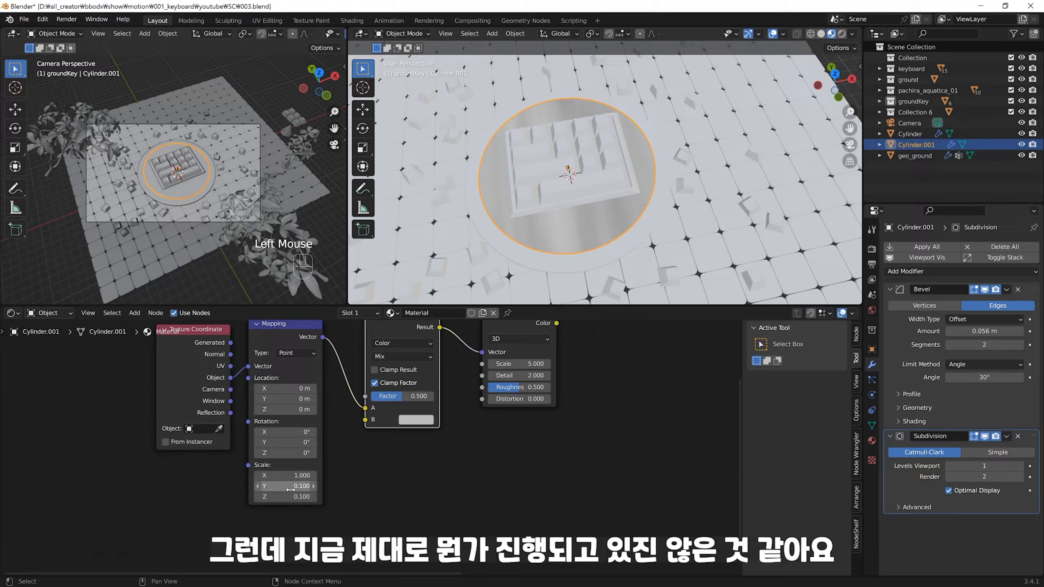
Step: Show the round board's transform values in the 3D viewport to examine its scale
middle_click_drag(592, 255, 610, 236)
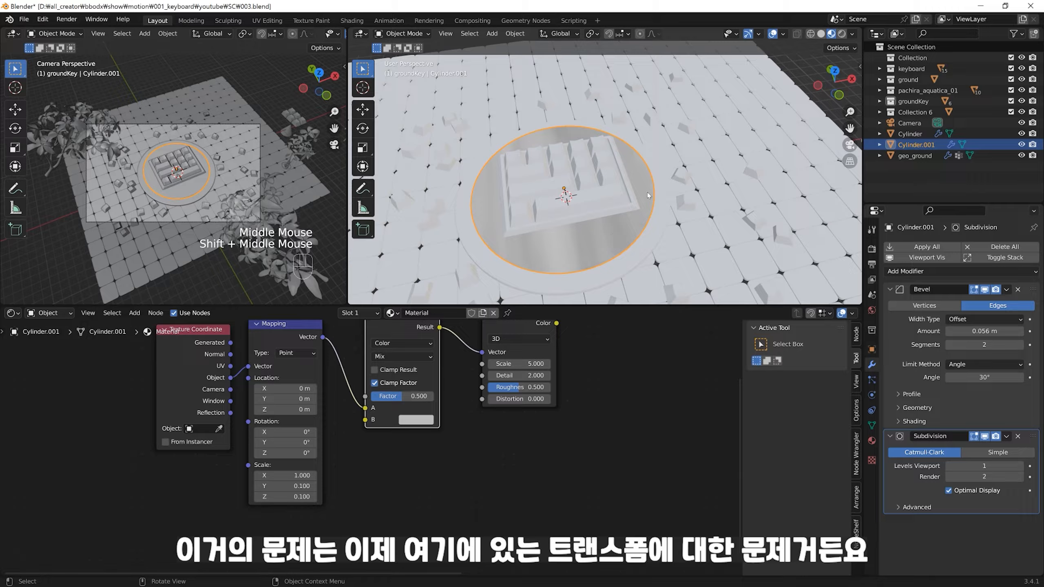
key("n")
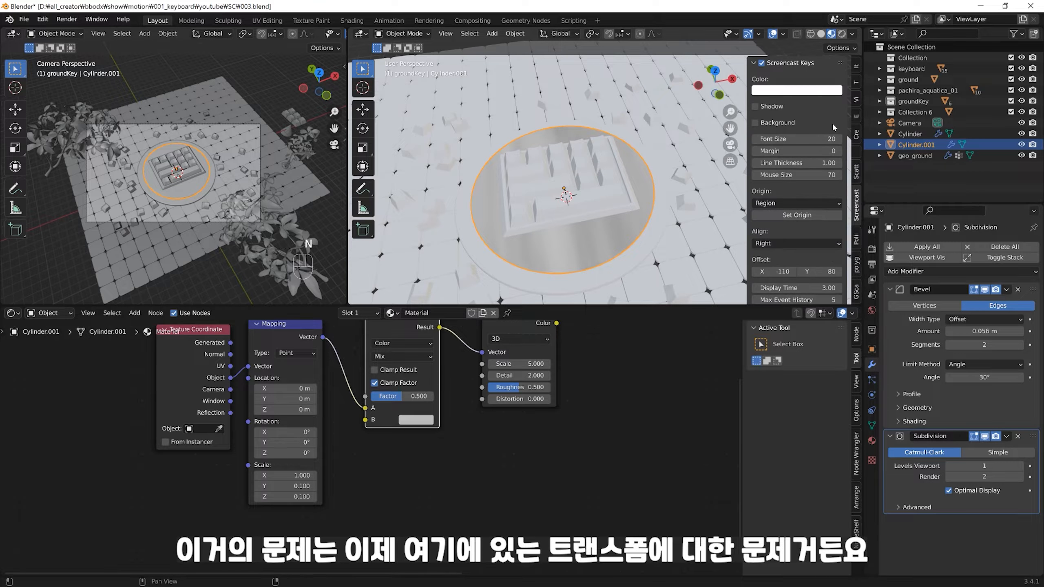
left_click(857, 87)
left_click(857, 68)
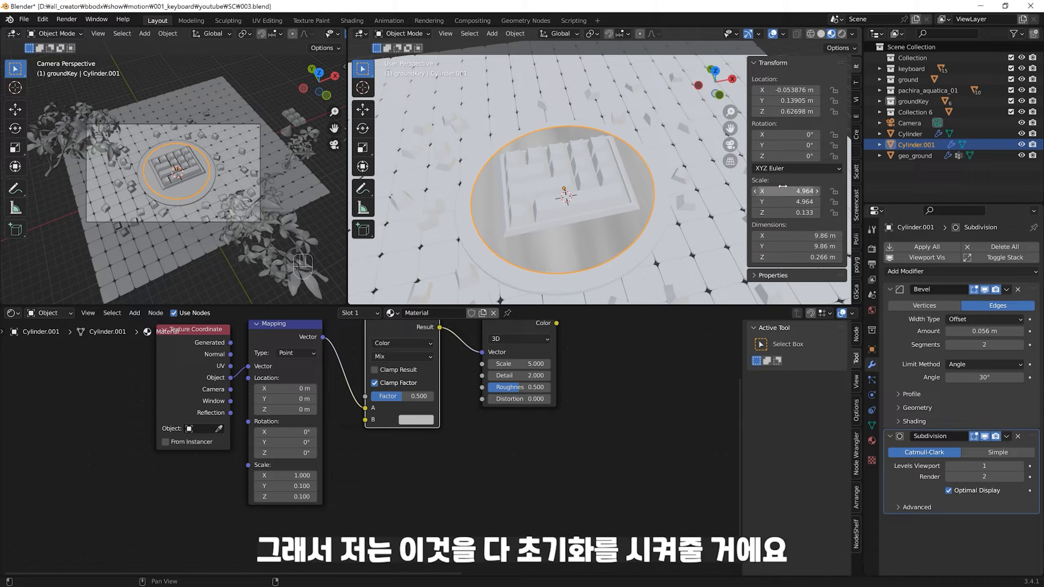
Step: Try applying only the round board's scale and undo it
middle_click(616, 230)
key("ctrl+q")
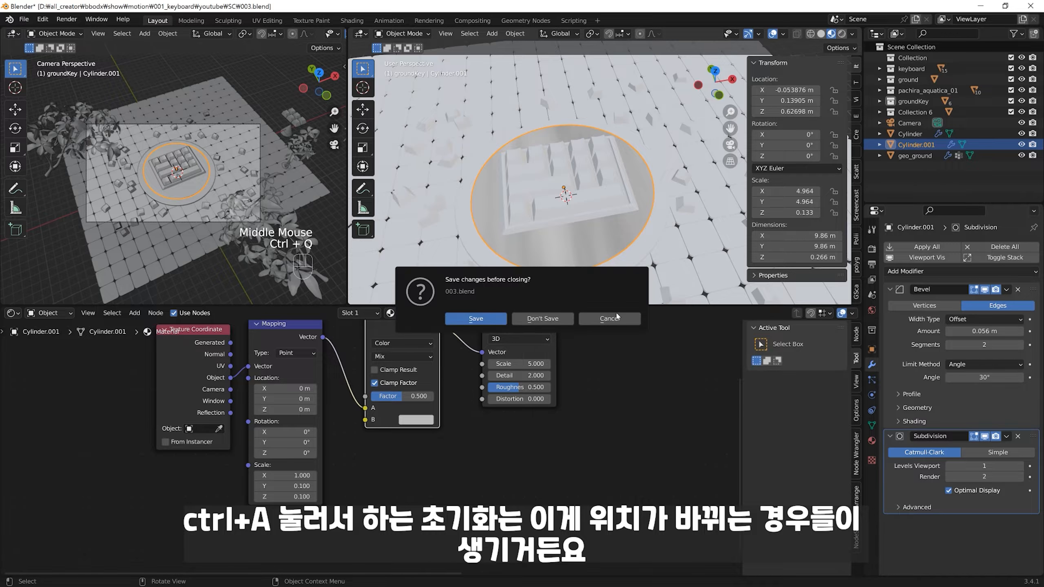
key("Escape")
key("ctrl+a")
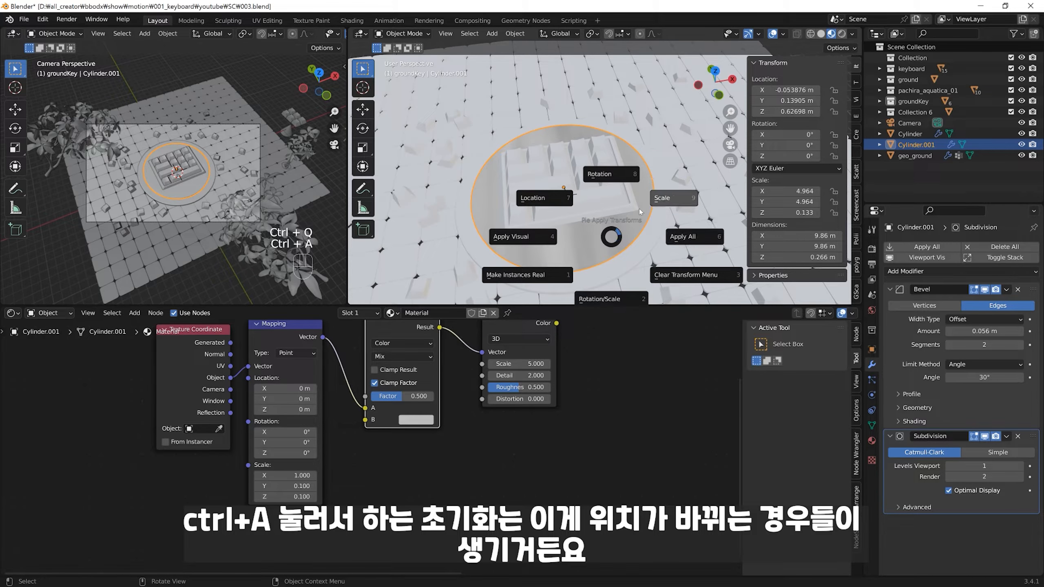
left_click(675, 199)
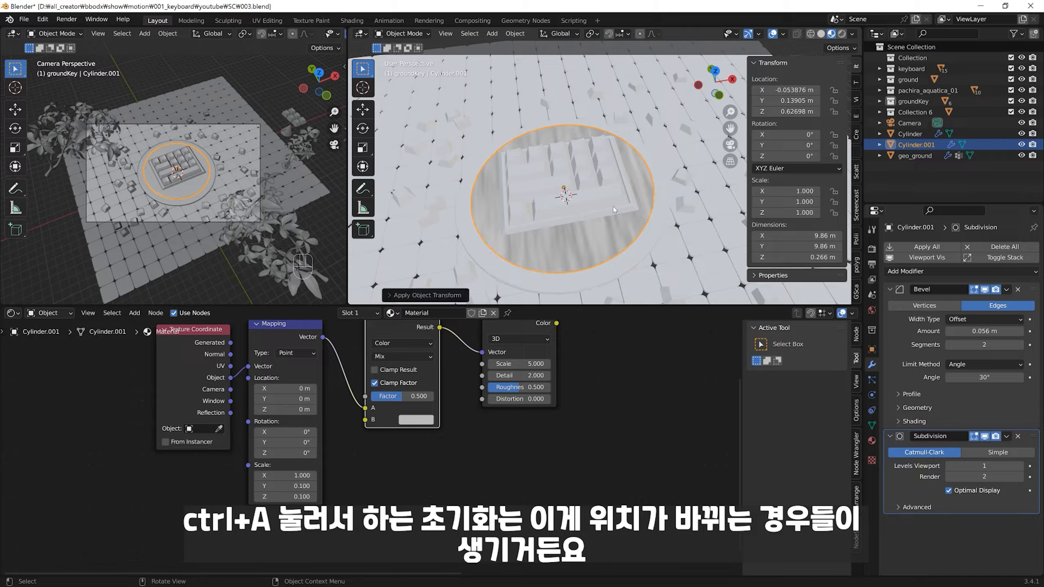
key("ctrl")
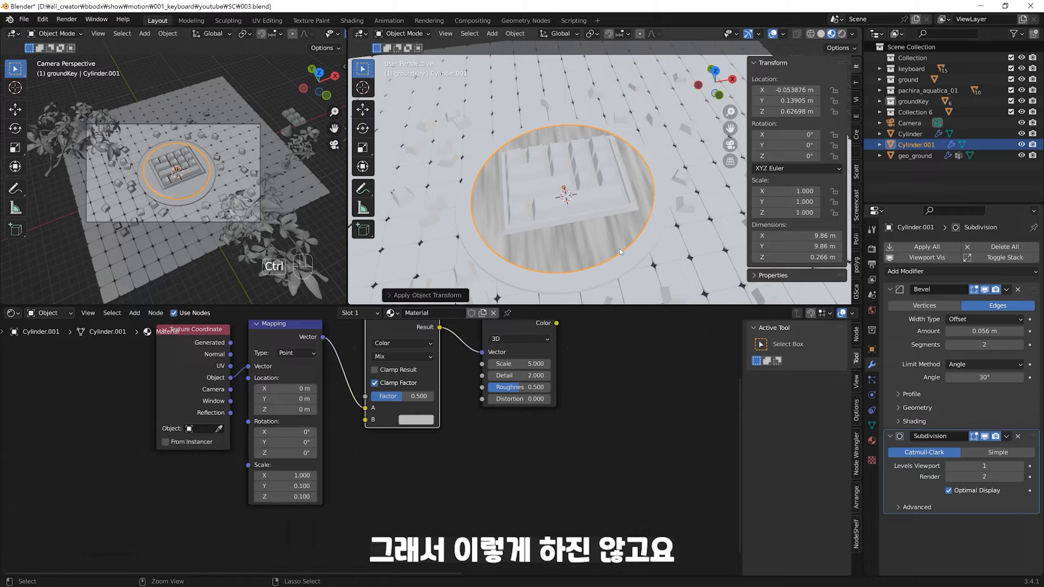
key("ctrl+z")
Step: Apply All Transforms to Deltas on the round board beneath the keyboard
middle_click_drag(610, 239, 580, 232)
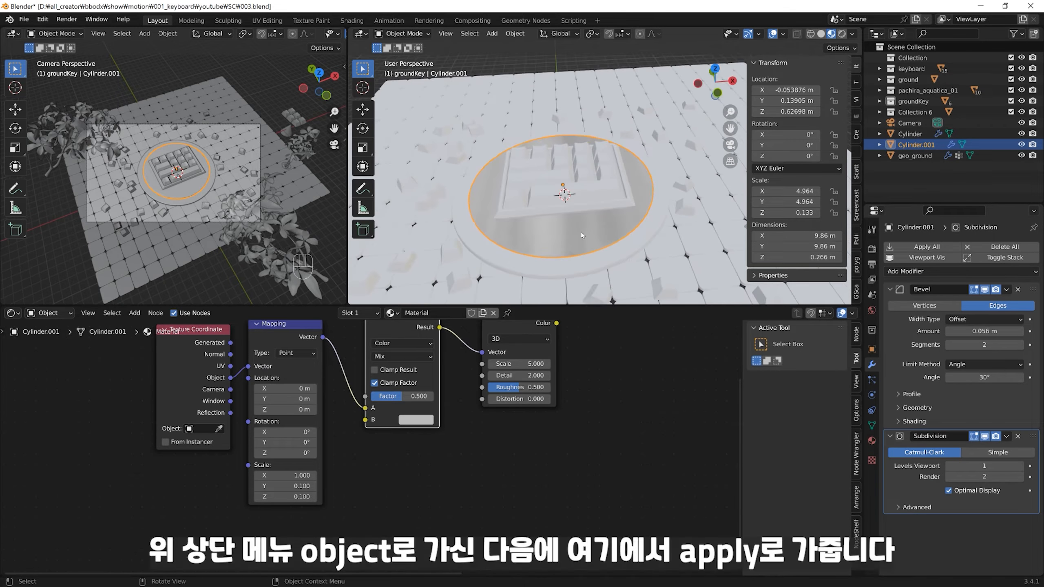
left_click(516, 34)
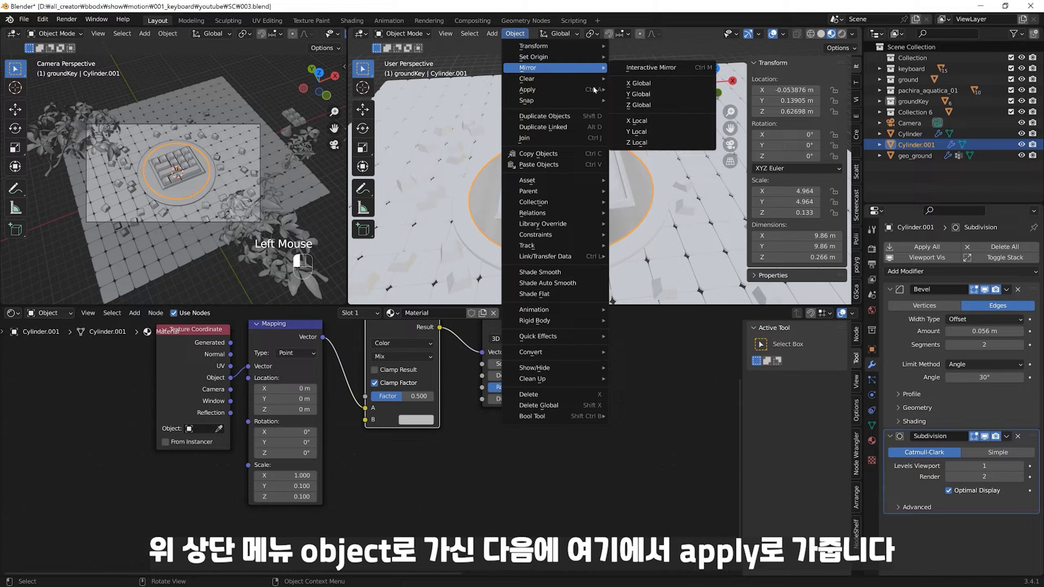
mouse_move(576, 91)
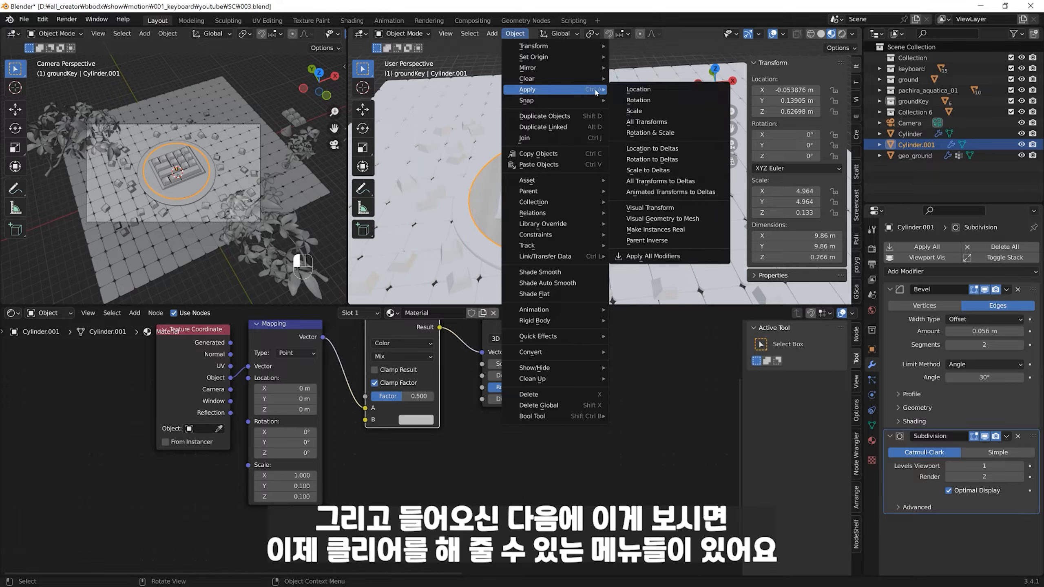
left_click(682, 184)
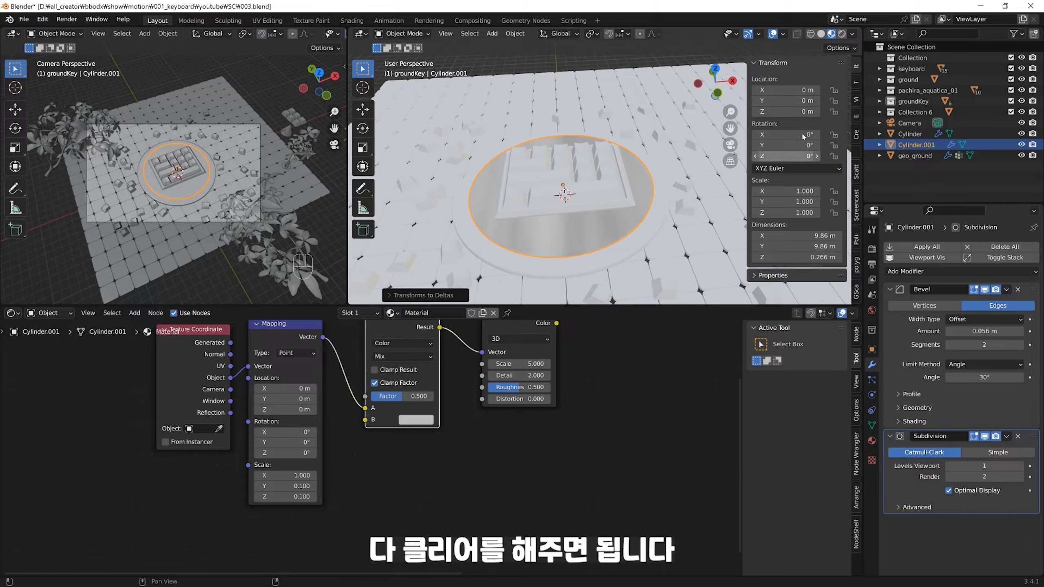
Step: Select the larger outer disc around the board and apply All Transforms to Deltas to it
left_click(630, 251)
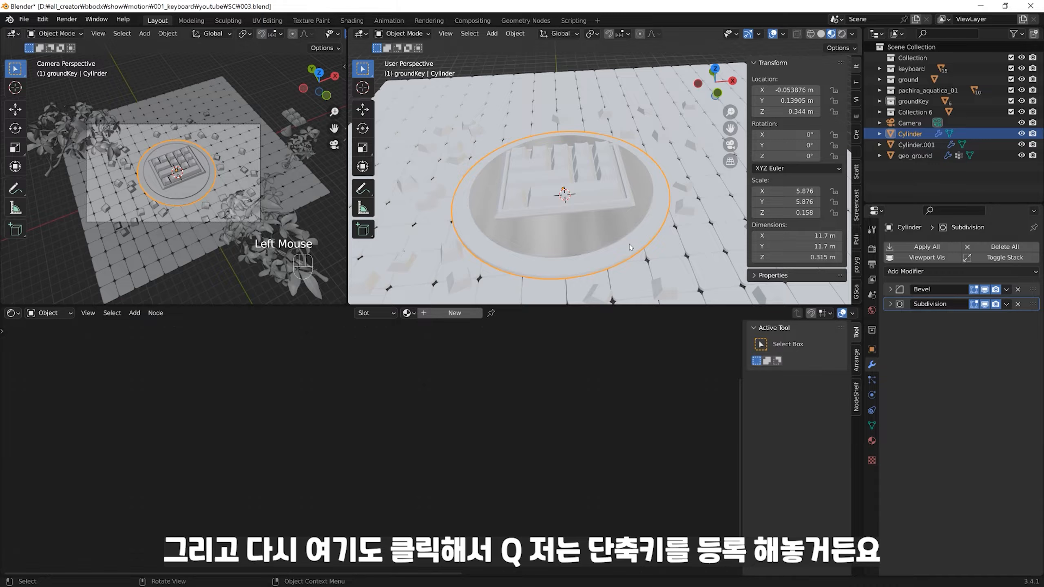
key("q")
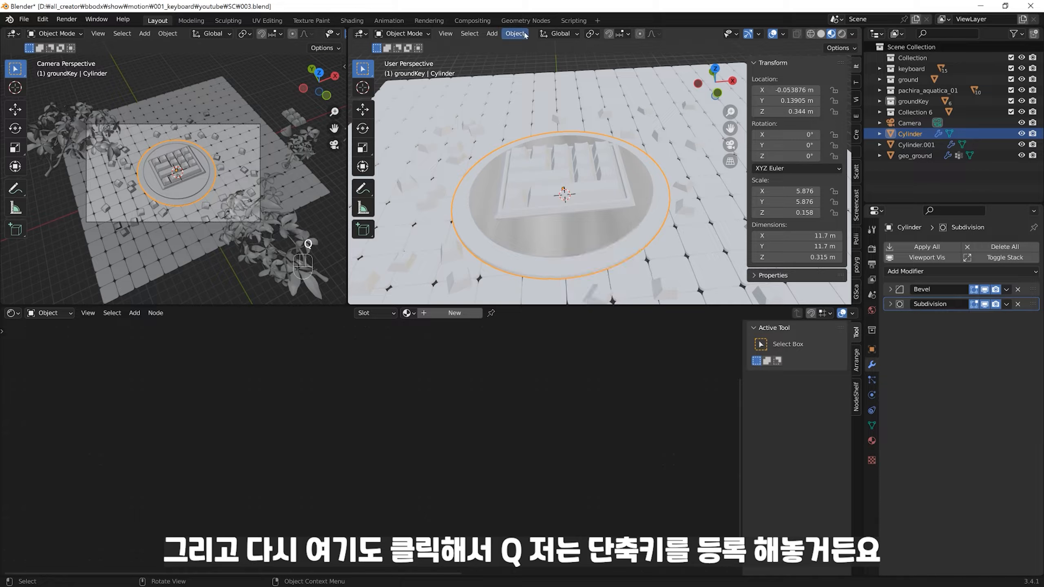
left_click(514, 34)
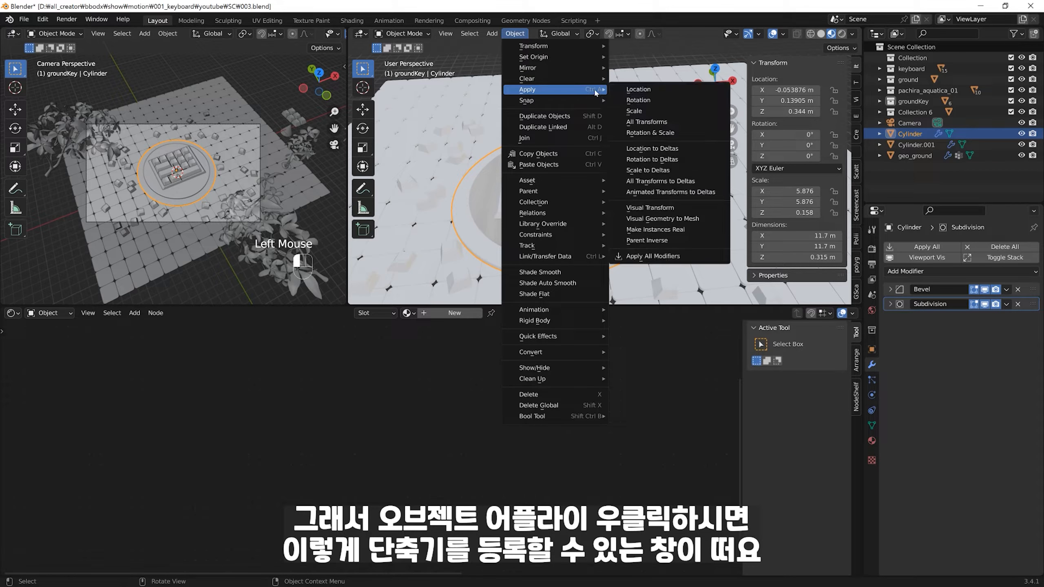
right_click(682, 182)
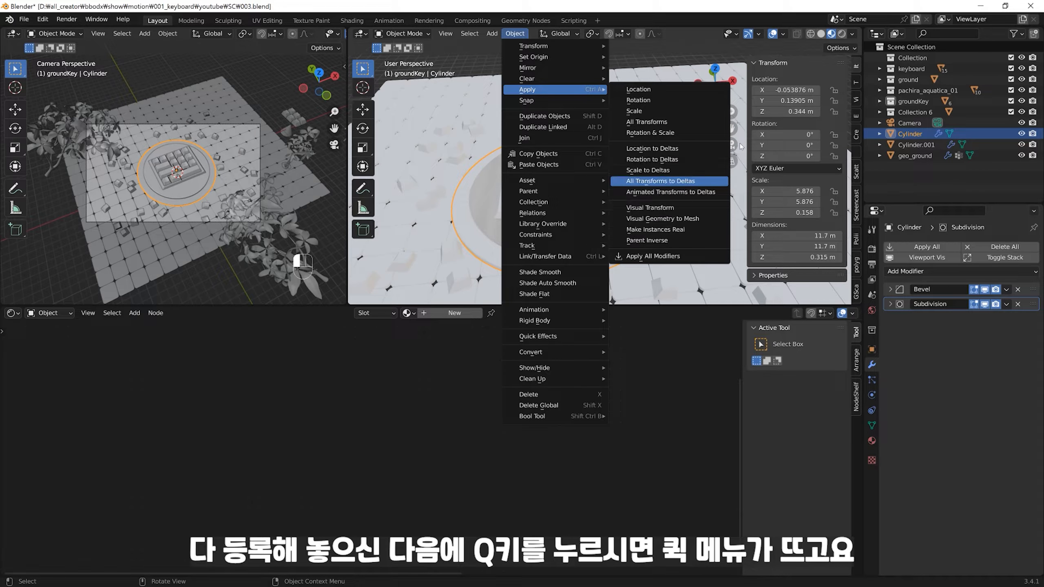
key("q")
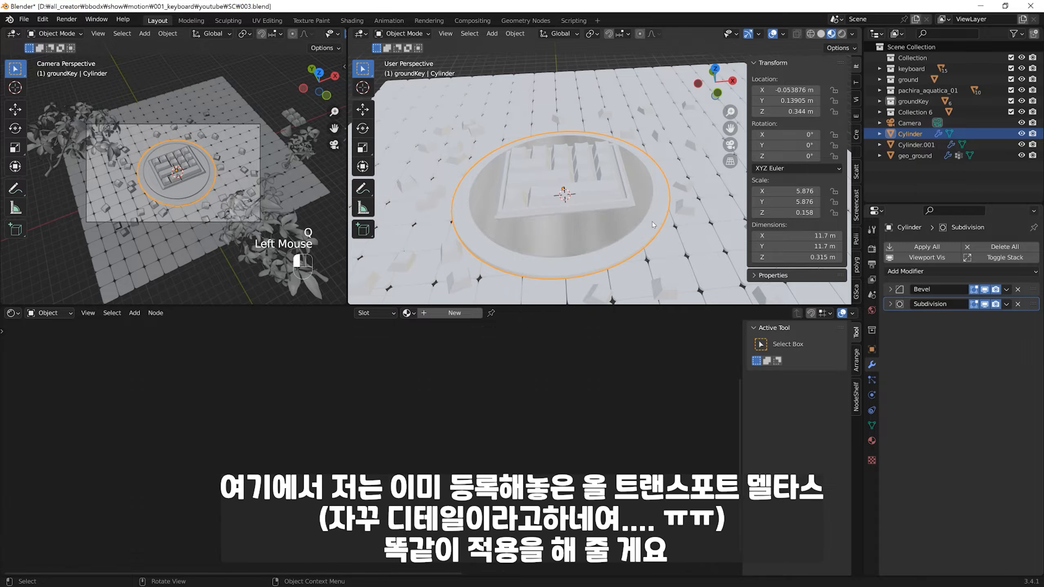
key("q")
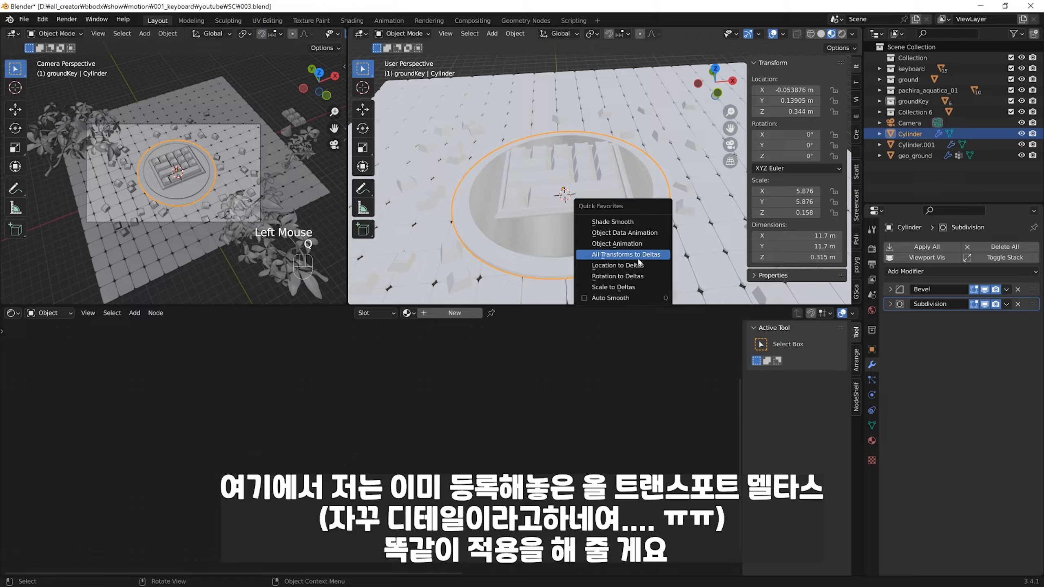
left_click(650, 255)
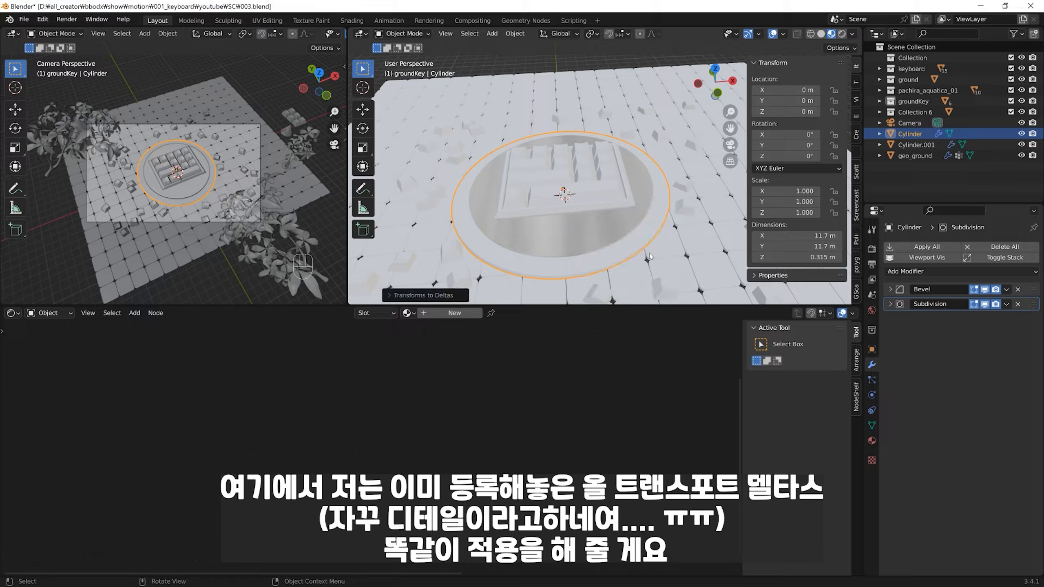
Step: Reselect the inner round board and isolate it in local view
left_click(591, 237)
middle_click_drag(452, 398, 535, 442, "shift")
mouse_move(620, 250)
middle_mouse_down("shift")
mouse_move(589, 249)
mouse_move(605, 246)
middle_mouse_up("shift")
middle_click_drag(605, 246, 607, 225, "shift")
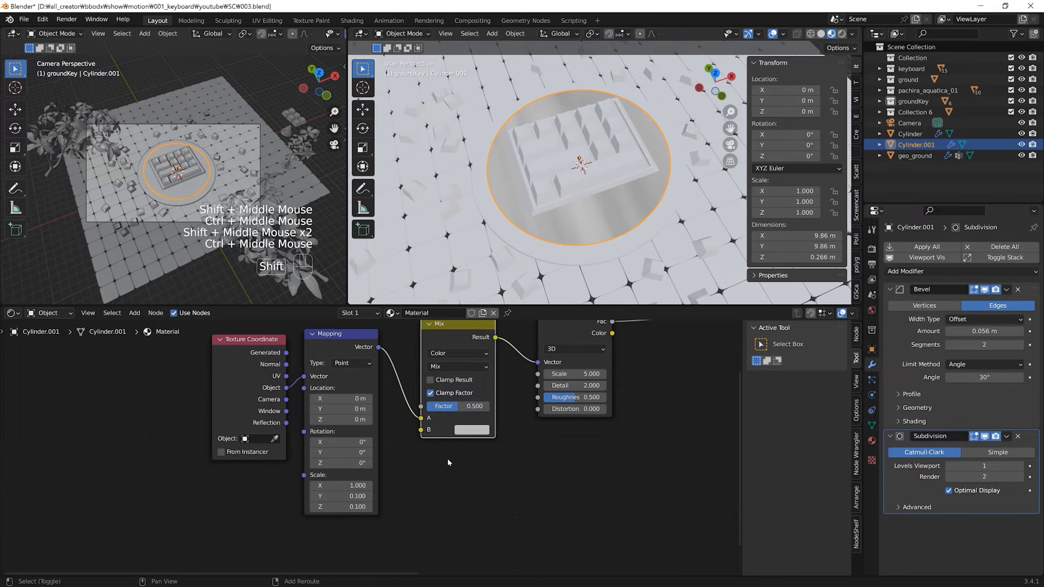
middle_click_drag(459, 473, 411, 511, "shift")
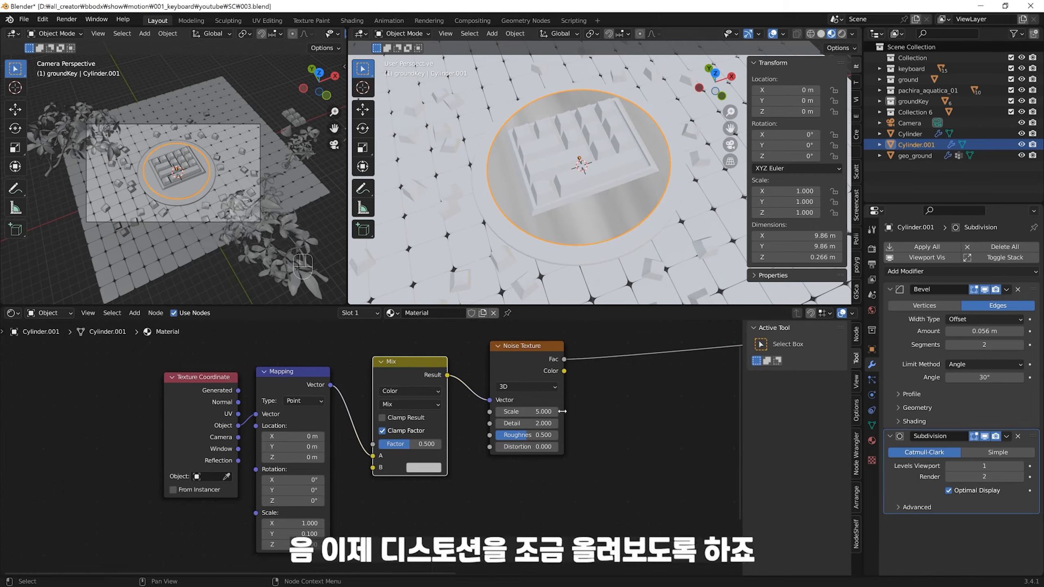
left_click(524, 447)
left_click(573, 464)
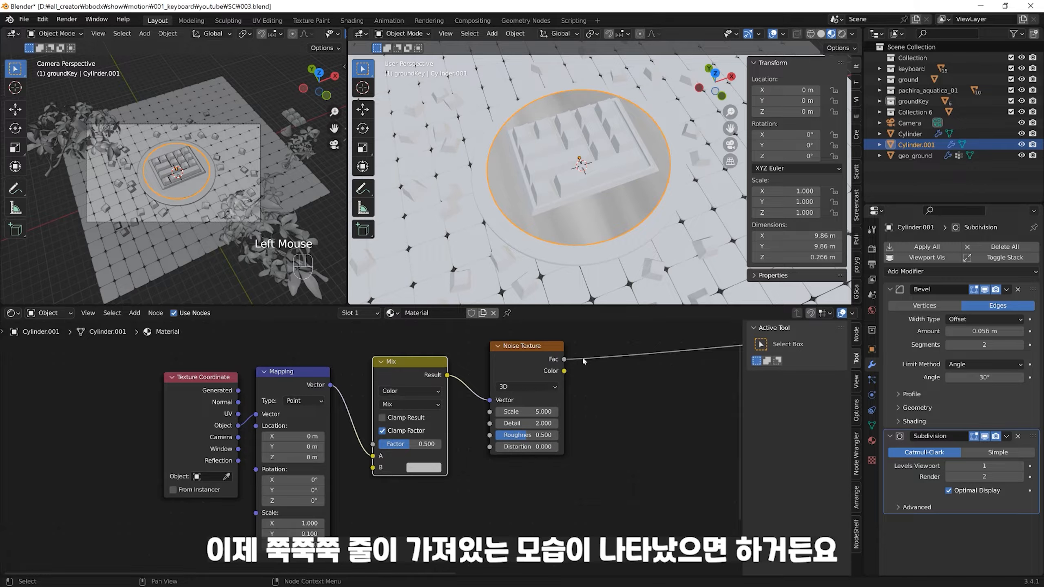
middle_click_drag(616, 211, 590, 196, "shift")
key("slash")
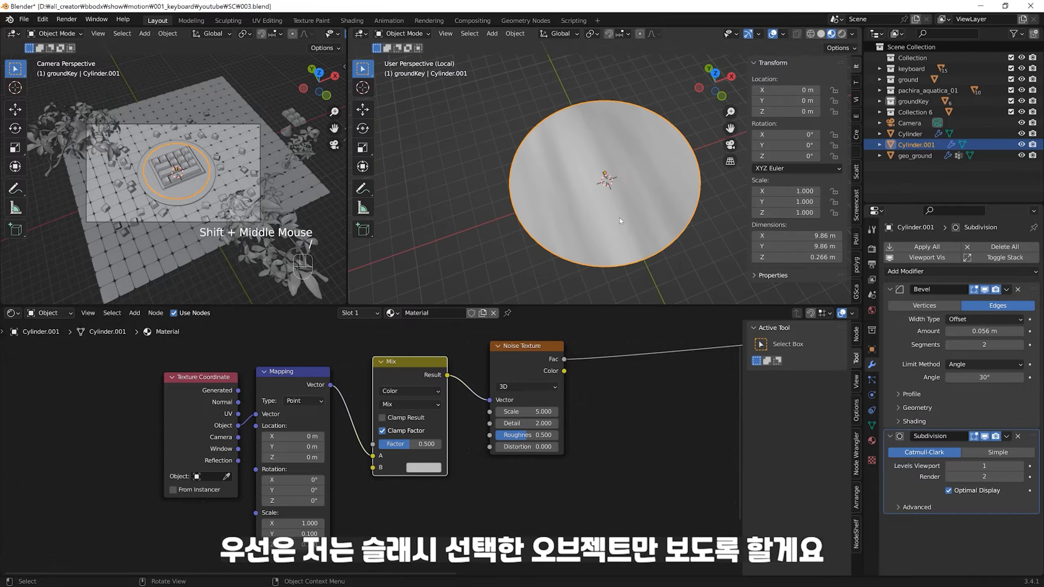
middle_click_drag(656, 234, 527, 192, "shift")
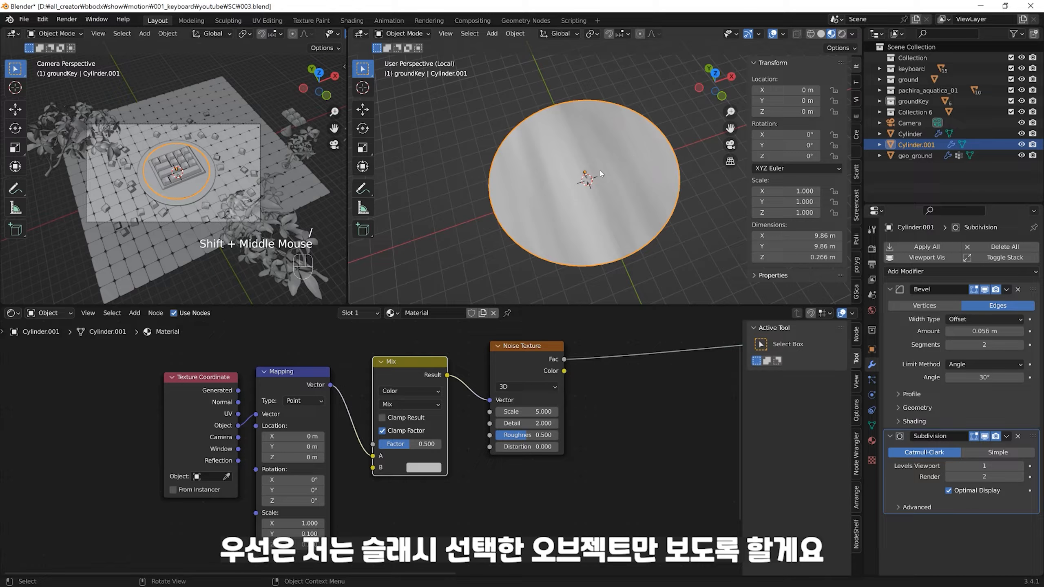
Step: Raise the Noise Texture's Distortion to 3.770 and move the texture node chain farther away from the Principled BSDF
left_click_drag(521, 447, 628, 437, "shift")
middle_click_drag(640, 411, 548, 441, "shift")
middle_click_drag(476, 435, 495, 429)
left_click_drag(508, 349, 99, 513)
left_click_drag(424, 401, 298, 398)
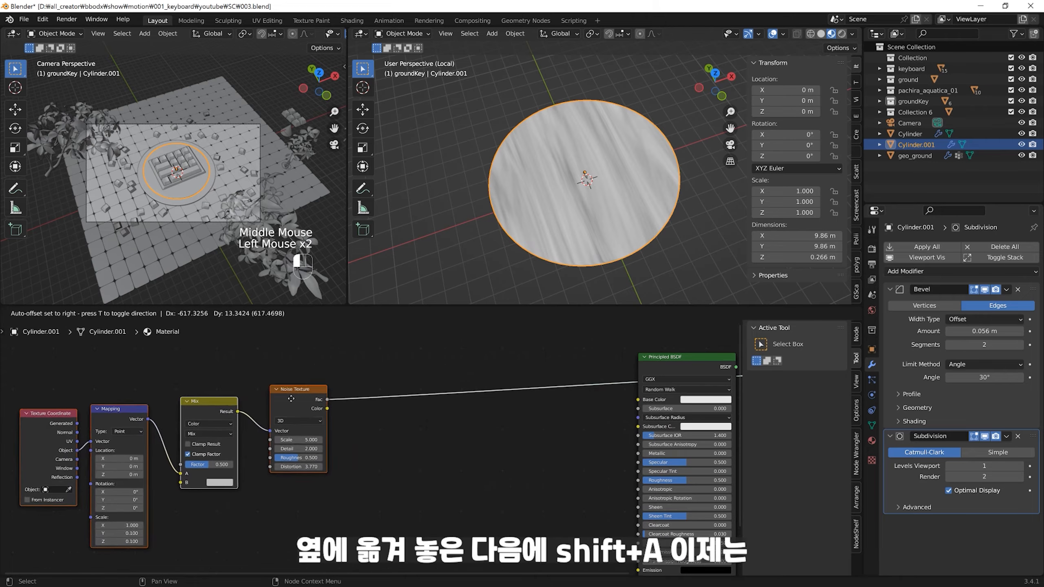
left_click(471, 433)
Step: Add a Musgrave Texture node and place it beside the Noise Texture, slightly below the link to the Principled BSDF
key("shift+a")
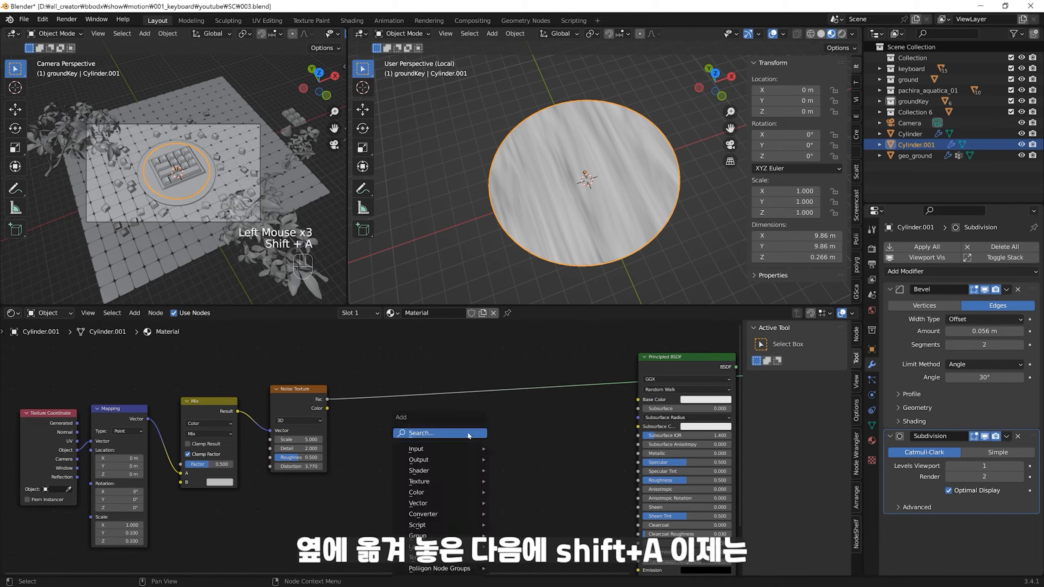
left_click(469, 435)
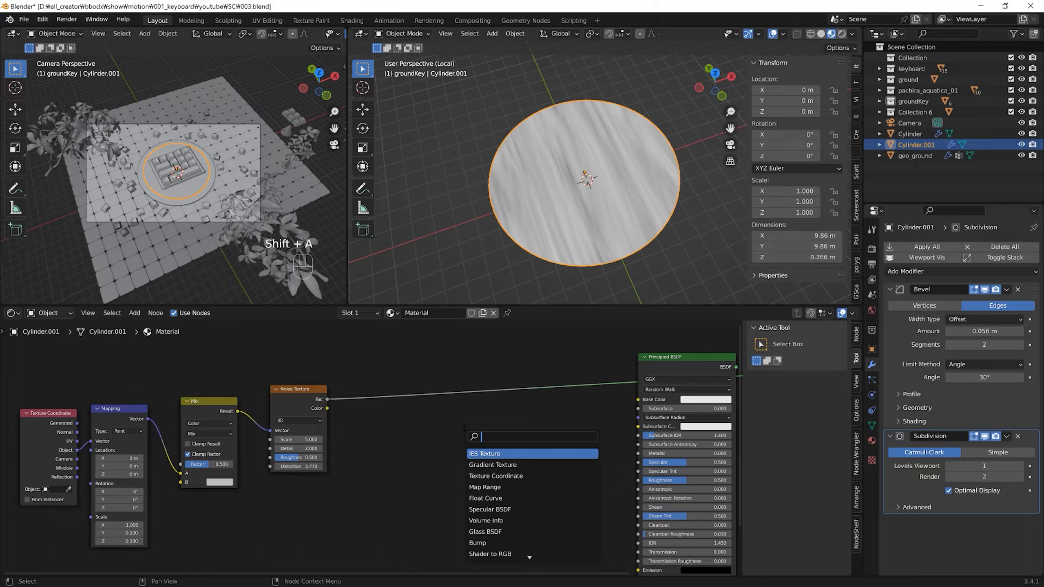
type("musgr")
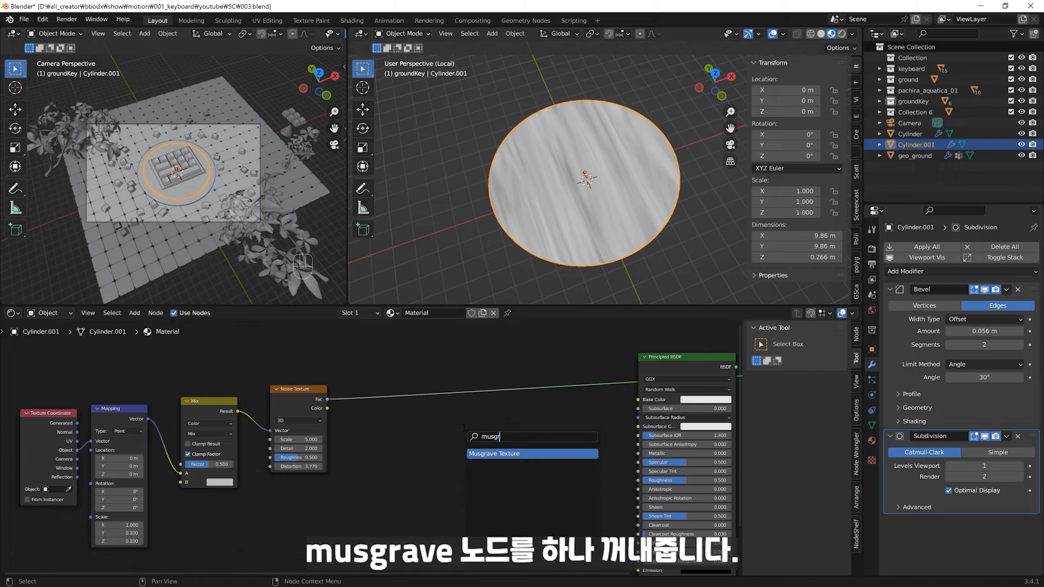
key("Return")
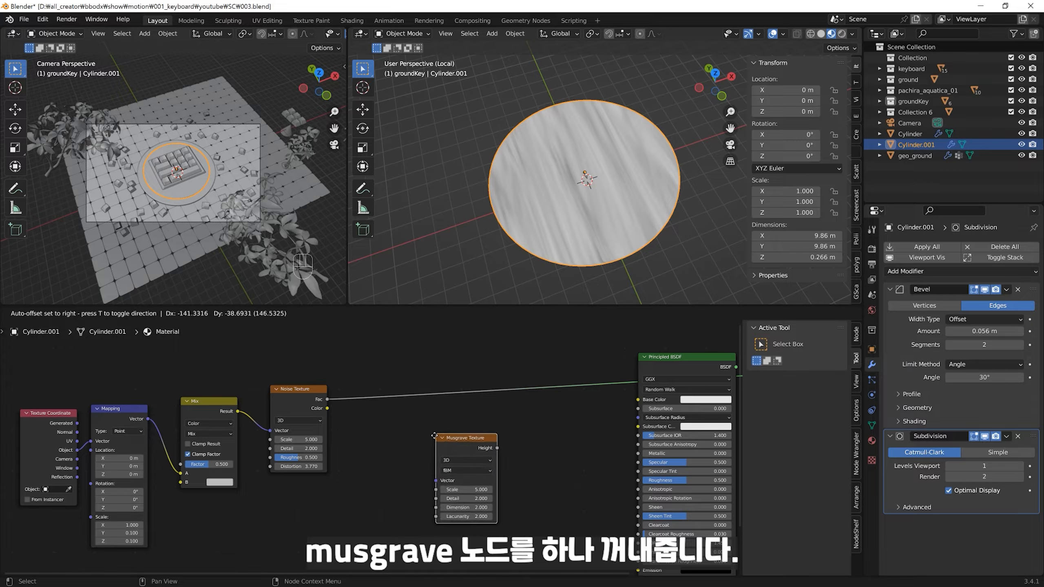
left_click(403, 424)
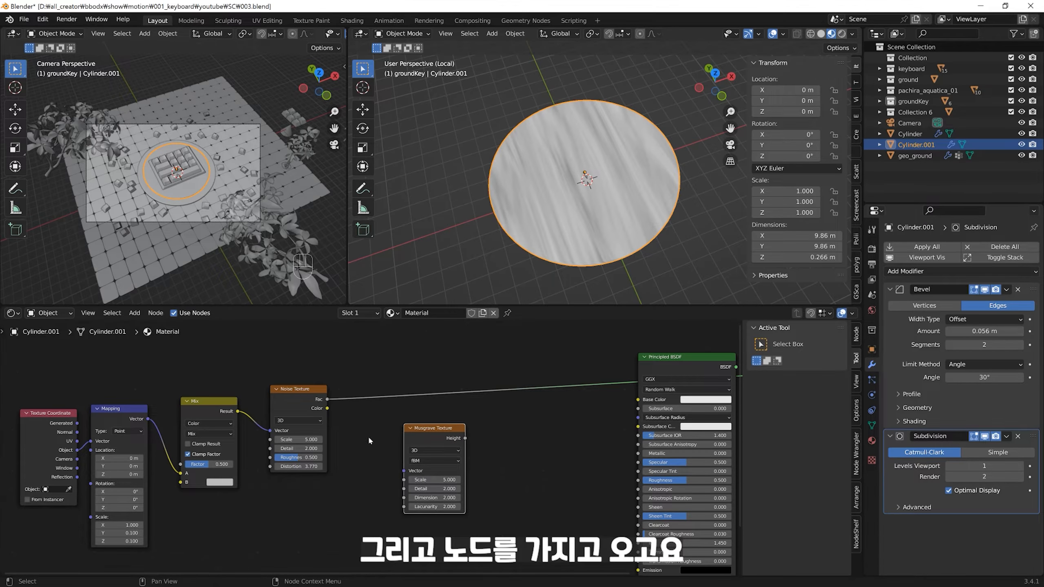
middle_click_drag(369, 438, 374, 421)
left_click_drag(435, 411, 398, 410)
Step: Duplicate the Mix node and place the copy between the Musgrave Texture and the Principled BSDF
left_click(490, 408)
key("shift+a")
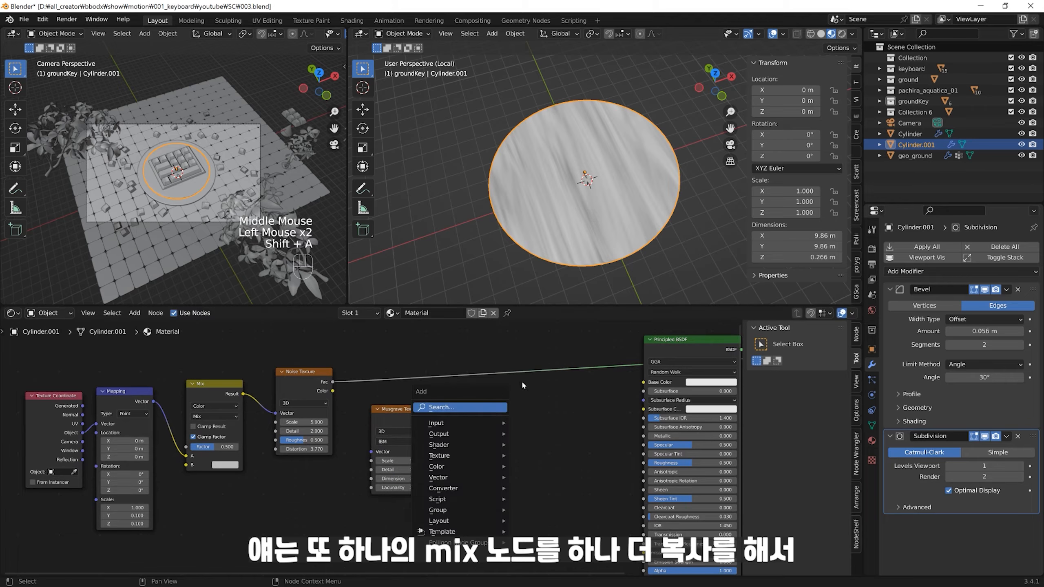
left_click(208, 387)
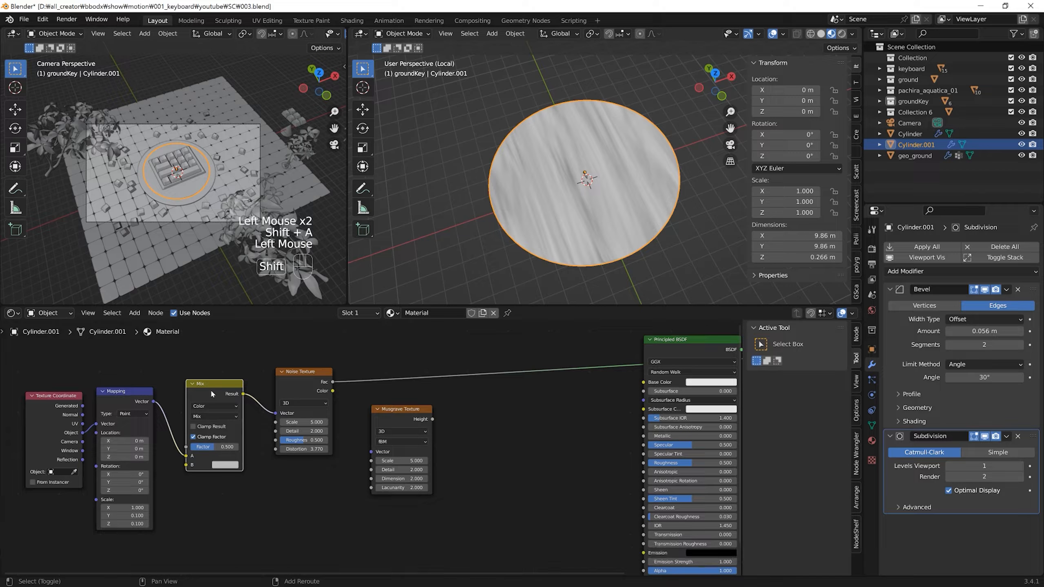
key("shift+d")
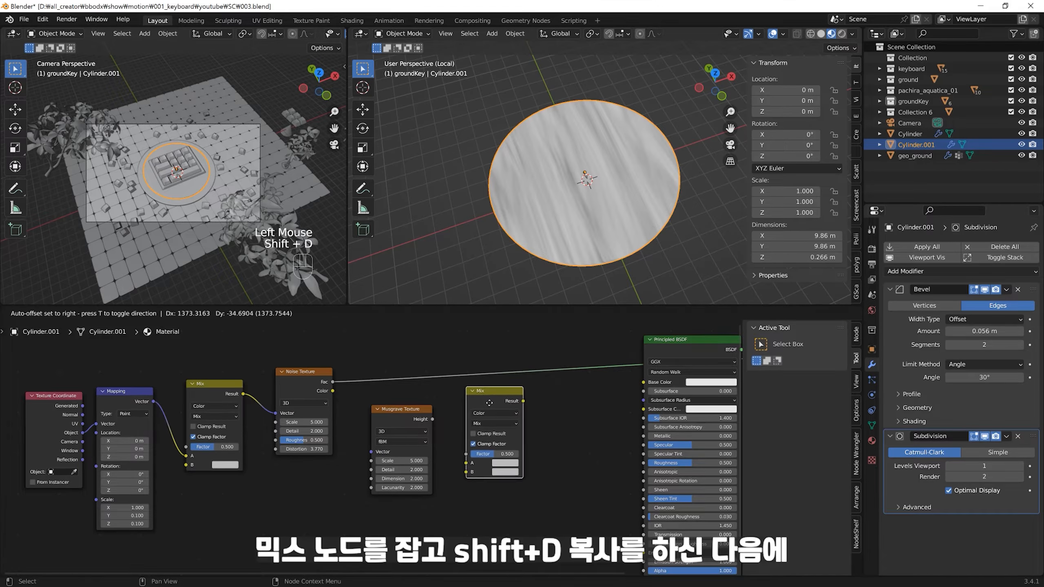
left_click(491, 402)
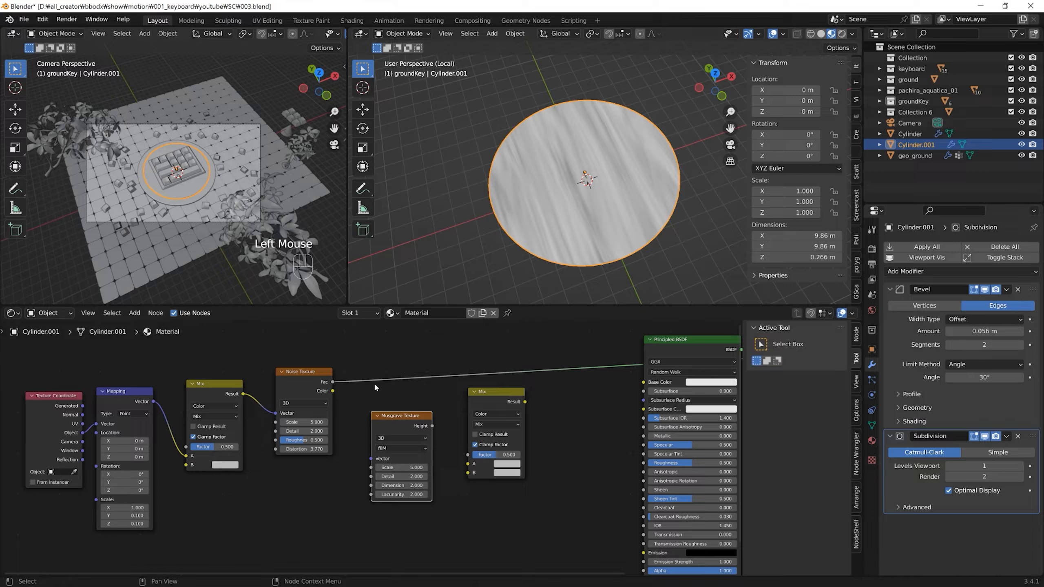
Step: Connect the Noise Texture's Fac to the new Mix node's A and the Musgrave Vector, and the Musgrave Height to B
mouse_move(334, 394)
left_mouse_down()
mouse_move(320, 392)
mouse_move(334, 384)
left_mouse_up()
mouse_move(469, 400)
left_mouse_down()
mouse_move(469, 464)
mouse_move(488, 402)
left_mouse_up()
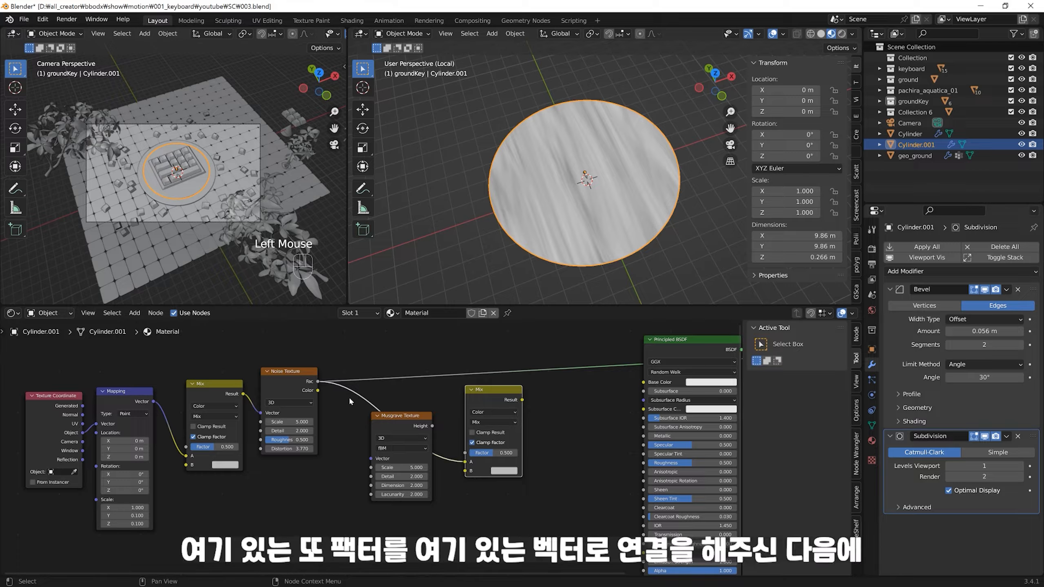
left_click_drag(318, 381, 372, 459)
left_click_drag(401, 415, 465, 471)
middle_click_drag(550, 412, 523, 408)
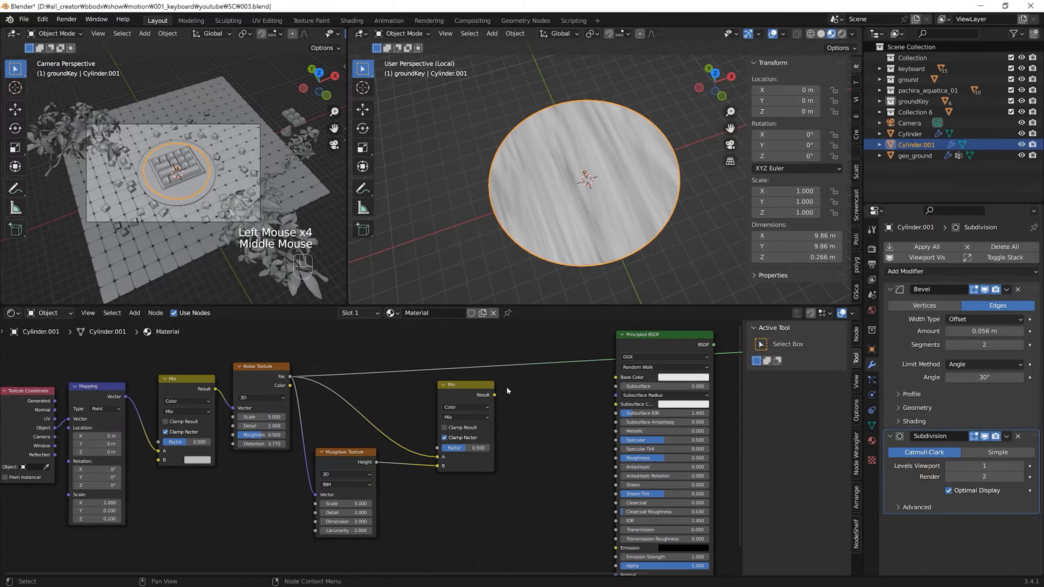
Step: Preview the new Mix node's result on the board and spread the Mix and Musgrave Texture nodes farther apart
left_click(455, 389, "ctrl+shift")
mouse_move(575, 263)
middle_mouse_down("shift")
mouse_move(581, 274)
mouse_move(607, 227)
middle_mouse_up("shift")
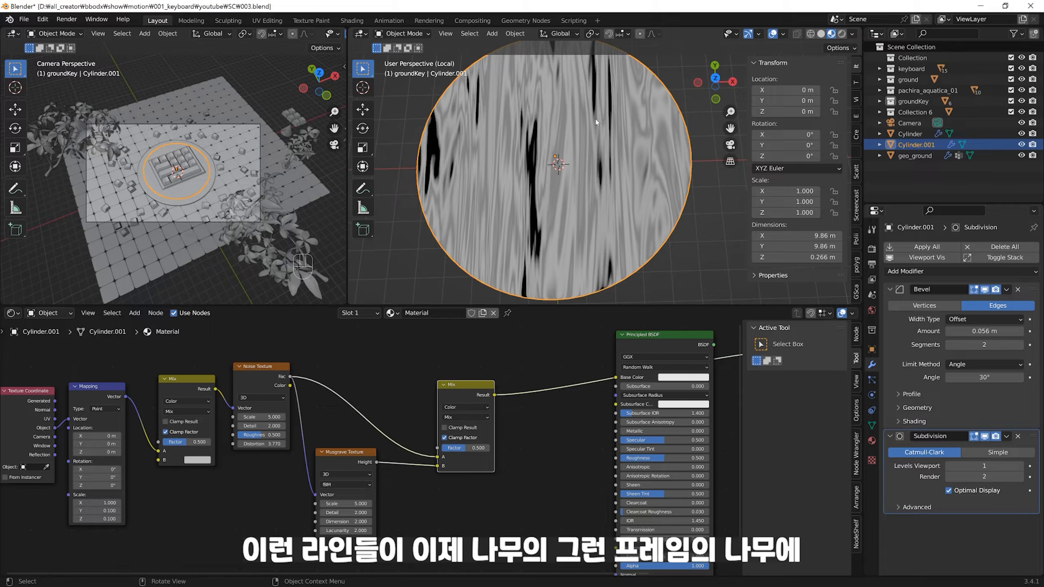
left_click_drag(464, 384, 463, 359)
left_click_drag(361, 454, 380, 443)
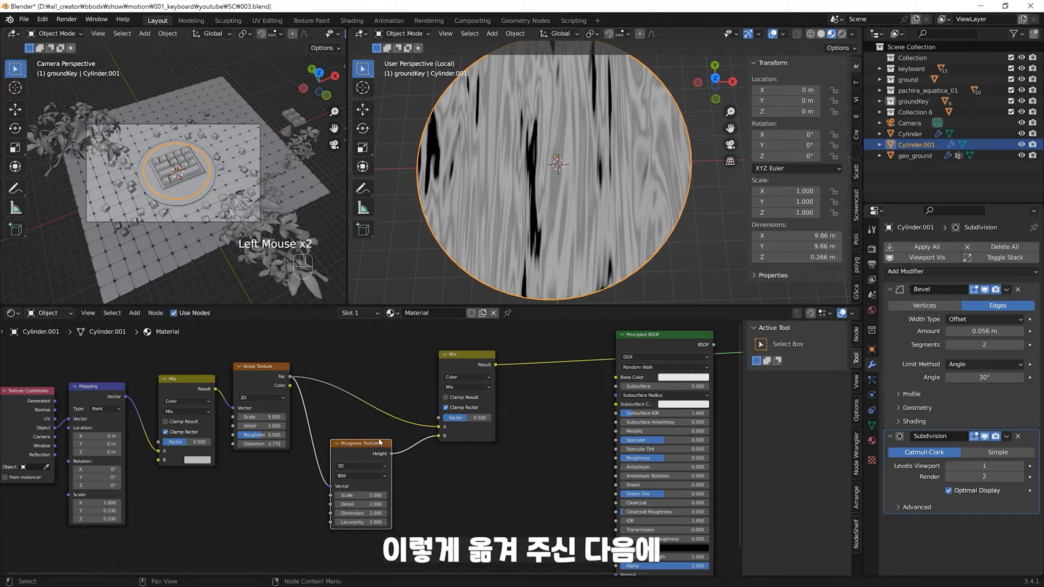
Step: Set the Musgrave Texture's Dimension to 0 and raise its Detail to 7.830
middle_click_drag(455, 427, 419, 469)
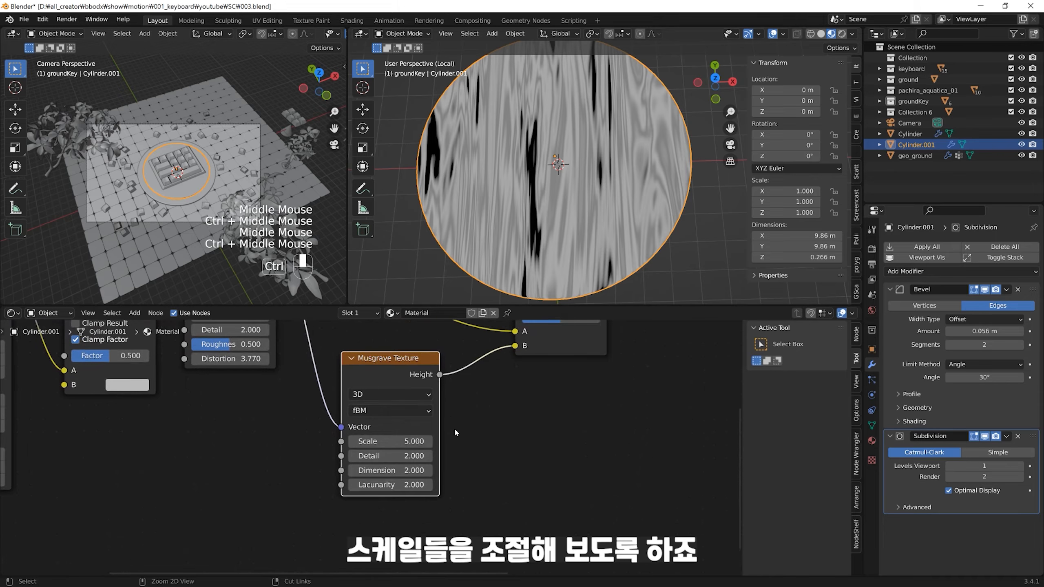
left_click_drag(415, 455, 435, 448)
key("ctrl+z")
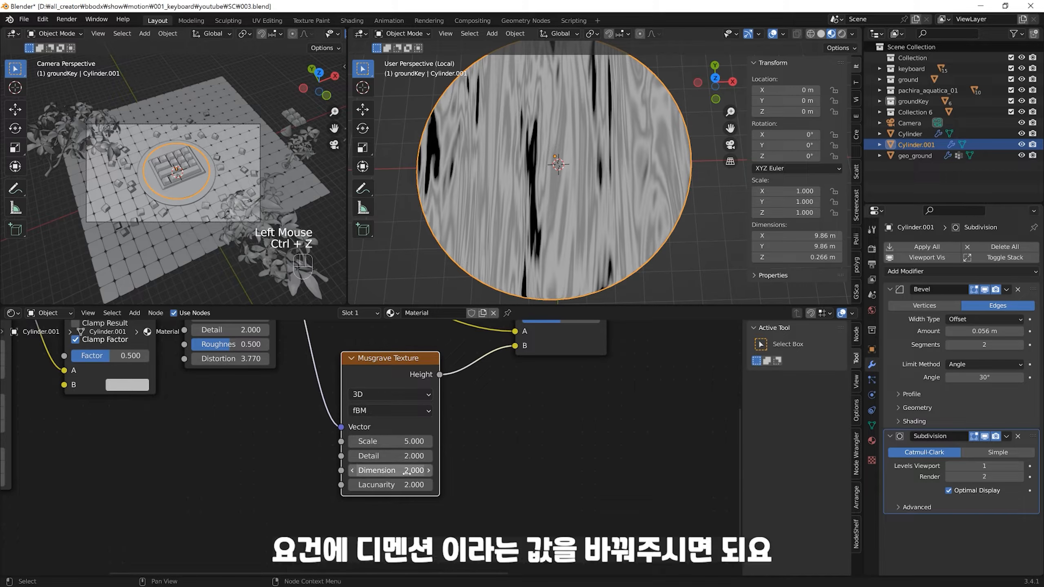
left_click(391, 471)
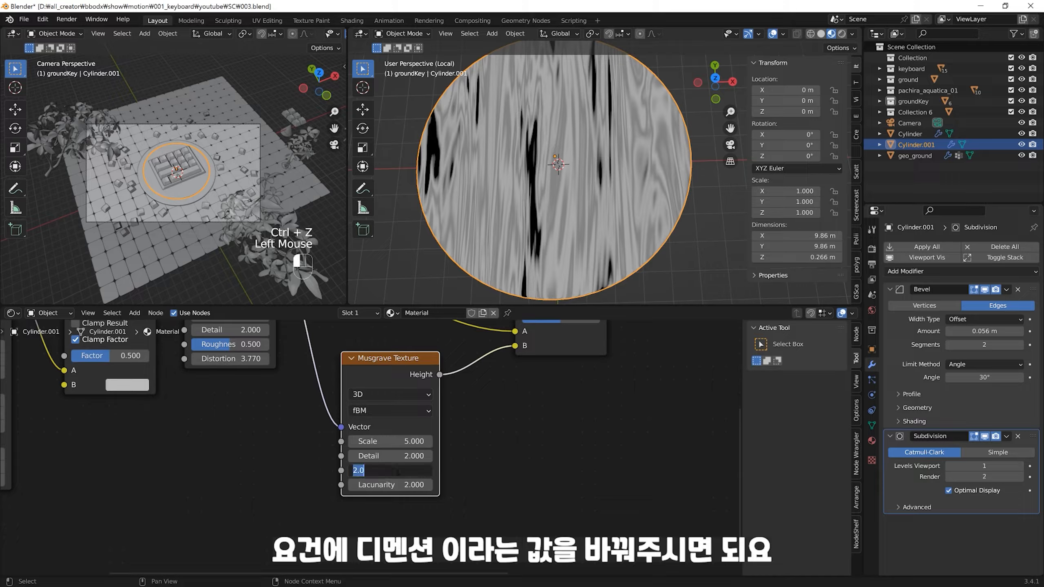
type("0")
key("Return")
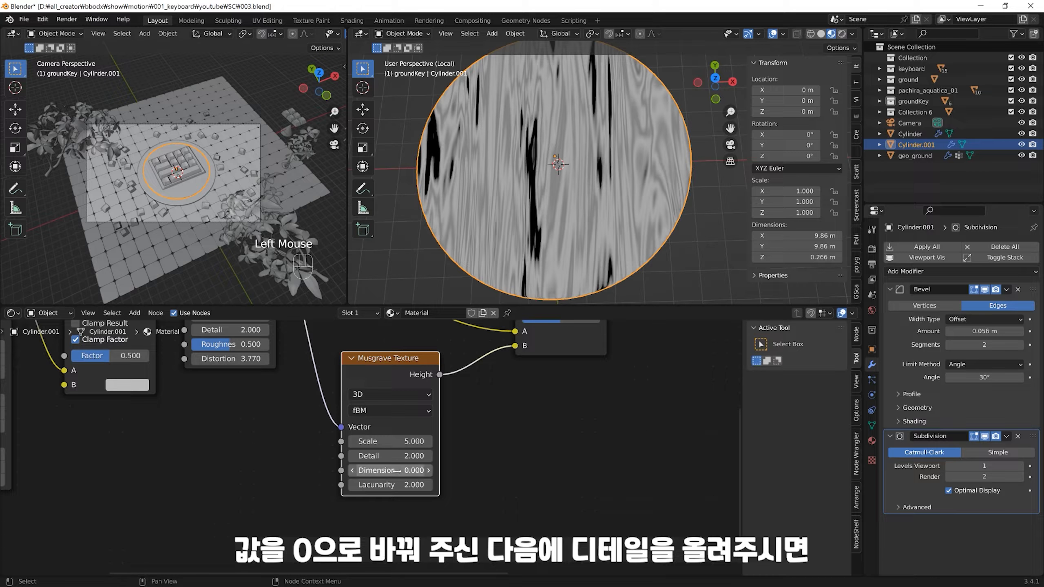
left_click_drag(383, 456, 543, 440, "shift")
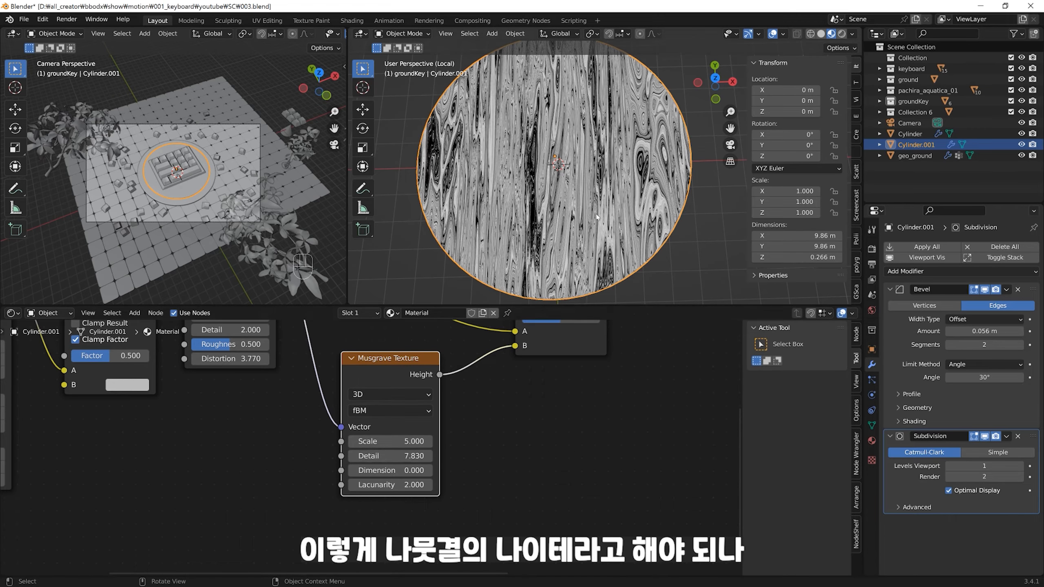
Step: Fine-tune the Noise Texture to Scale 5.030, Detail 2.290 and Distortion 3.740
middle_click_drag(602, 89, 557, 202)
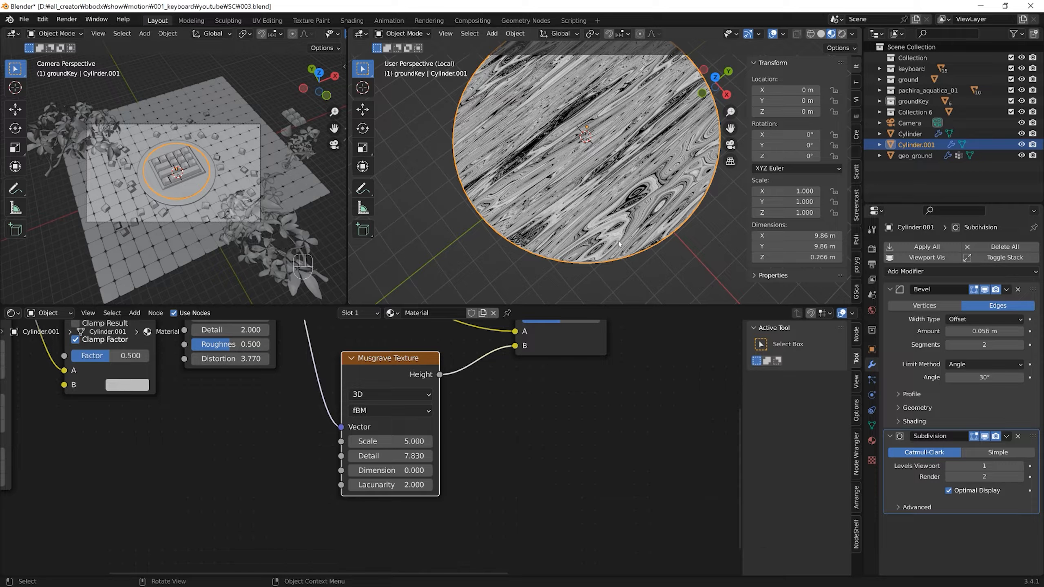
mouse_move(618, 254)
middle_mouse_down("shift")
mouse_move(608, 247)
mouse_move(618, 247)
middle_mouse_up("shift")
middle_click_drag(618, 246, 614, 268)
middle_click_drag(614, 268, 612, 263, "ctrl")
middle_click_drag(611, 263, 617, 243, "shift")
middle_click_drag(258, 413, 416, 457)
mouse_move(373, 441)
left_mouse_down("shift")
mouse_move(357, 439)
mouse_move(372, 438)
left_mouse_up("shift")
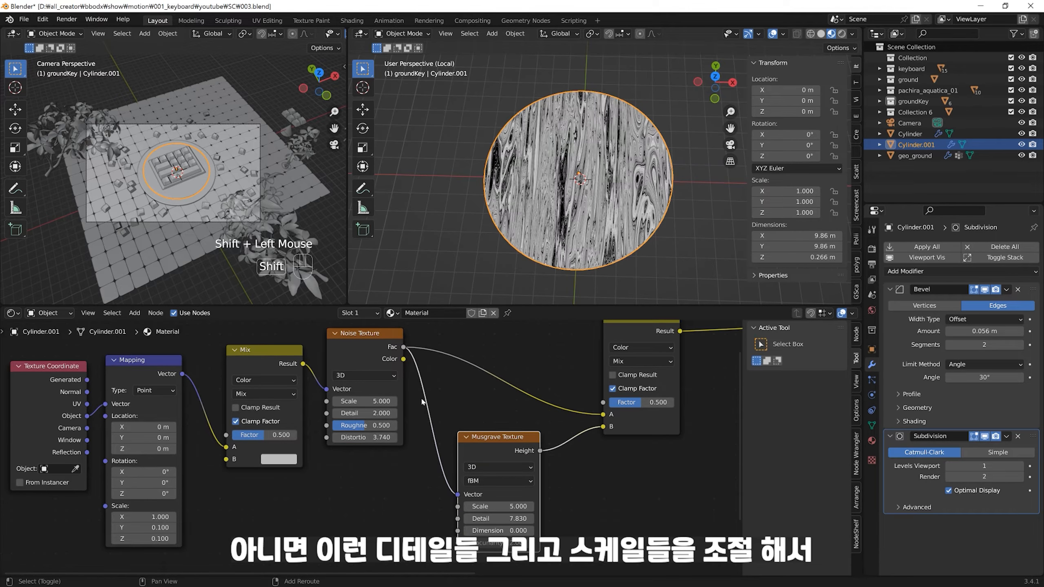
middle_click_drag(372, 436, 395, 433, "shift")
mouse_move(382, 410)
left_mouse_down("shift")
mouse_move(399, 410)
mouse_move(391, 397)
left_mouse_up("shift")
Step: Add a UV sphere beside the board, about 9.84 m along X, and scale it up to about 4.84
middle_click_drag(630, 182, 596, 227, "shift")
middle_click_drag(597, 227, 636, 222, "shift")
left_click(640, 213)
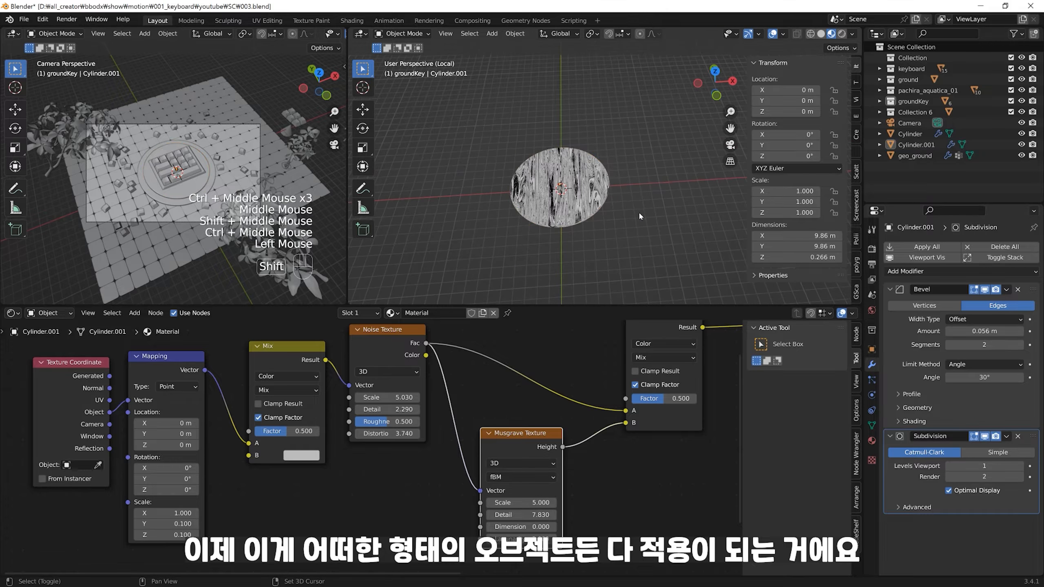
key("shift+a")
mouse_move(640, 212)
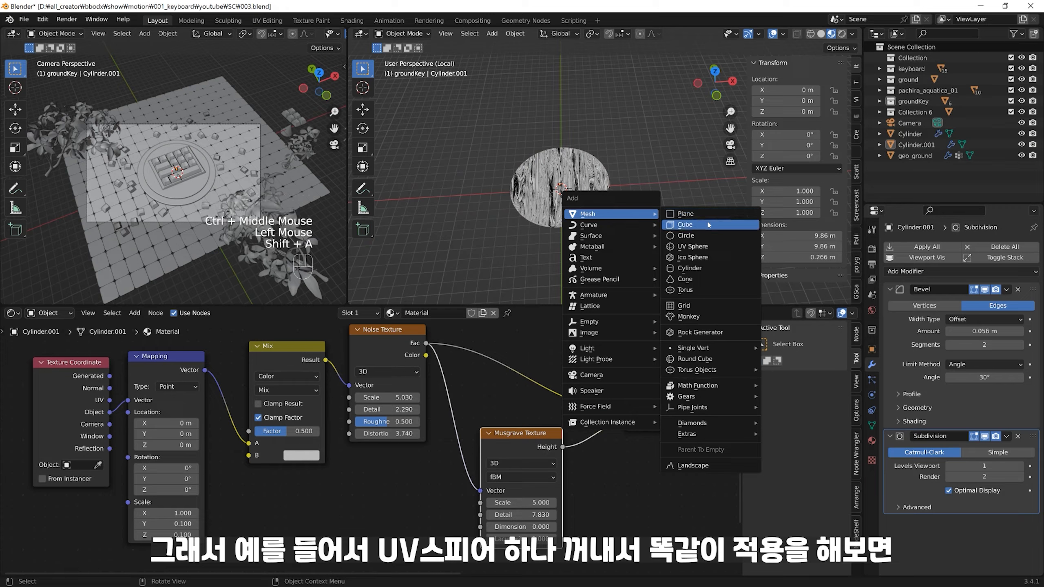
left_click(707, 246)
key("g")
left_click(673, 199)
key("s")
left_click(644, 214)
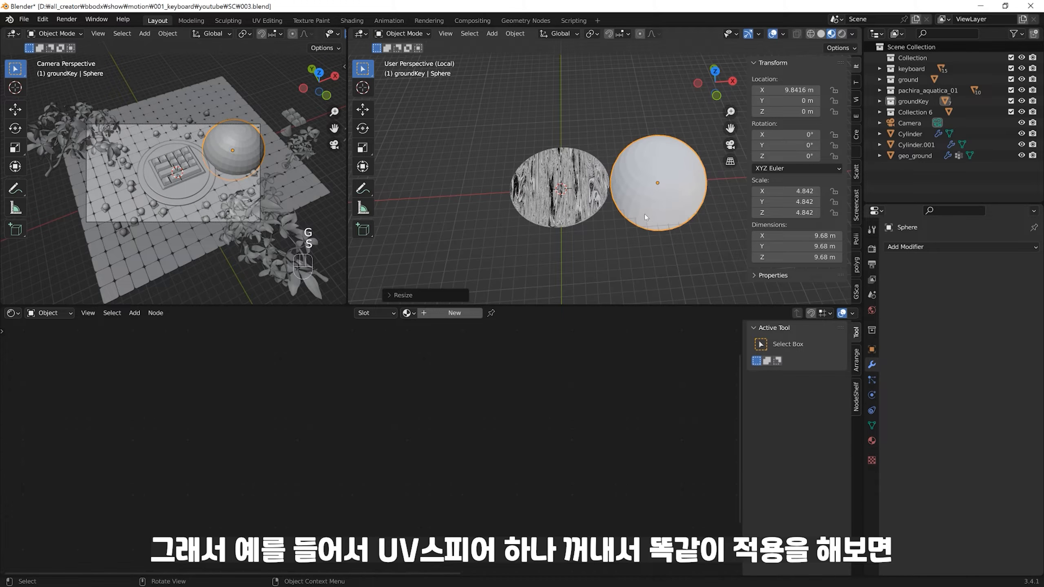
Step: Link the board's material to the UV sphere and select the sphere alone
left_click(644, 214)
left_click(603, 209, "shift")
key("ctrl+l")
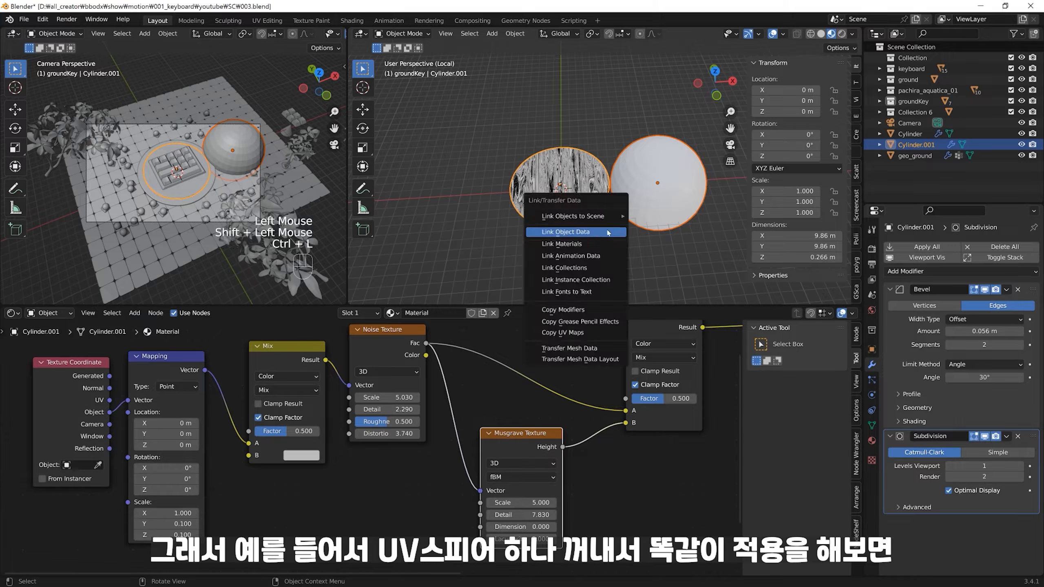
left_click(604, 244)
left_click(677, 232)
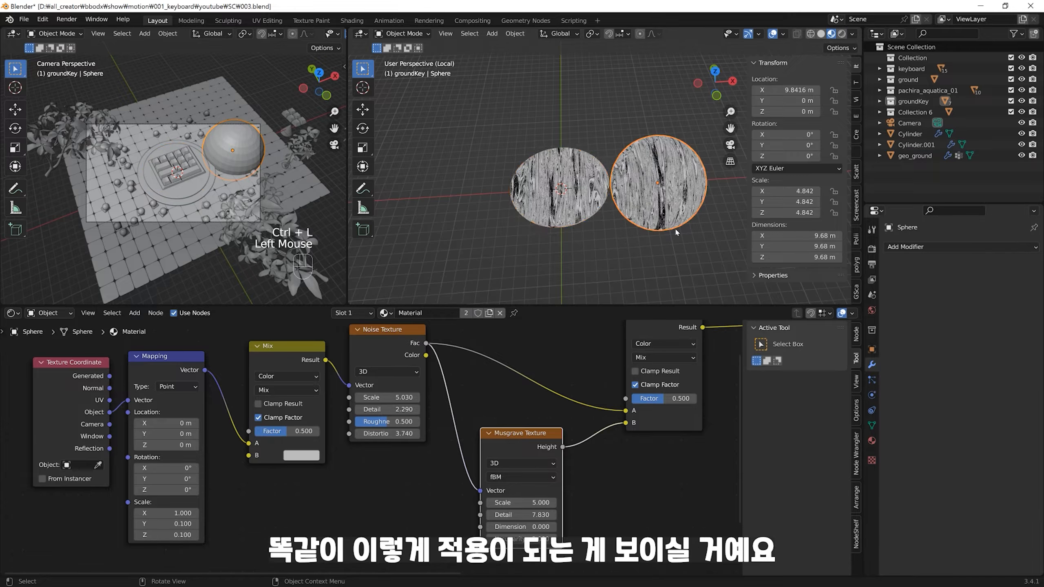
Step: Try rotating the sphere to compare its wood grain with the board's
middle_click_drag(676, 232, 655, 198)
left_click(628, 239)
key("r")
left_click(655, 233)
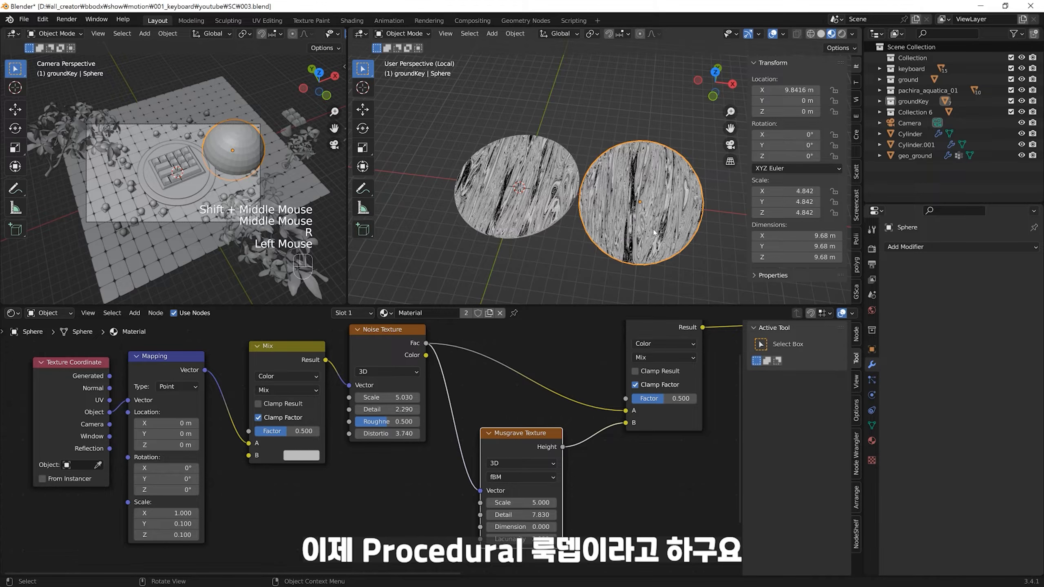
Step: Delete the test sphere and reselect the round board
key("z")
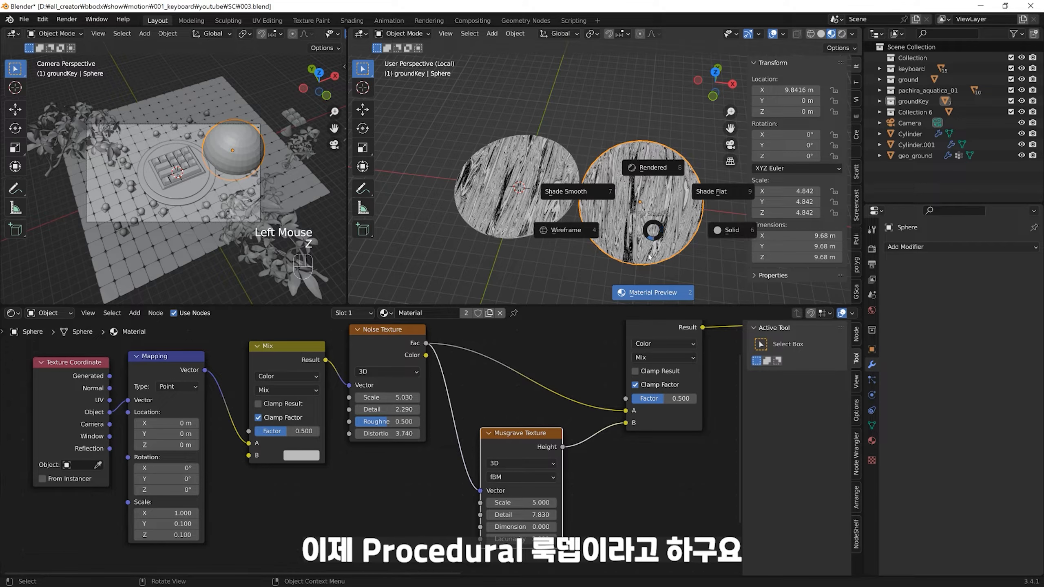
left_click(651, 231)
key("x")
middle_click_drag(651, 227, 608, 230, "shift")
left_click(598, 197)
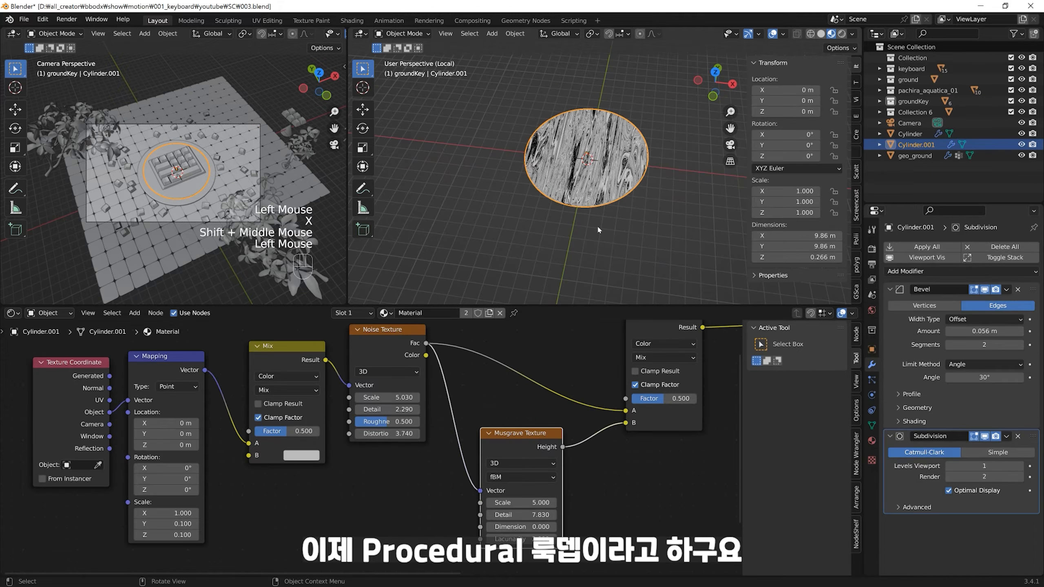
Step: Move the whole texture node chain down and away from the Principled BSDF to make room before it
middle_click_drag(595, 337, 592, 362, "shift")
middle_click_drag(592, 362, 547, 446, "ctrl")
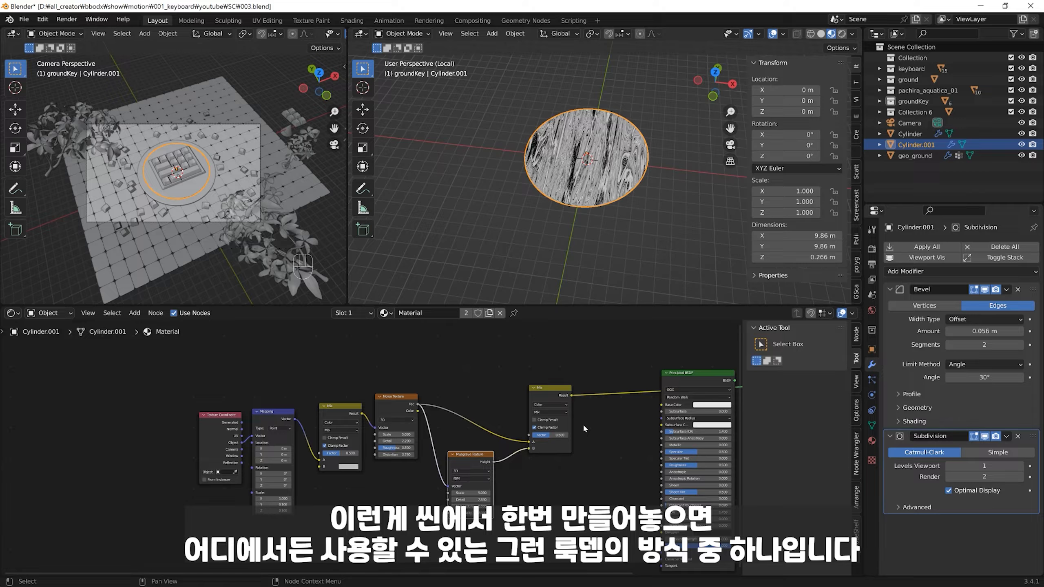
left_click_drag(548, 393, 532, 354)
middle_click_drag(593, 265, 590, 283, "shift")
middle_click_drag(589, 283, 594, 248, "ctrl")
middle_click_drag(594, 248, 609, 257)
middle_click_drag(602, 424, 504, 430)
left_click_drag(582, 380, 536, 393)
middle_click_drag(537, 393, 556, 390)
left_click_drag(156, 348, 495, 504)
left_click_drag(493, 331, 402, 451)
left_click(496, 376)
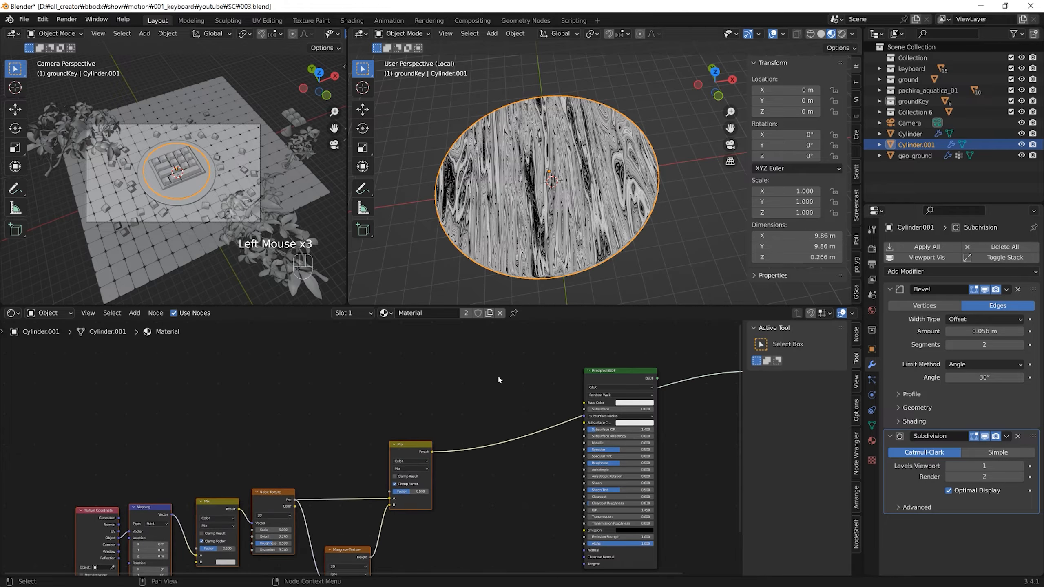
Step: Add a ColorRamp node and insert it on the link leaving the last Mix node
left_click(486, 380)
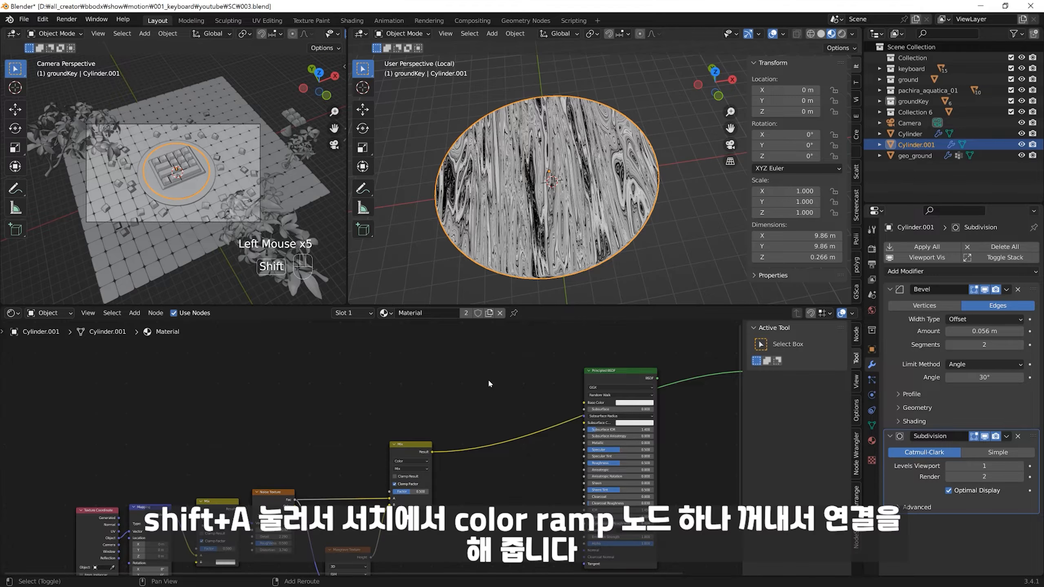
key("shift+a")
type("color ramp")
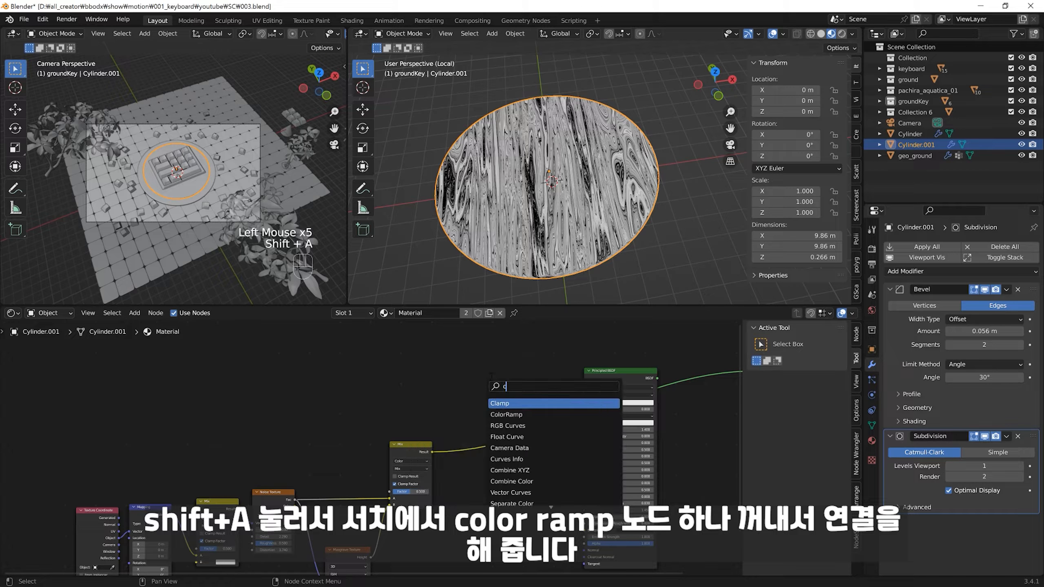
key("Return")
left_click(491, 377)
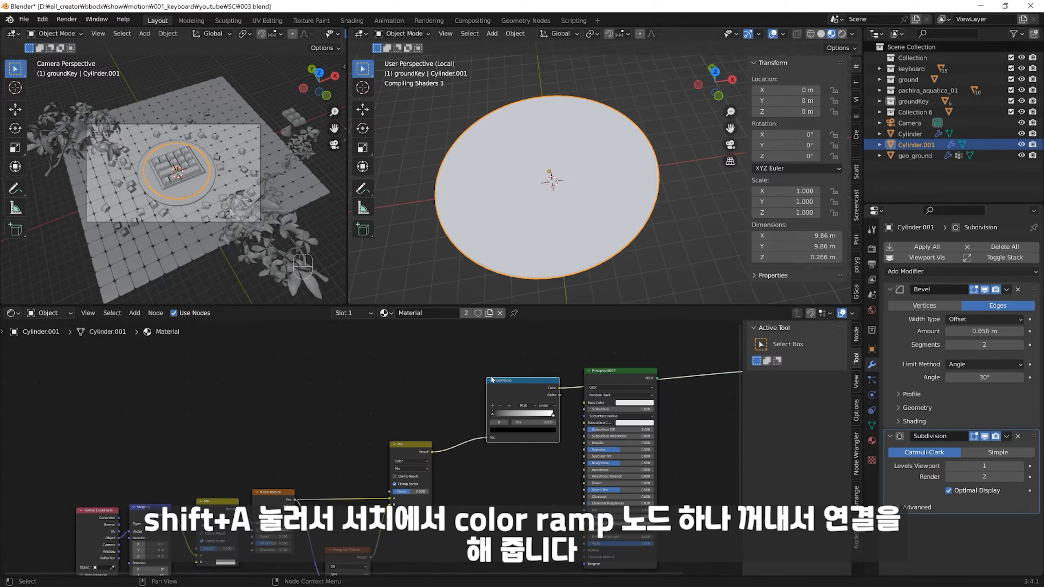
Step: Connect the ColorRamp's Color to the Principled BSDF's Base Color, and the BSDF output to the Material Output's Surface
middle_click_drag(551, 371, 447, 362)
double_click(470, 394)
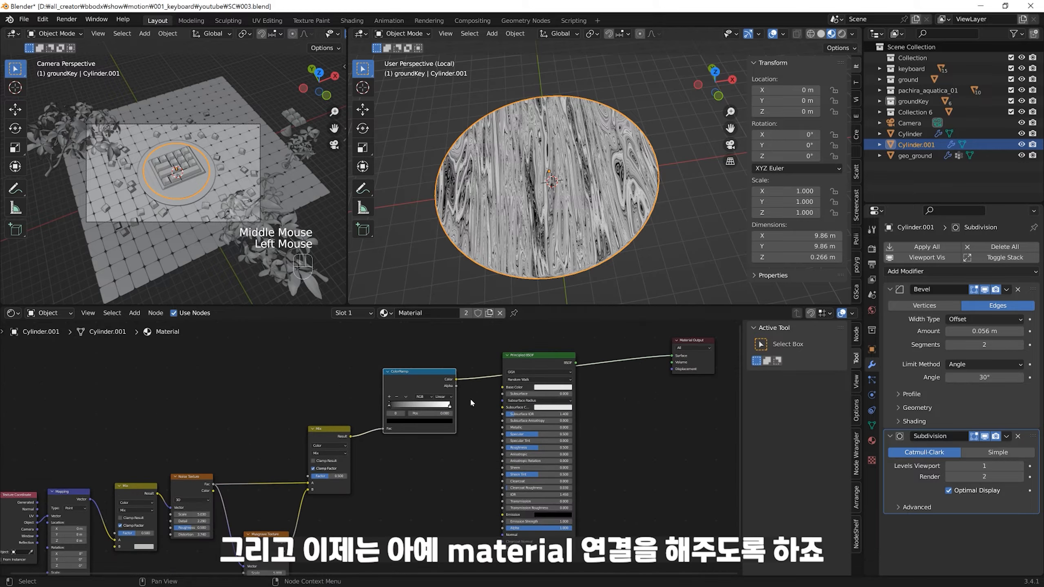
left_click_drag(457, 380, 502, 387)
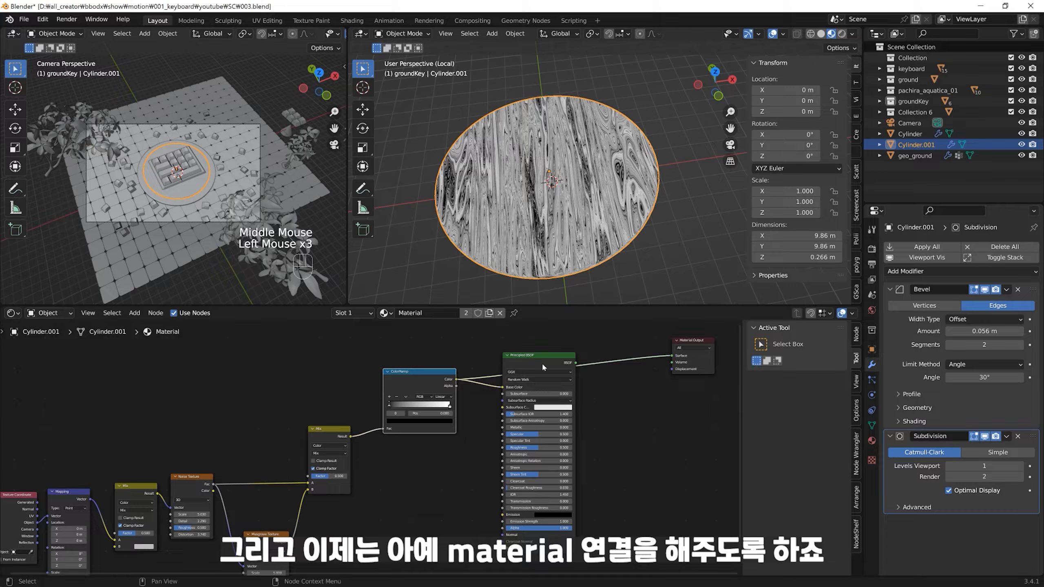
left_click_drag(575, 363, 682, 356)
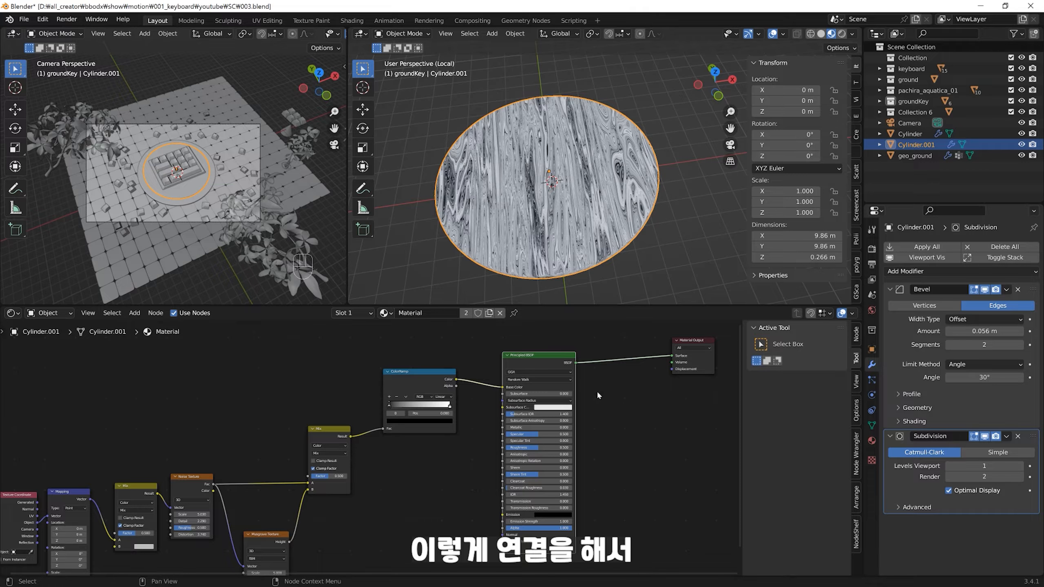
Step: Recolour the ColorRamp's black stop to dark brown with Hue 0.032, Saturation 0.865 and Value 0.016
middle_click_drag(597, 390, 648, 383, "shift")
middle_click_drag(482, 402, 491, 406, "ctrl")
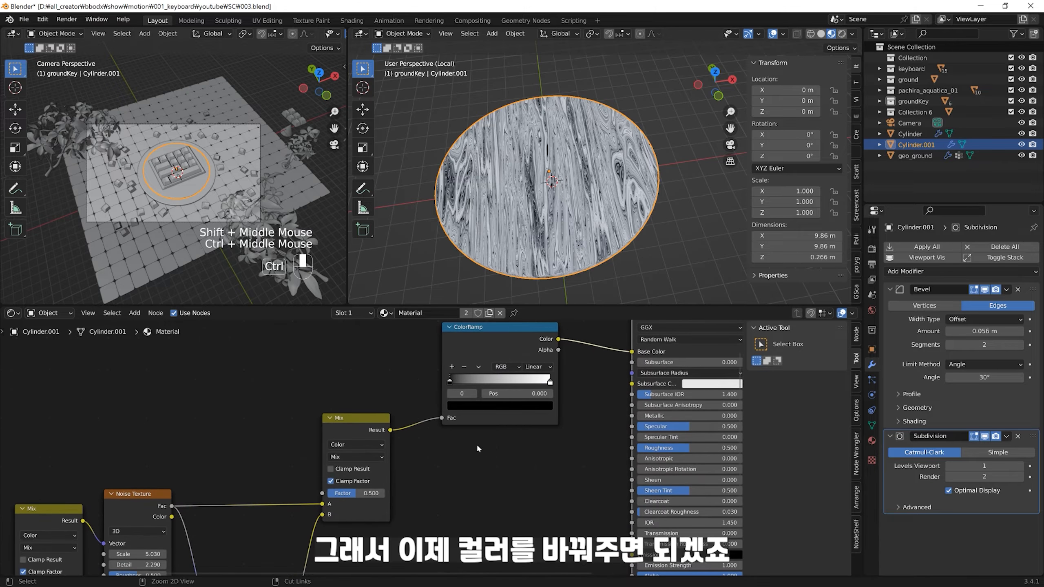
middle_click_drag(476, 444, 472, 478)
left_click(432, 443)
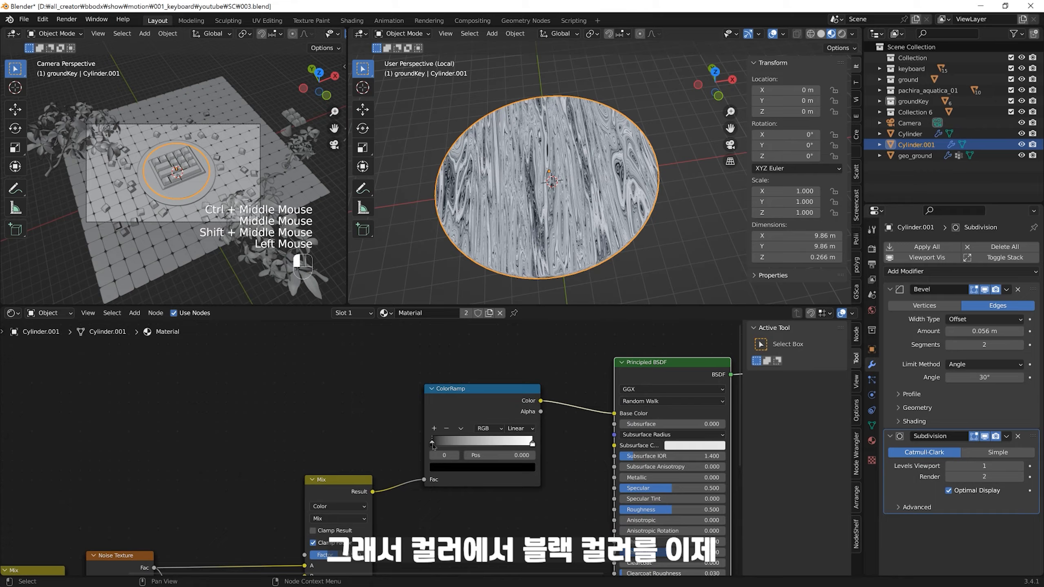
left_click(443, 468)
left_click(514, 356)
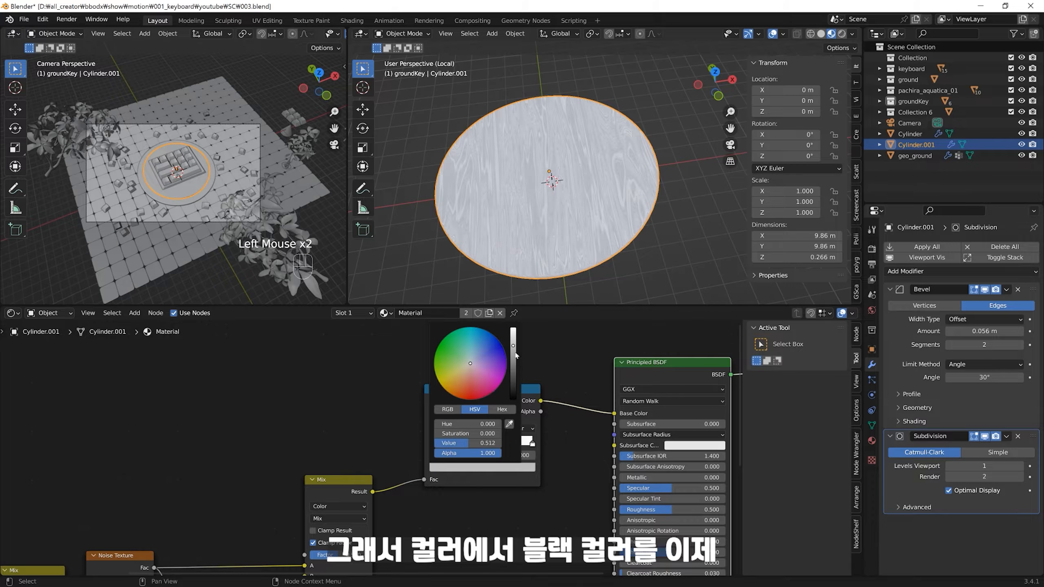
left_click(461, 389)
left_click_drag(517, 366, 517, 393)
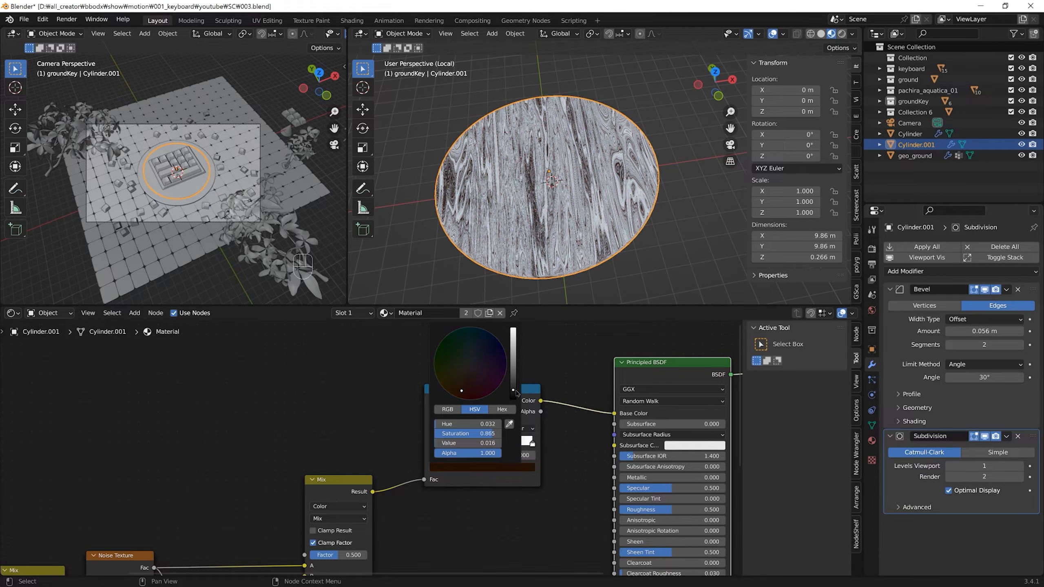
Step: Add a stop near the dark end of the ColorRamp and place it at about position 0.166
middle_click_drag(578, 271, 569, 245, "shift")
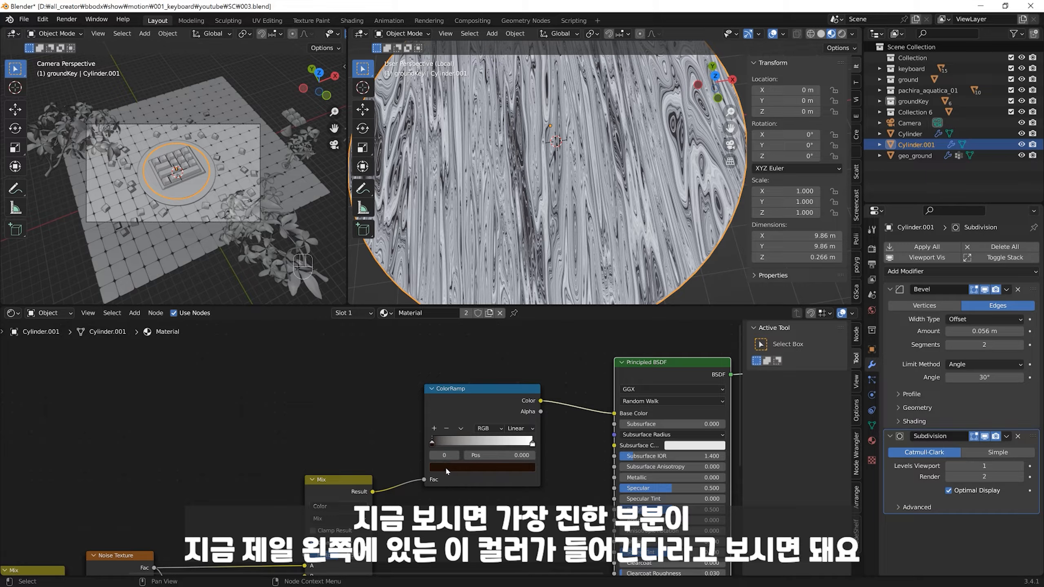
left_click(433, 443)
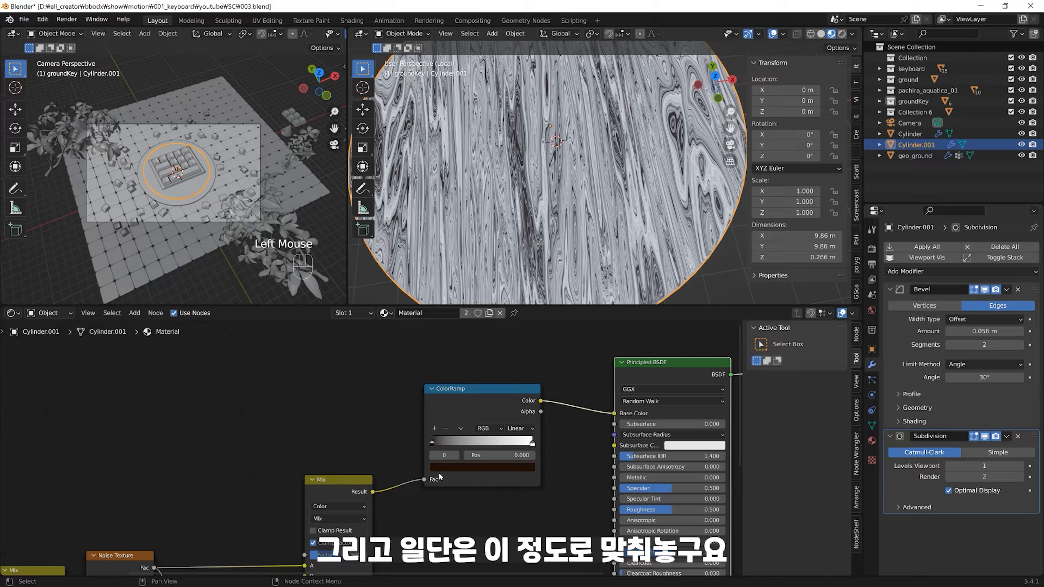
key("ctrl")
left_click(441, 444, "ctrl")
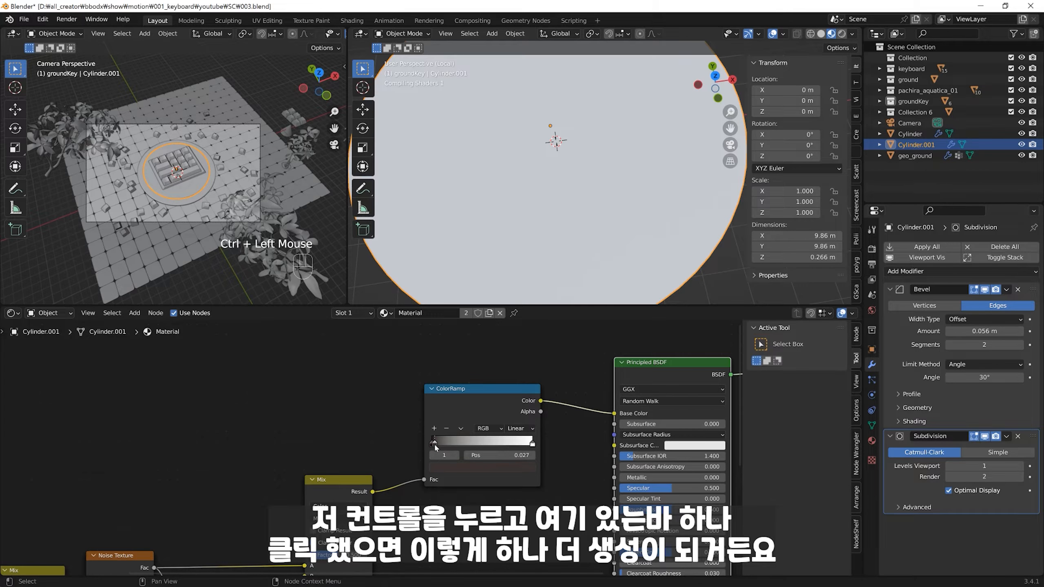
left_click(442, 446)
left_click_drag(448, 447, 451, 446)
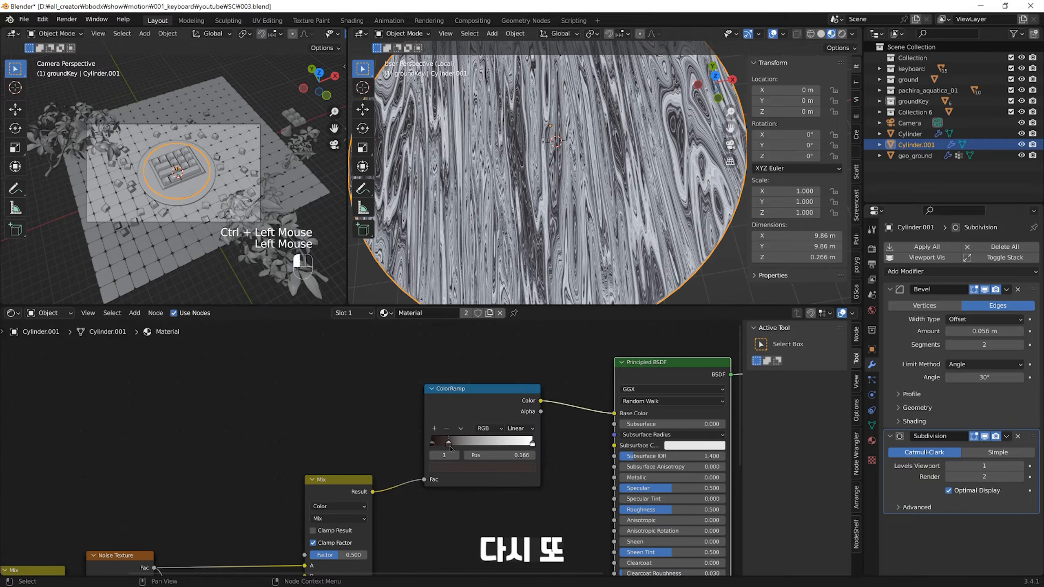
Step: Colour the new ColorRamp stop dark brown with Hue 0.033, Saturation 0.821 and Value 0.028
left_click(457, 468)
left_click(465, 382)
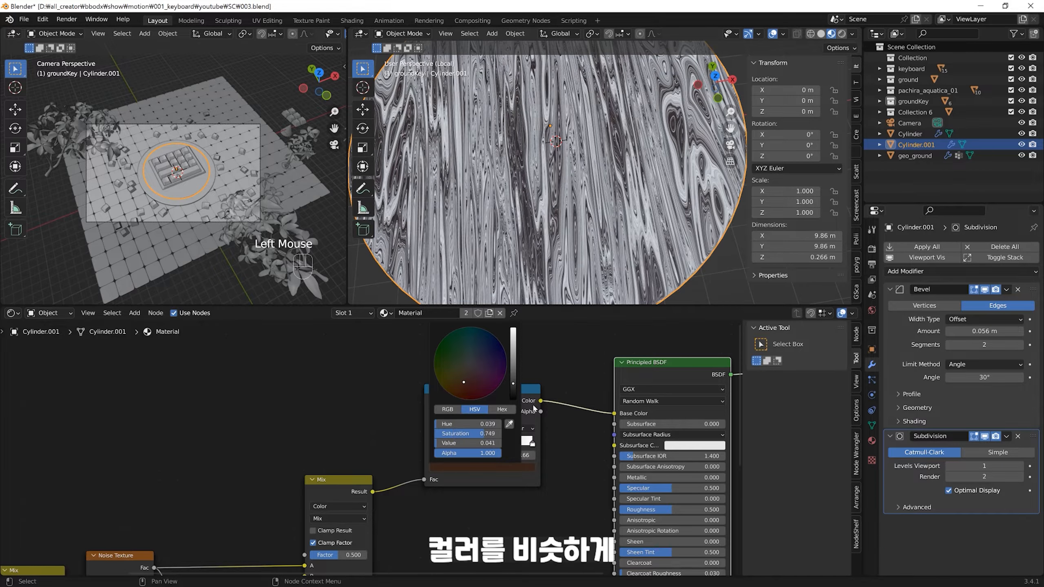
left_click(481, 468)
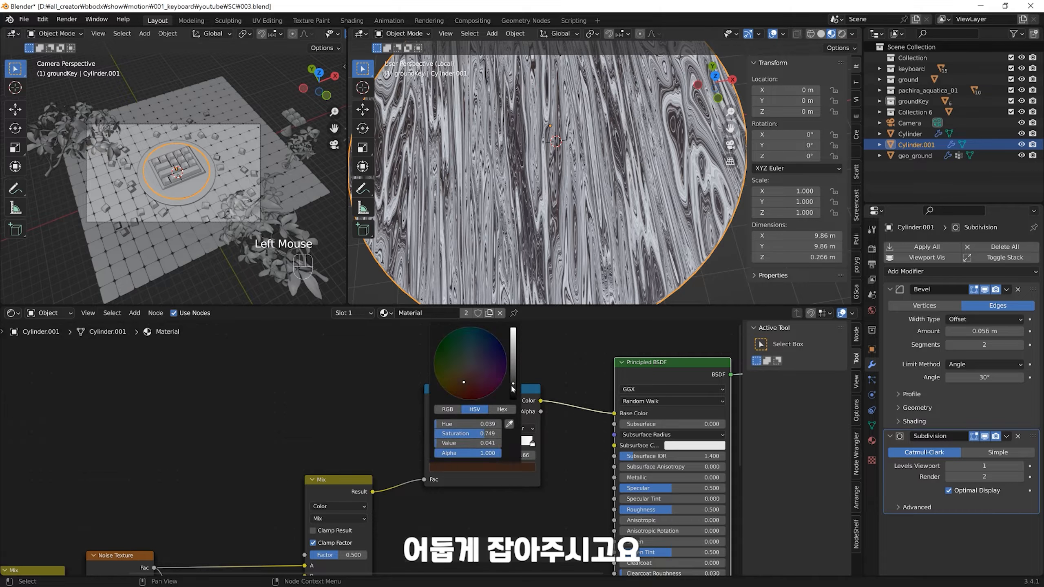
left_click(463, 386)
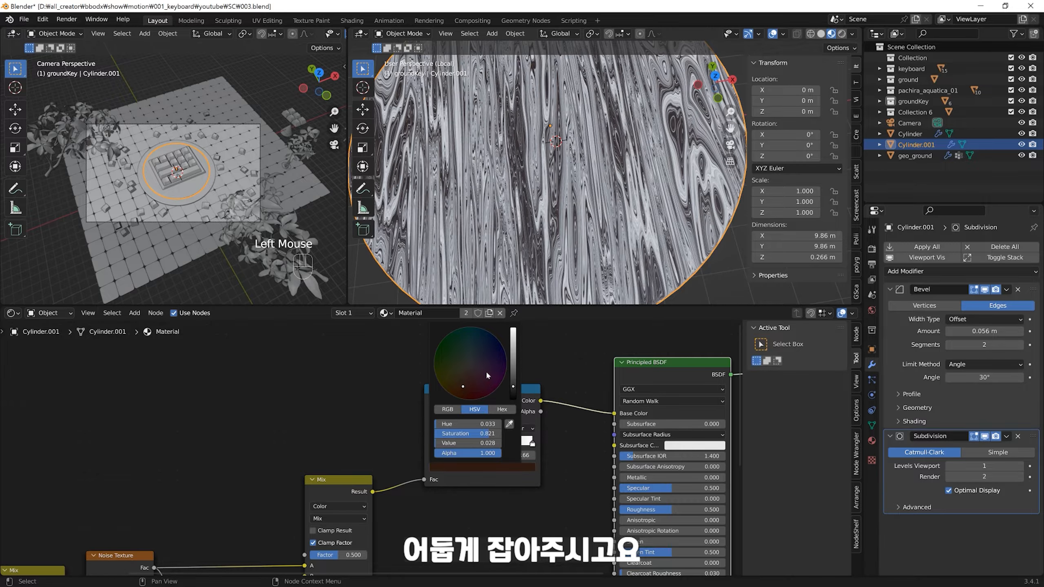
Step: Add another ColorRamp stop at about position 0.4 and give it a lighter brown colour
left_click(450, 443, "ctrl")
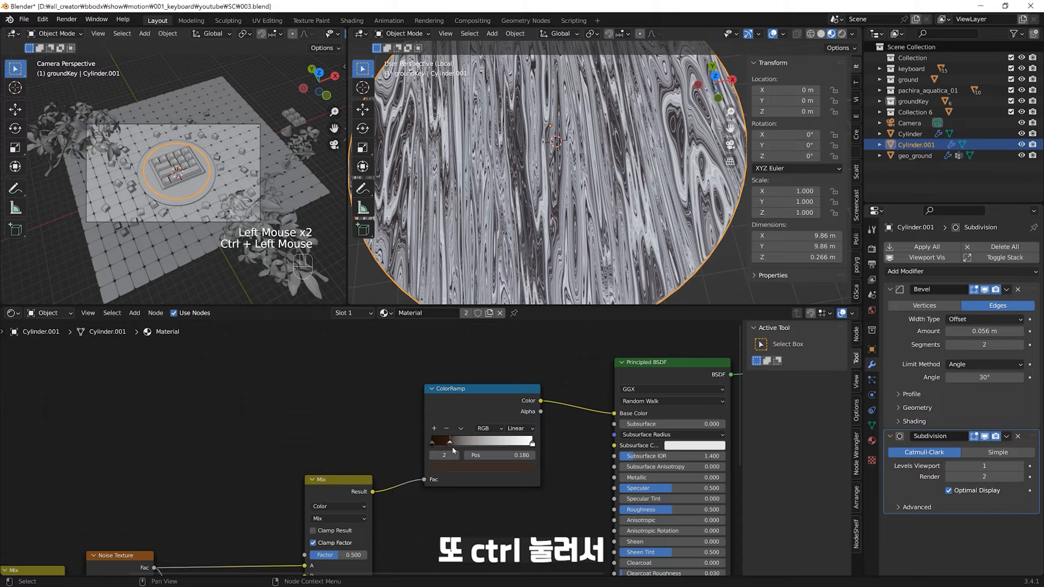
left_click_drag(450, 443, 473, 449)
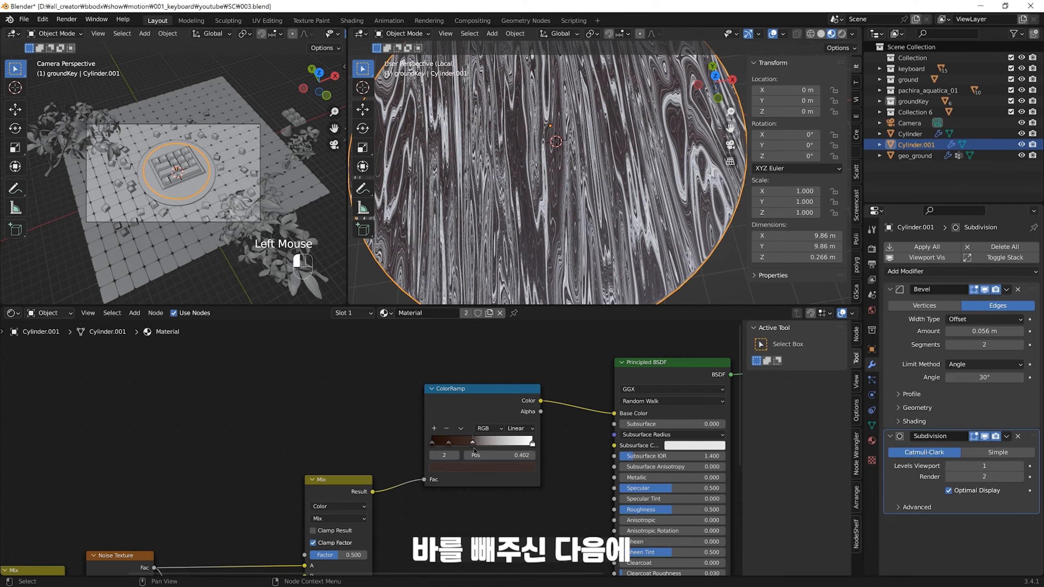
left_click(470, 472)
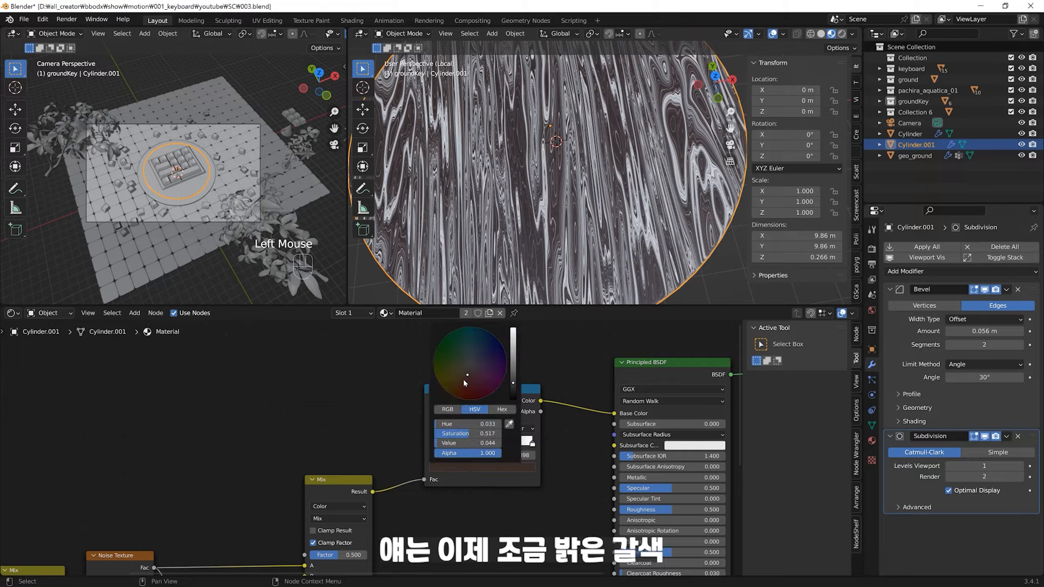
left_click(514, 374)
middle_click_drag(575, 231, 575, 275, "ctrl")
middle_click_drag(575, 275, 576, 292, "shift")
middle_click_drag(576, 293, 576, 267, "ctrl")
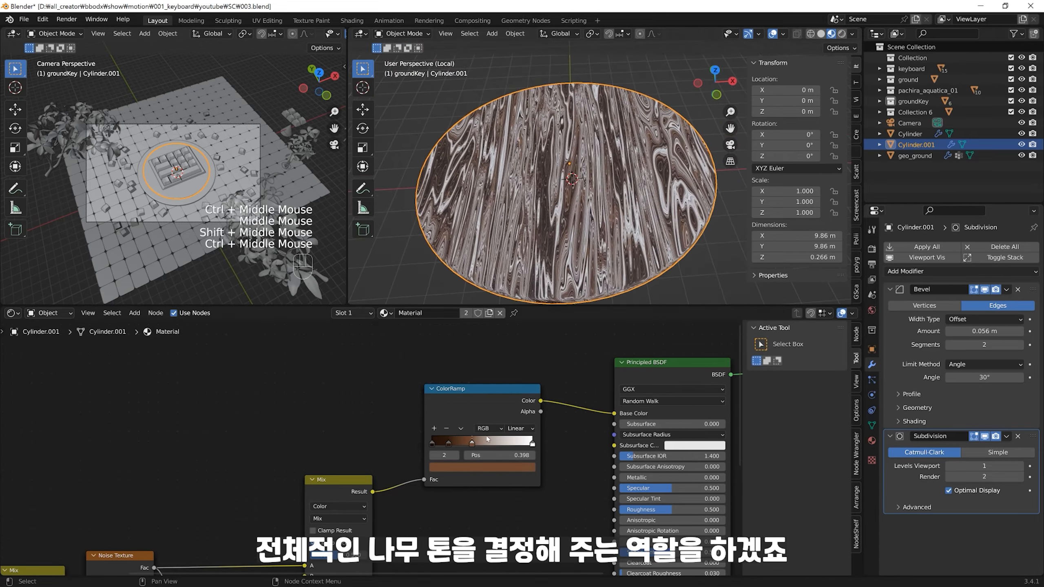
Step: Place the middle brown stop at position 0.402 and recolour it with Hue 0.052, Saturation 0.722 and Value 0.163
left_click(472, 445)
left_click(470, 466)
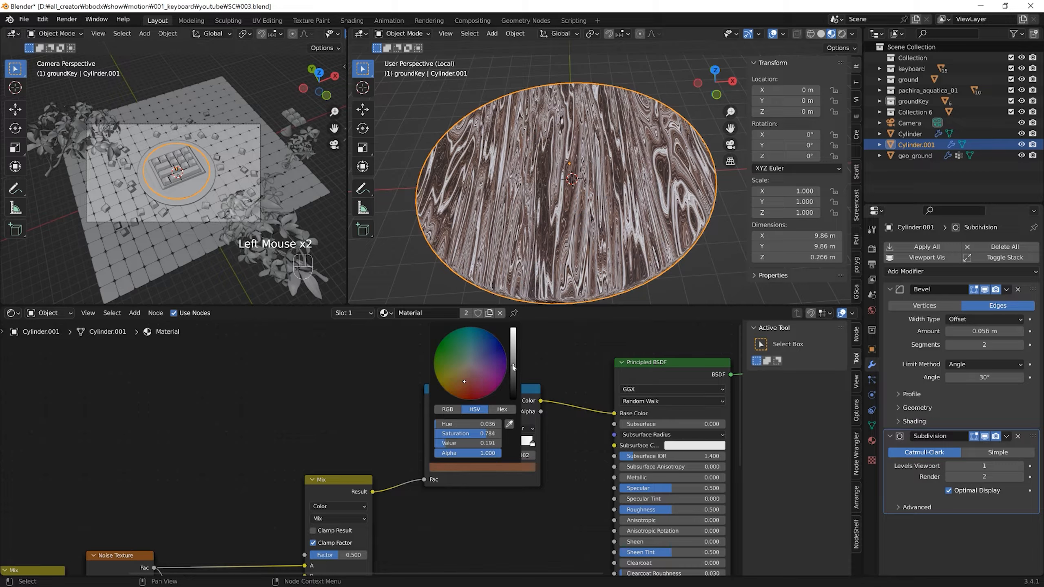
left_click(534, 452)
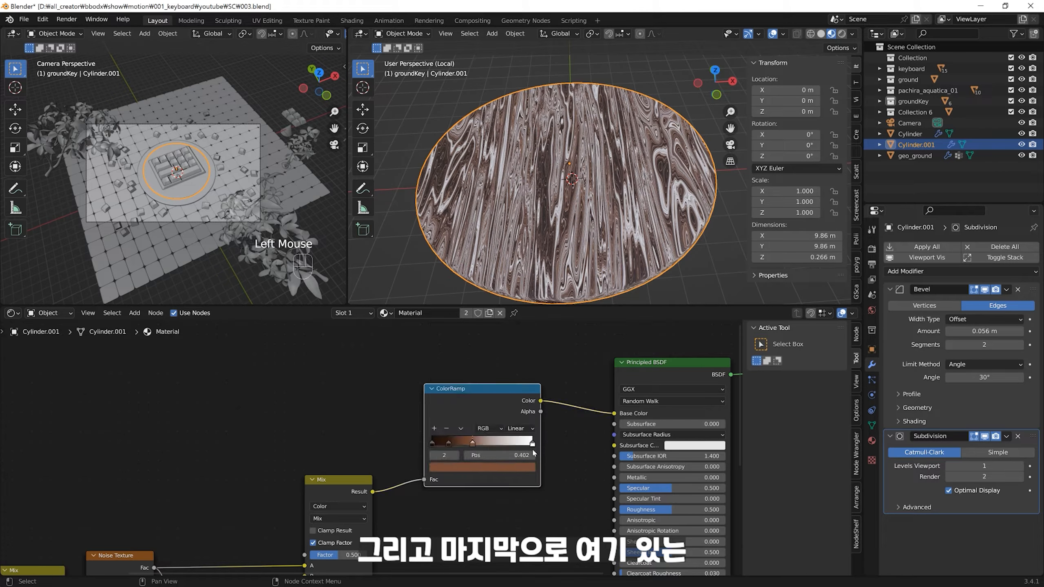
left_click(514, 466)
left_click(514, 366)
left_click_drag(514, 368, 515, 370)
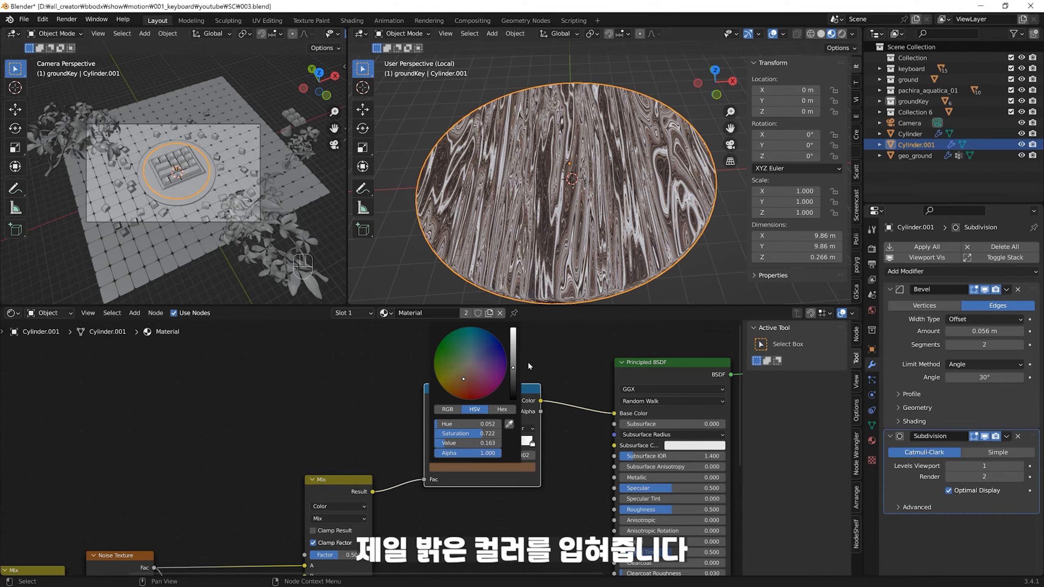
left_click(531, 363)
Step: Recolour the ColorRamp's white end stop to brown with Hue 0.039, Saturation 0.808 and Value 0.352
left_click(532, 443)
left_click(508, 468)
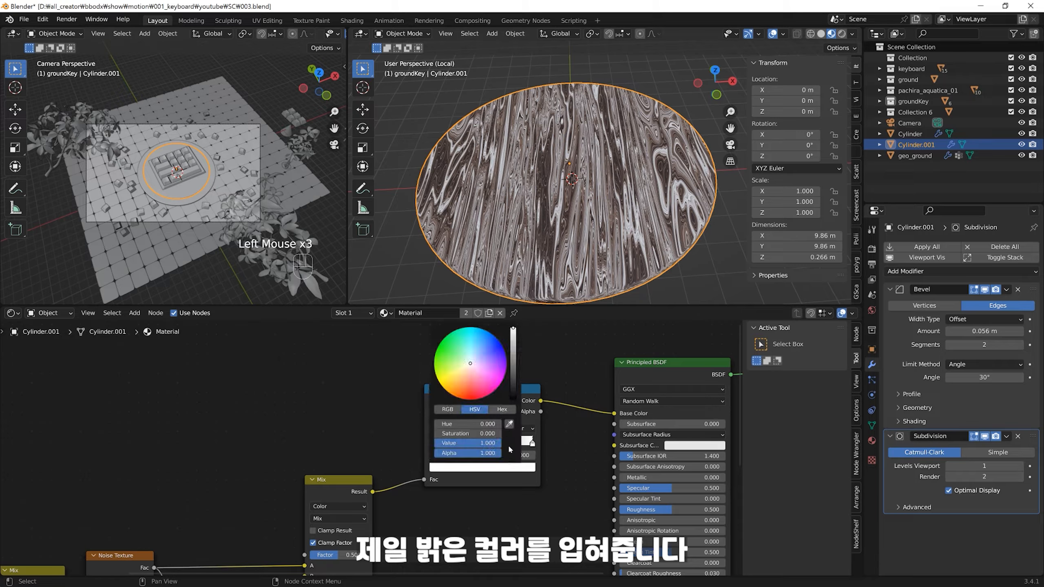
left_click(463, 381)
left_click_drag(513, 329, 513, 354)
mouse_move(572, 231)
middle_mouse_down()
mouse_move(582, 205)
mouse_move(578, 235)
middle_mouse_up()
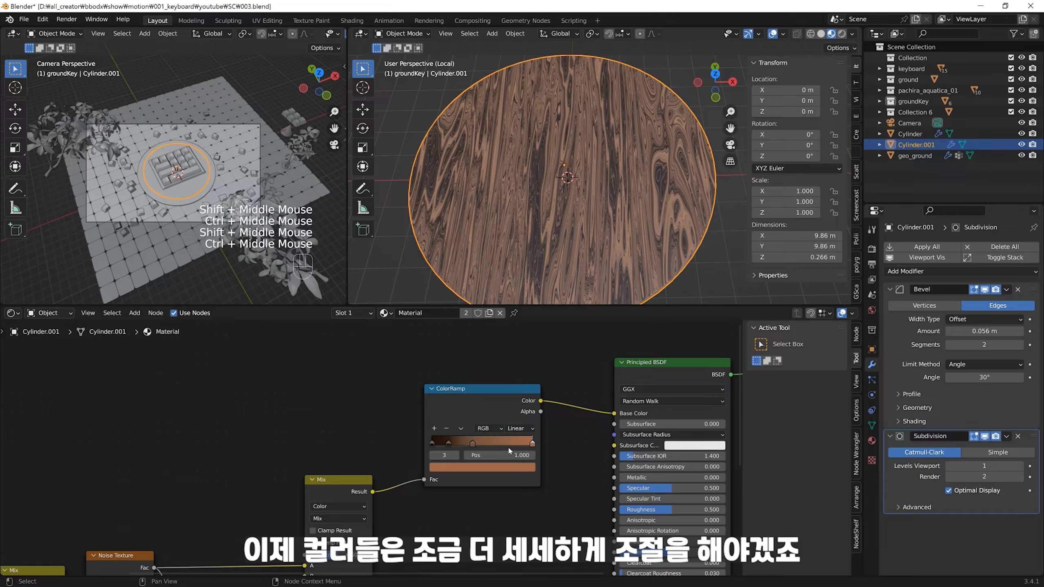
Step: Brighten the ColorRamp's end stop to a light tan with Value 0.688 and a yellower hue
left_click(510, 467)
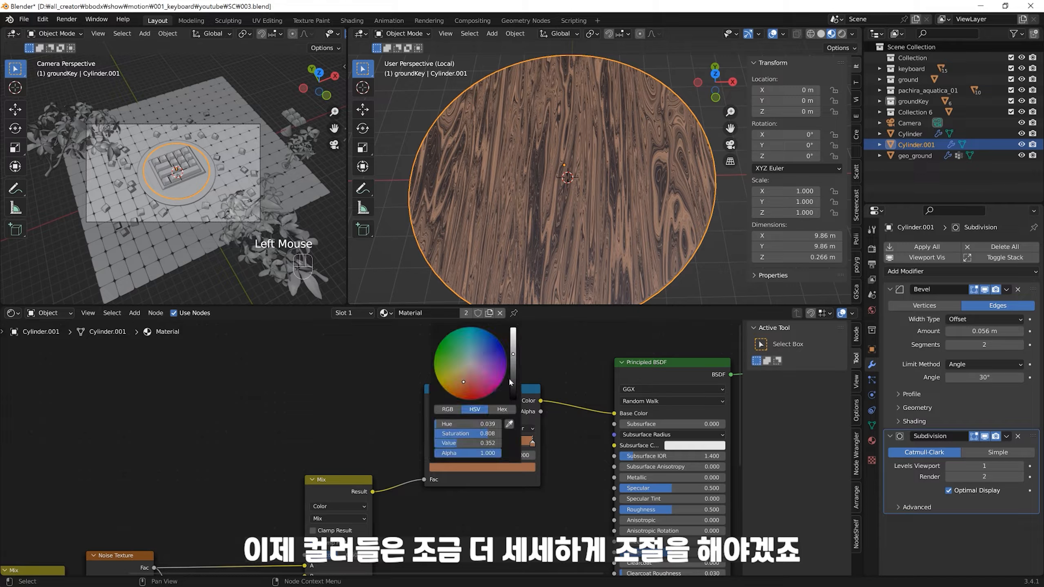
left_click_drag(515, 358, 514, 344)
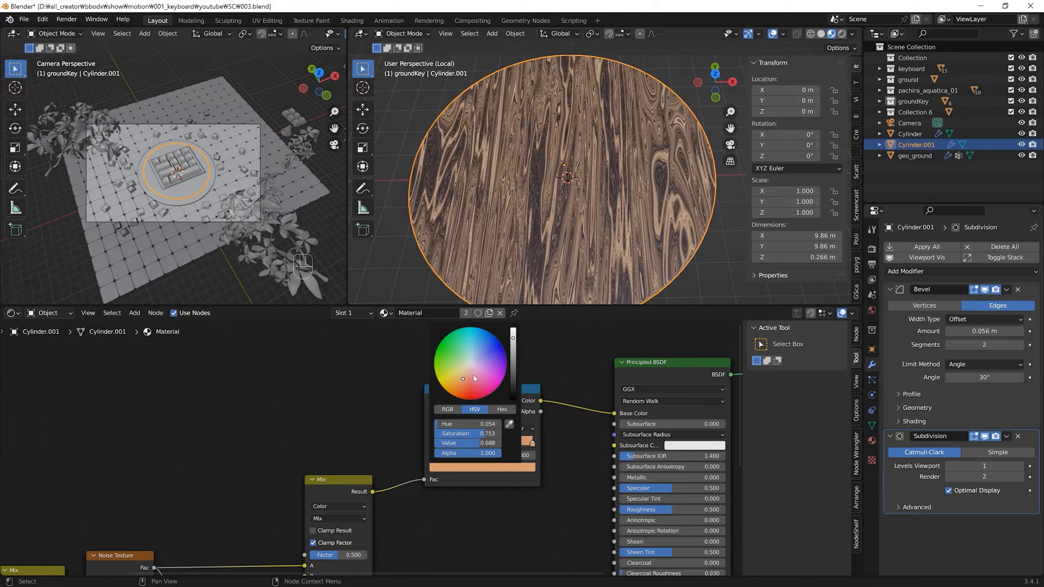
left_click(462, 378)
Step: Make the stop at 0.402 less red with Hue 0.060 and Saturation 0.734
left_click(472, 445)
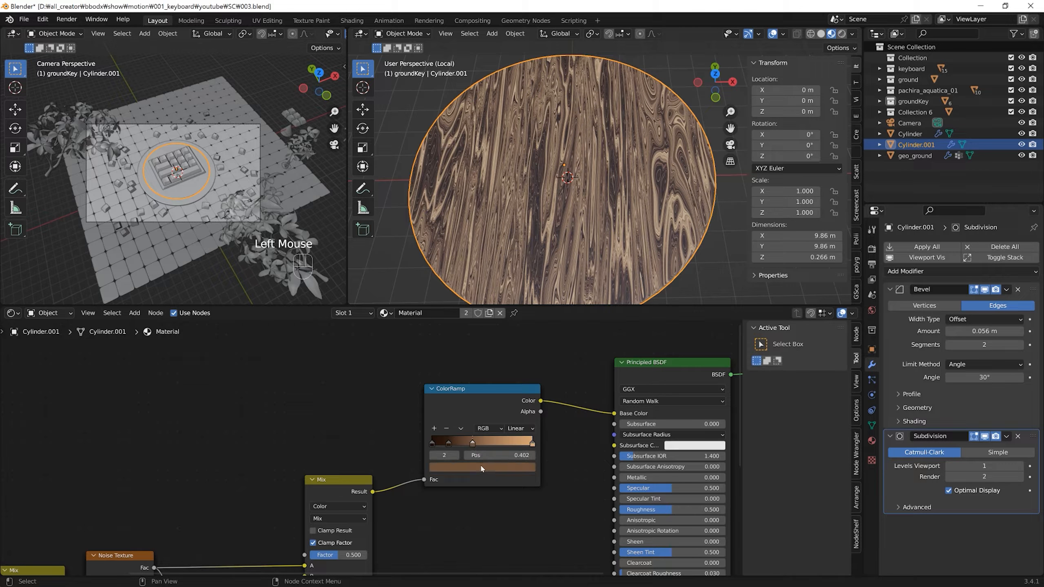
left_click(470, 468)
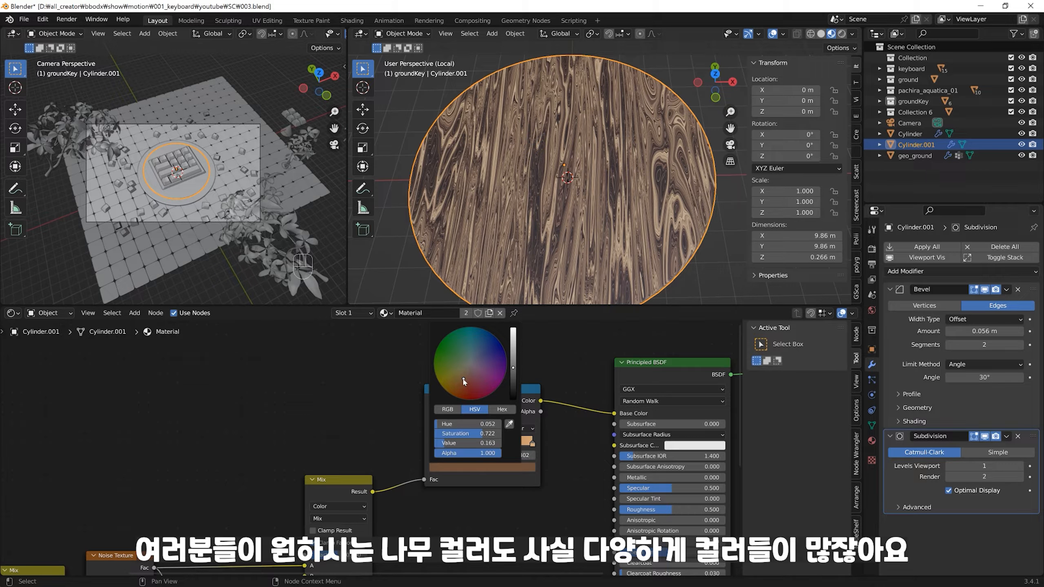
left_click_drag(463, 380, 463, 380)
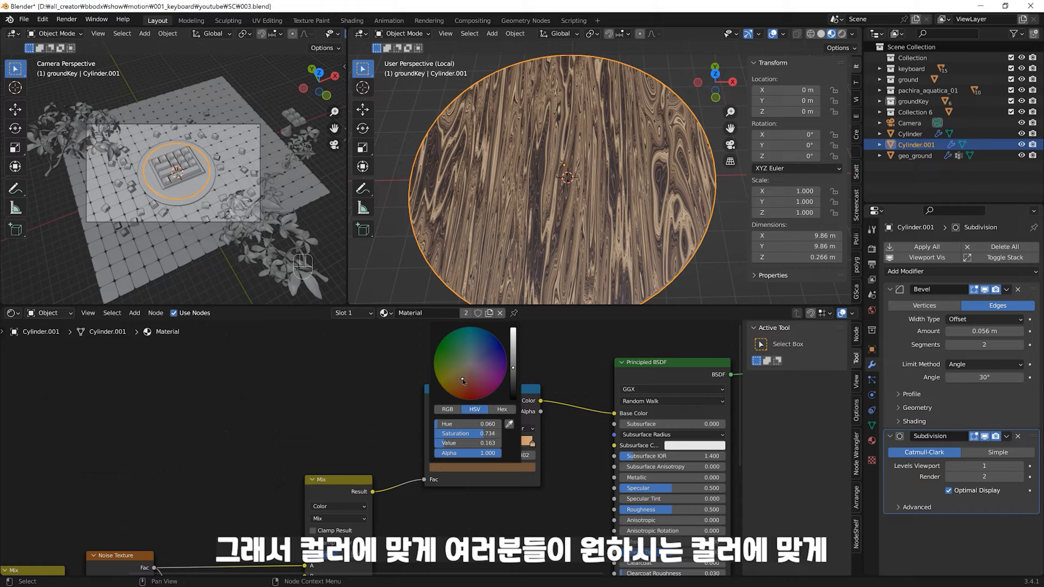
scroll(462, 380, "down", 3)
Step: Adjust the dark stop at 0.166 to Hue 0.054, Saturation 0.800 and Value 0.037
left_click(462, 387)
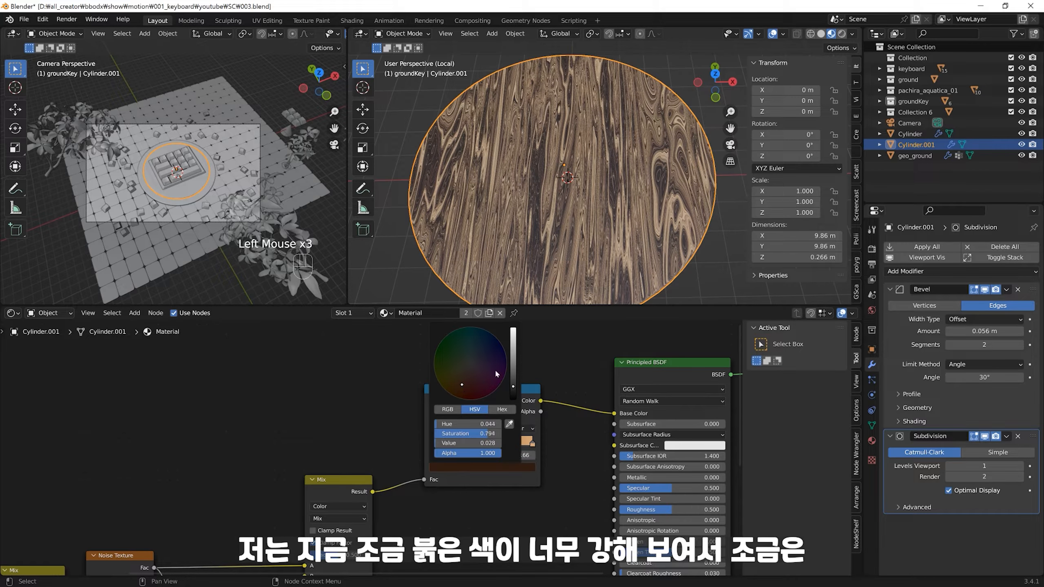
left_click_drag(515, 386, 514, 385)
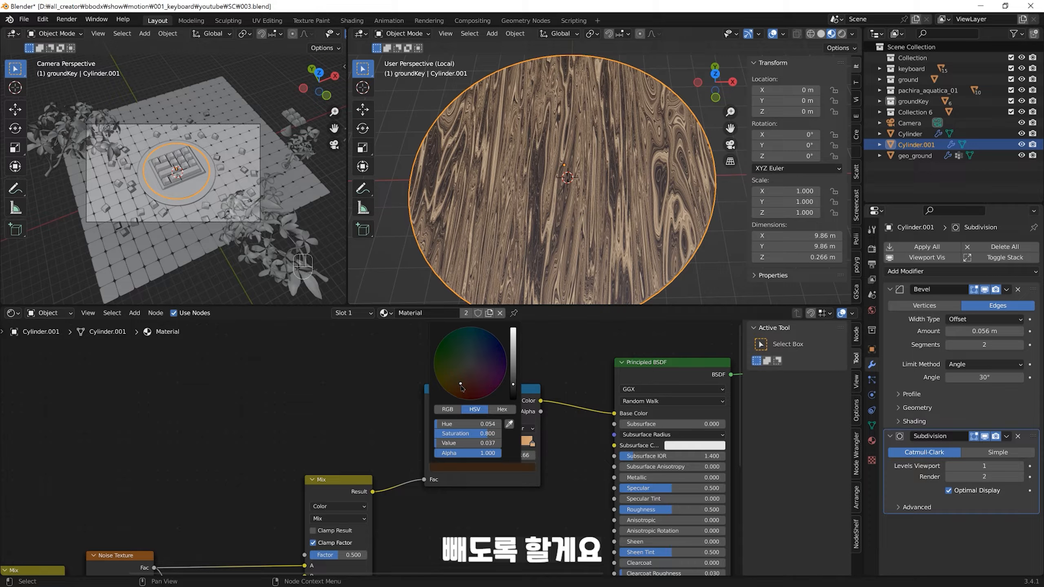
left_click(564, 369)
Step: Shift the hue of the ColorRamp's first stop away from red, using a very dark brown with Value 0.014
left_click(432, 444)
left_click(446, 467)
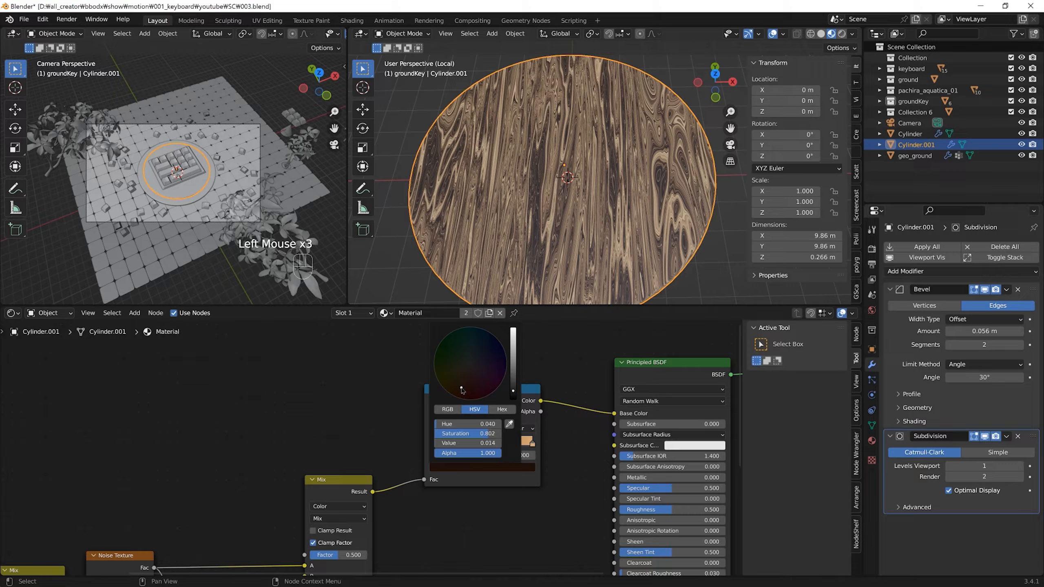
left_click_drag(462, 389, 463, 389)
left_click(537, 358)
Step: Deselect the round board and leave local view to show the whole scene
middle_click_drag(588, 164, 636, 263, "ctrl")
left_click(684, 217)
left_click(649, 239)
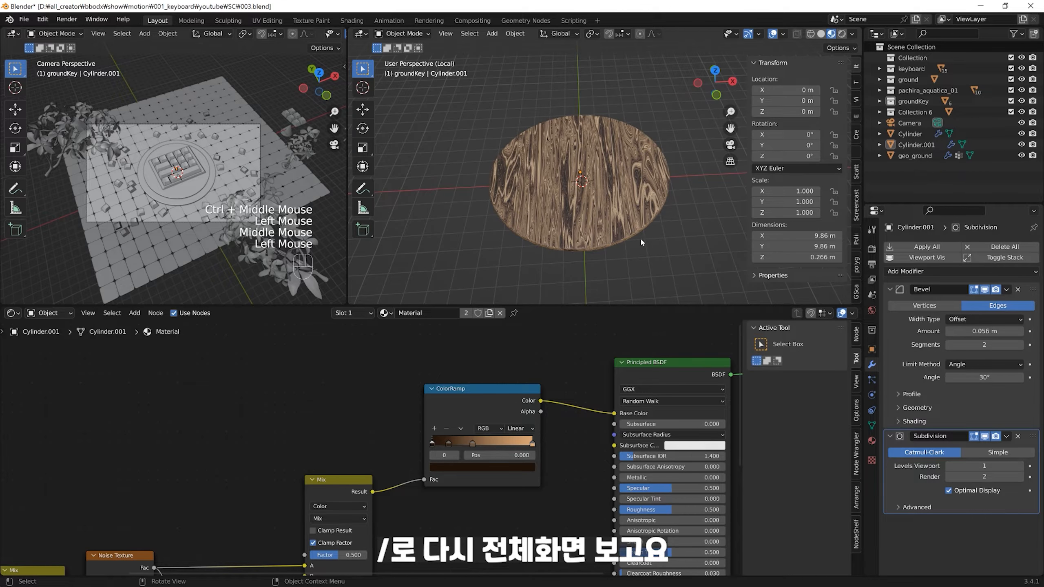
key("slash")
middle_click_drag(639, 245, 637, 239)
Step: Link the wood material from the inner round board to the larger disc beneath it
left_click(618, 235)
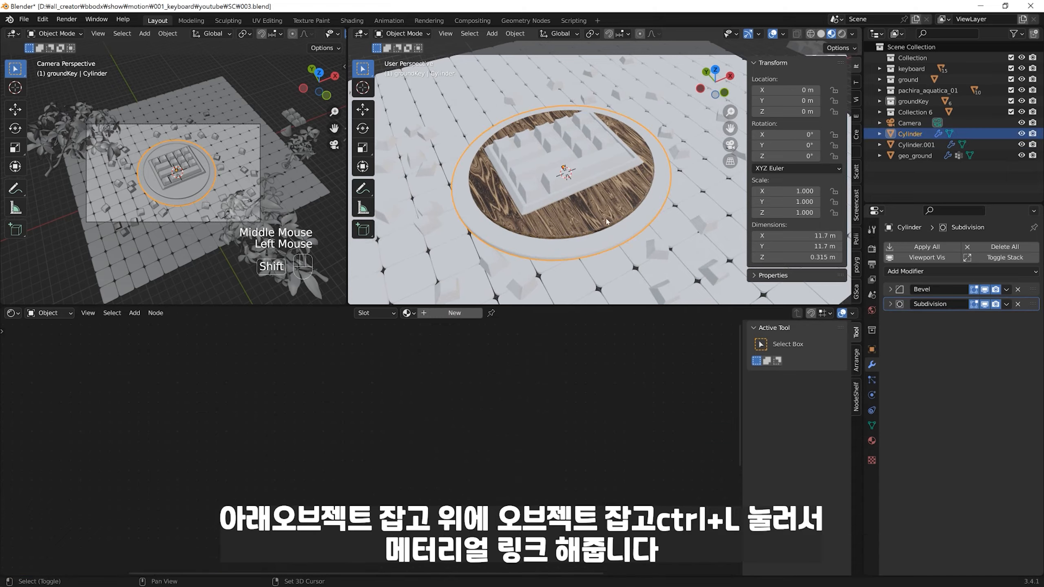
left_click(612, 226, "shift")
key("ctrl+l")
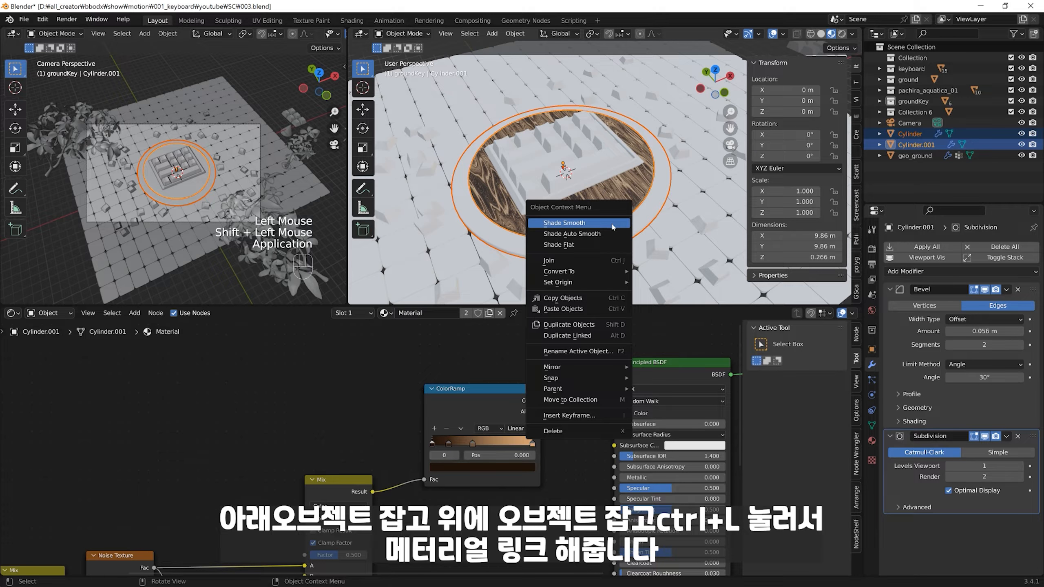
left_click(617, 225)
left_click(625, 232)
left_click(606, 218, "shift")
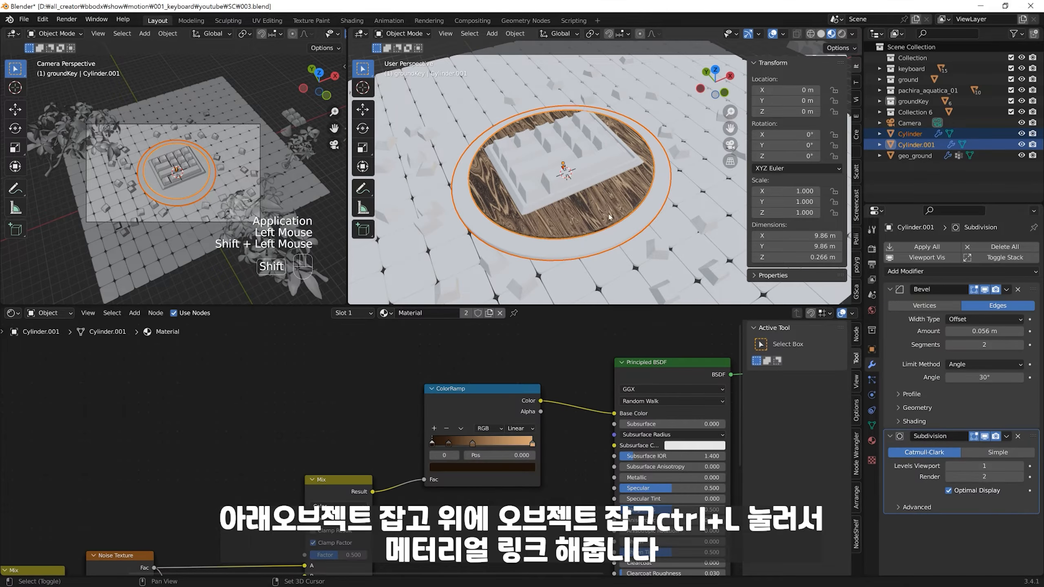
key("ctrl+l")
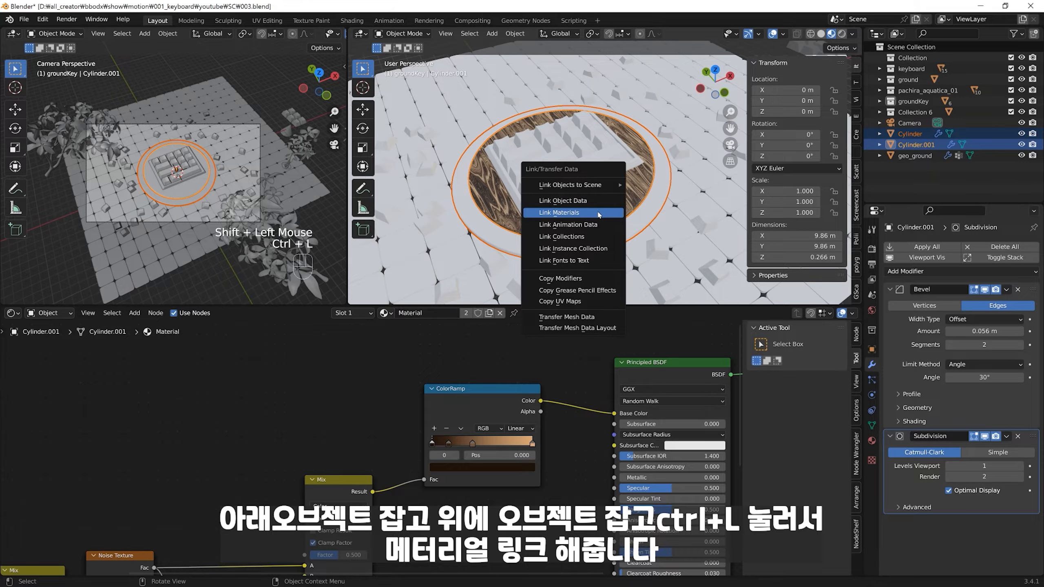
left_click(595, 213)
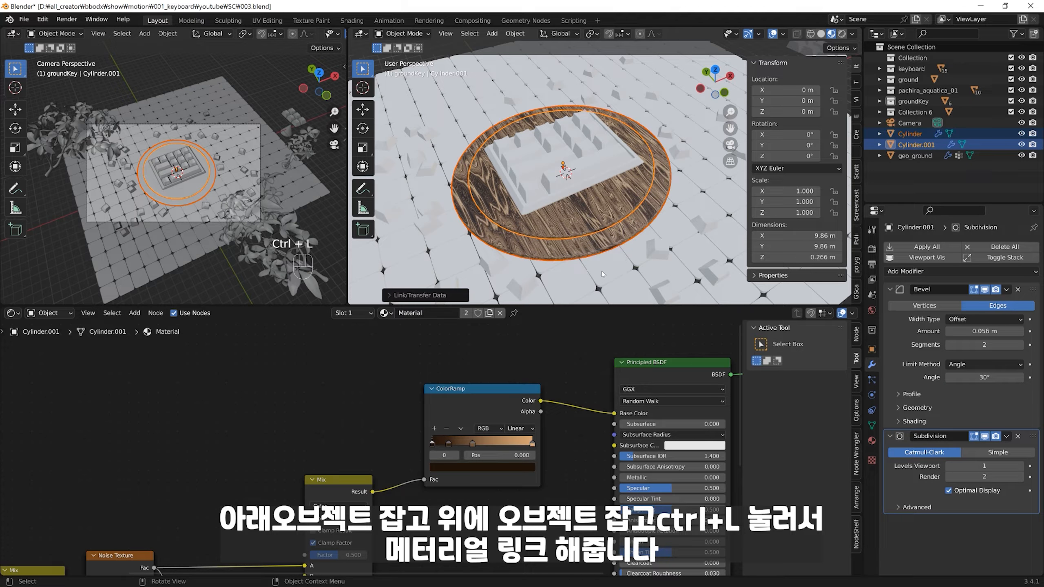
Step: Rotate the larger disc about the Z axis to about -180° so its wood grain differs from the inner board's
left_click(601, 259)
key("r")
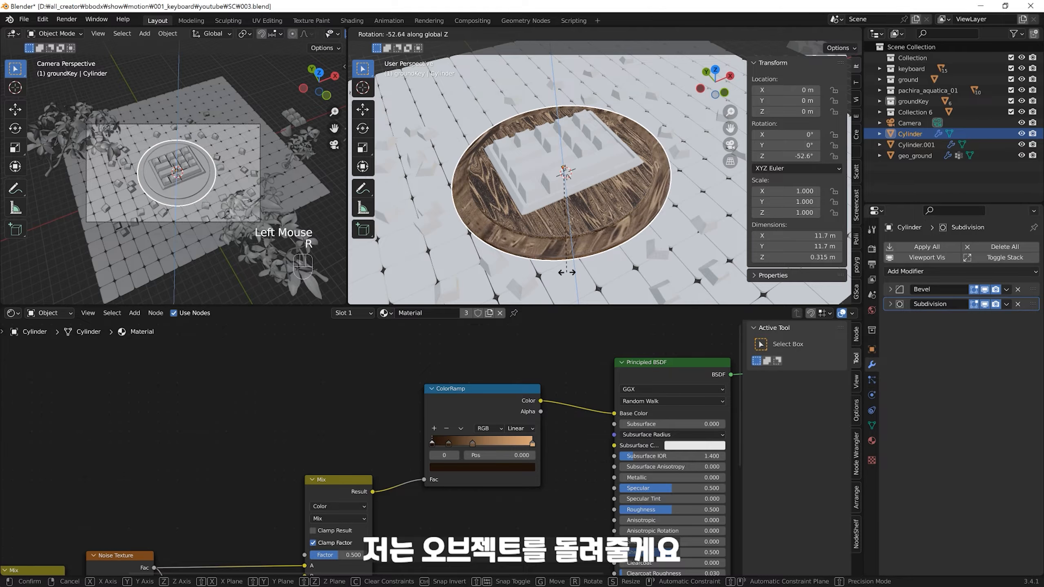
left_click(375, 181)
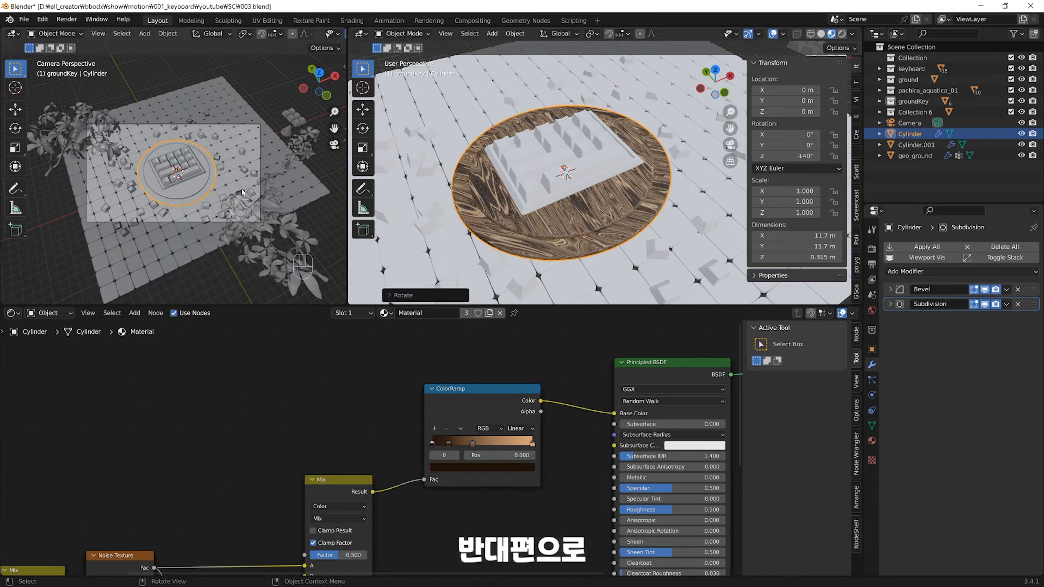
key("r")
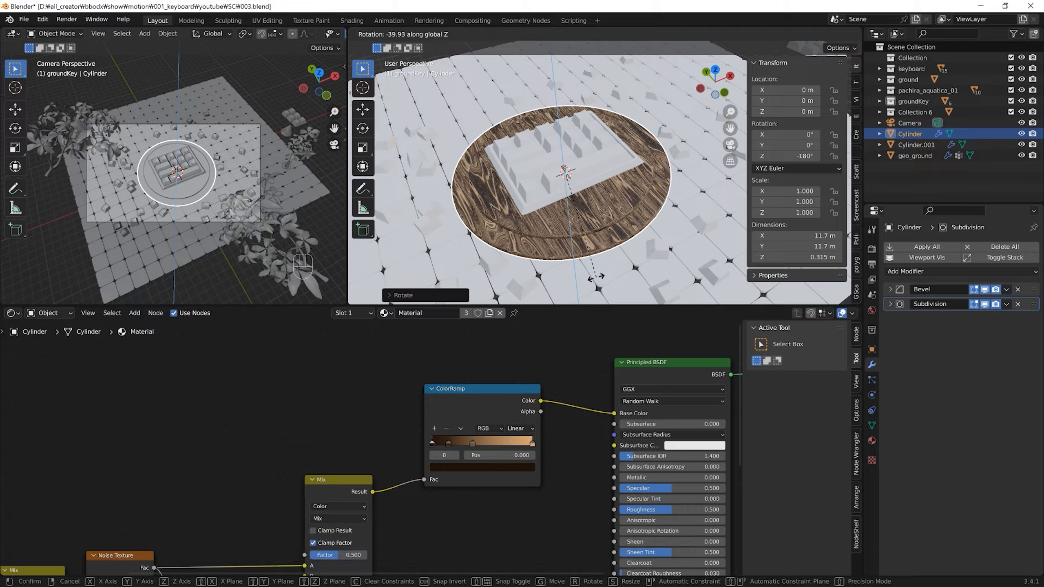
left_click(600, 275)
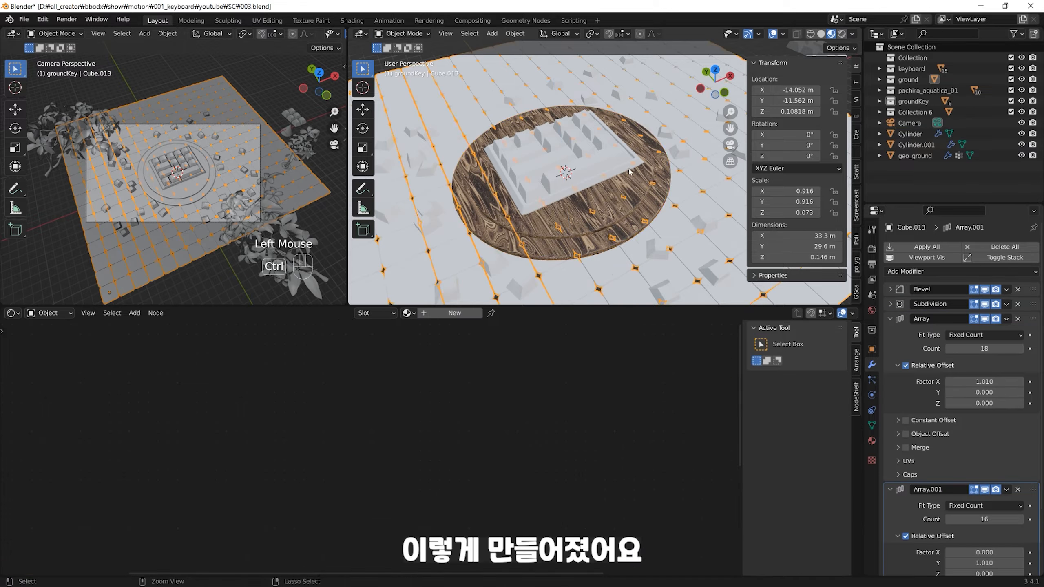
Step: Select the small corner key at the keyboard's front edge and create a new material for it
middle_click_drag(609, 231, 613, 247, "ctrl")
mouse_move(612, 247)
middle_mouse_down()
mouse_move(621, 238)
mouse_move(639, 287)
mouse_move(621, 239)
middle_mouse_up()
left_click(640, 287)
middle_click_drag(622, 239, 598, 225, "ctrl")
left_click(563, 244)
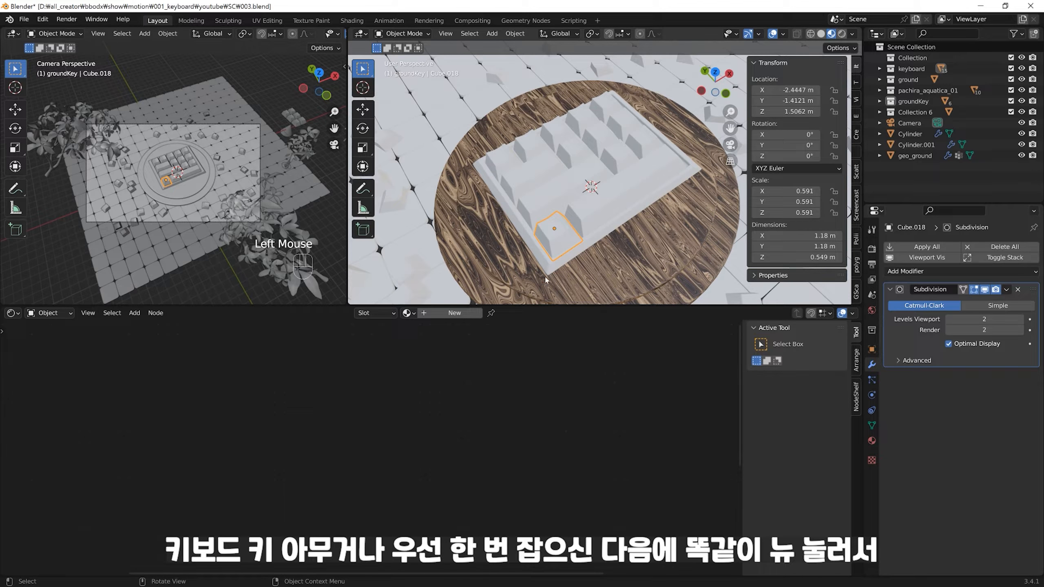
middle_click(510, 351)
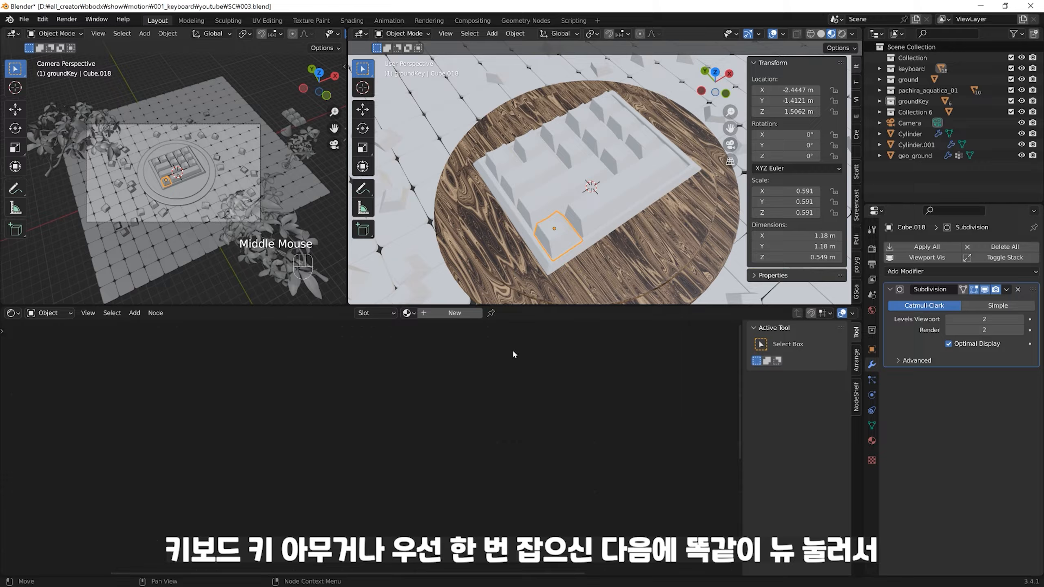
left_click(454, 313)
middle_click_drag(462, 336, 426, 448)
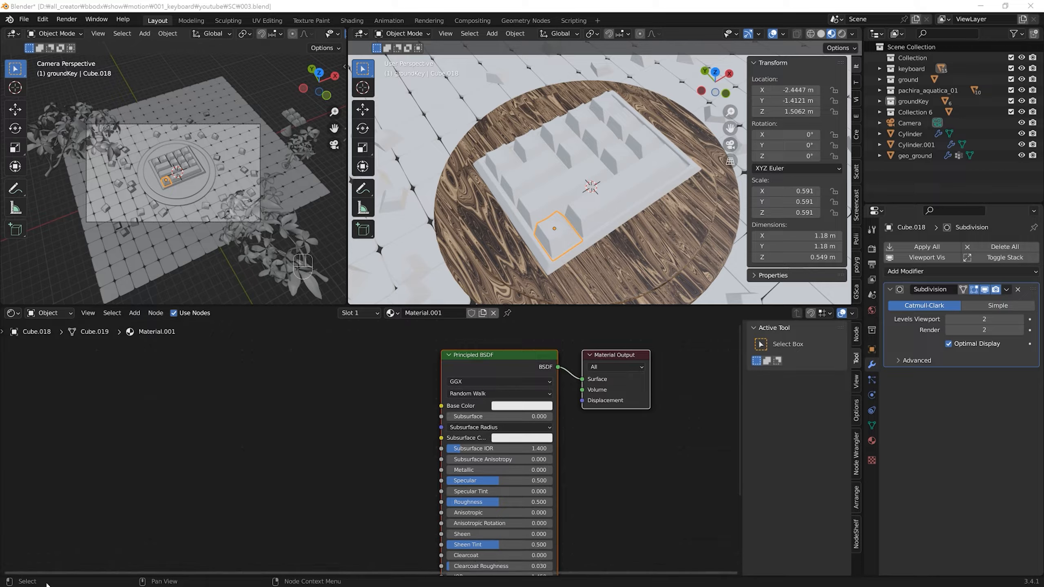
Step: Add a Noise Texture node to the corner key's material, well clear of the Principled BSDF
middle_click_drag(520, 427, 545, 388)
middle_click_drag(610, 286, 614, 210, "shift")
middle_click_drag(614, 210, 620, 199, "ctrl")
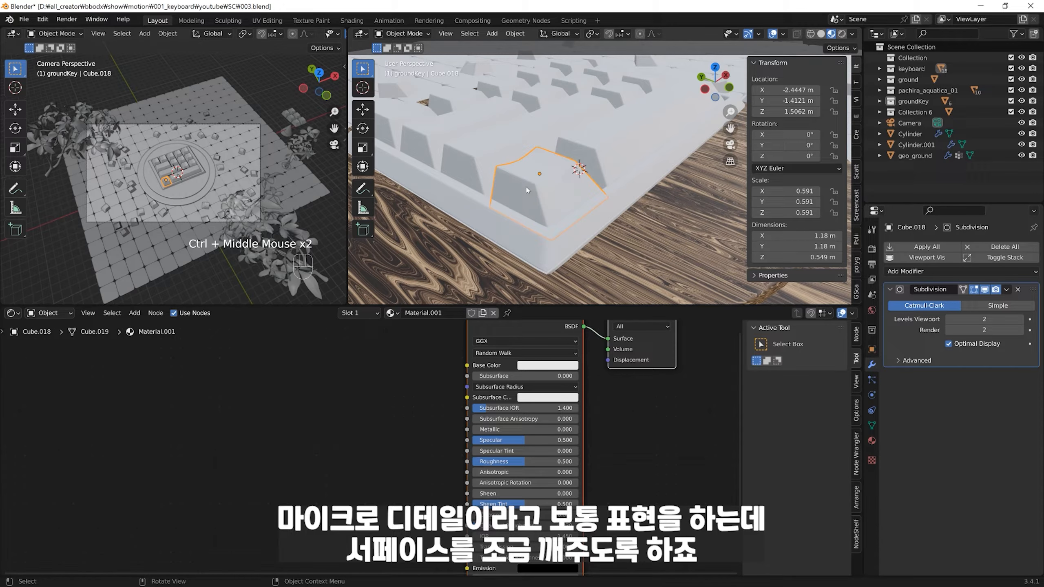
middle_click_drag(368, 543, 425, 459)
left_click(416, 455)
key("shift+a")
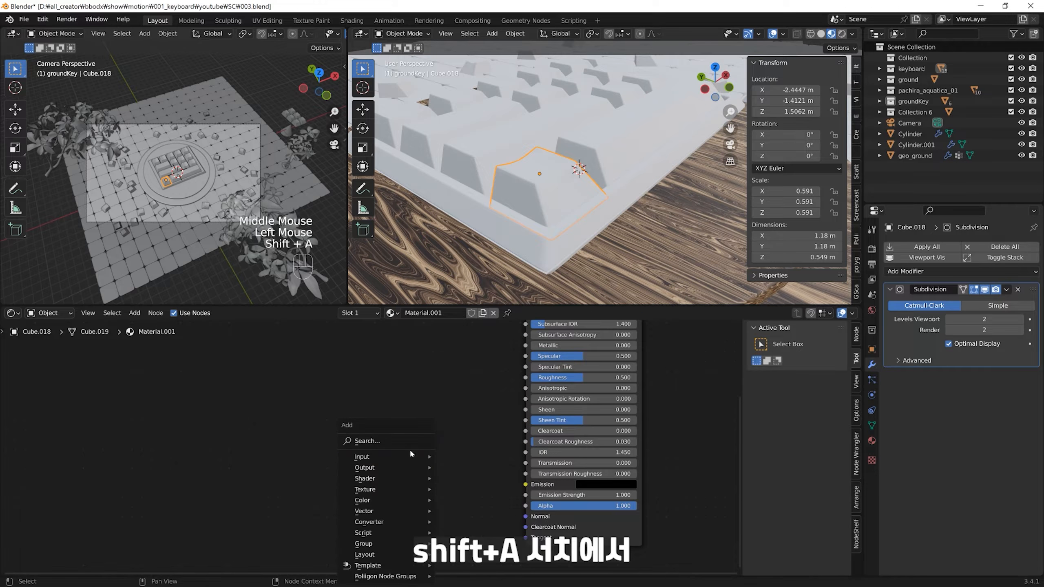
left_click(406, 444)
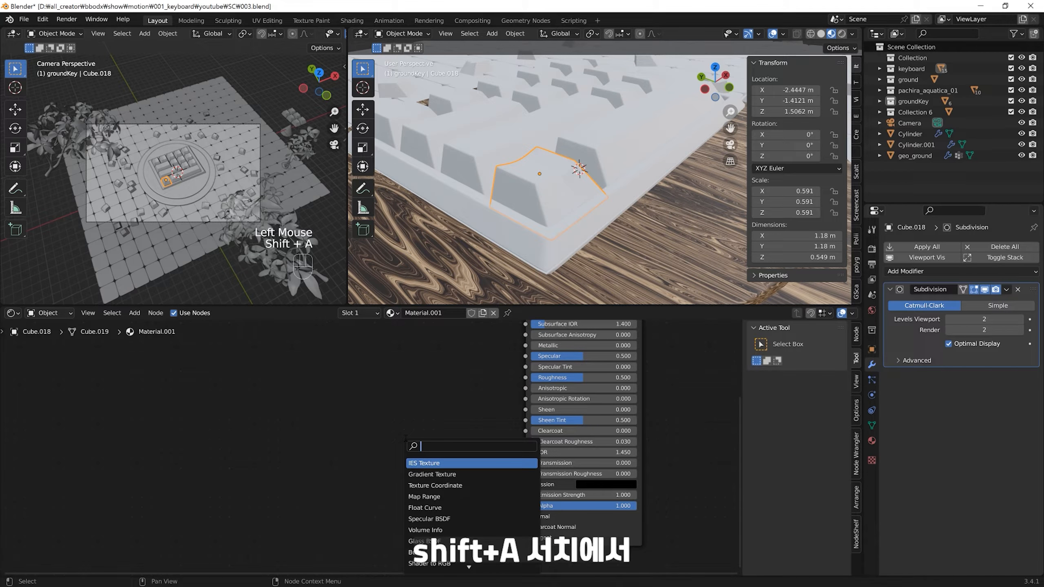
type("noise")
key("Return")
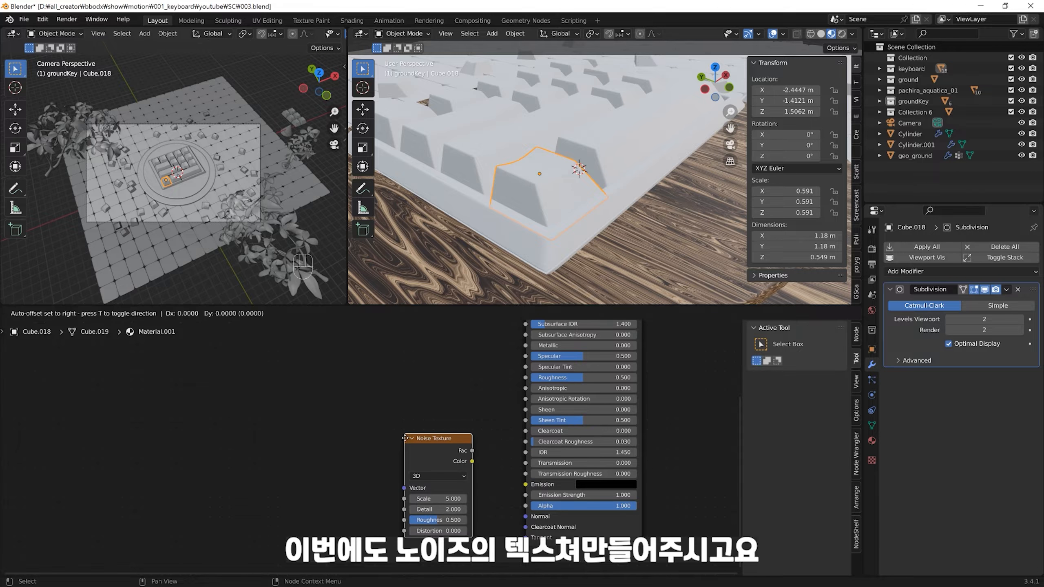
left_click(405, 439)
left_click_drag(424, 441, 351, 425)
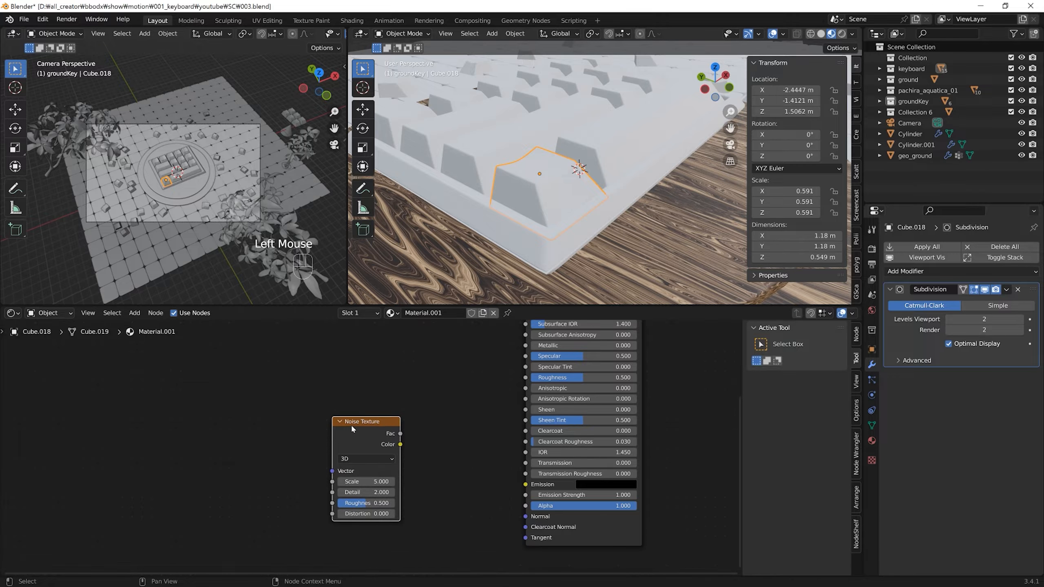
Step: Add Texture Coordinate and Mapping nodes to the Noise Texture and feed the mapping from the Object coordinates
key("ctrl+t")
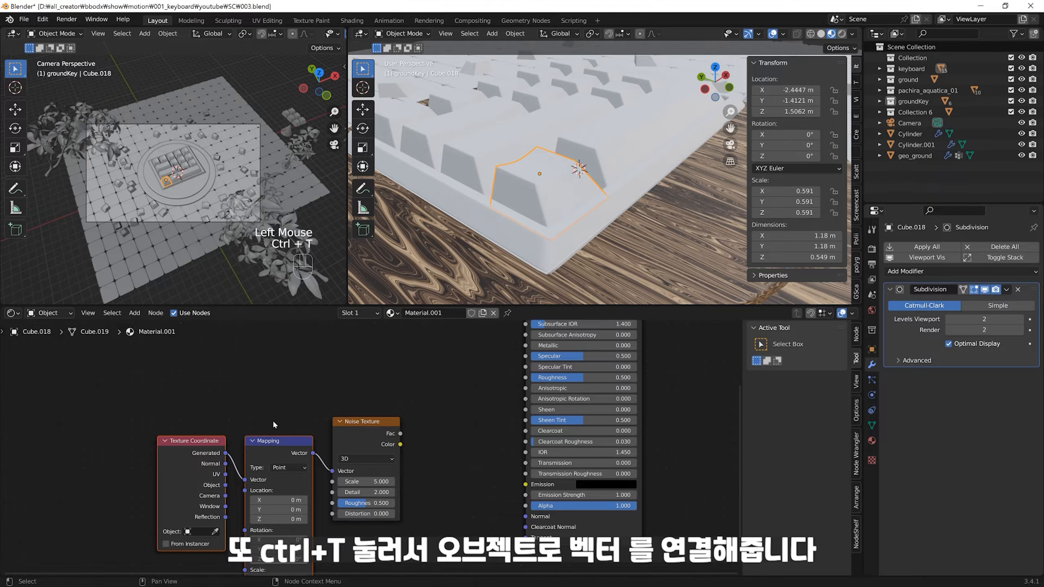
middle_click_drag(272, 419, 293, 390)
left_click_drag(246, 456, 208, 467)
left_click_drag(408, 393, 342, 403)
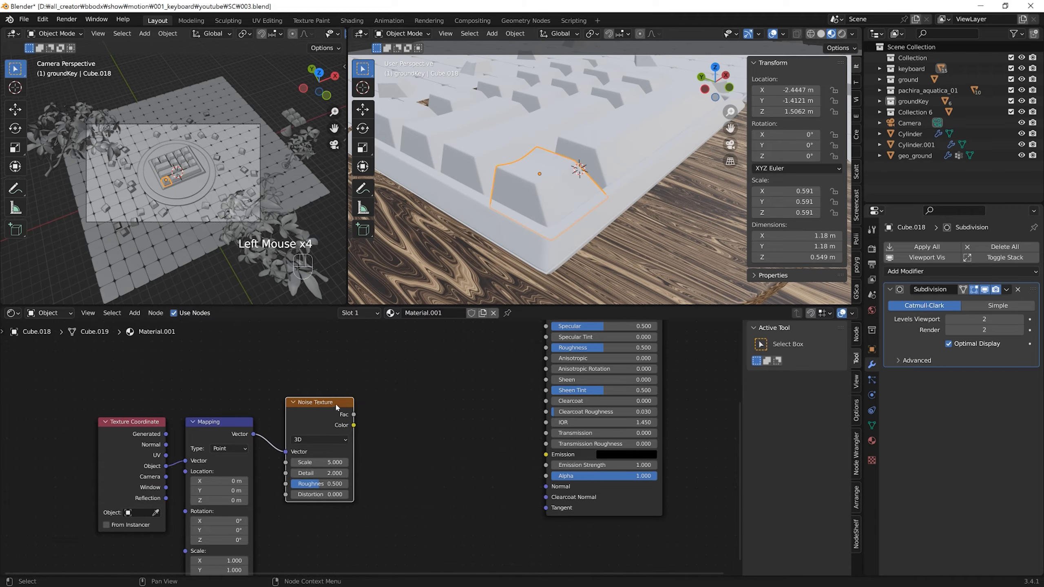
Step: Add a Bump node, linking the noise Color to its Height and its Normal output to the Principled BSDF's Normal
key("shift+a")
left_click(406, 416)
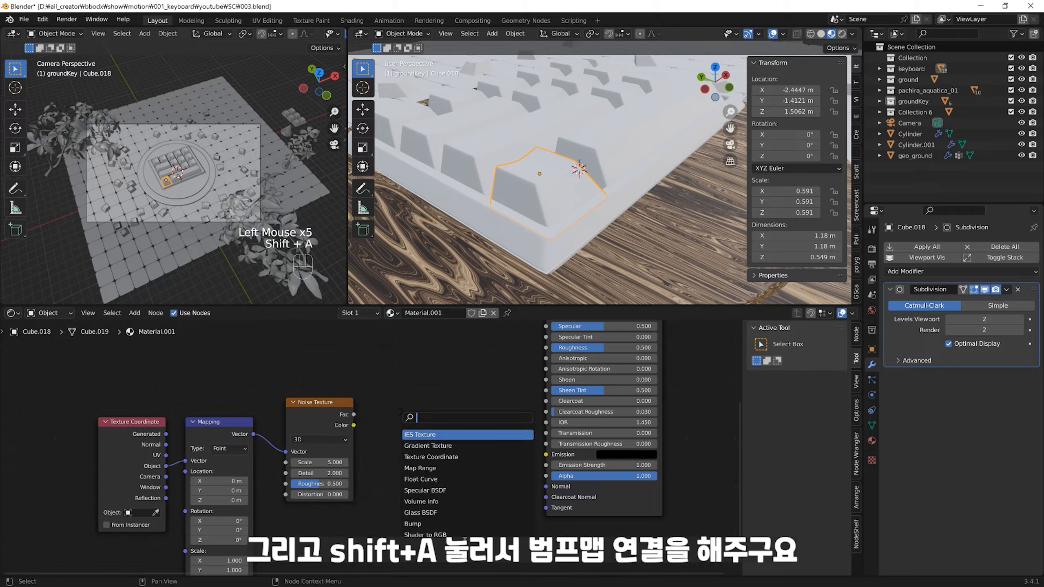
type("bump")
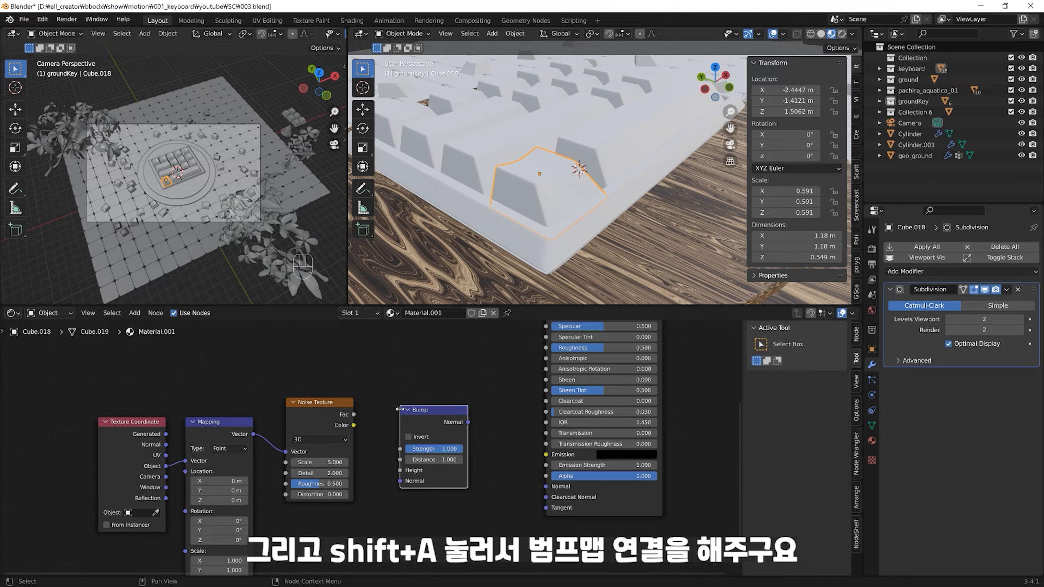
left_click_drag(355, 425, 400, 471)
left_click_drag(467, 422, 545, 487)
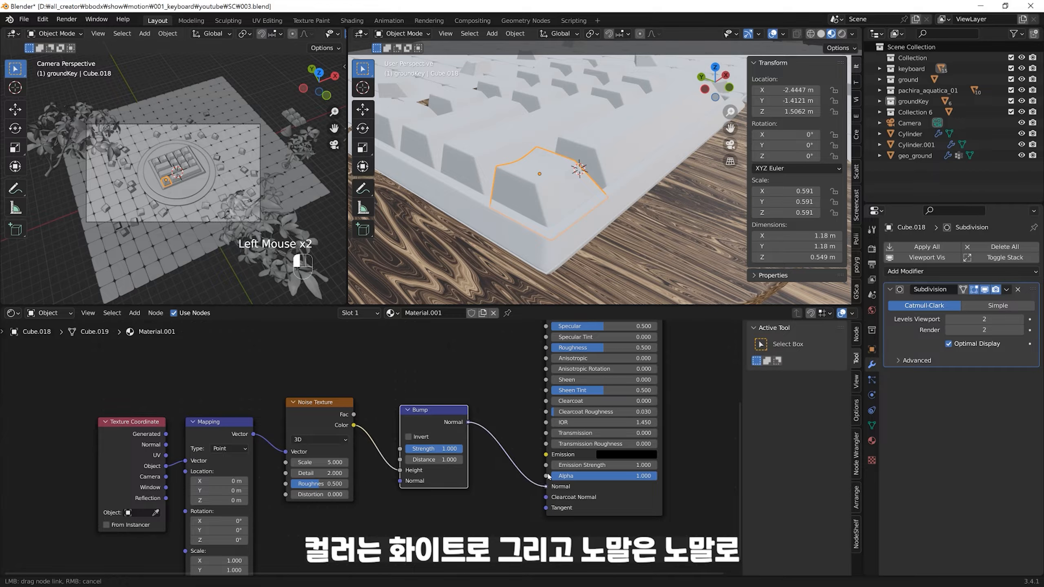
Step: Set the Noise Texture's Detail to 15 and its Roughness to about 0.938 for a fine, even grain on the key
middle_click_drag(469, 395, 458, 407)
middle_click_drag(565, 213, 569, 244)
middle_click_drag(467, 453, 464, 473)
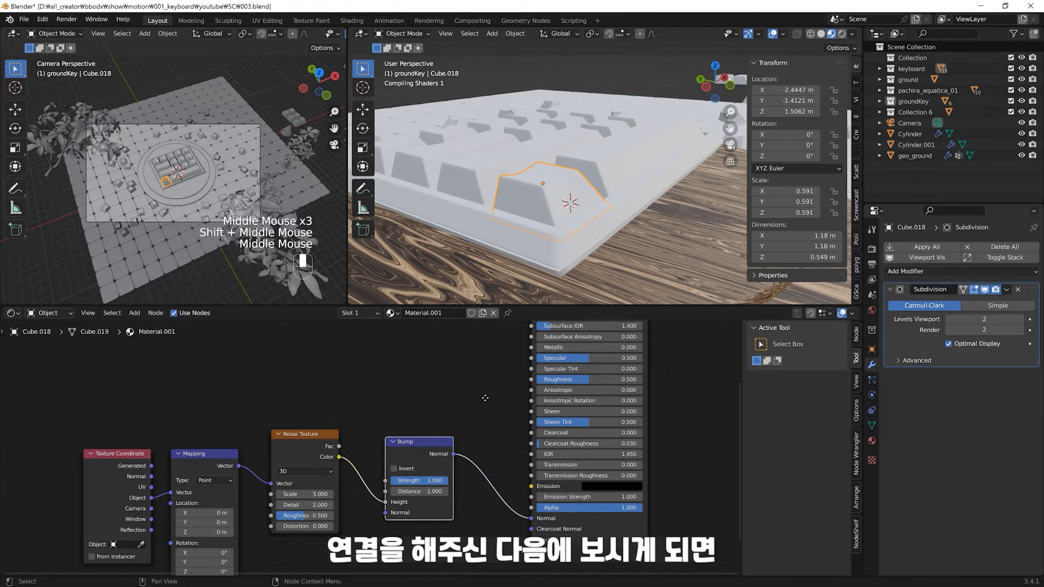
middle_click_drag(485, 398, 421, 562)
middle_click_drag(528, 247, 525, 210, "ctrl")
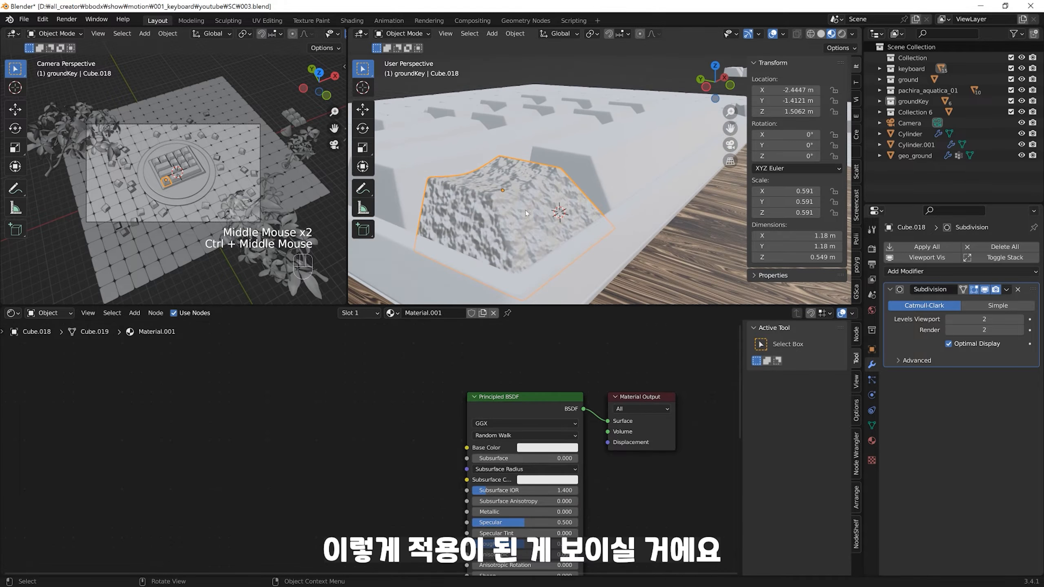
middle_click_drag(403, 452, 430, 429, "ctrl")
left_click_drag(392, 452, 457, 428)
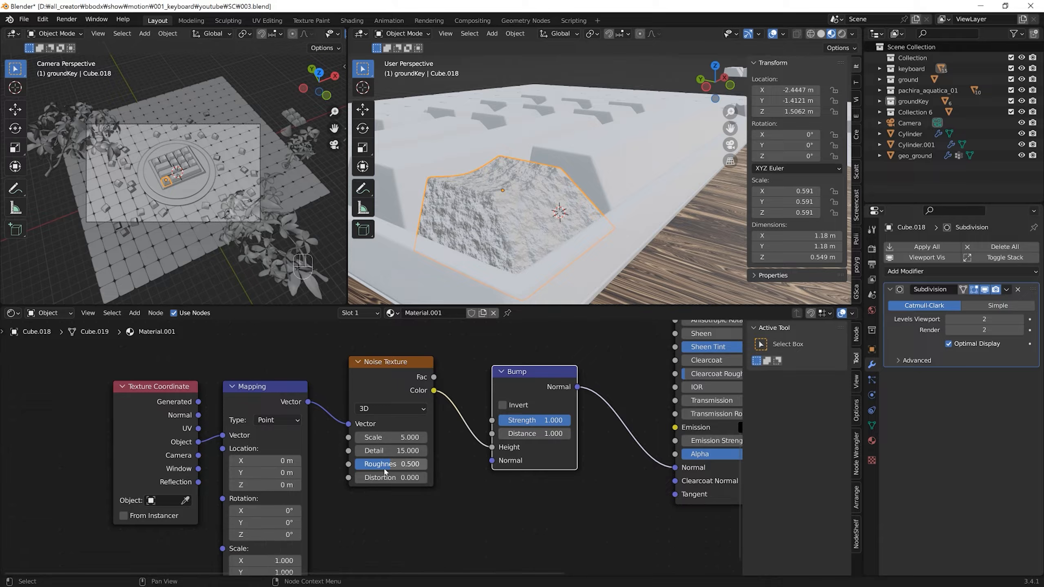
left_click_drag(389, 464, 415, 468)
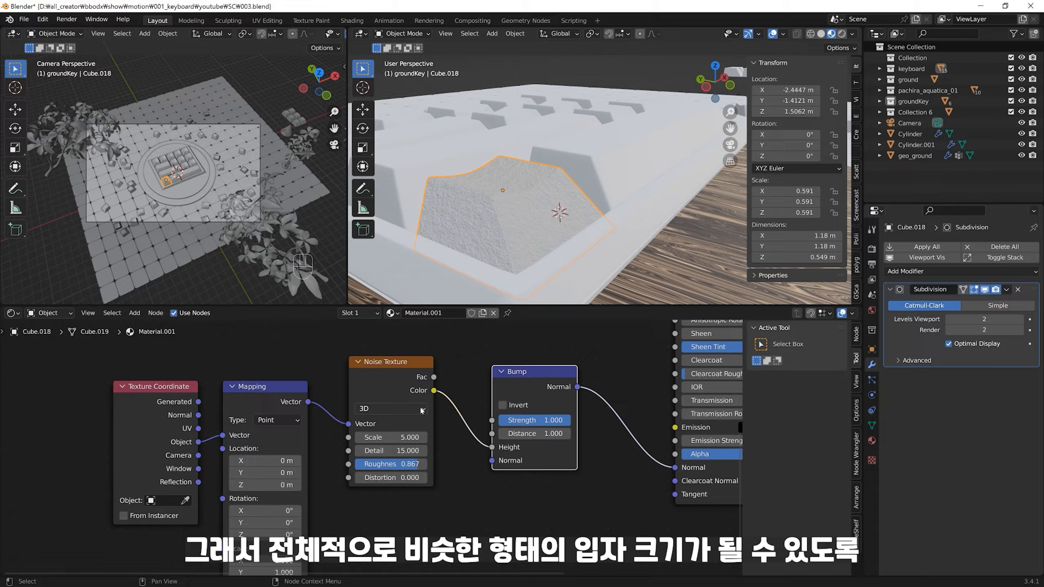
left_click_drag(410, 470, 423, 470)
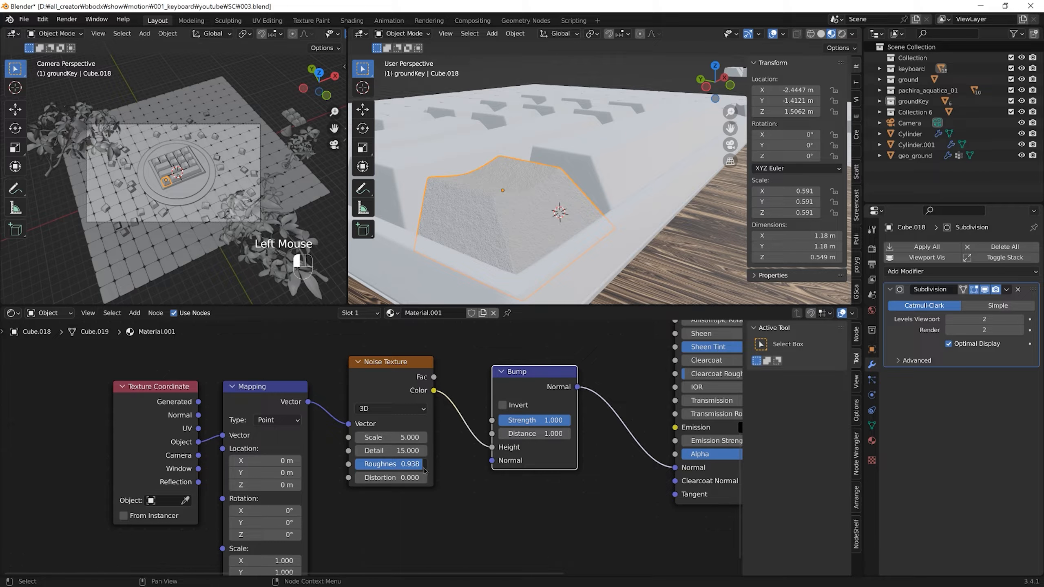
Step: Reduce the Bump node's Strength to 0.25
middle_click_drag(522, 262, 543, 254)
middle_click_drag(591, 368, 519, 376)
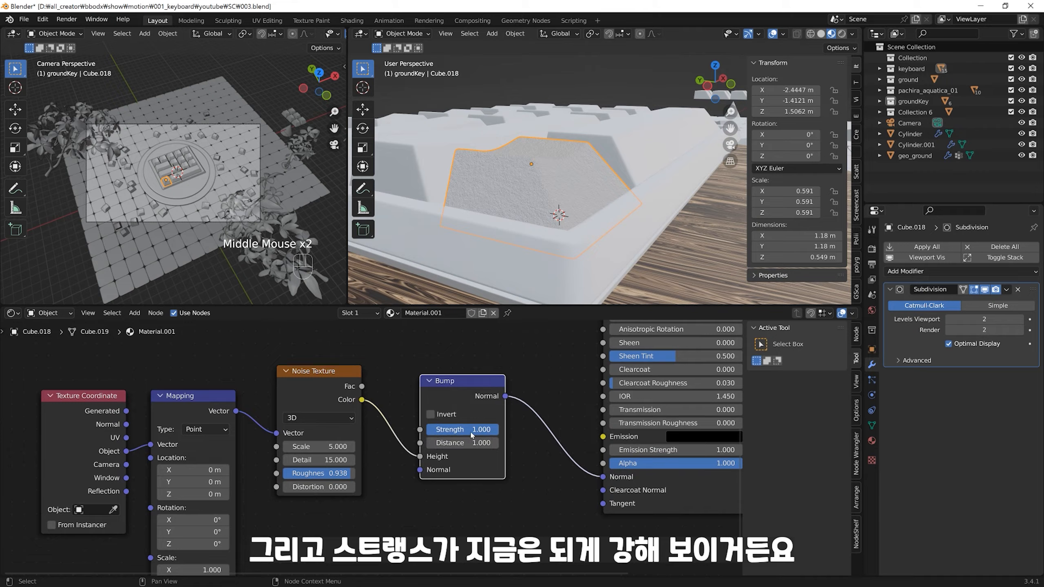
left_click(472, 436)
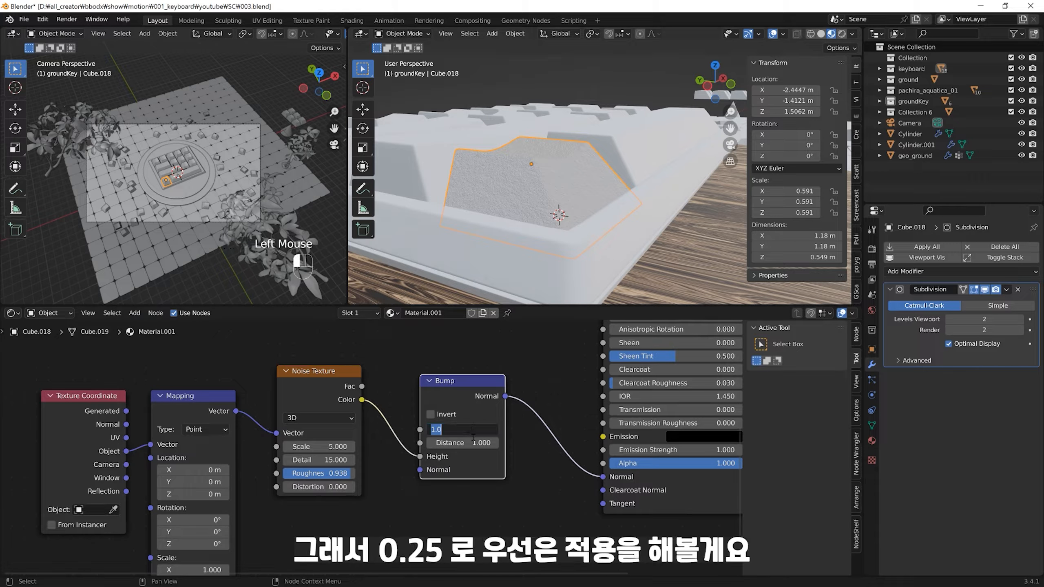
type("0.3")
key("Return")
key("KP_0")
key("KP_Decimal")
left_click(381, 450)
type("0.25")
key("Return")
Step: Darken the Base Color of the corner key's material to black
middle_click_drag(578, 234, 581, 209)
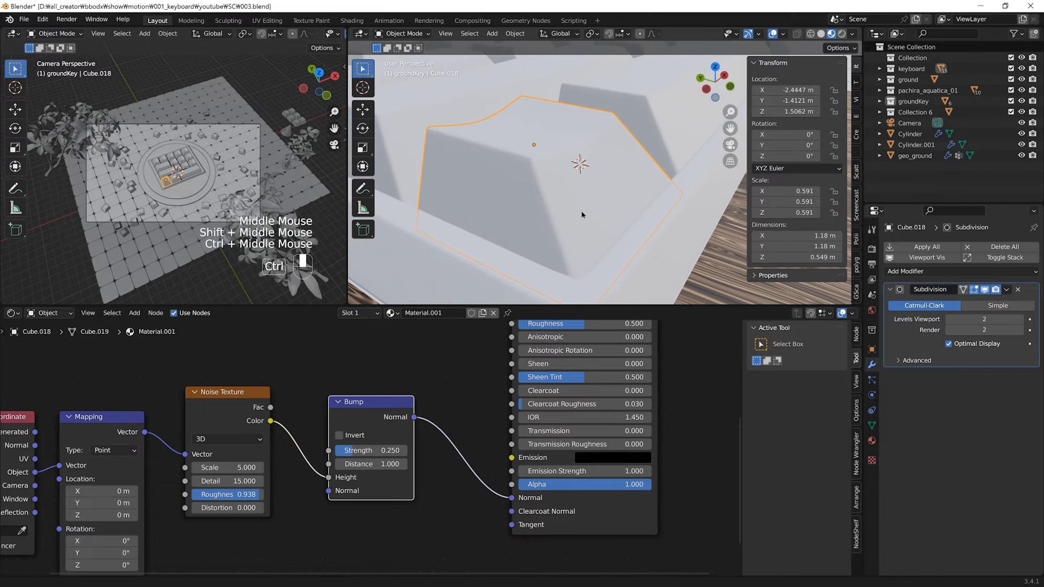
middle_click_drag(576, 337, 559, 452)
left_click(580, 386)
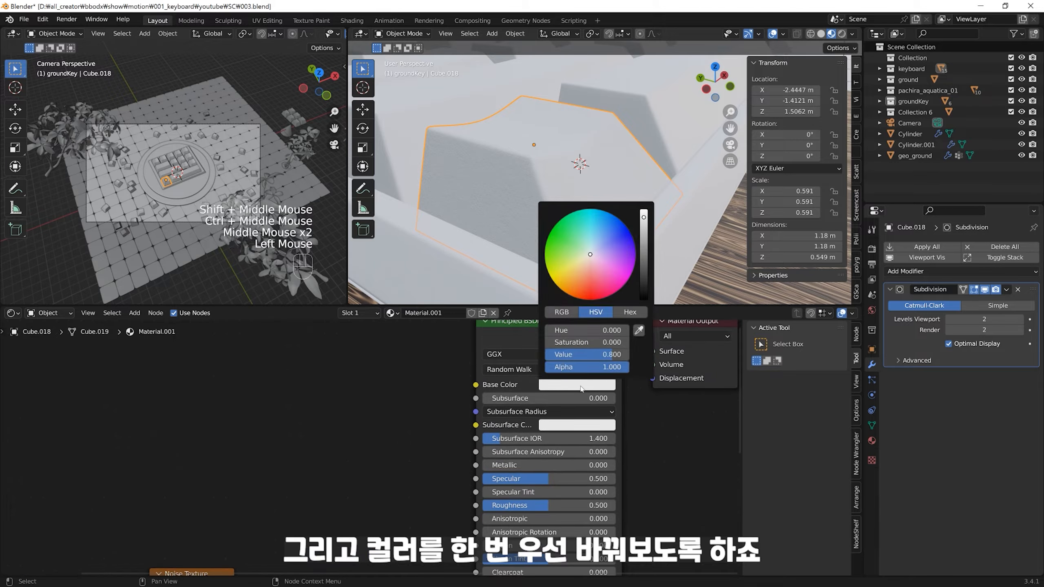
left_click_drag(643, 217, 645, 299)
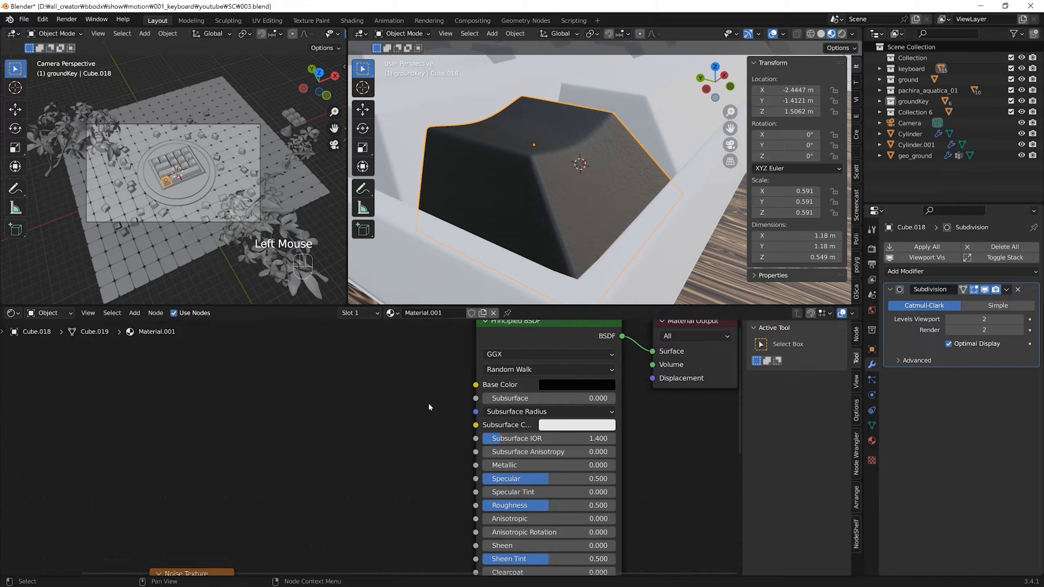
Step: Create a new material for the long key beside the corner key and darken its Base Color to near black
mouse_move(564, 173)
middle_mouse_down("shift")
mouse_move(551, 193)
mouse_move(561, 177)
mouse_move(571, 189)
middle_mouse_up("shift")
middle_click_drag(641, 181, 616, 206, "shift")
left_click(599, 187)
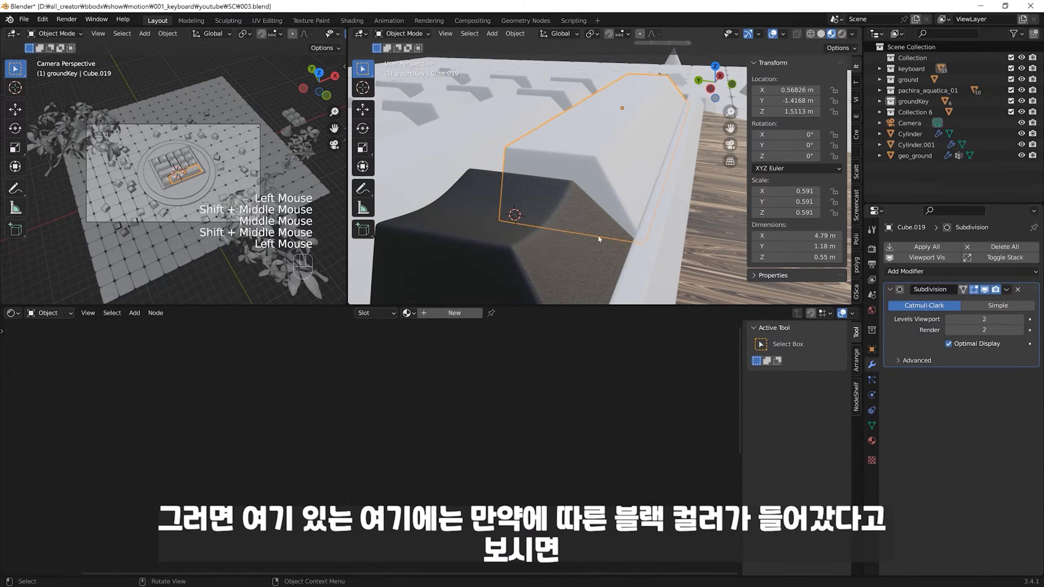
left_click(458, 313)
left_click(601, 386)
left_click_drag(645, 251, 646, 297)
left_click(447, 354)
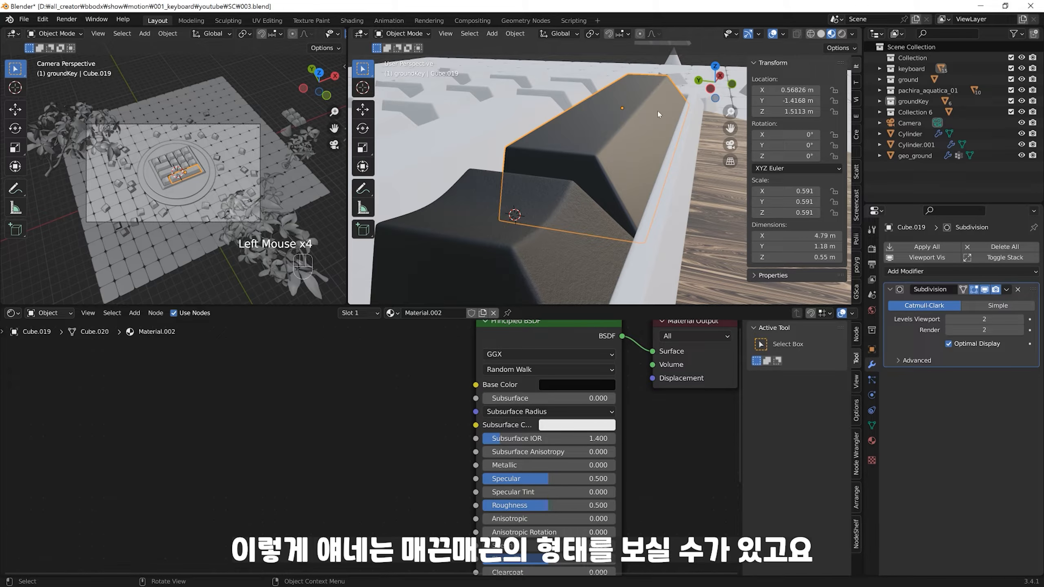
Step: Reselect the corner key and bring the image keyText_alp.png into its material as a texture node above the noise nodes
left_click(514, 264)
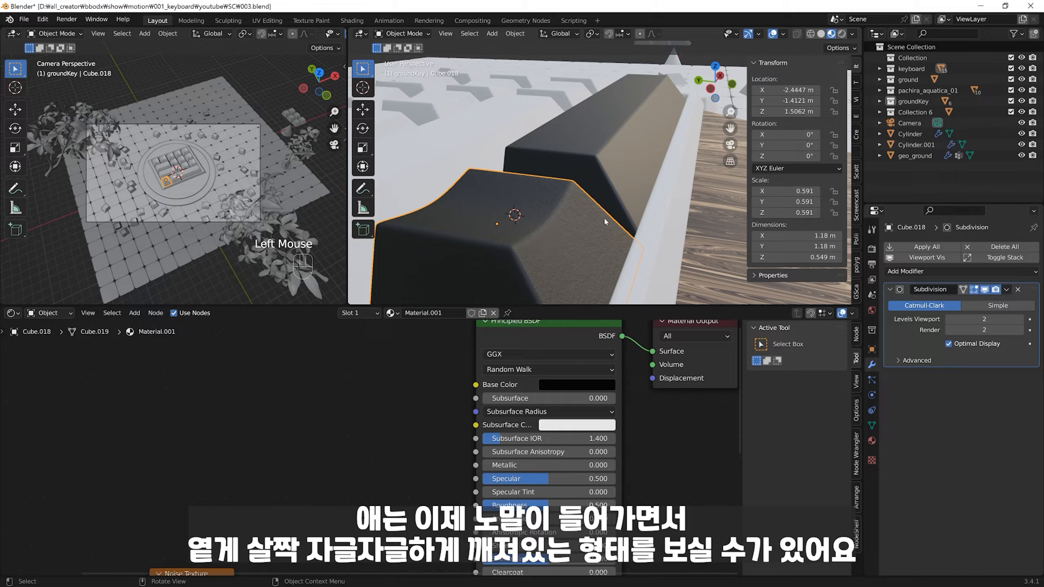
middle_click_drag(602, 198, 606, 219, "ctrl")
middle_click_drag(449, 380, 380, 488, "ctrl")
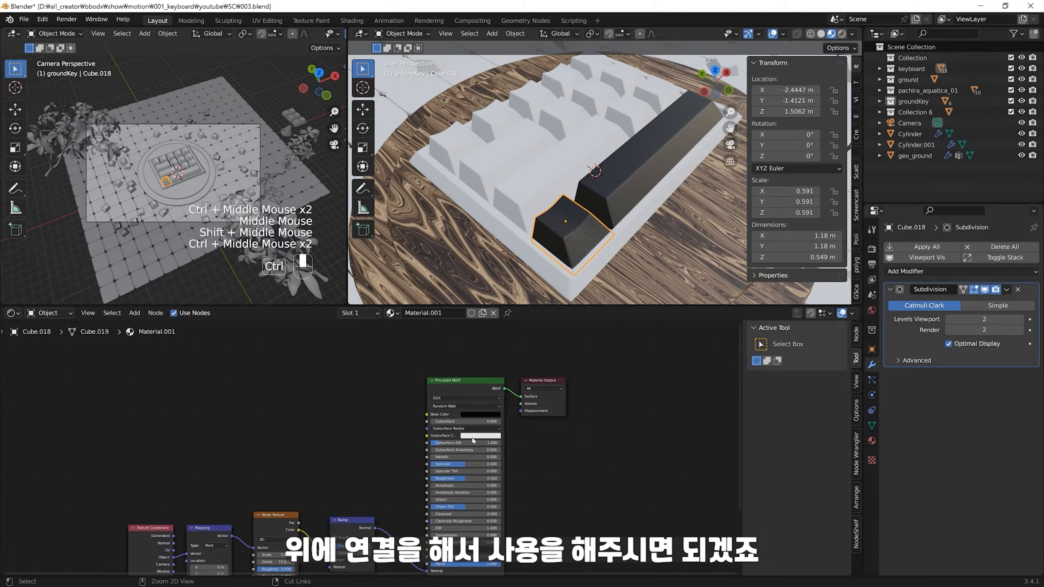
middle_click_drag(473, 440, 623, 396)
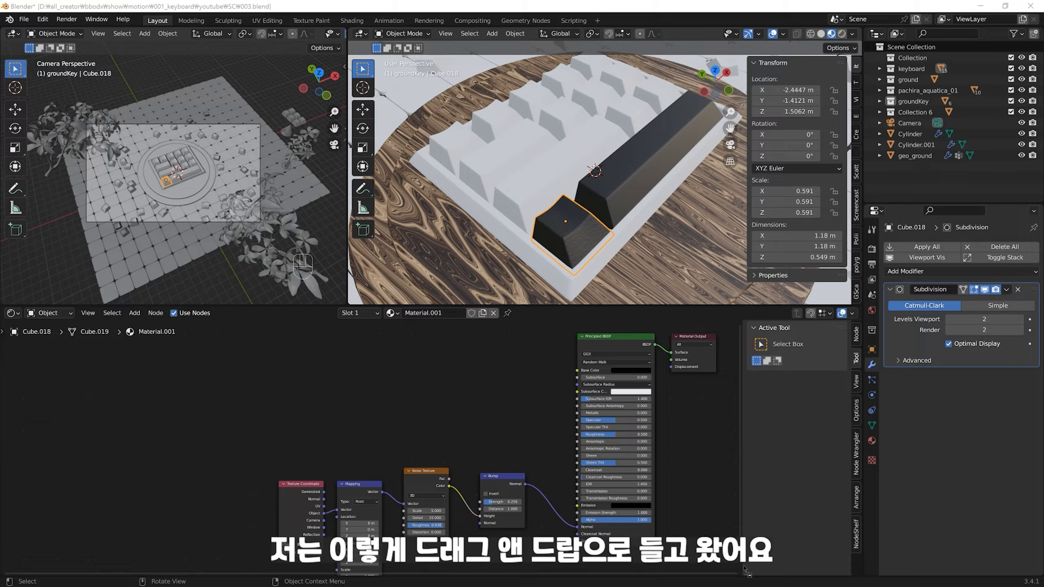
left_click_drag(744, 567, 361, 375)
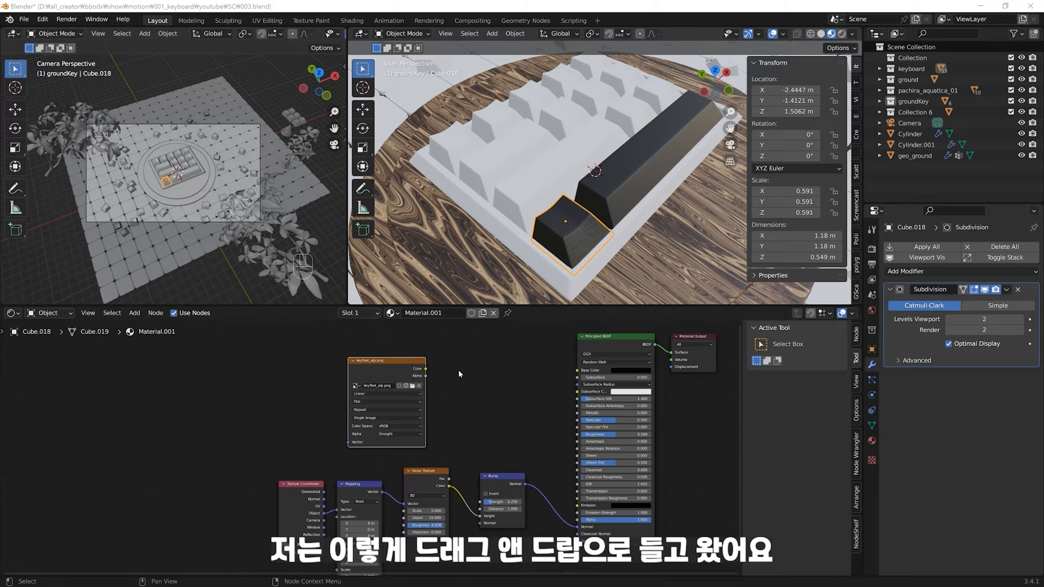
scroll(505, 379, "up", 1)
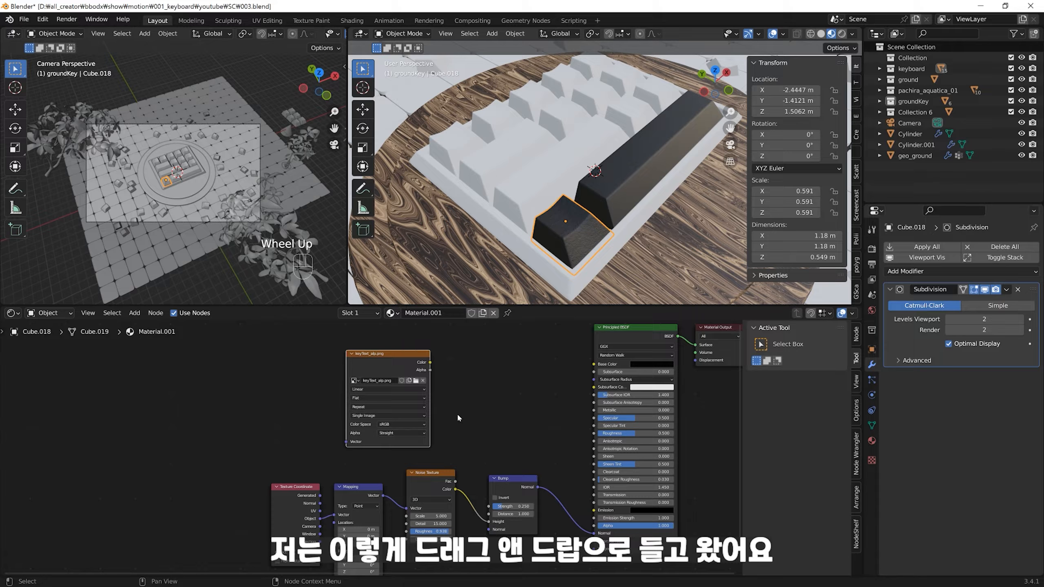
scroll(478, 369, "up", 1)
middle_click_drag(476, 377, 441, 407)
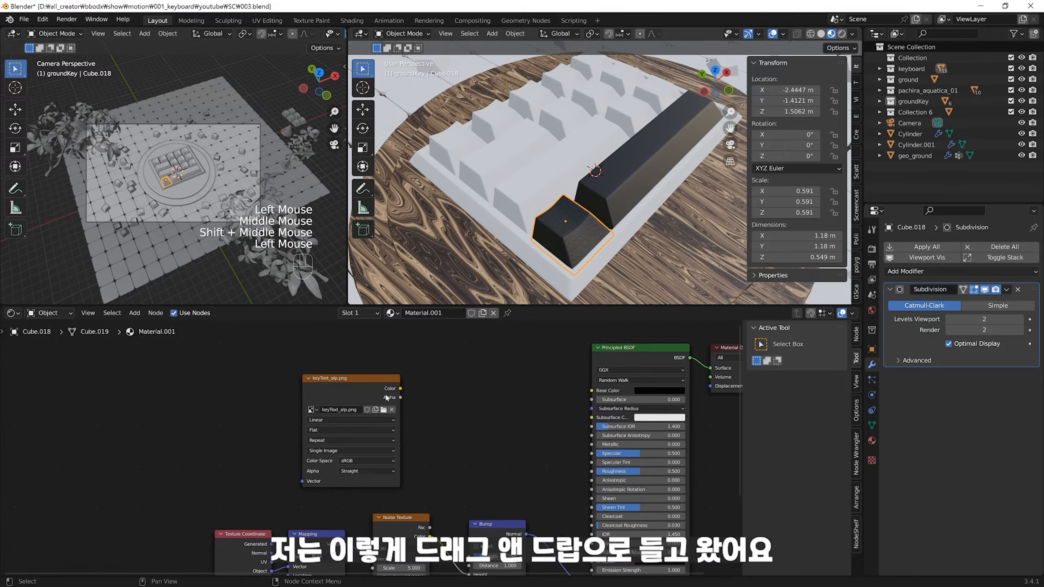
left_click_drag(368, 379, 404, 363)
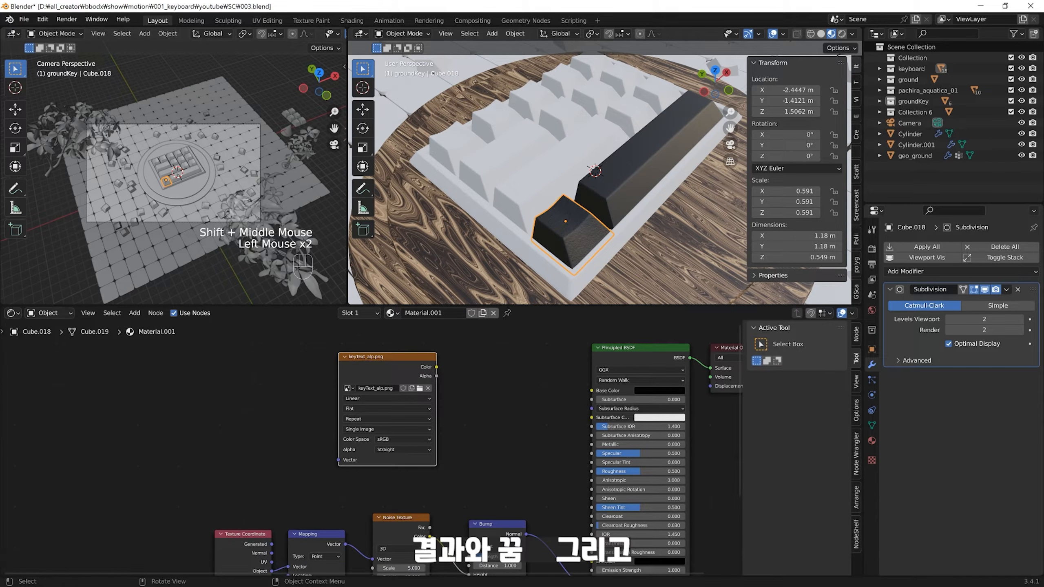
Step: Add Texture Coordinate and Mapping nodes driven by UV to the keyText_alp.png texture and shift the image node slightly
left_click(378, 360)
key("ctrl+t")
middle_click_drag(477, 385, 501, 381)
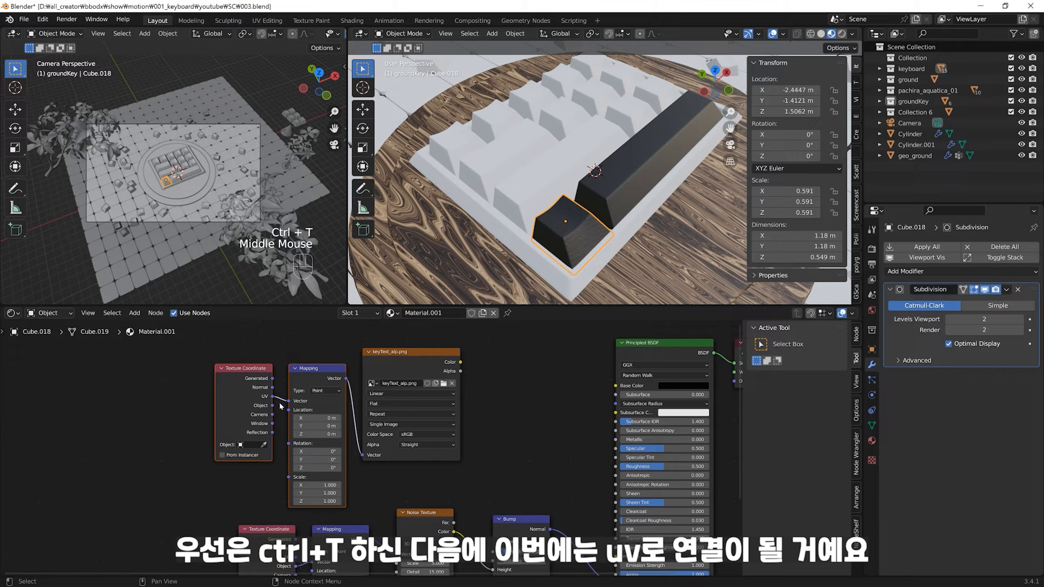
left_click_drag(398, 361, 401, 351)
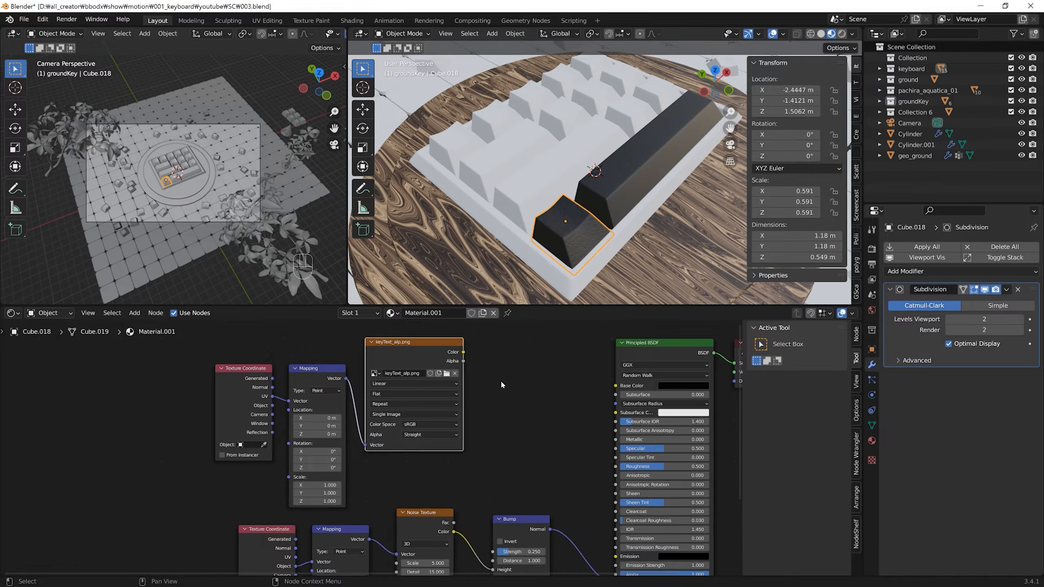
Step: Add a Mix node set to Color and place it between the keyText_alp.png texture and the Principled BSDF
middle_click_drag(501, 381, 454, 381)
left_click(456, 382)
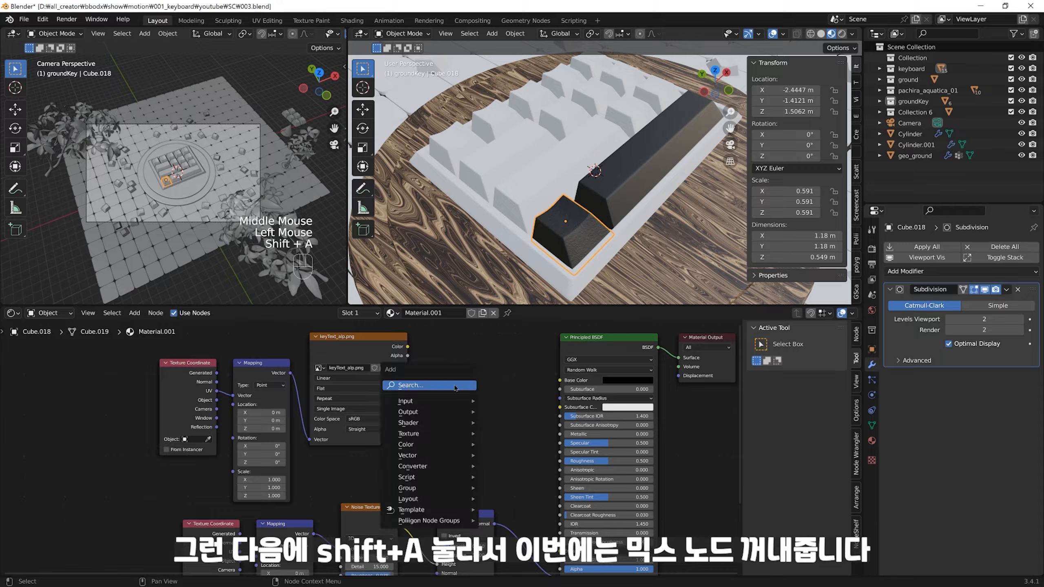
key("shift+a")
type("mix")
key("Return")
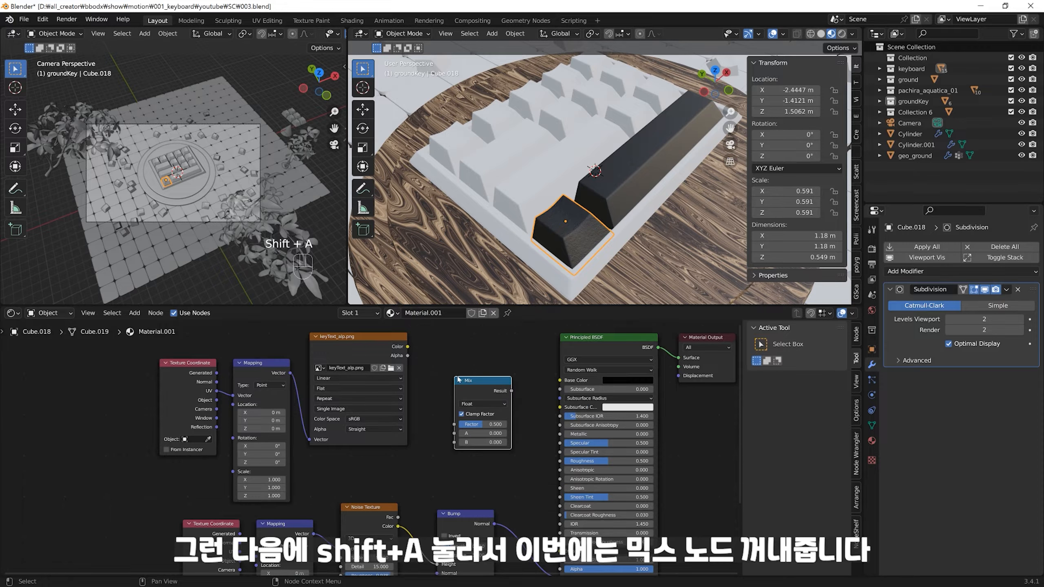
left_click(485, 404)
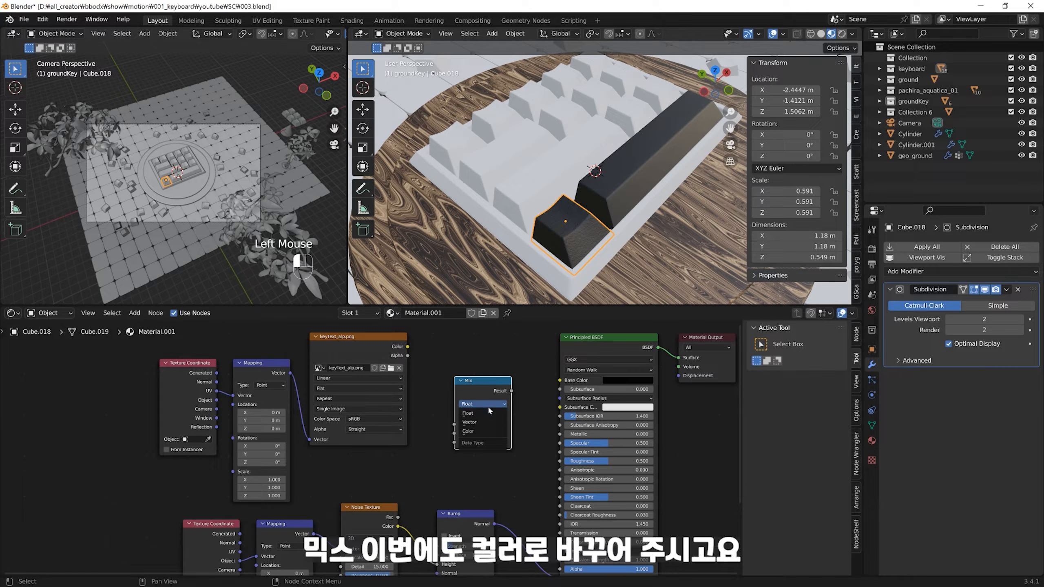
left_click(485, 432)
left_click_drag(484, 384, 479, 349)
Step: Connect the keyText_alp.png Alpha output to the Mix node's Factor and the Mix Result to the Principled BSDF's Base Color
middle_click_drag(430, 376, 400, 392)
left_click(389, 373)
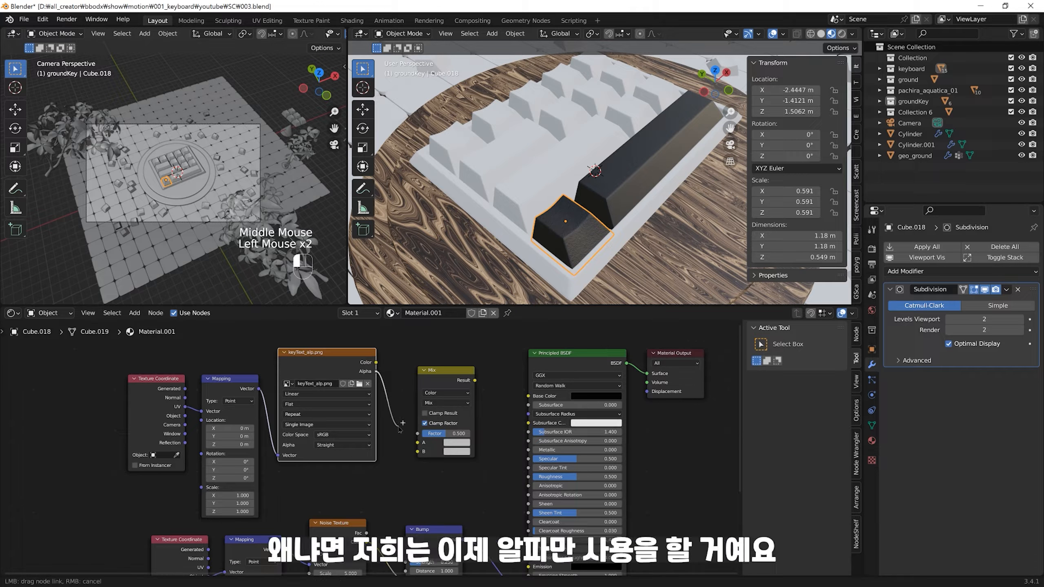
left_click_drag(376, 371, 399, 385)
left_click(381, 385)
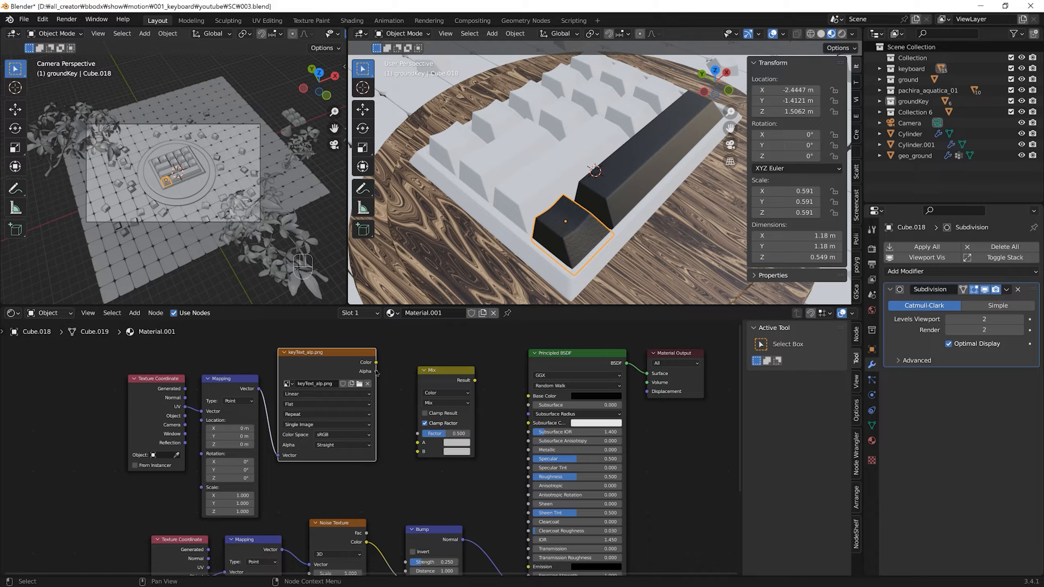
left_click_drag(376, 371, 417, 434)
middle_click_drag(468, 394, 440, 384)
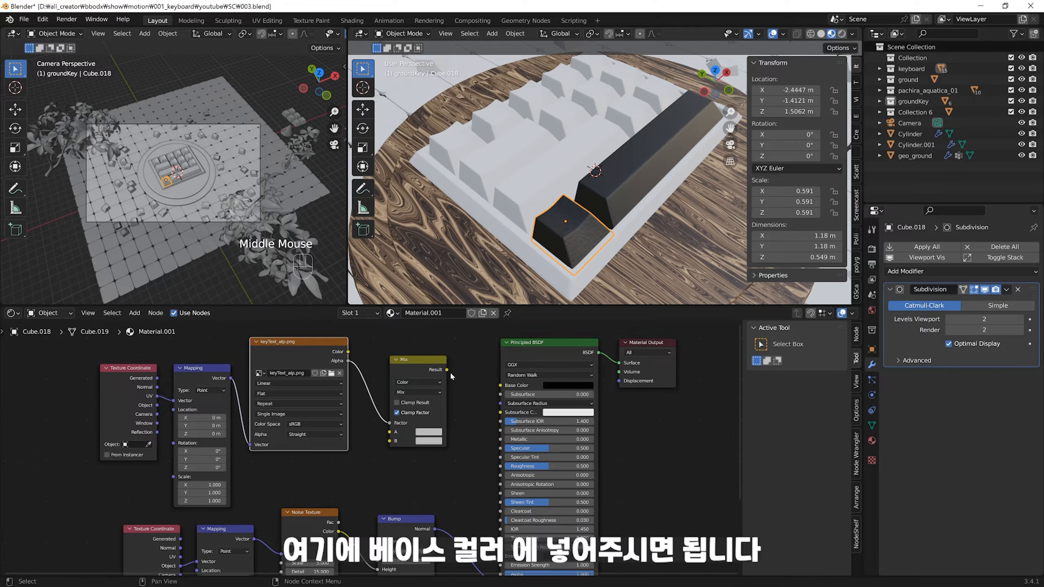
left_click_drag(447, 370, 500, 383)
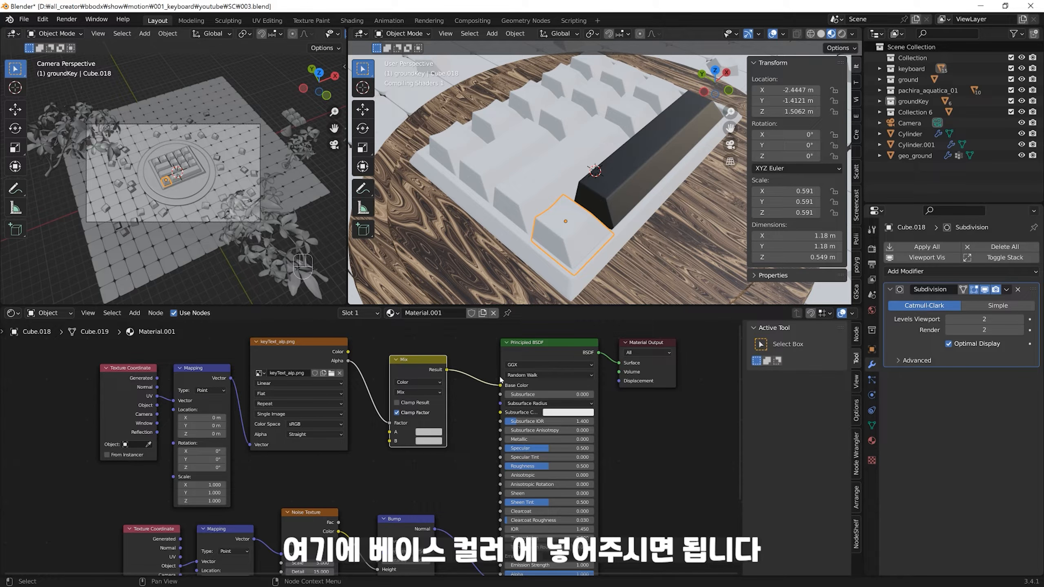
Step: Set the Mix node's A color to teal with hue 0.493 and value 0.500, and check the lettering on the corner key
left_click(429, 432)
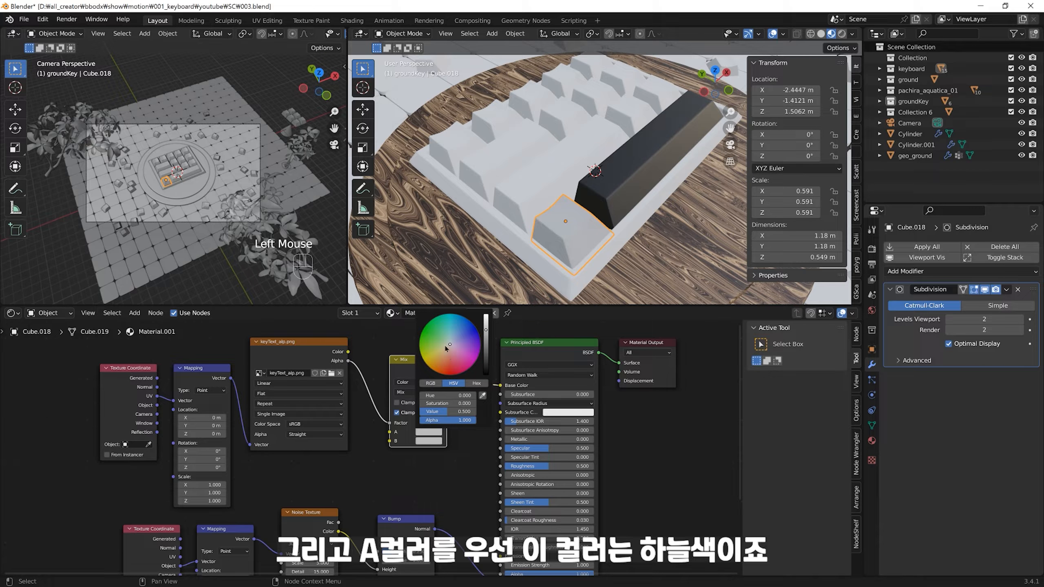
left_click(451, 326)
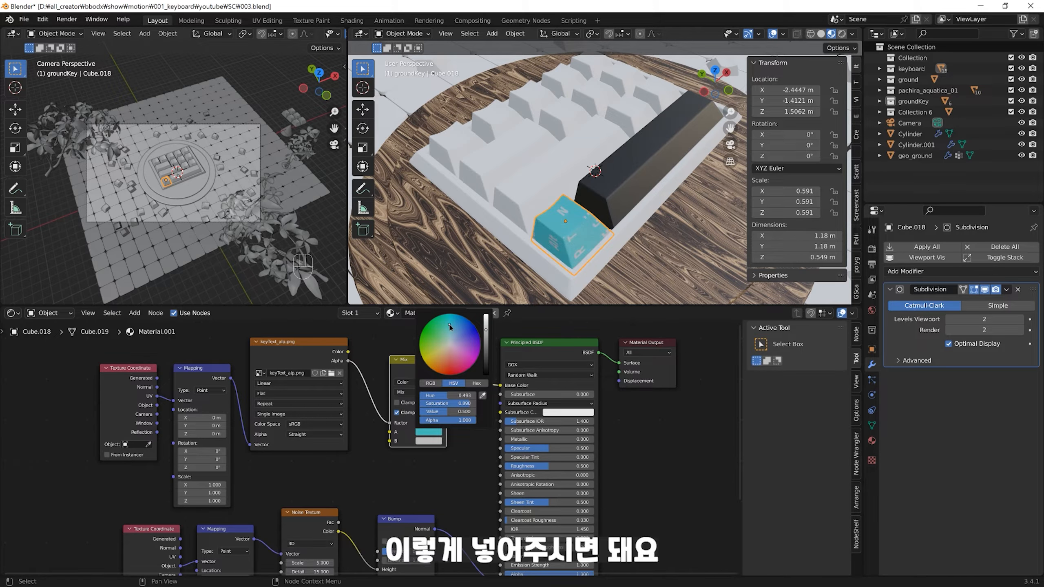
middle_click_drag(575, 279, 514, 261)
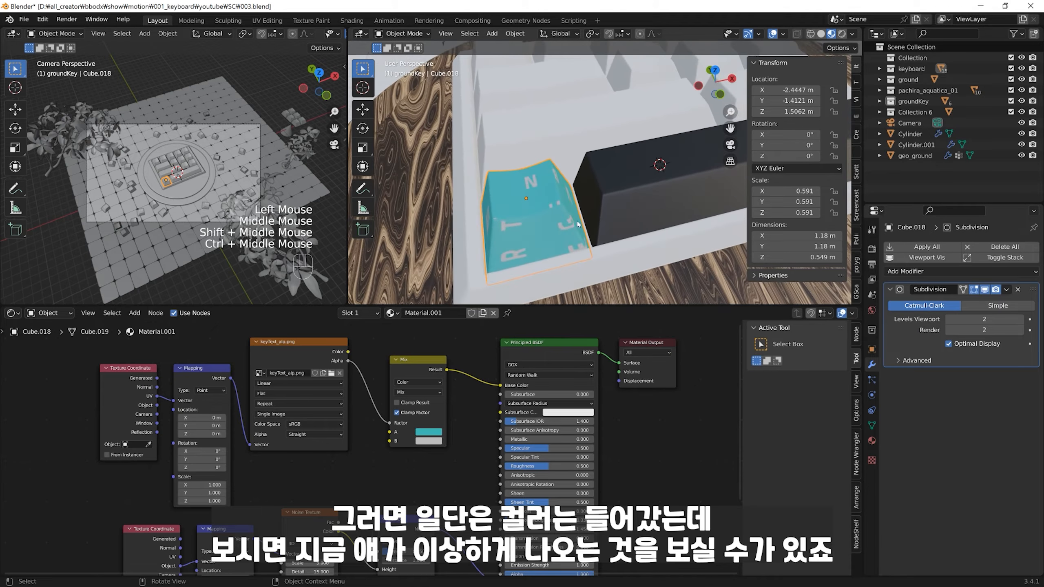
left_click(514, 261)
left_click(514, 261)
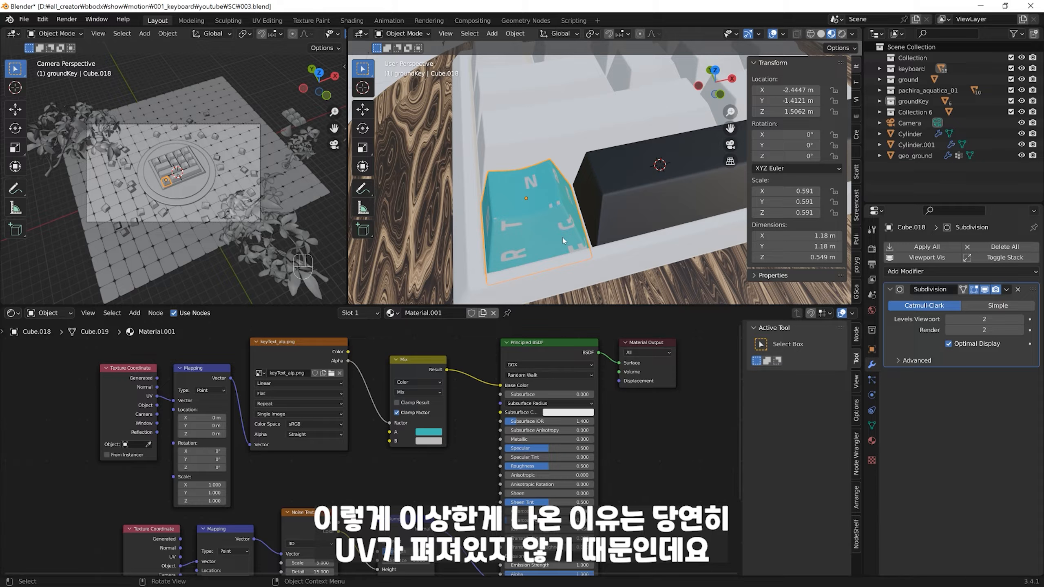
middle_click_drag(587, 199, 570, 251, "ctrl")
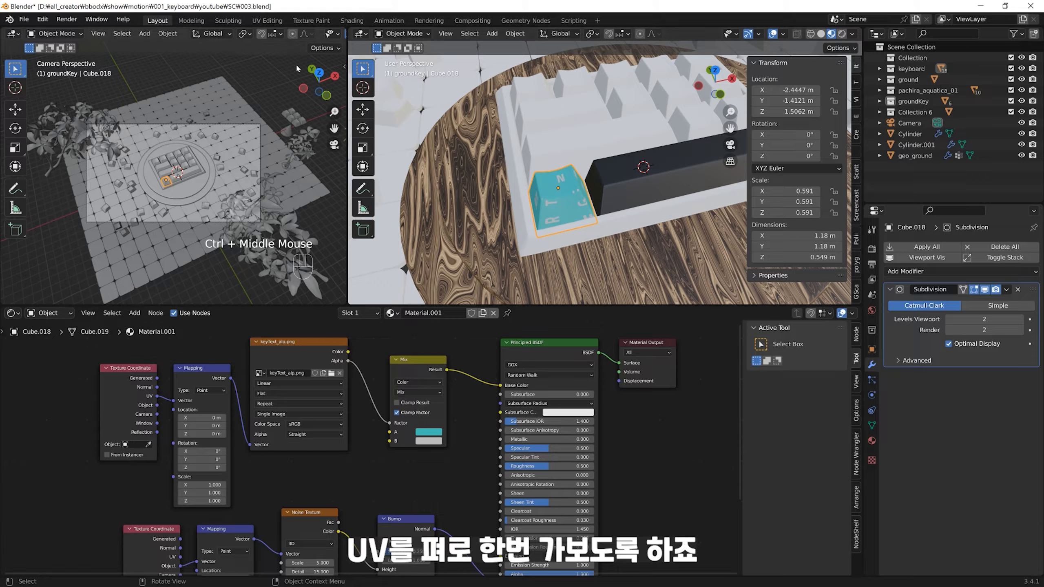
Step: Switch to the UV Editing workspace and load keyText_alp.png as the image behind the UVs
left_click(267, 20)
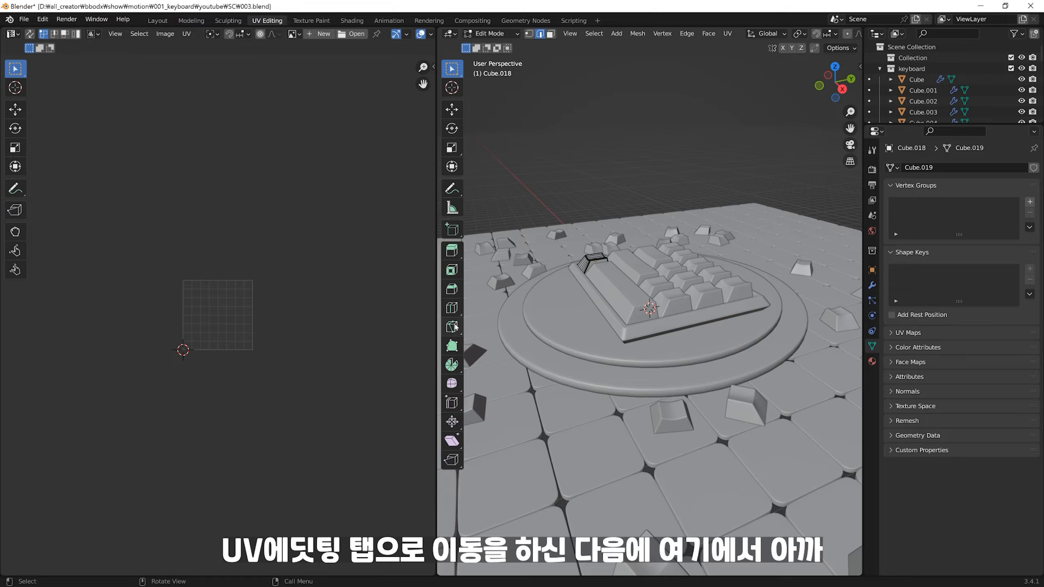
middle_click_drag(469, 253, 615, 264)
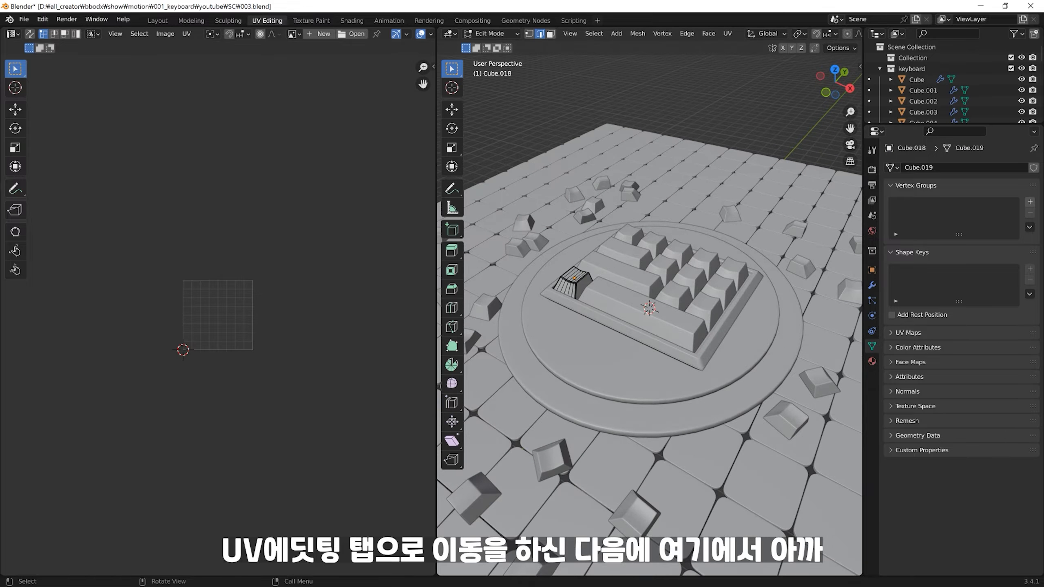
left_click(293, 33)
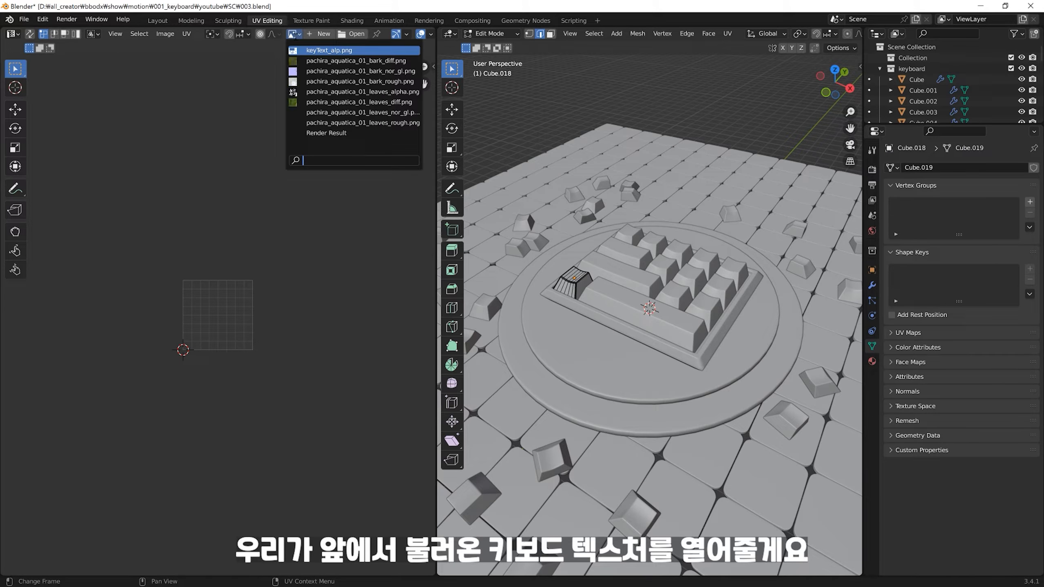
left_click(331, 55)
scroll(306, 265, "down", 5)
scroll(214, 293, "up", 2)
Step: Turn on X-ray and select the corner key's entire mesh to check its existing UVs over the lettering image
middle_click_drag(616, 329, 644, 342)
key("alt+z")
scroll(684, 340, "up", 2)
scroll(658, 329, "up", 2)
left_click_drag(774, 184, 646, 273)
left_click_drag(691, 240, 596, 341)
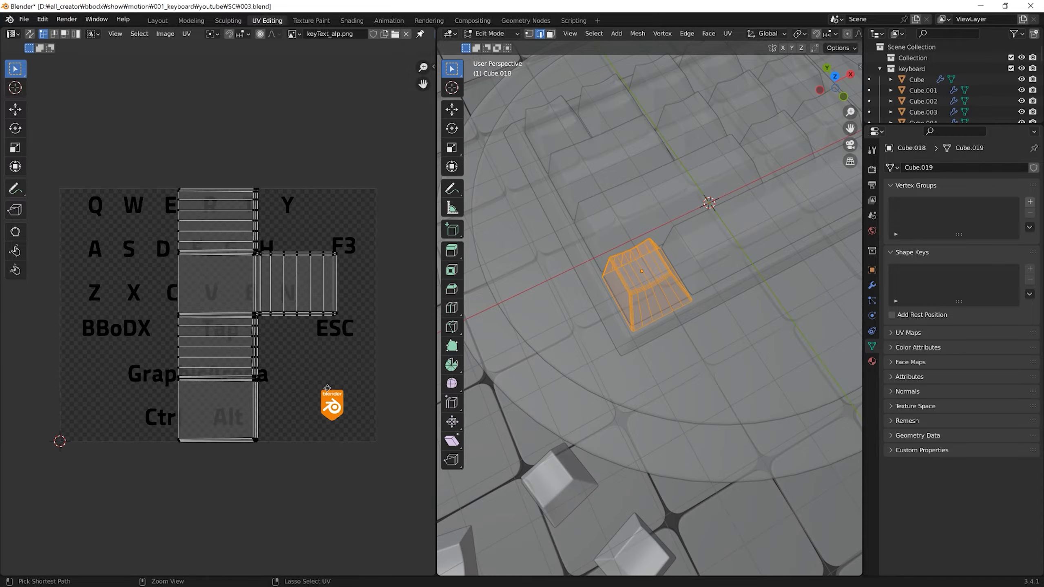
scroll(208, 400, "down", 1)
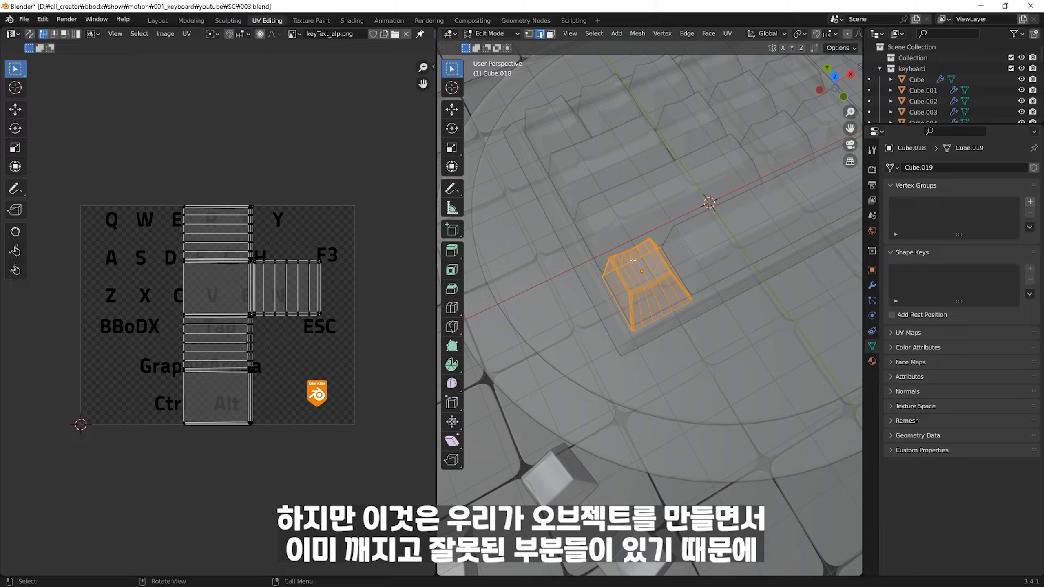
middle_click_drag(663, 258, 655, 284)
scroll(650, 239, "up", 2)
scroll(655, 280, "up", 3)
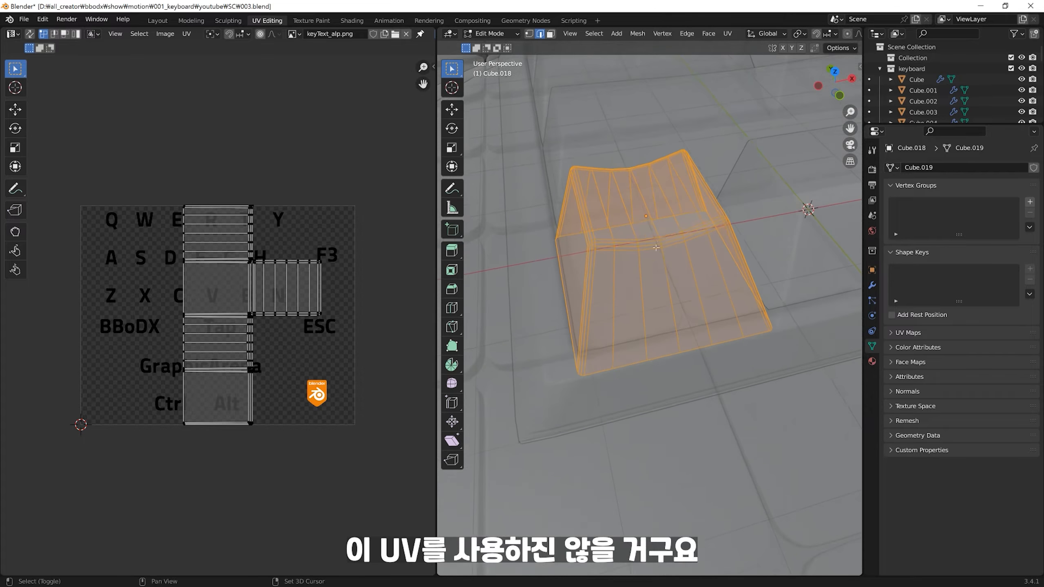
middle_click_drag(654, 246, 648, 305, "shift")
scroll(648, 306, "up", 1)
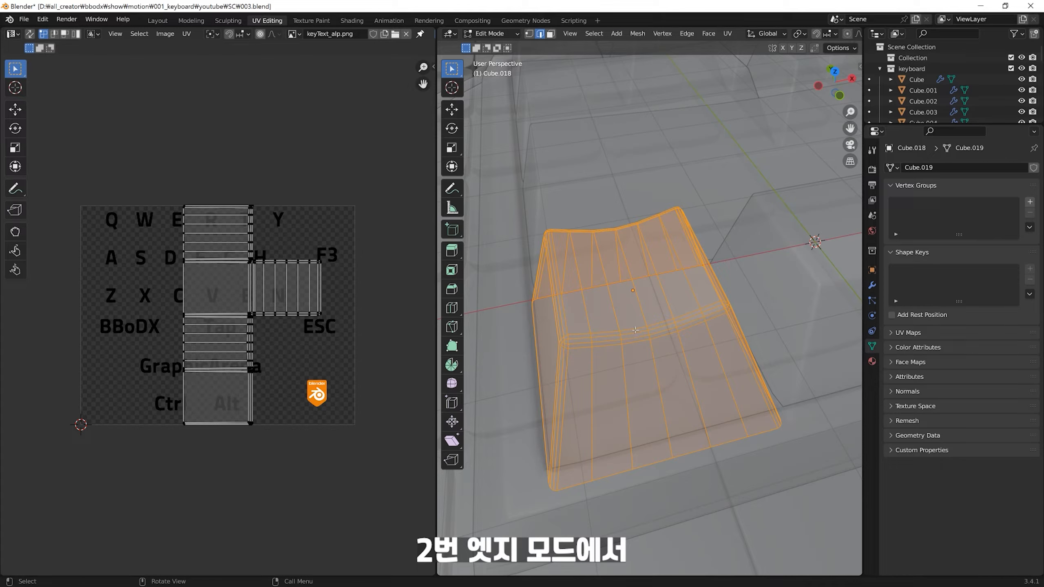
Step: Mark seams on the edge loop around the key's top face and on one vertical corner edge
key("2")
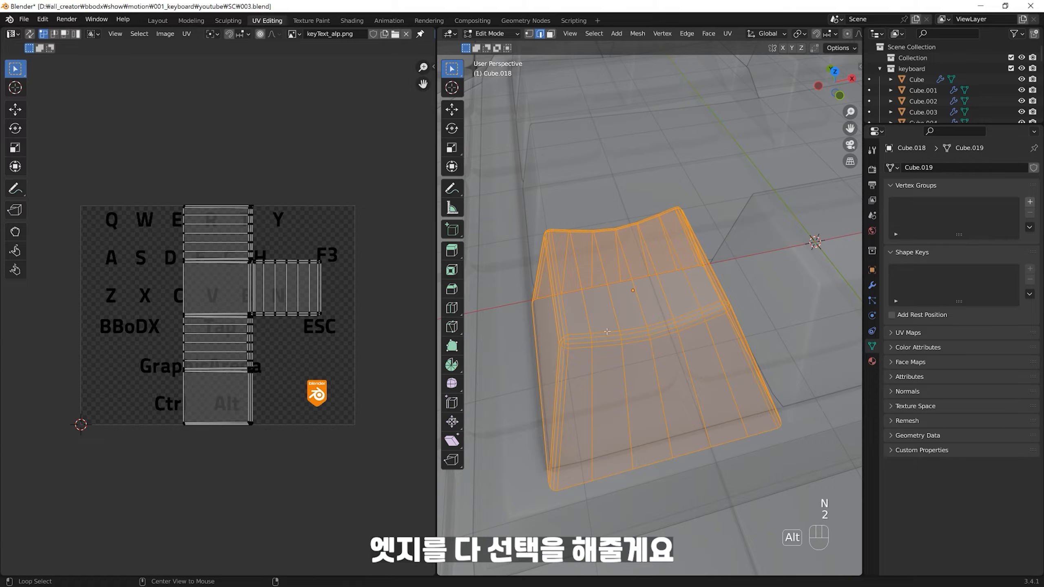
left_click(611, 346, "alt")
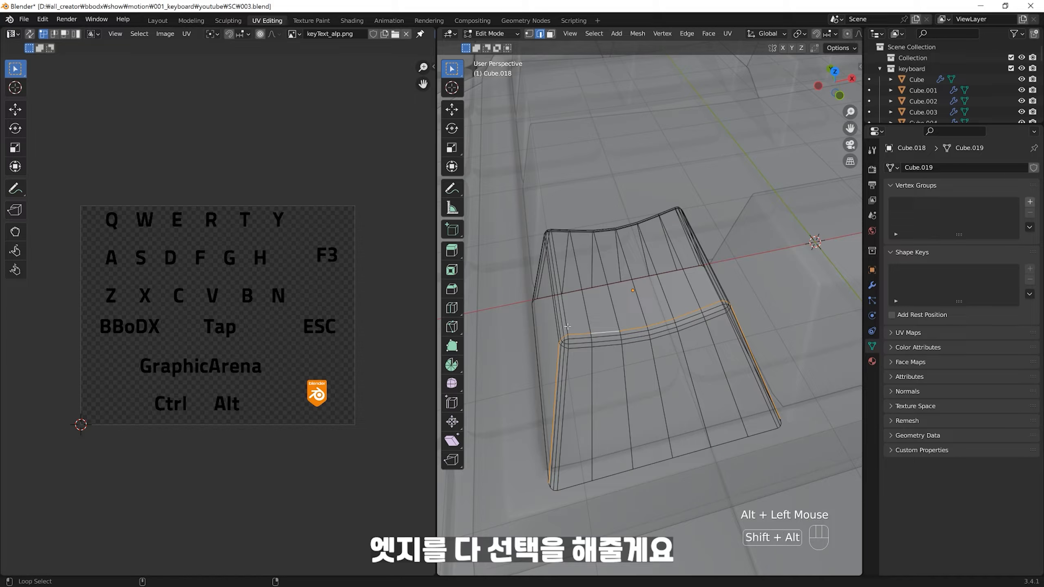
left_click(563, 300, "alt+shift")
left_click(648, 345, "alt")
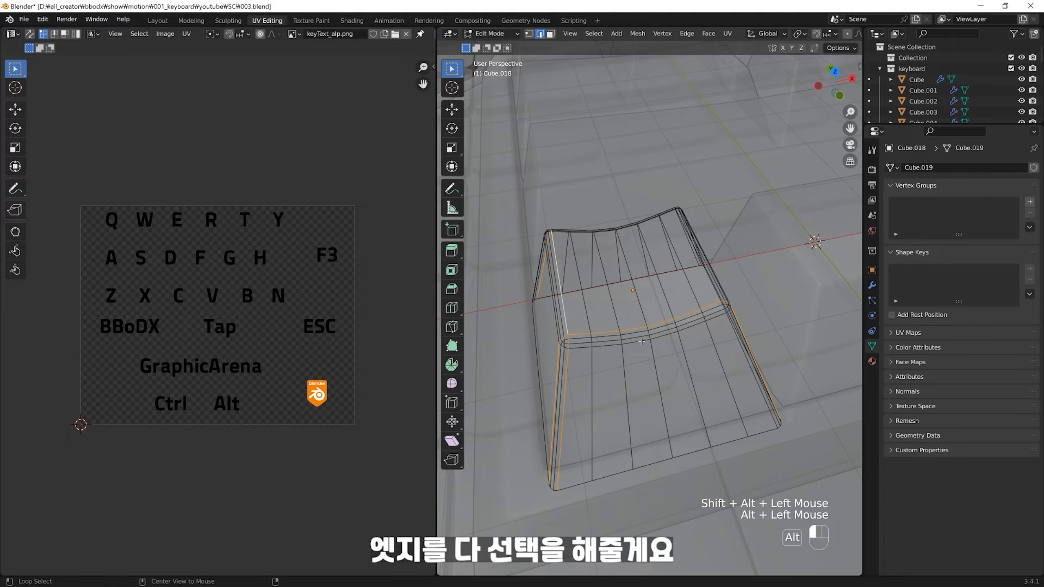
middle_click_drag(647, 347, 686, 326)
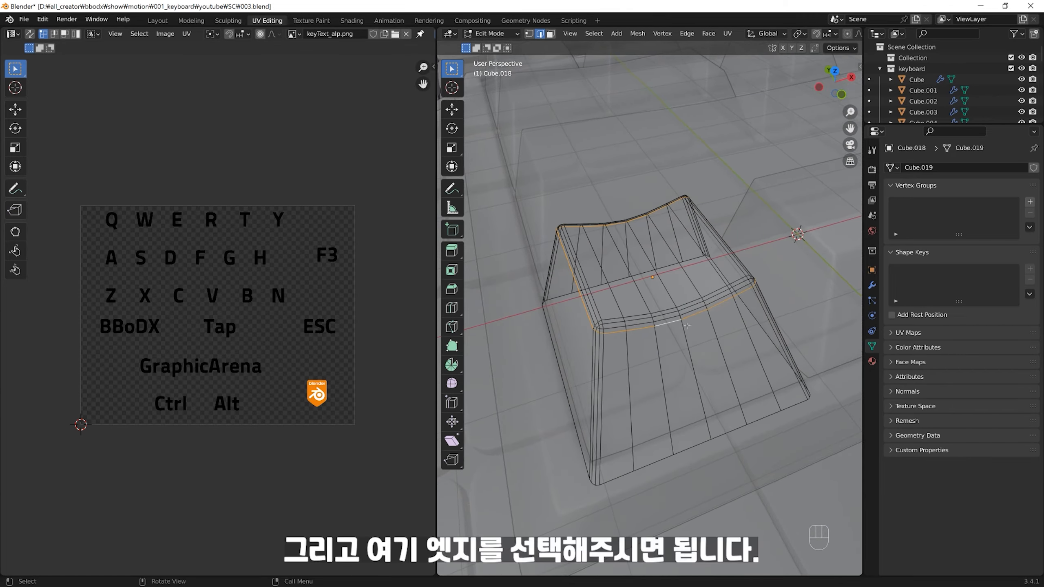
left_click(595, 344, "shift")
middle_click_drag(612, 384, 590, 382, "shift")
key("u")
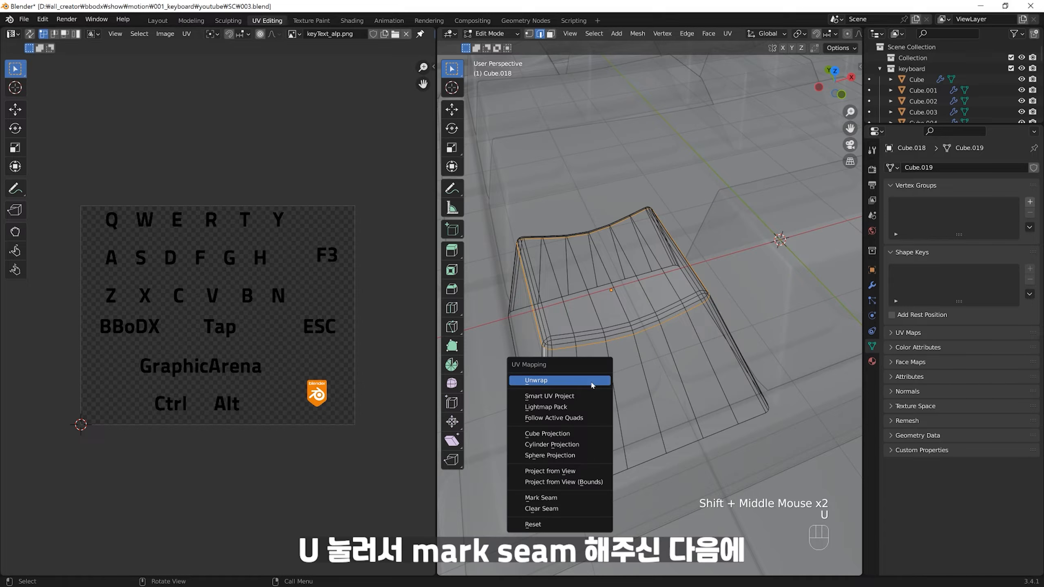
left_click(575, 503)
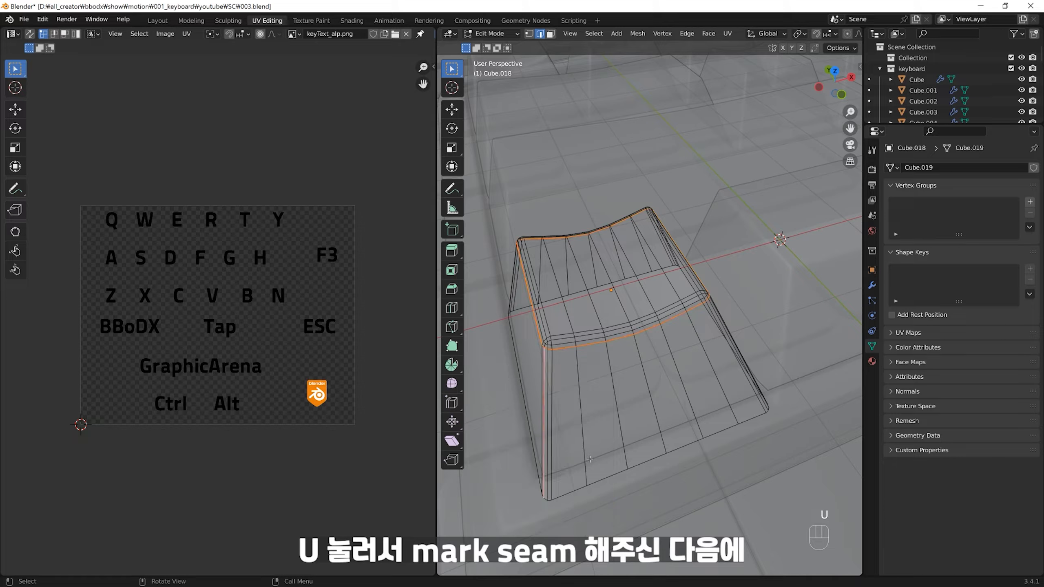
Step: Select the whole key mesh and unwrap it along the marked seams
middle_click_drag(575, 502, 584, 518, "ctrl")
left_click_drag(806, 163, 488, 460)
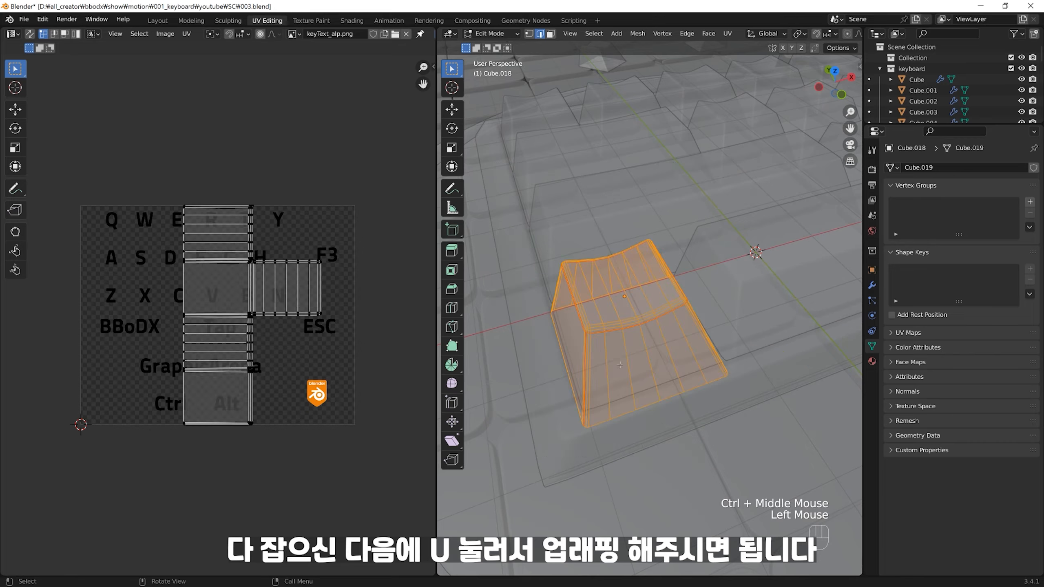
key("u")
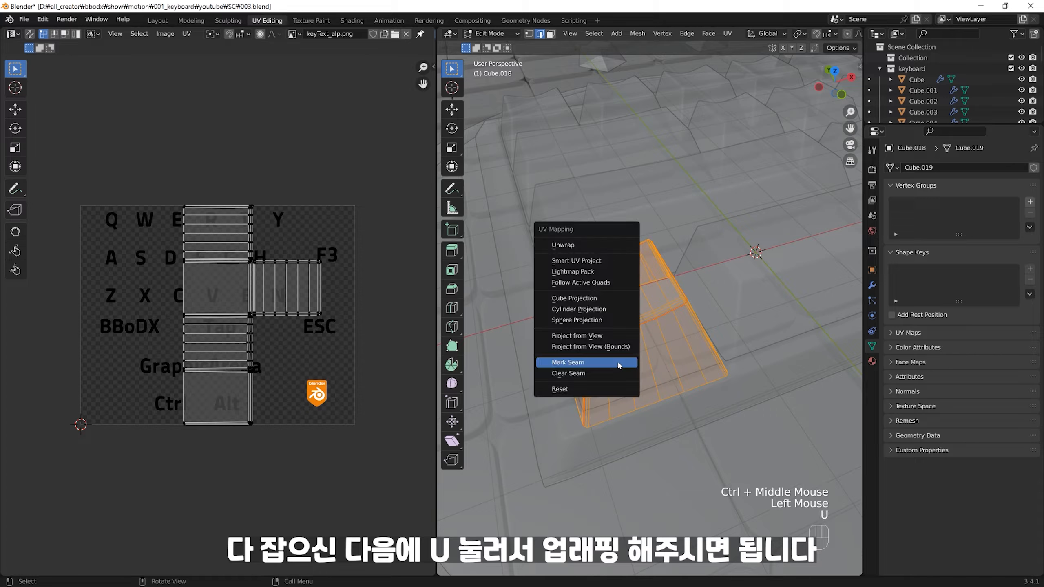
left_click(610, 246)
middle_click_drag(311, 377, 384, 382, "shift")
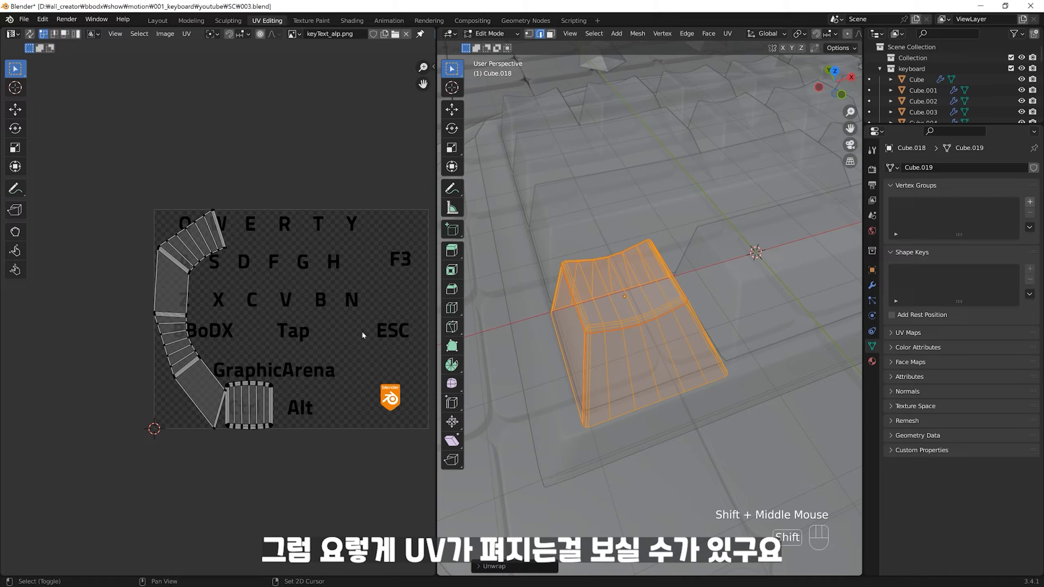
Step: Examine the unwrapped side strip in the UV layout and the key's seams and bottom edge in the viewport
left_click(160, 249)
double_click(166, 290)
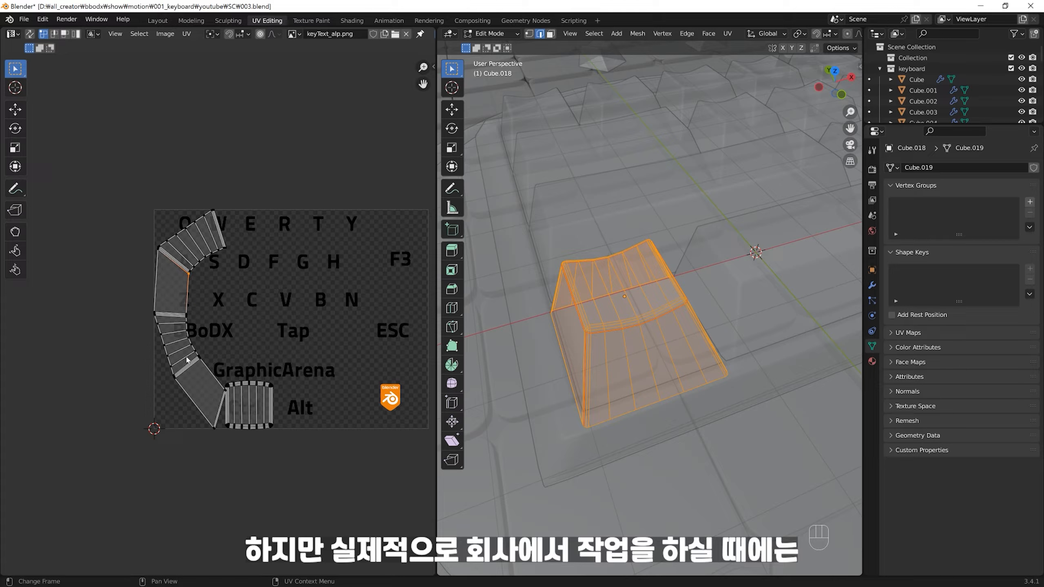
left_click(681, 335)
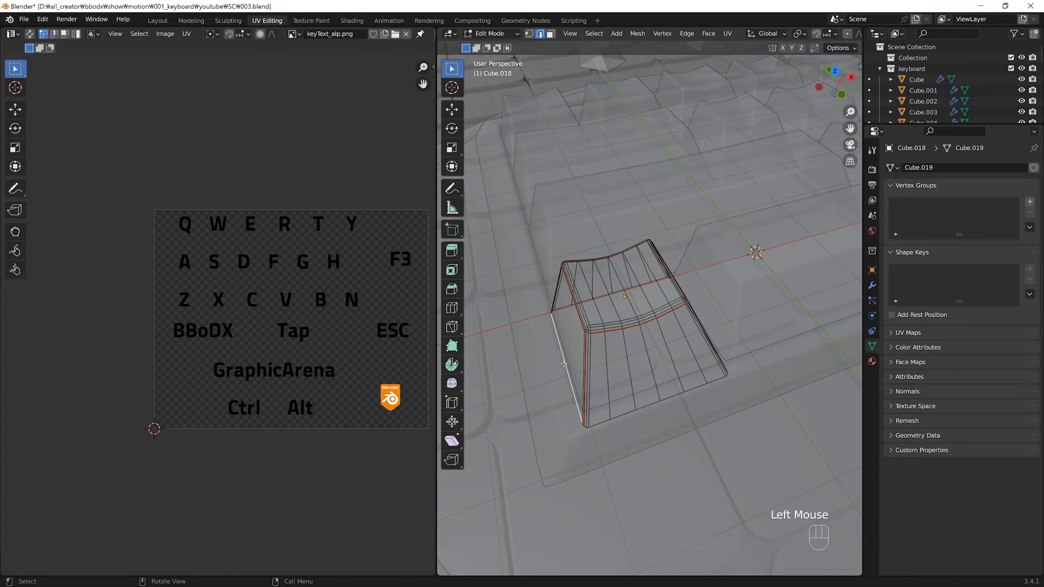
middle_click_drag(699, 329, 625, 339)
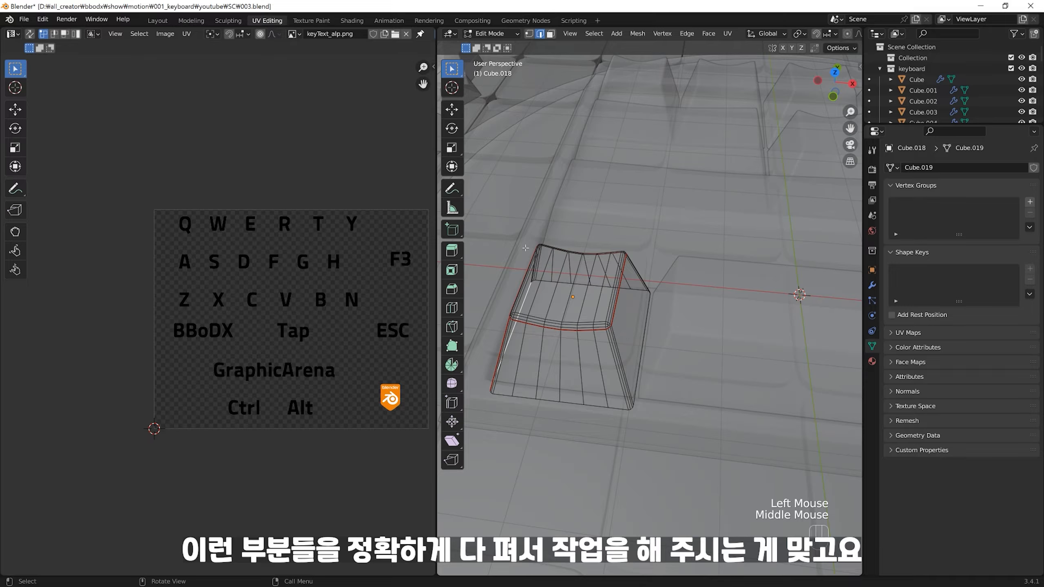
middle_click_drag(525, 247, 622, 323)
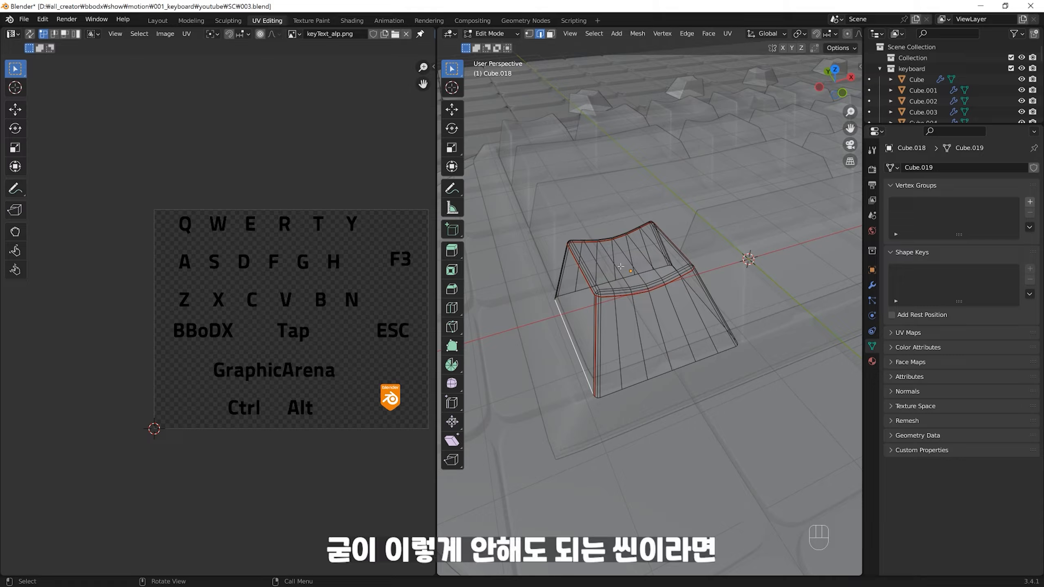
key("Tab")
key("Tab")
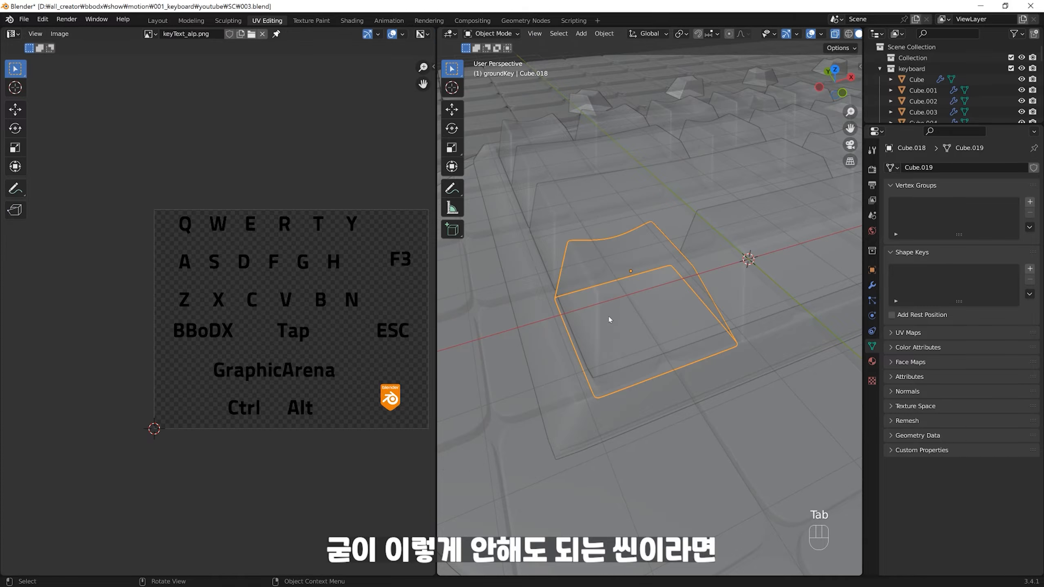
Step: Reselect the whole key mesh and, in UV island selection mode, select the curved island of the key's side walls
left_click_drag(529, 173, 765, 438)
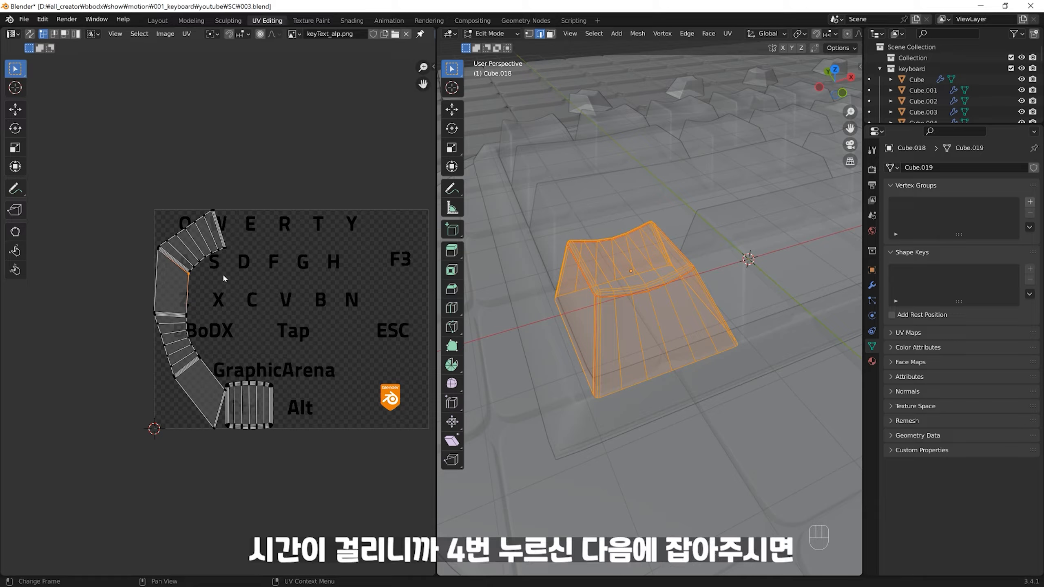
key("4")
left_click(197, 254)
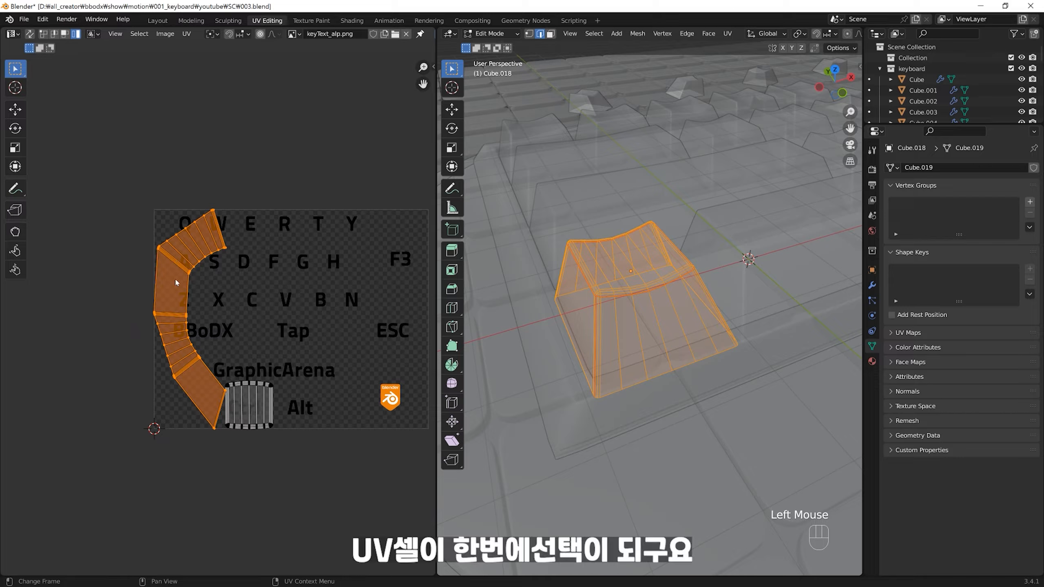
Step: Shrink the side-wall UV island to a very small size and move it to the empty area beside the Ctrl lettering
key("s")
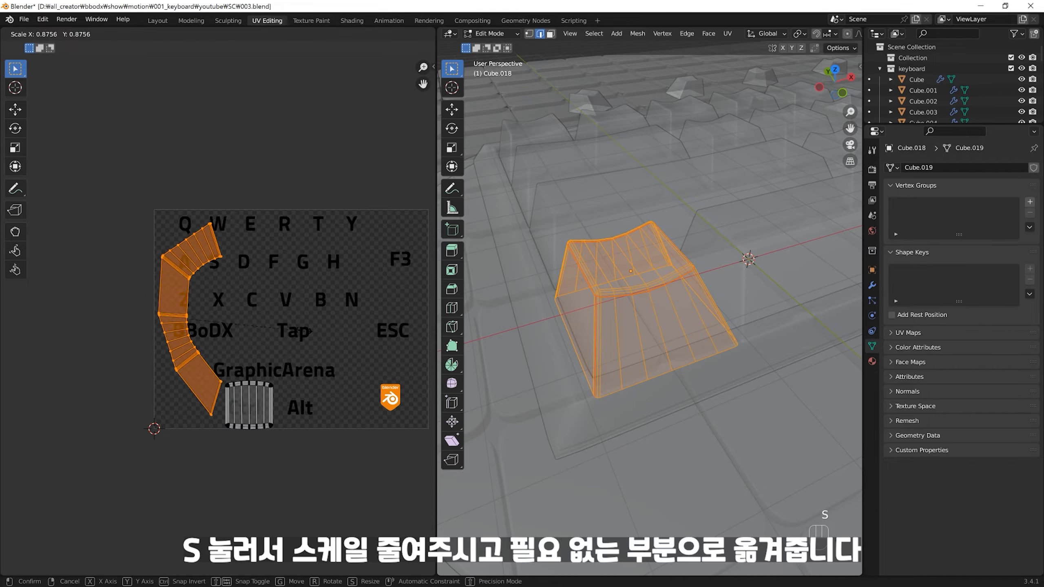
left_click(201, 317)
key("g")
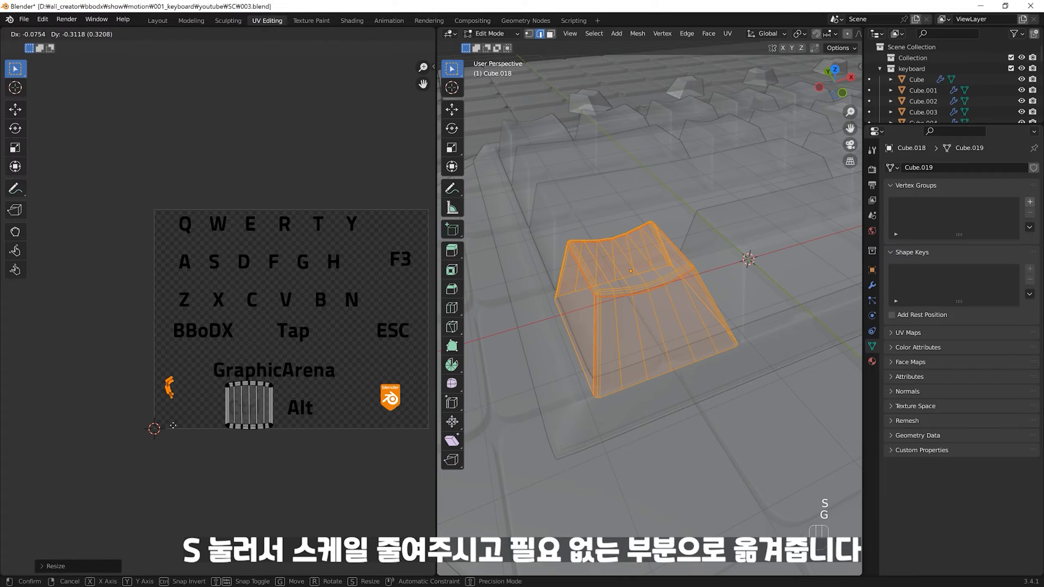
left_click(169, 446)
Step: Select the top-face UV island and place it over the Ctrl lettering of the texture
left_click_drag(192, 351, 311, 463)
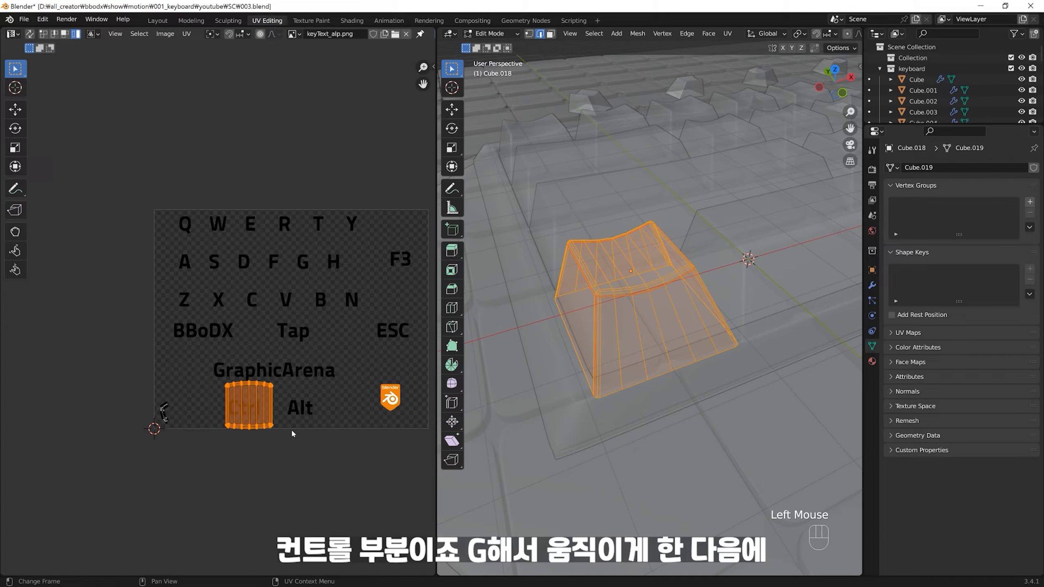
key("g")
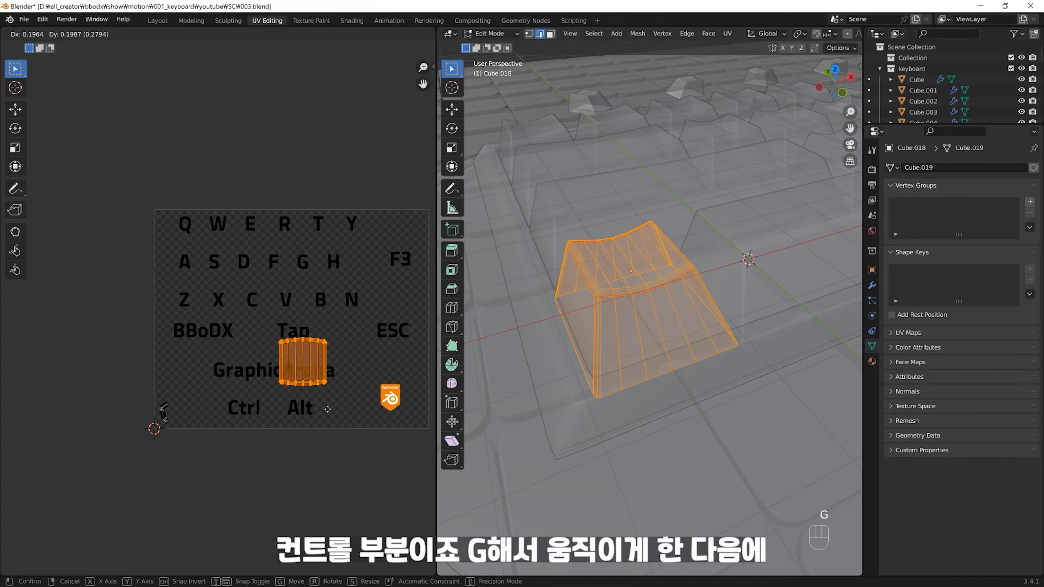
left_click(268, 451)
middle_click_drag(268, 452, 311, 371, "ctrl")
middle_click_drag(292, 418, 316, 391, "ctrl")
middle_click_drag(316, 391, 185, 407, "shift")
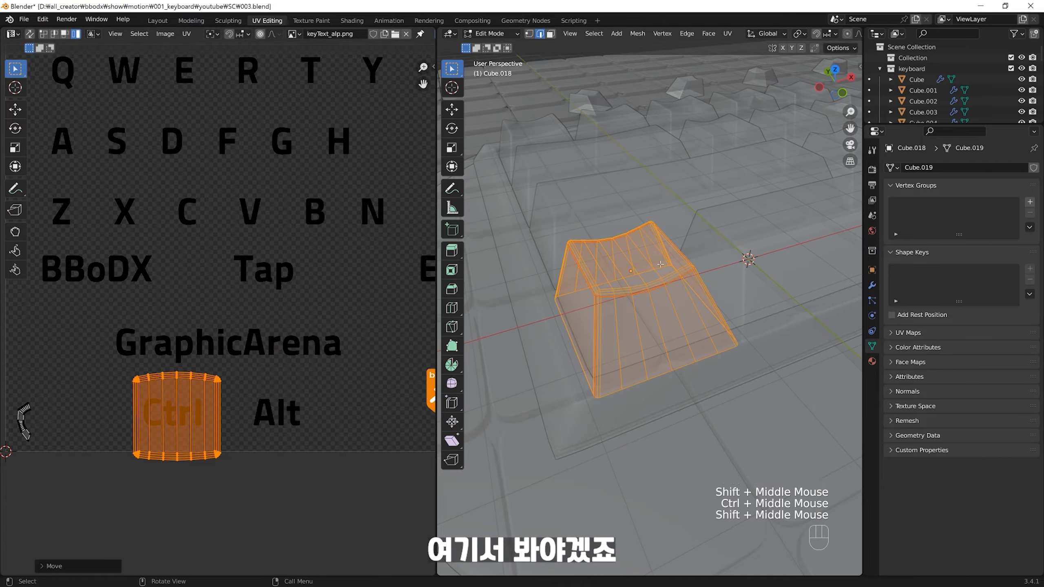
Step: Switch the viewport to Material Preview and check the lettering on the key in Object Mode
key("z")
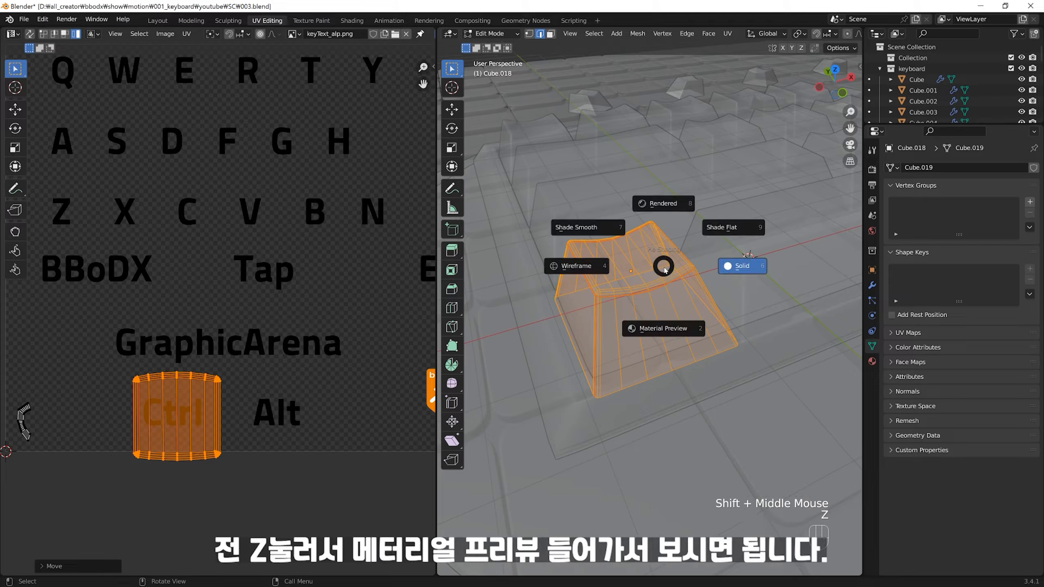
left_click(663, 336)
middle_click_drag(656, 347, 652, 366)
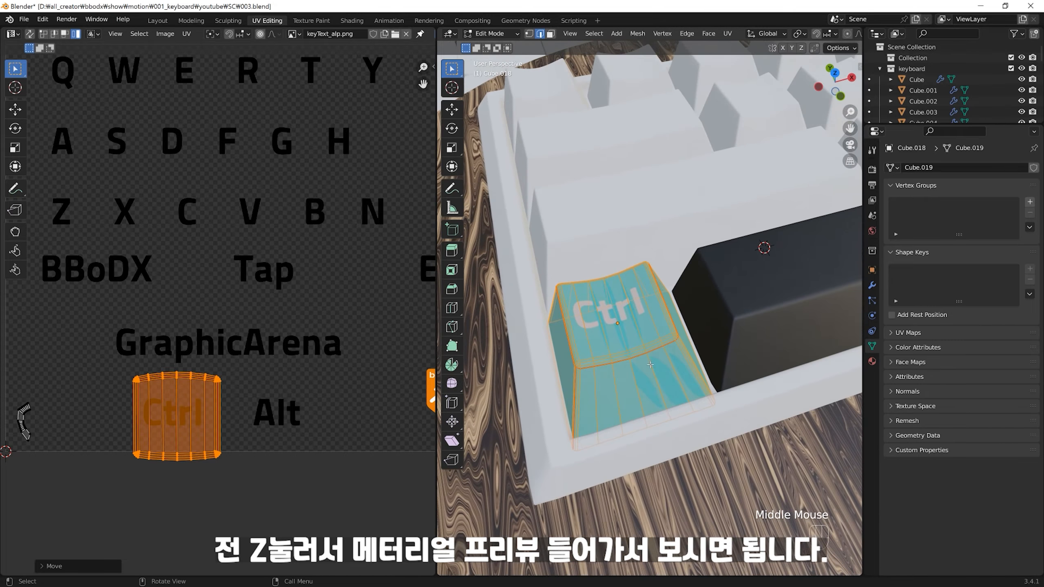
key("Tab")
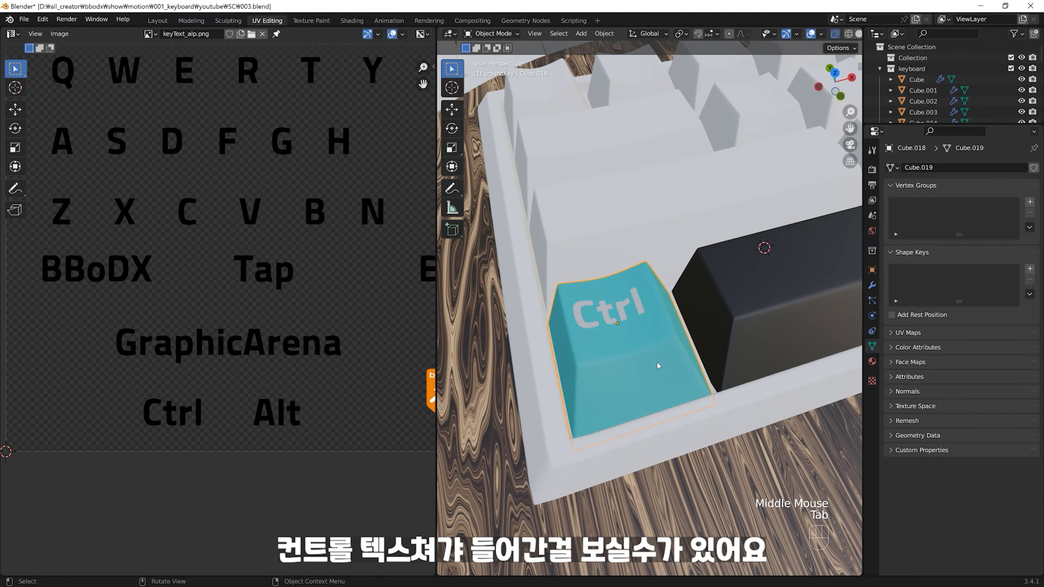
key("alt+z")
middle_click_drag(658, 360, 644, 381, "ctrl")
Step: Enlarge the top-face UV island around Ctrl in Edit Mode so the lettering becomes smaller on the key
key("Tab")
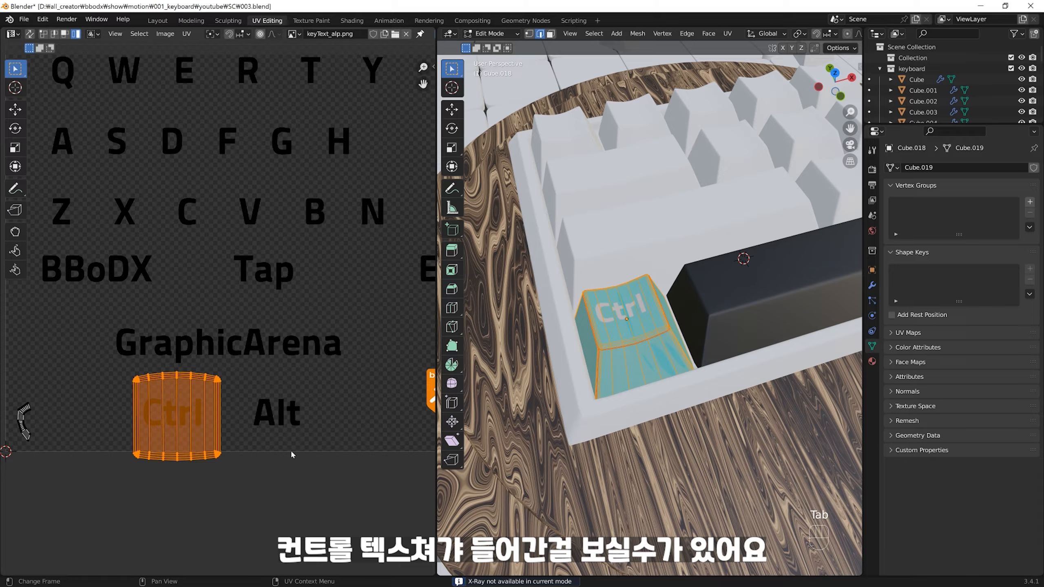
key("s")
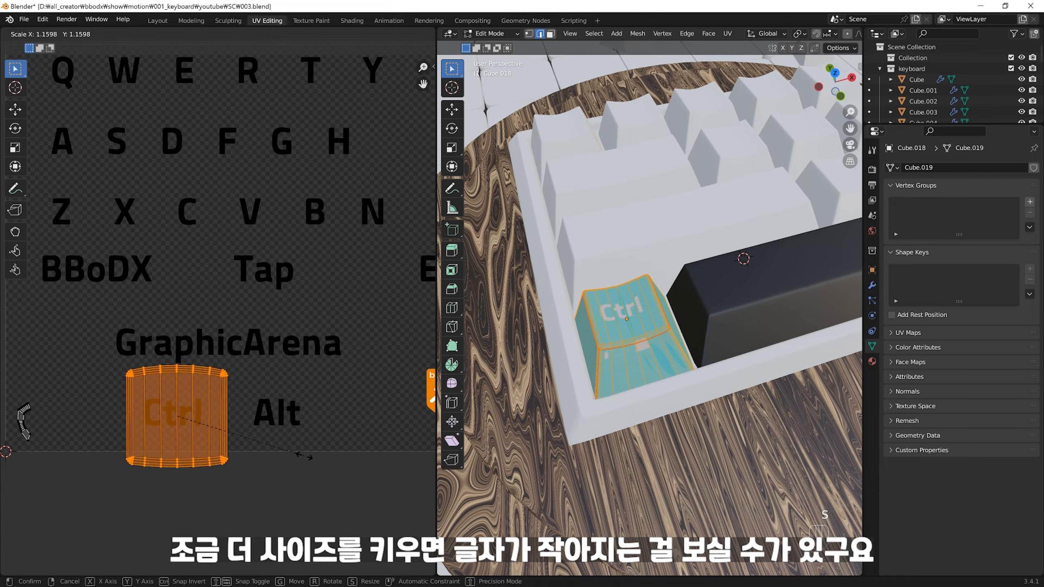
left_click(315, 459)
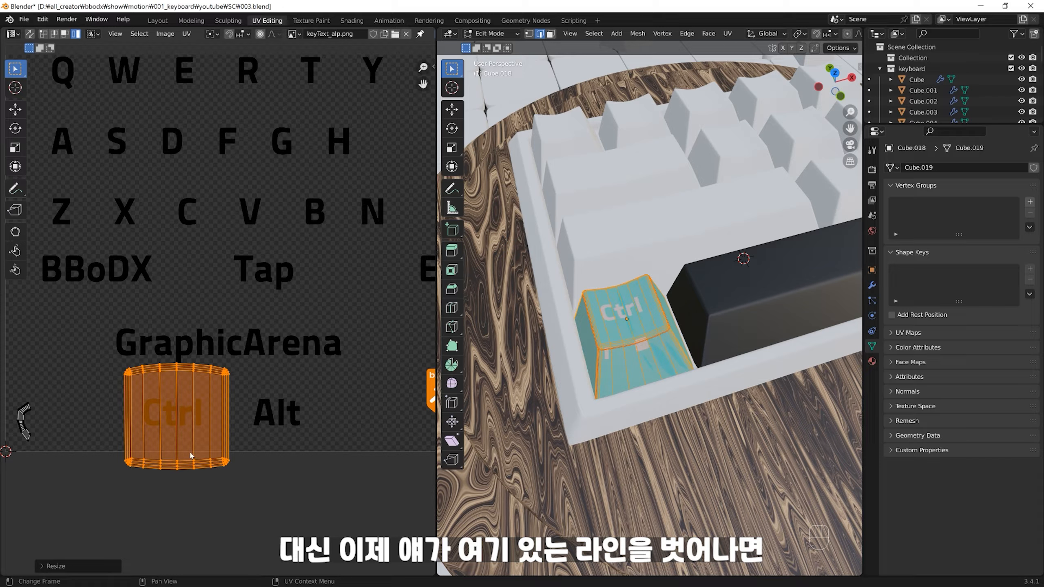
middle_click_drag(275, 388, 306, 403, "ctrl")
left_click(306, 417, "ctrl")
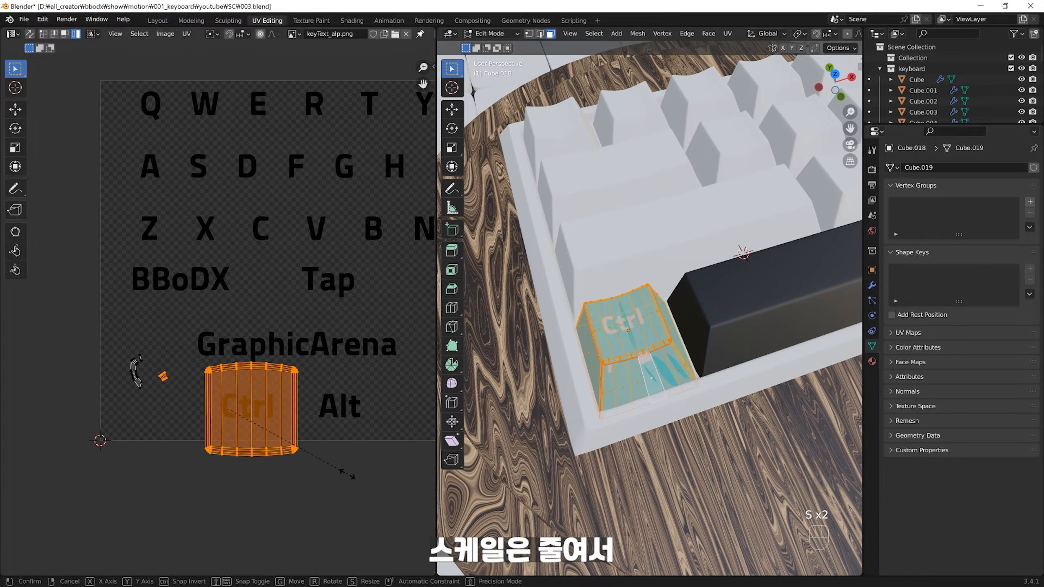
Step: Shrink and nudge the top-face UV island to frame only the Ctrl lettering, and return to Object Mode
key("s")
left_click(330, 468)
key("g")
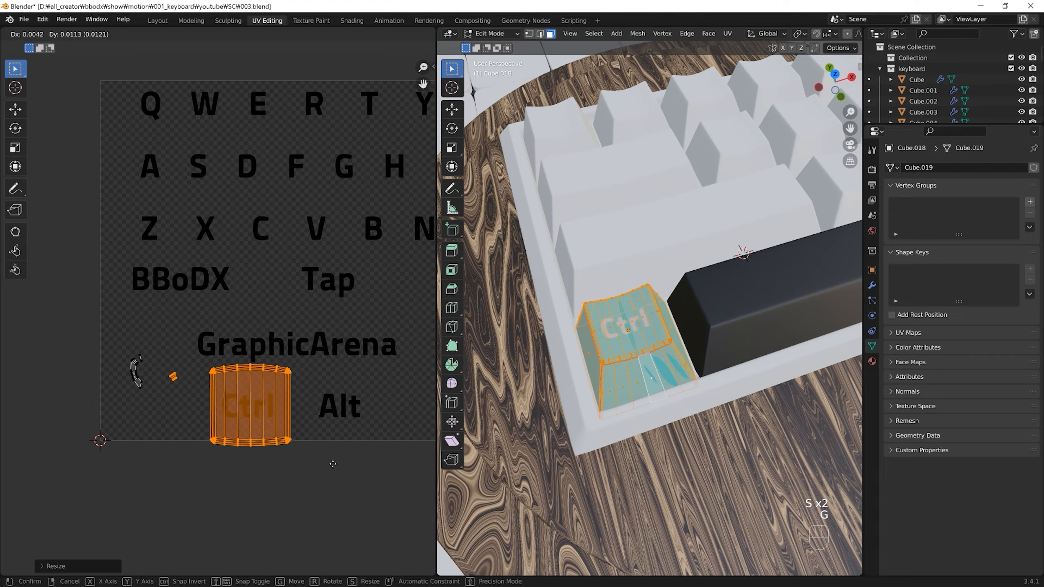
key("s")
key("g")
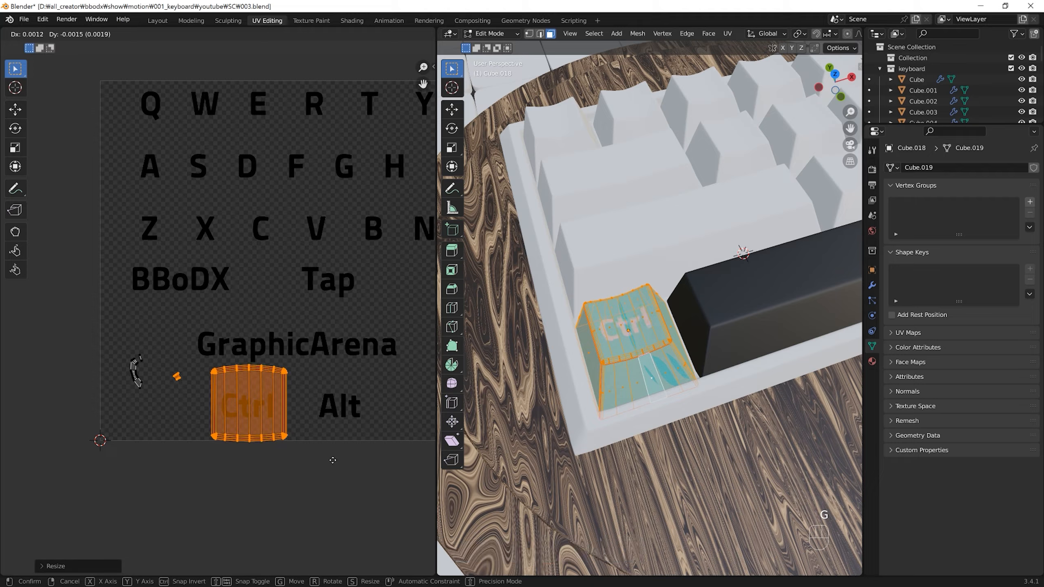
key("s")
key("g")
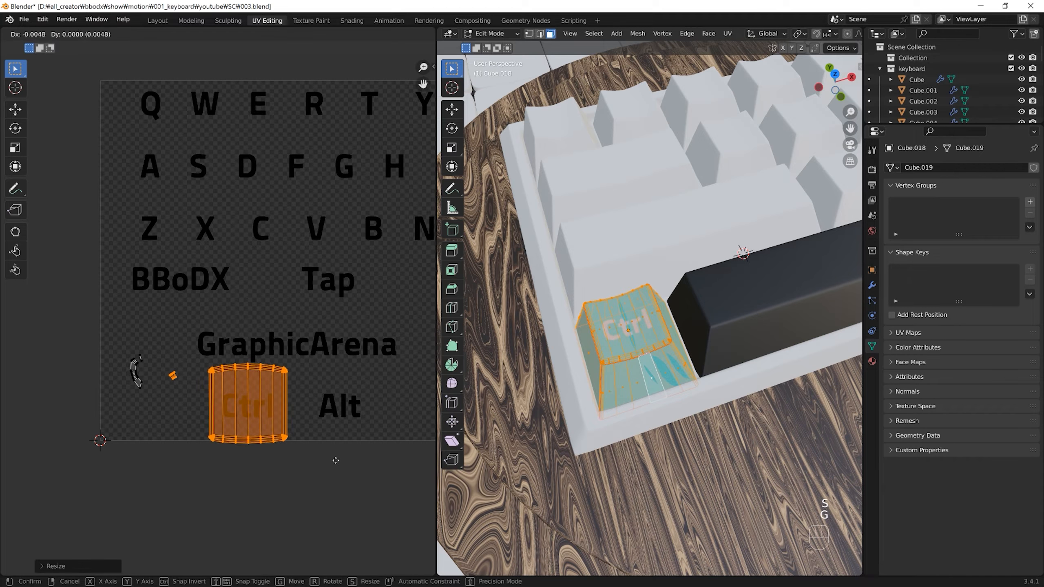
left_click(340, 468)
left_click(691, 344)
left_click(690, 345)
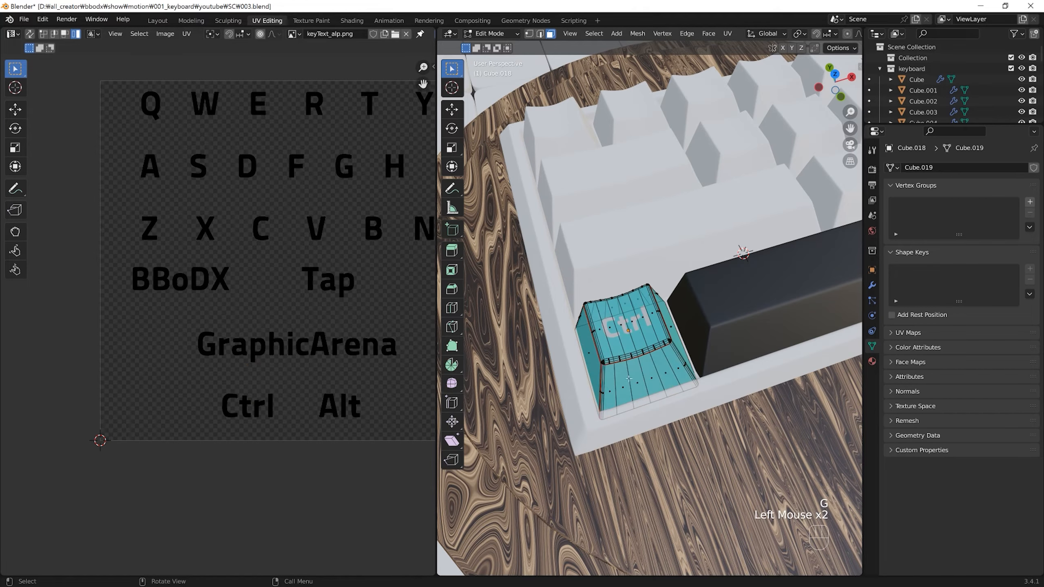
mouse_move(690, 344)
middle_mouse_down("ctrl")
mouse_move(691, 362)
mouse_move(690, 345)
mouse_move(674, 353)
mouse_move(665, 329)
mouse_move(661, 345)
mouse_move(673, 349)
middle_mouse_up("ctrl")
key("Tab")
key("alt+z")
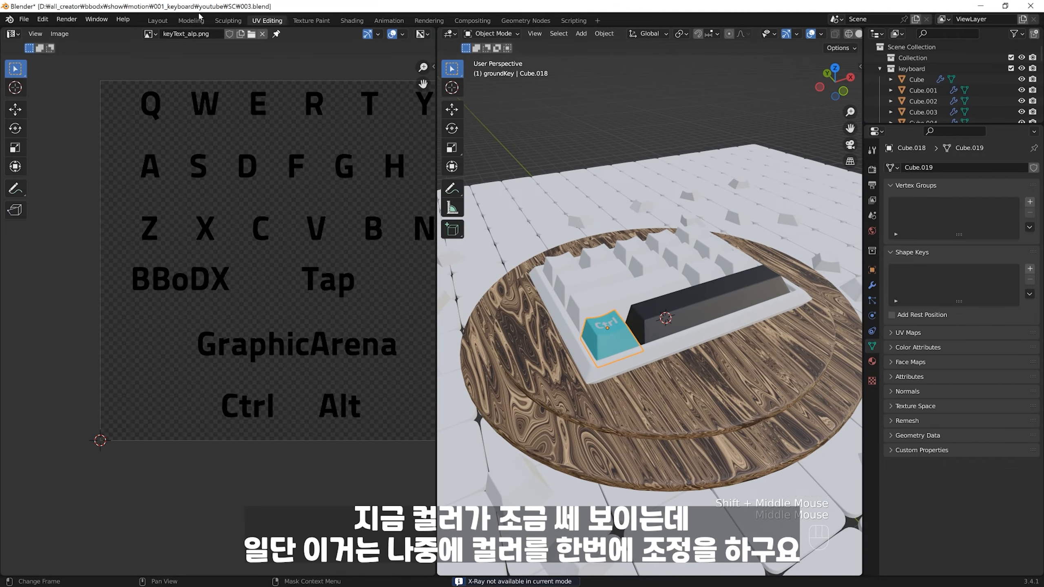
Step: Add the ten small white keys in the upper rows of the keyboard to the selection with the Ctrl key
middle_click_drag(592, 370, 586, 394, "shift")
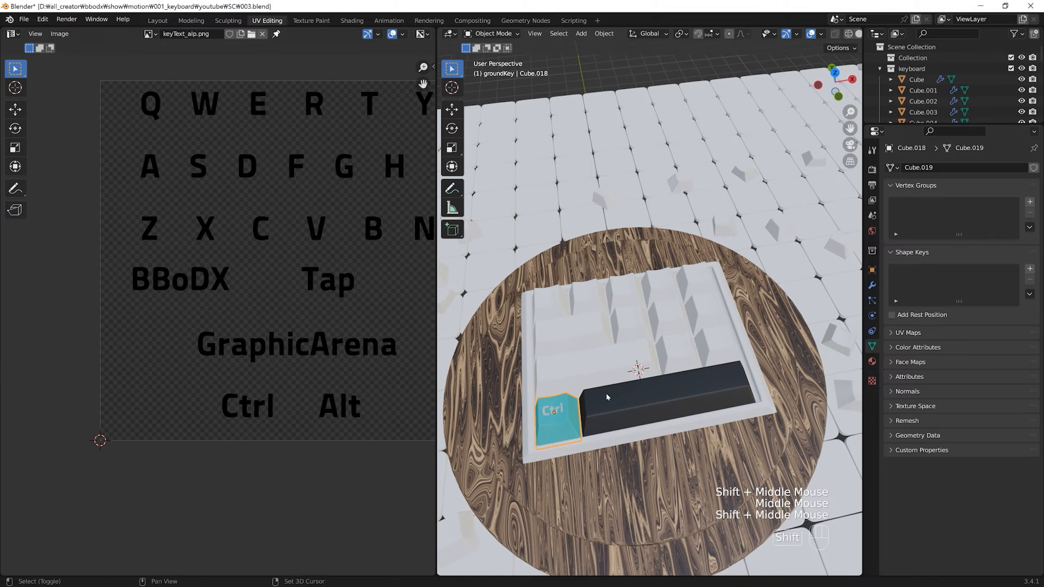
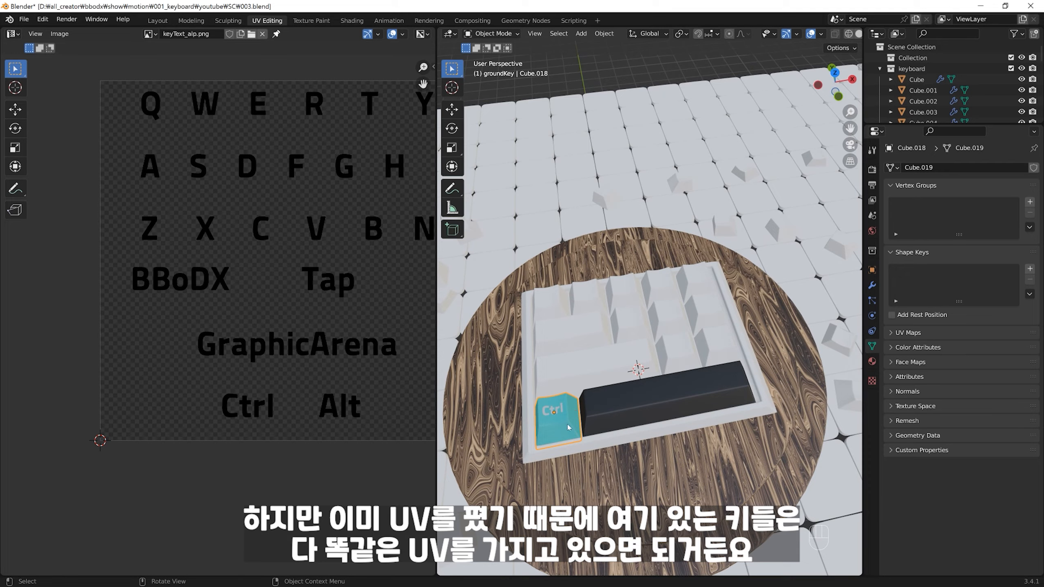
left_click(549, 304, "shift")
left_click(588, 298, "shift")
left_click(623, 293, "shift")
left_click(630, 325, "shift")
left_click(668, 314, "shift")
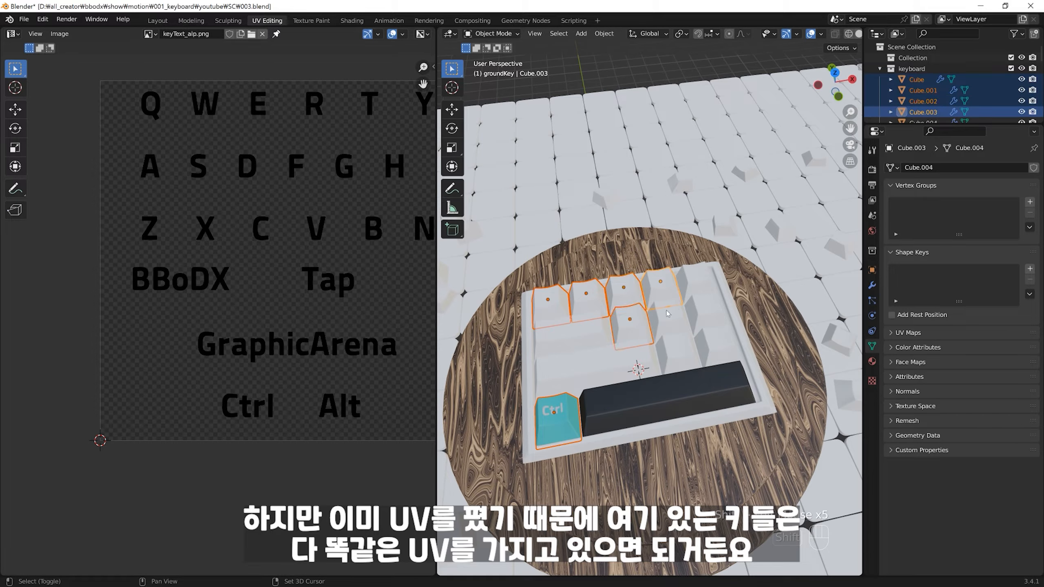
left_click(669, 313, "shift")
left_click(696, 276, "shift")
left_click(707, 307, "shift")
left_click(678, 348, "shift")
left_click(718, 340, "shift")
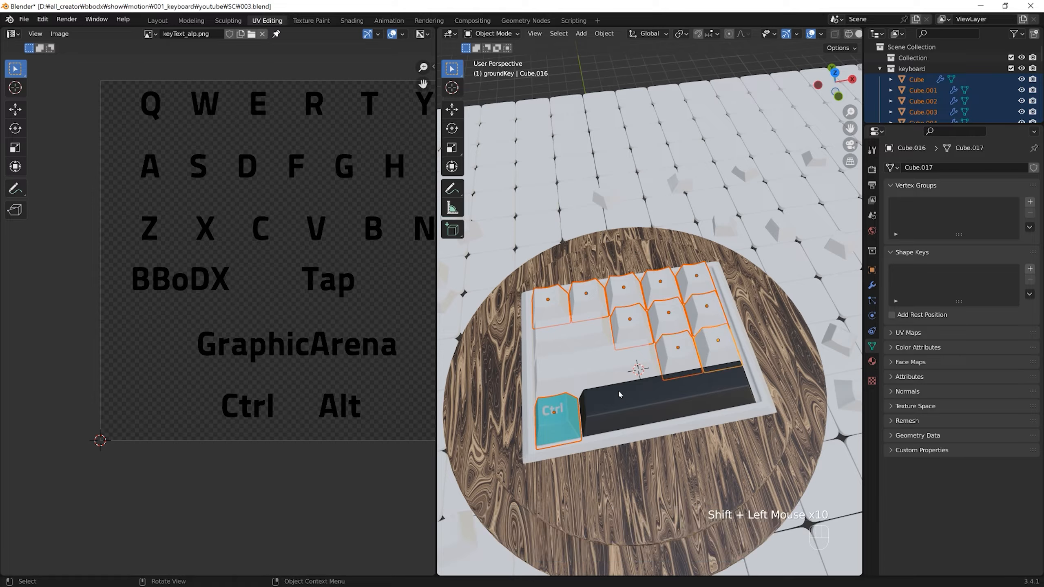
Step: Make the Ctrl key the active object and copy its UV maps to the other selected keys
left_click(556, 415, "ctrl")
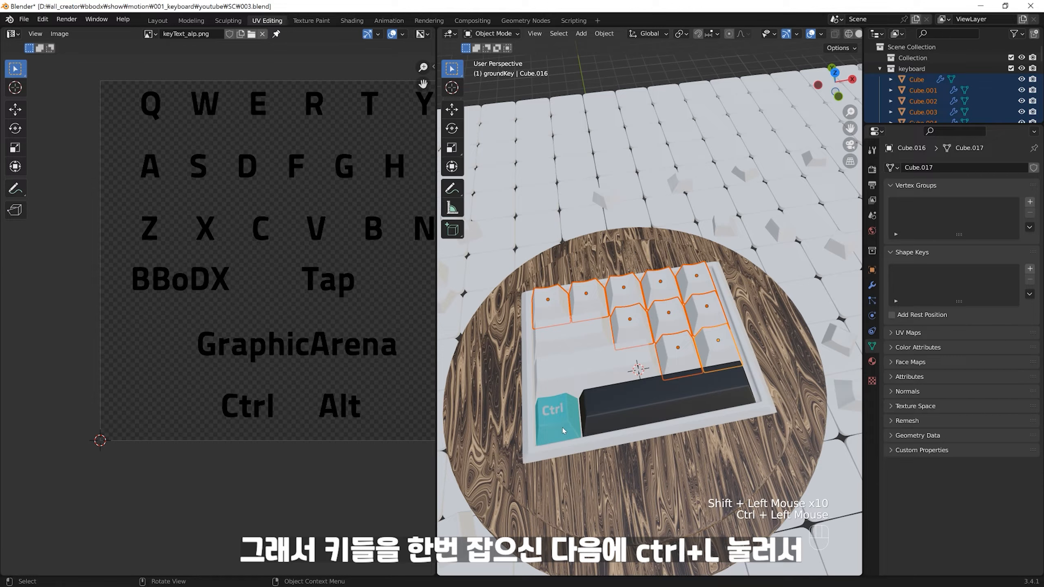
left_click(566, 438, "shift")
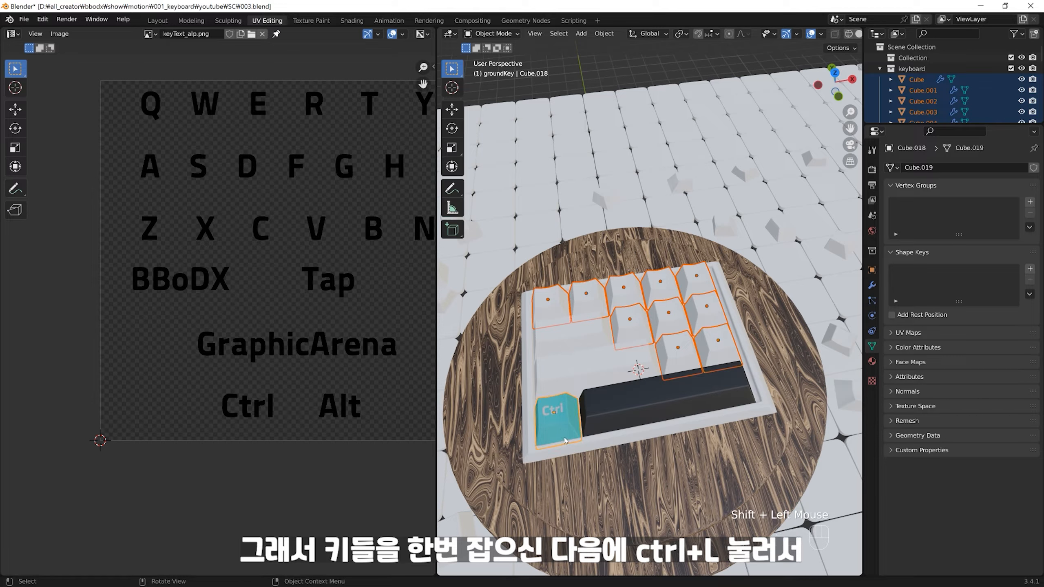
key("ctrl+l")
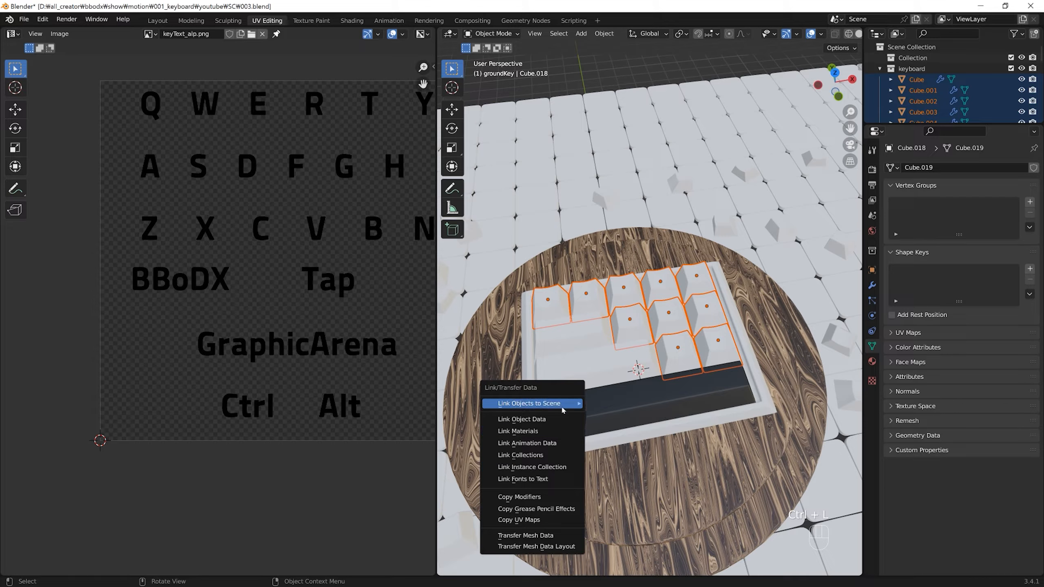
left_click(550, 520)
Step: Inspect the copied UV layout of the first key in the keyboard's back row in Edit Mode
left_click(559, 316)
key("Tab")
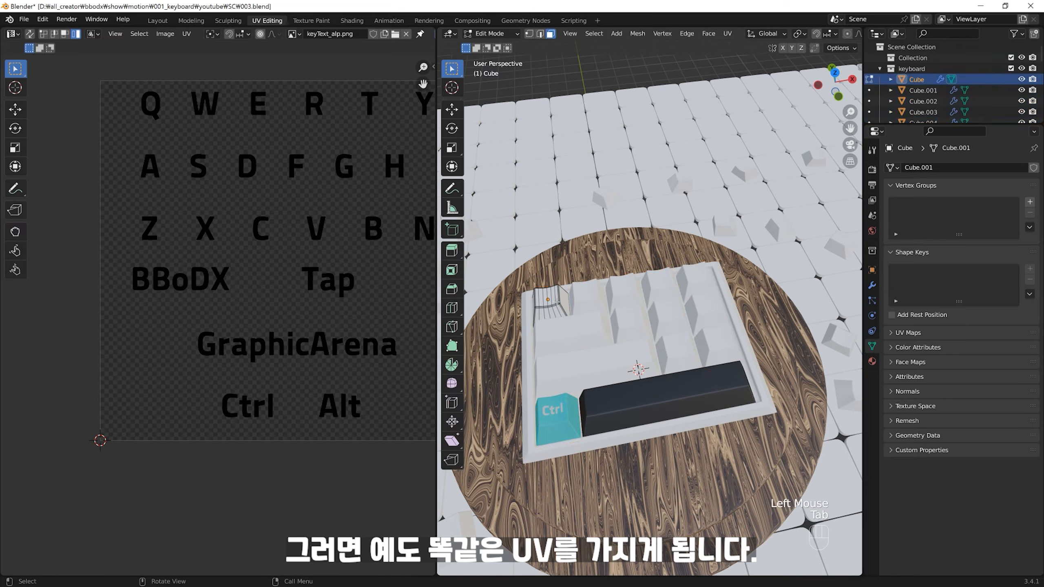
left_click_drag(507, 250, 564, 323)
key("alt+z")
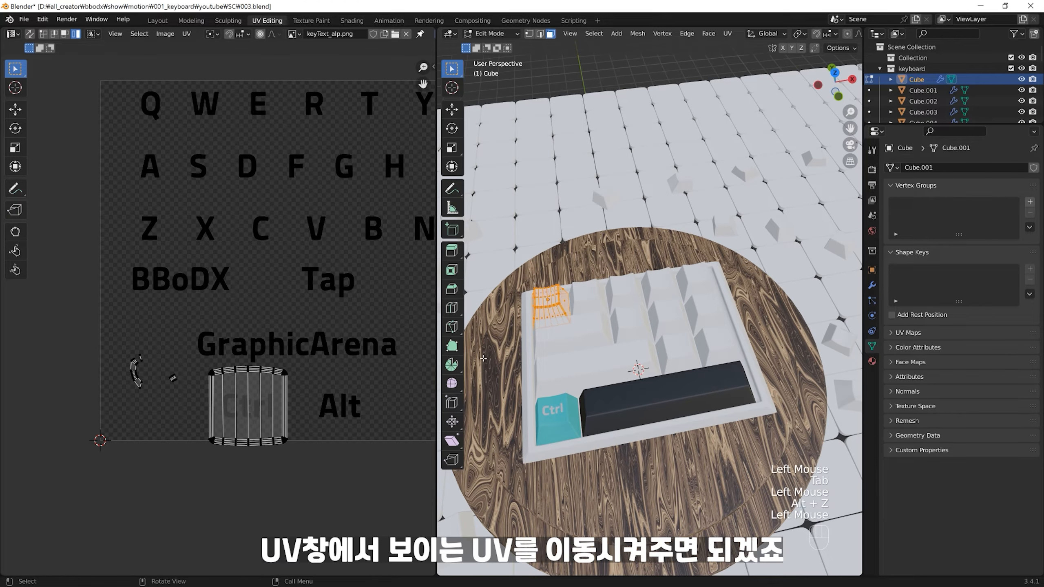
left_click(243, 447)
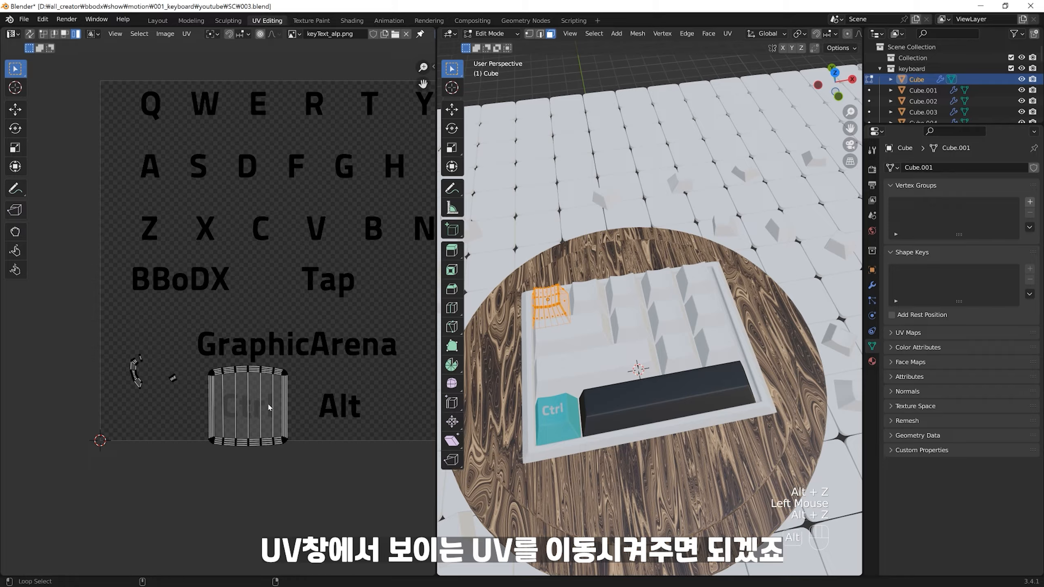
key("Tab")
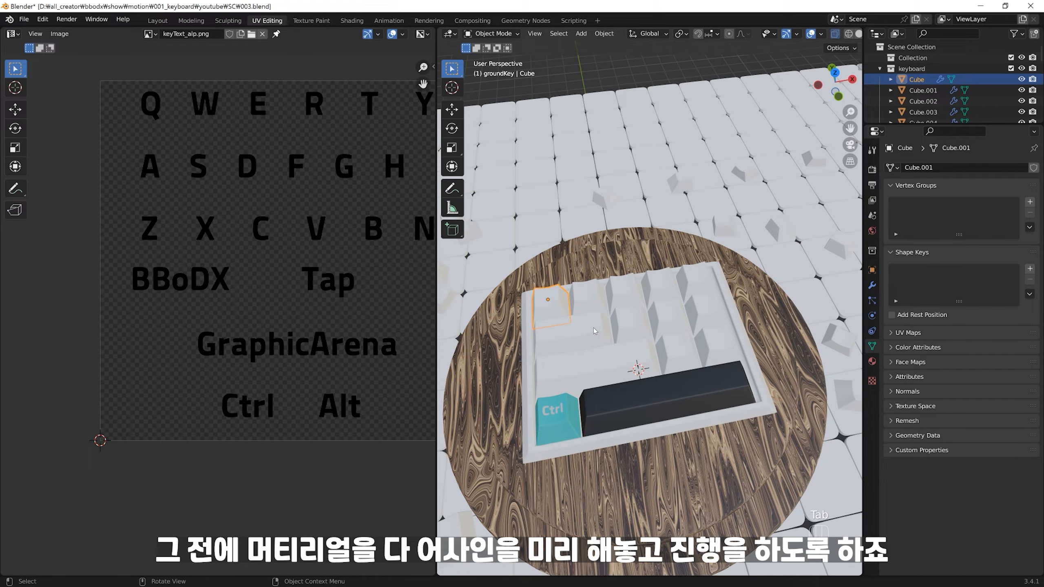
Step: Switch to the Layout workspace and select the Ctrl key to show its material nodes
left_click(159, 18)
middle_click_drag(616, 164, 534, 211, "shift")
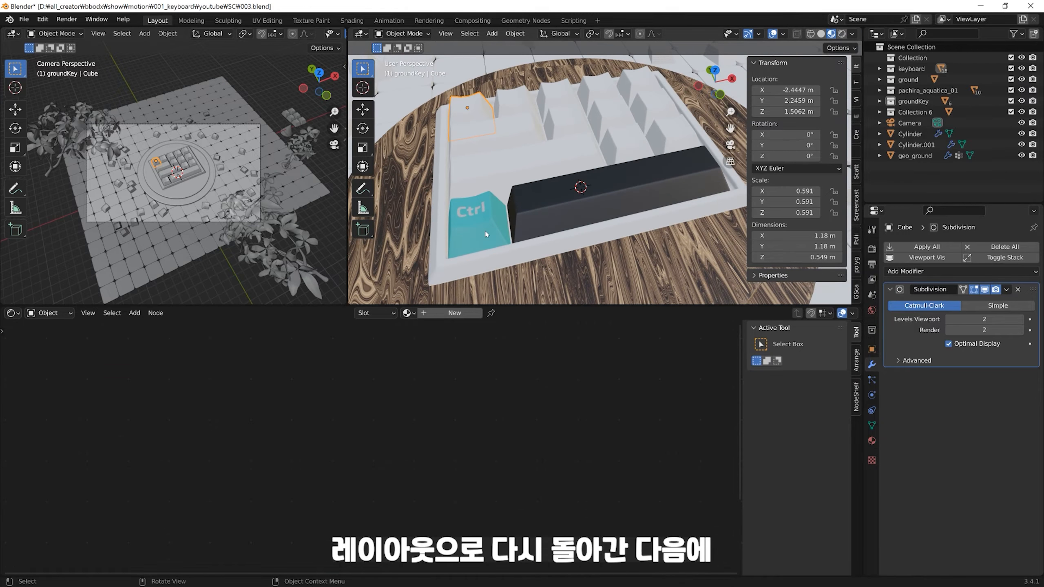
left_click(476, 222)
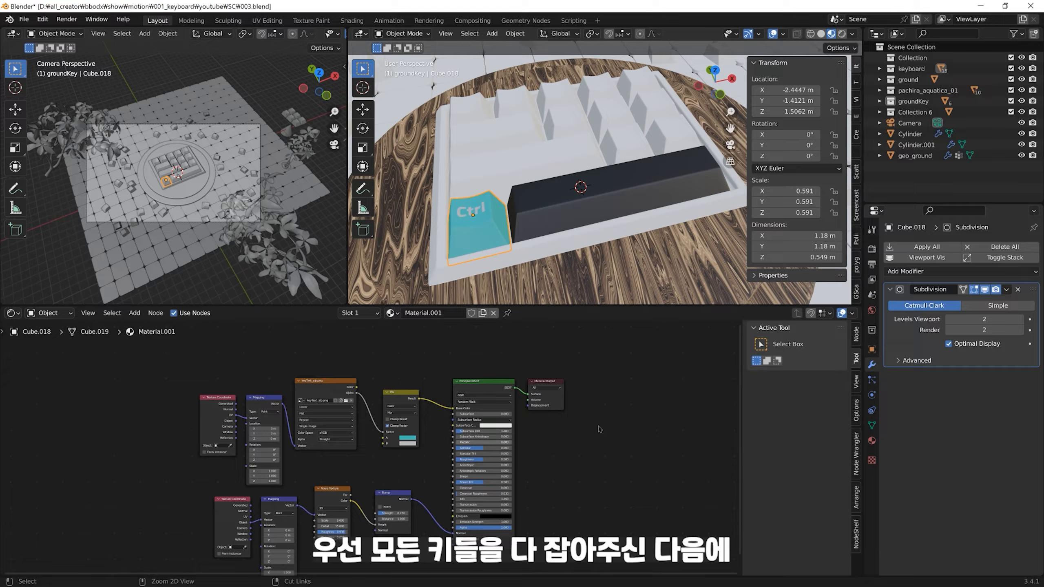
scroll(569, 375, "down", 1)
Step: Select the ten small white keys, adding the Ctrl key last as the active object
left_click(510, 107)
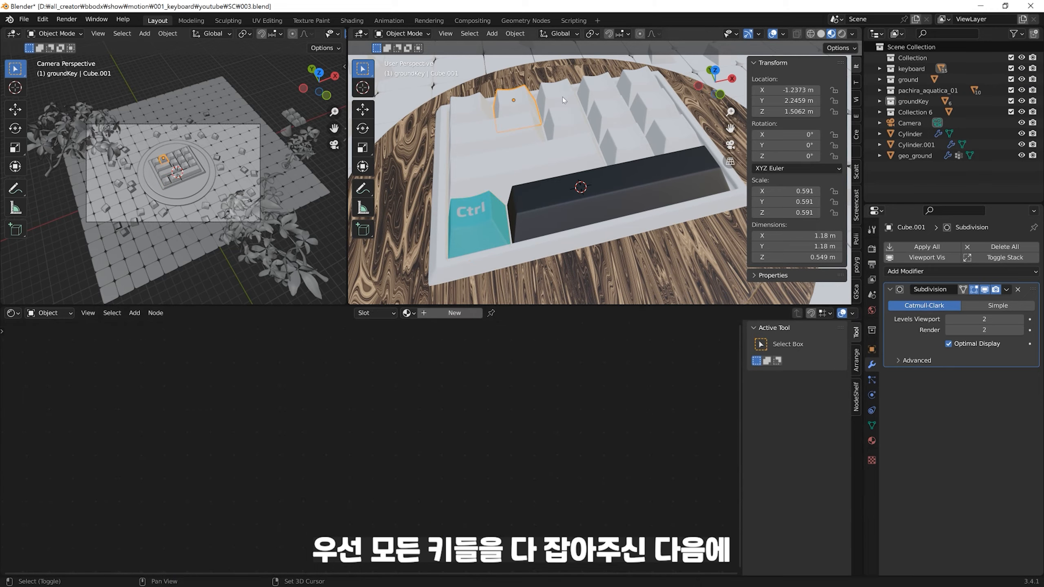
left_click(563, 97, "shift")
left_click(573, 124, "shift")
left_click(474, 113, "shift")
left_click(612, 88, "shift")
left_click(612, 111, "shift")
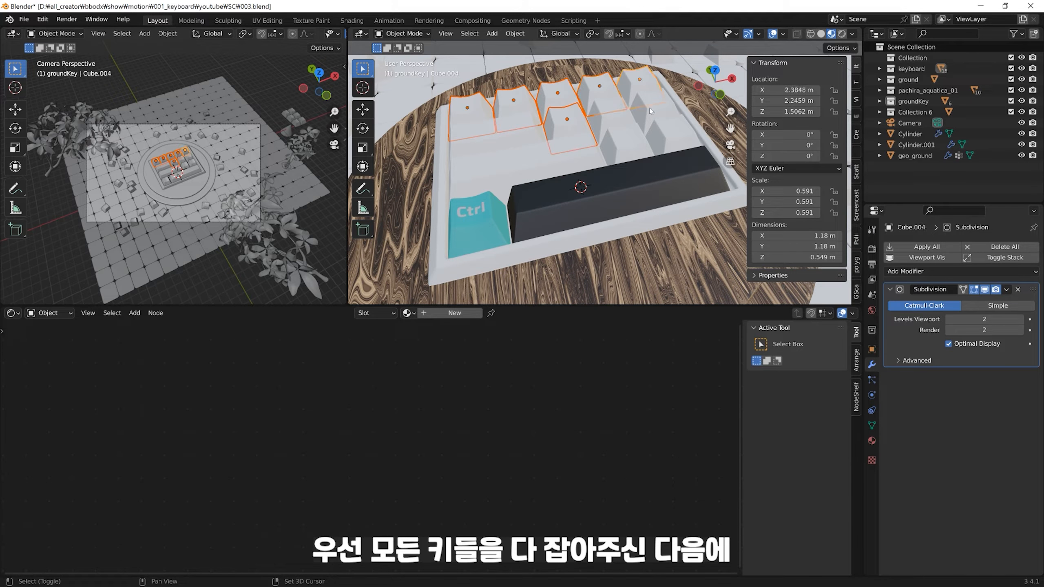
left_click(639, 80, "shift")
left_click(655, 103, "shift")
left_click(627, 141, "shift")
left_click(674, 132, "shift")
left_click(488, 235, "shift")
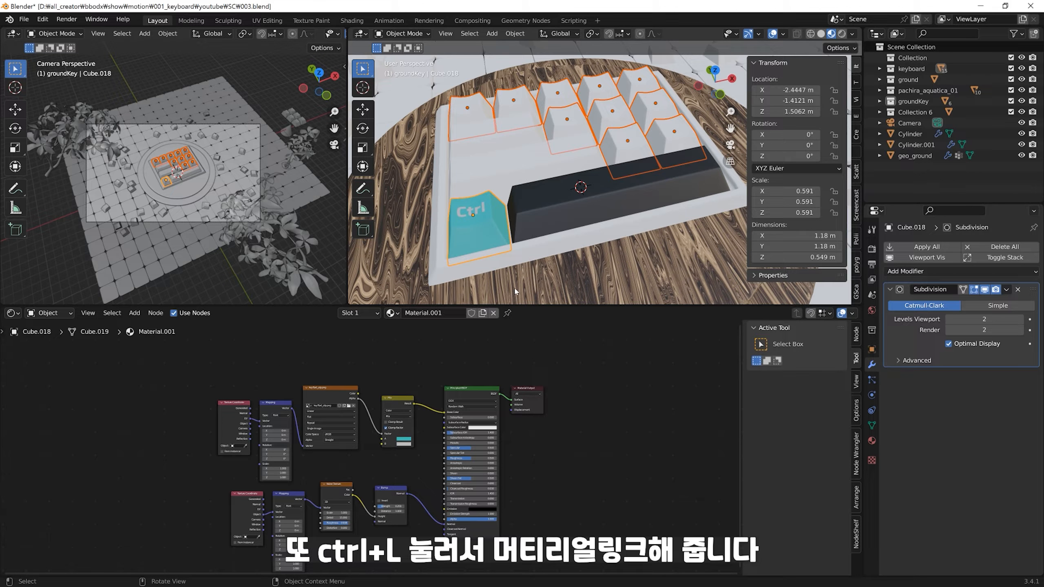
Step: Link the Ctrl key's material to all the selected keys
key("ctrl+l")
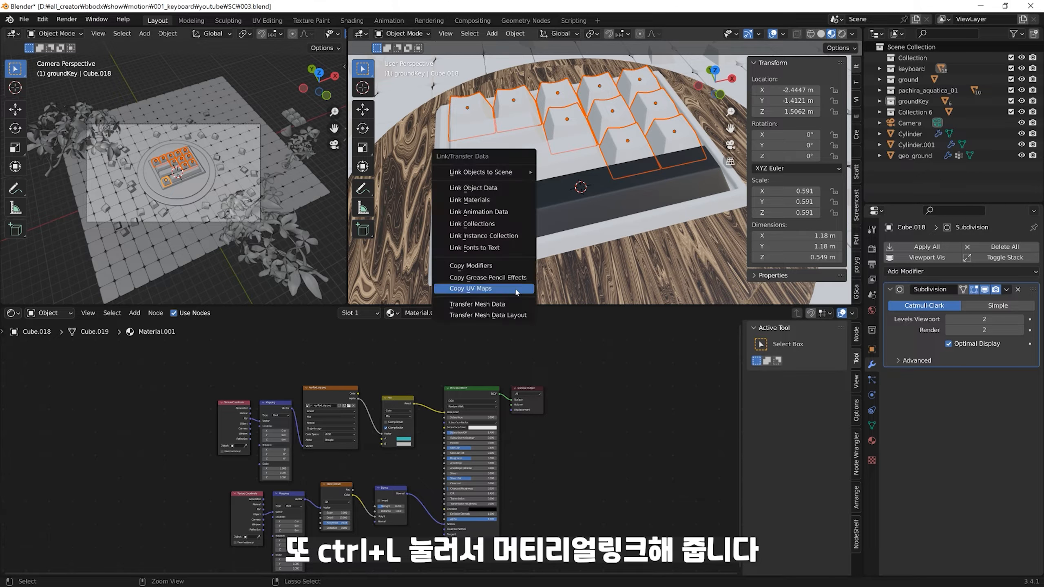
left_click(499, 207)
middle_click_drag(582, 389, 592, 401)
mouse_move(618, 185)
middle_mouse_down("shift")
mouse_move(633, 205)
mouse_move(620, 197)
middle_mouse_up("shift")
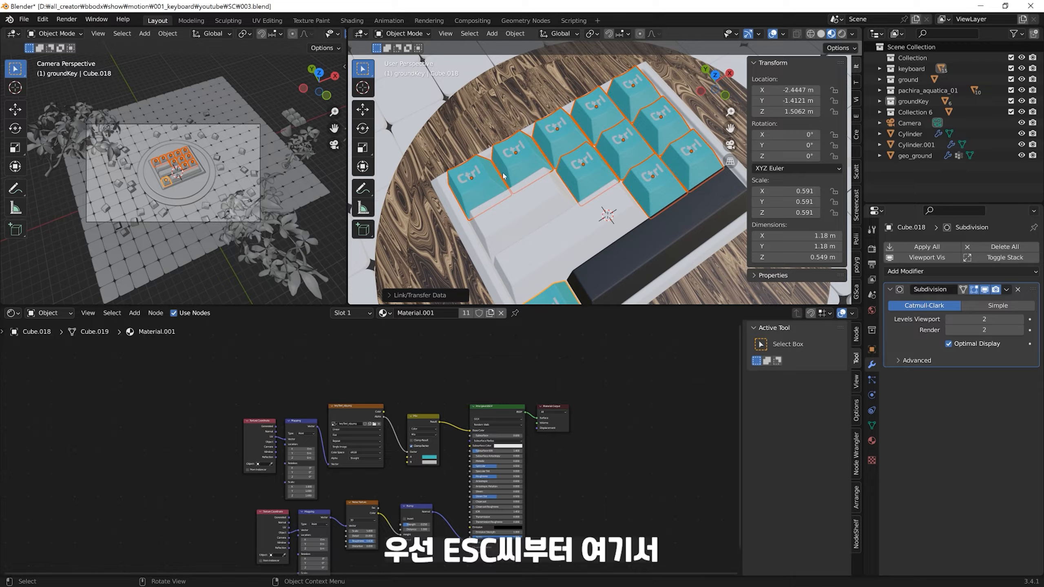
Step: Give the first back-row key its own material copy with an orange Mix colour A, and select the second key in that row
left_click(487, 189)
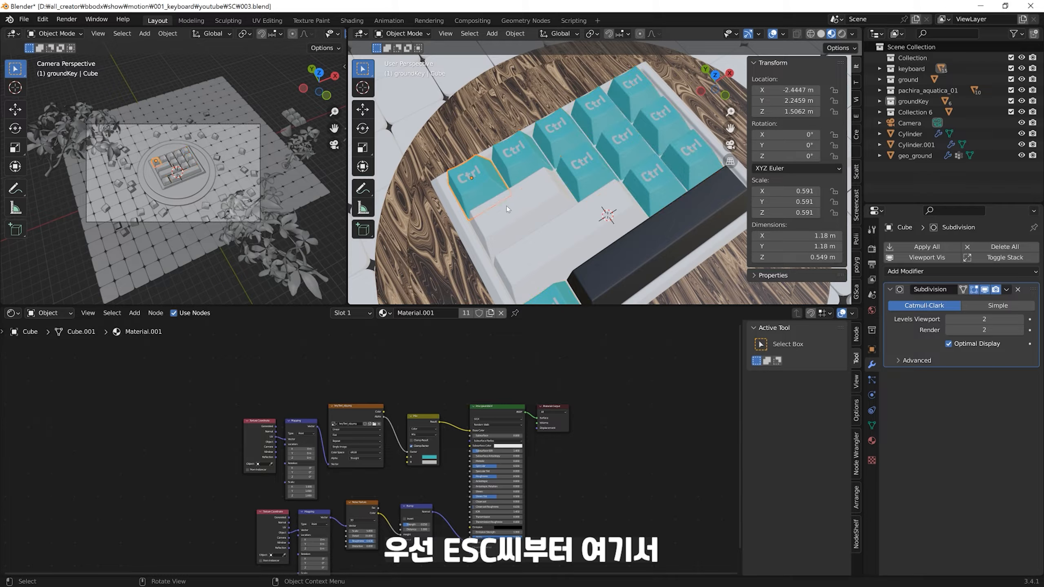
left_click(490, 313)
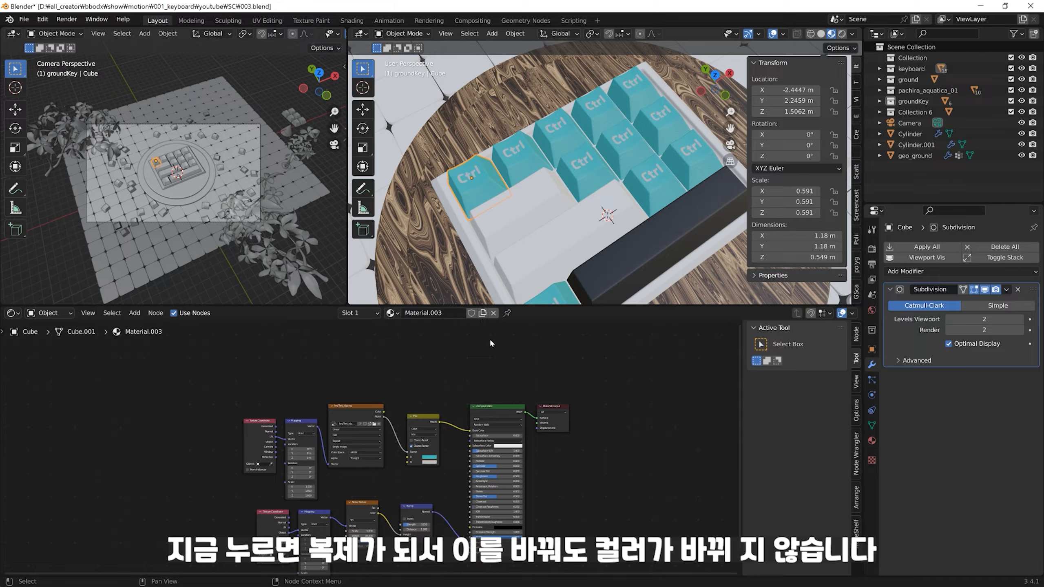
middle_click_drag(486, 339, 513, 384, "ctrl")
left_click(493, 421)
left_click(506, 353)
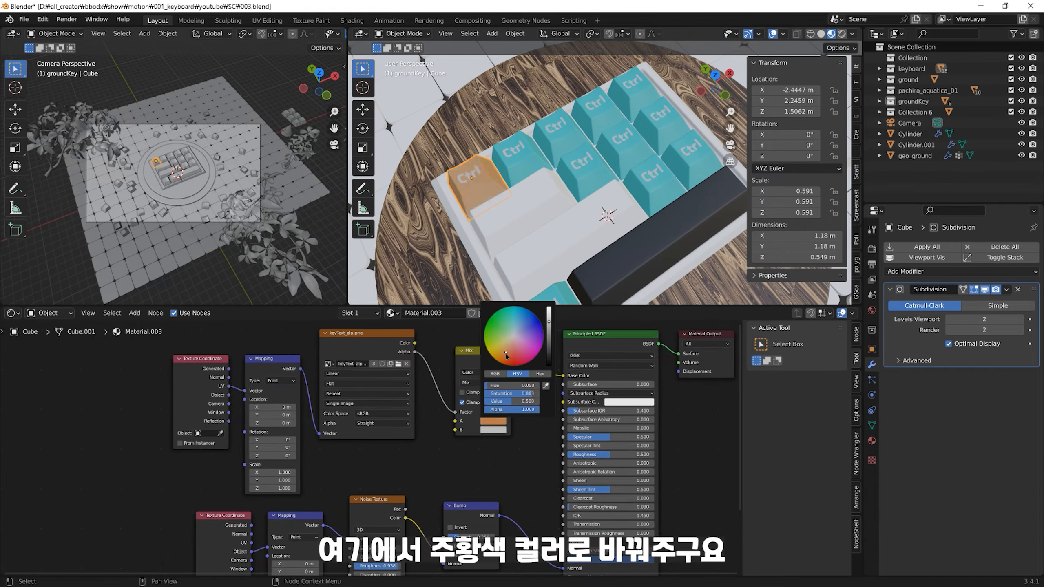
left_click_drag(507, 353, 505, 360)
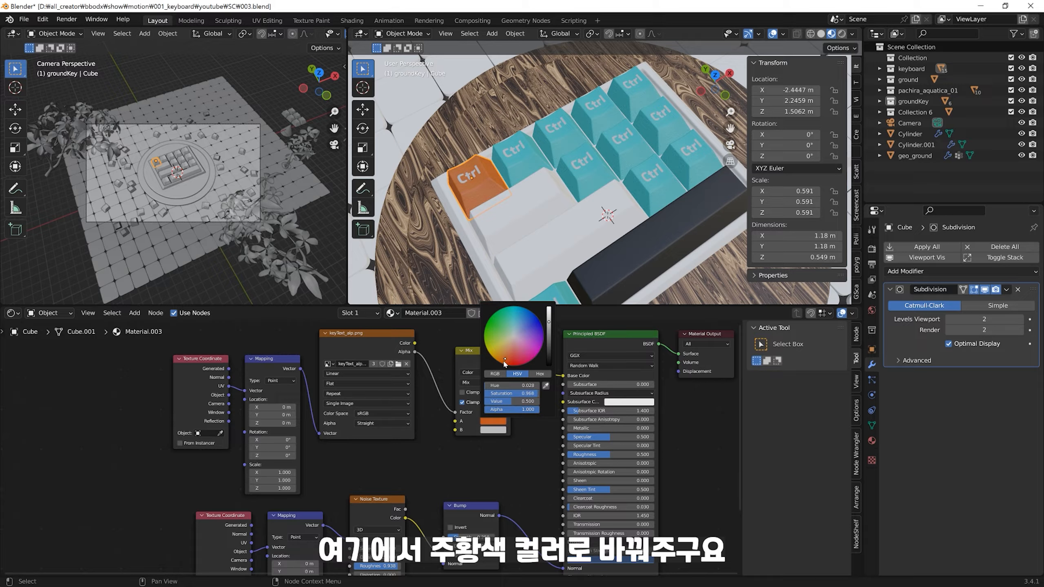
left_click(516, 152)
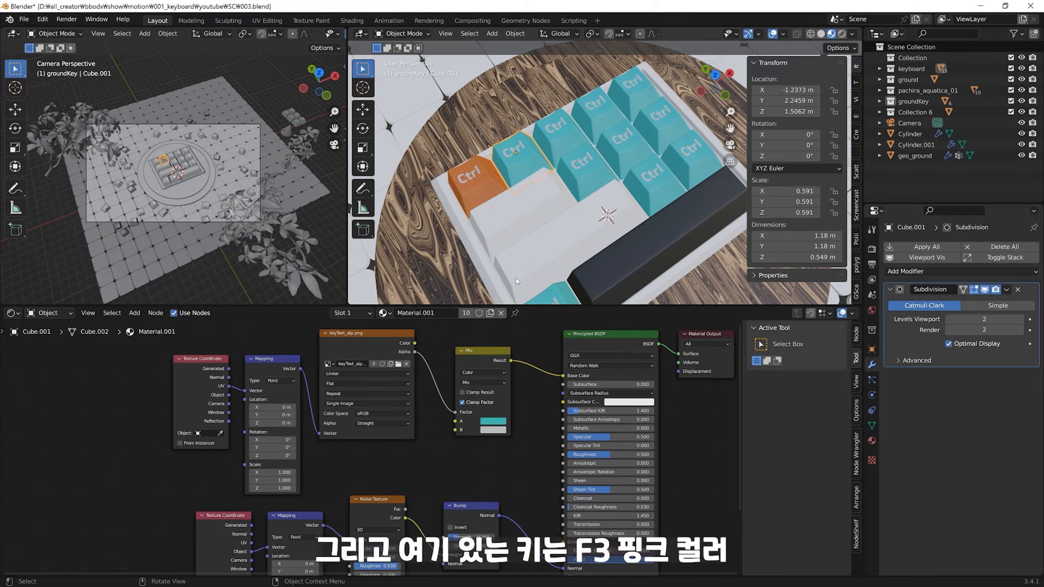
left_click(492, 422)
left_click_drag(517, 351, 529, 352)
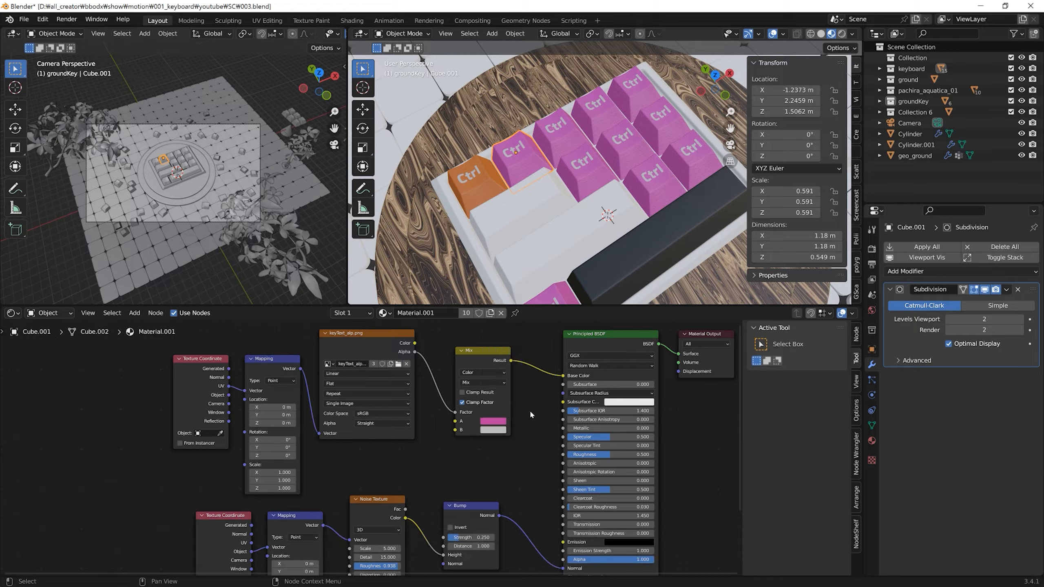
key("ctrl+z")
Step: Make the second back-row key's material a separate copy and set its Mix colour A to purple
left_click(490, 312)
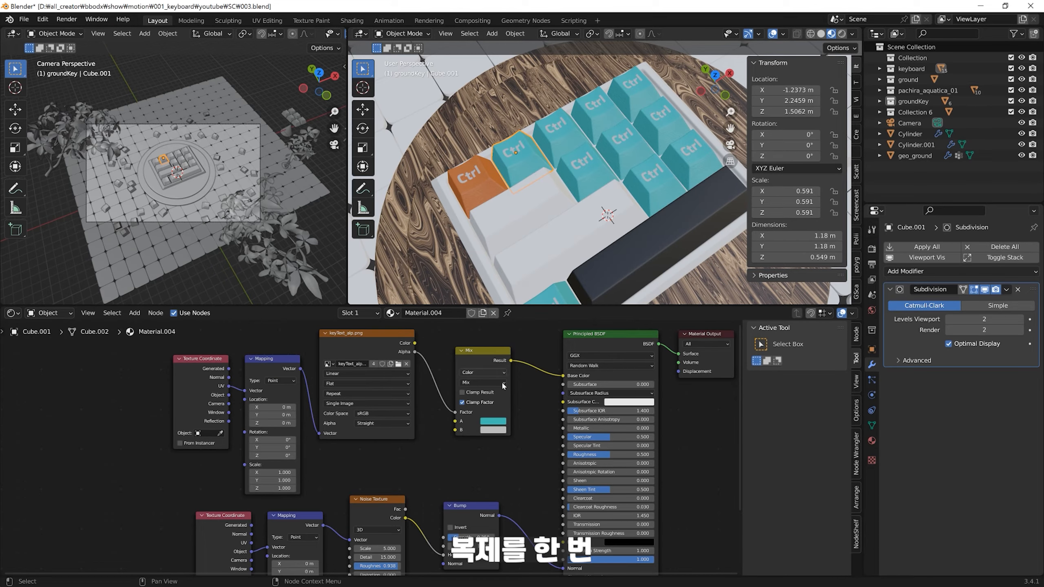
middle_click_drag(497, 425, 460, 434, "shift")
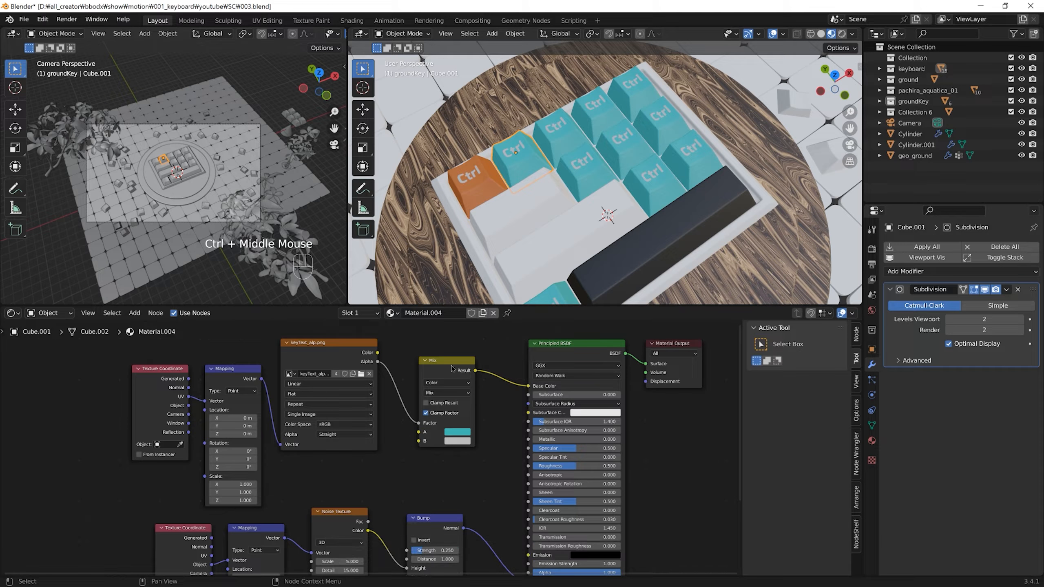
left_click(458, 431)
left_click(482, 361)
left_click_drag(484, 362, 499, 354)
left_click_drag(514, 331, 517, 344)
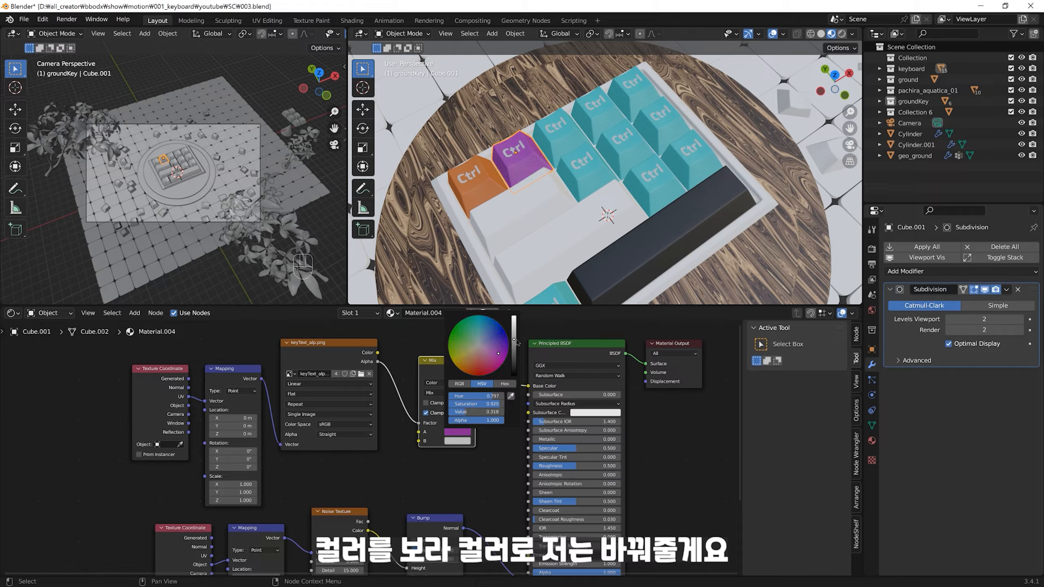
left_click(519, 329)
Step: Give the third back-row key its own material copy and darken its Mix colour A to black
left_click(557, 131)
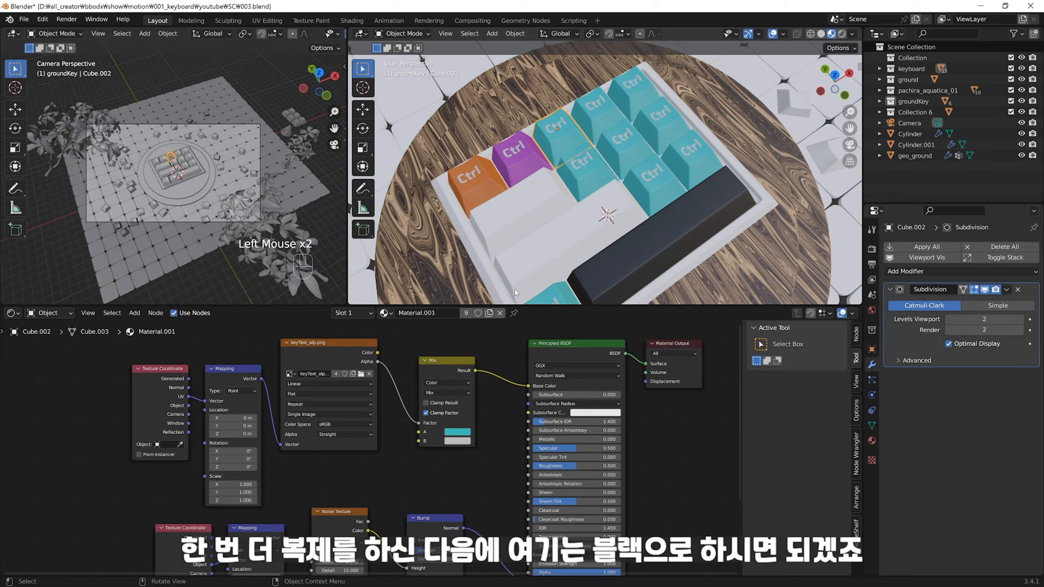
left_click(465, 313)
left_click(463, 432)
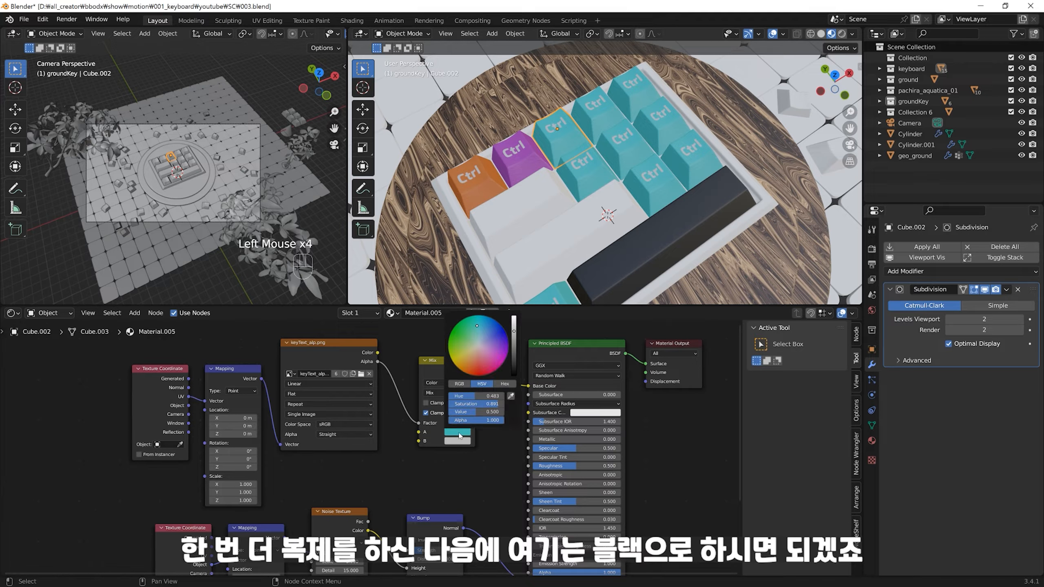
left_click_drag(515, 348, 517, 372)
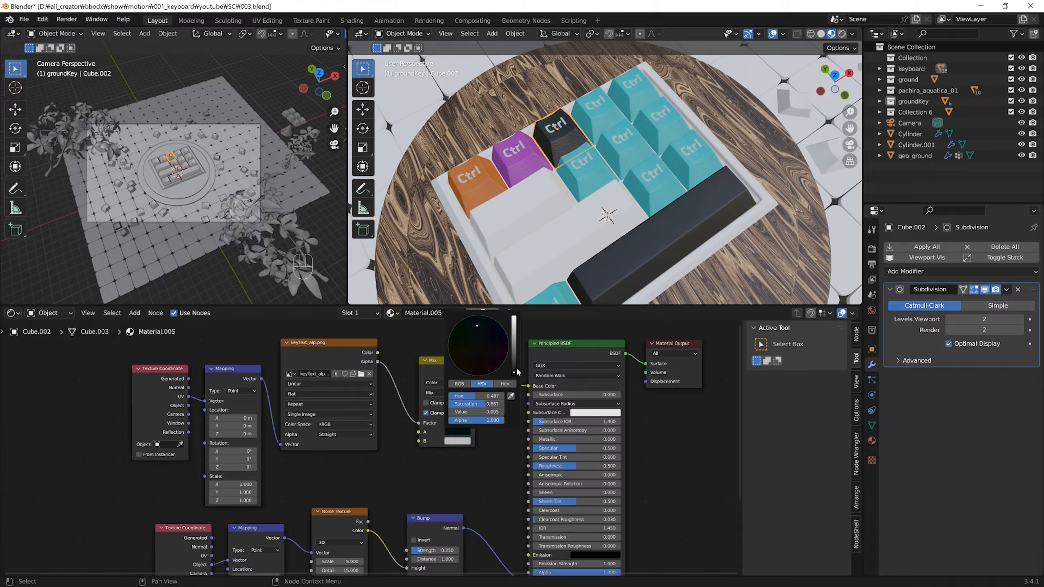
Step: Select the two wide white keys and all teal keys except the front-corner one, add the space bar last, and link its material to them
left_click(623, 142)
left_click(588, 175, "shift")
left_click(654, 181, "shift")
left_click(691, 162, "shift")
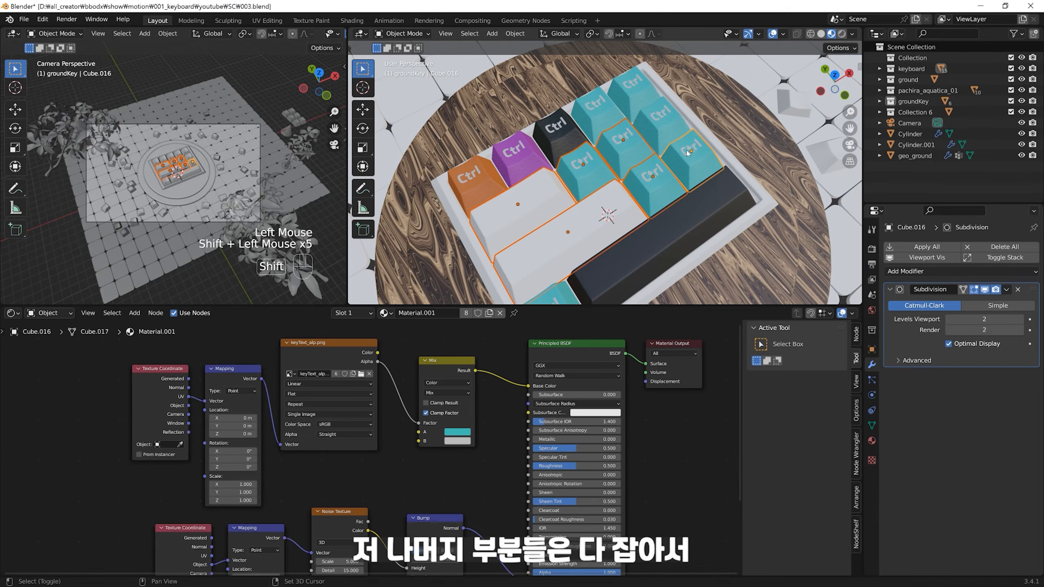
left_click(658, 228, "shift")
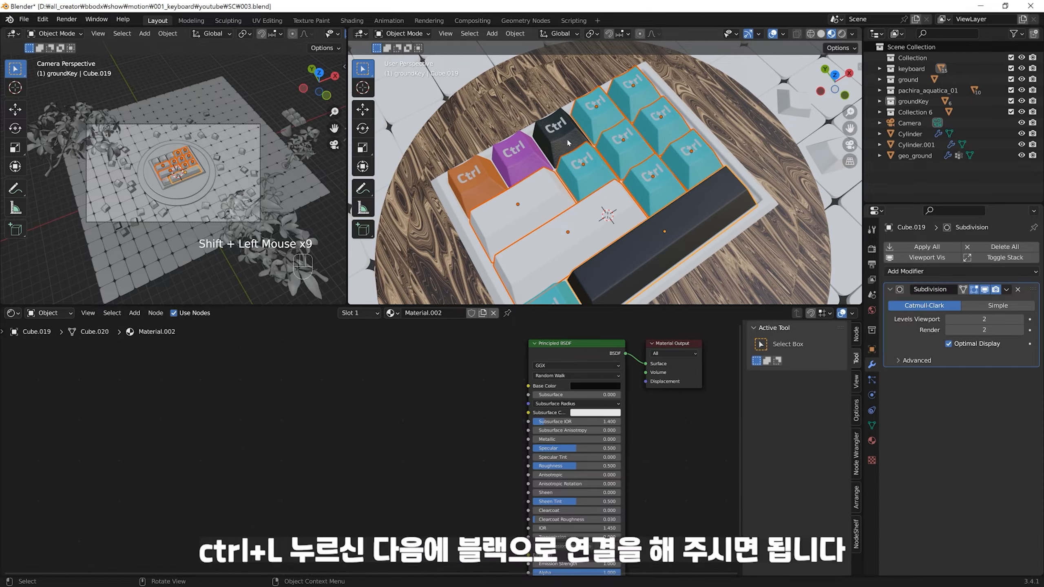
key("ctrl+l")
left_click(565, 160)
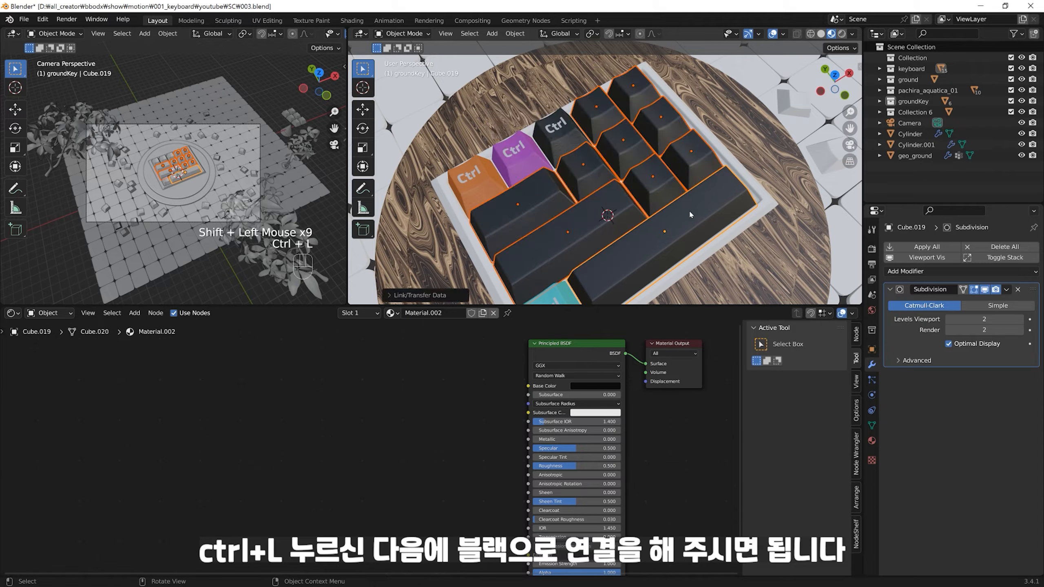
Step: Add the black lettered key to the selection as the active object and link its material to all selected keys
middle_click_drag(688, 209, 596, 148, "ctrl")
left_click(577, 153, "shift")
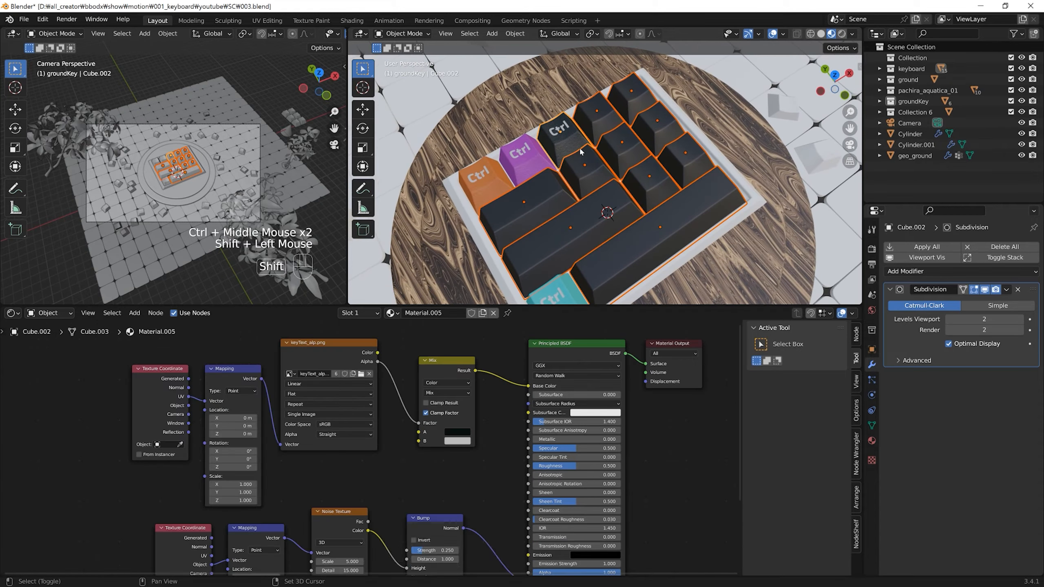
key("ctrl+l")
left_click(571, 140)
middle_click_drag(644, 220, 654, 219, "ctrl")
left_click(708, 96)
Step: Enter Edit Mode on the orange key and select all its faces with X-ray enabled
middle_click_drag(633, 185, 658, 173, "shift")
middle_click_drag(659, 174, 596, 181, "ctrl")
left_click(517, 169)
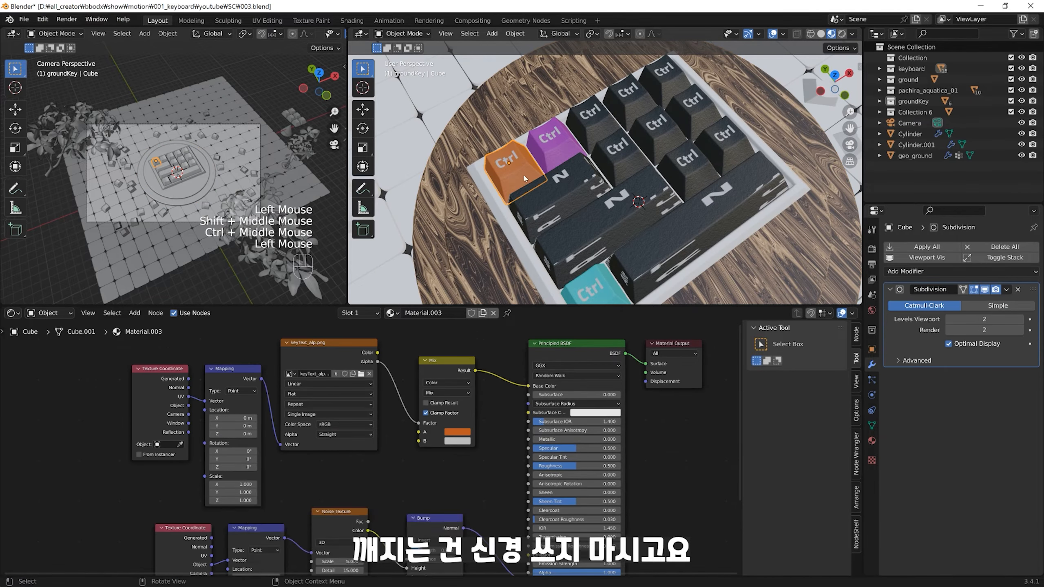
key("Tab")
key("alt+z")
left_click_drag(631, 259, 480, 118)
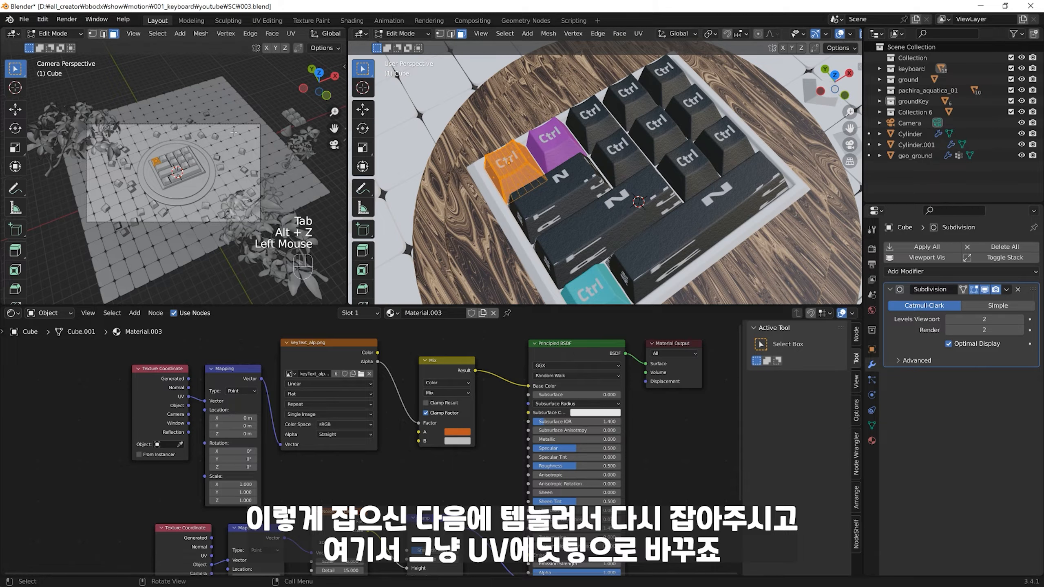
Step: Change the camera view area to the UV Editor and move the orange key's top island from Ctrl onto ESC
left_click(14, 34)
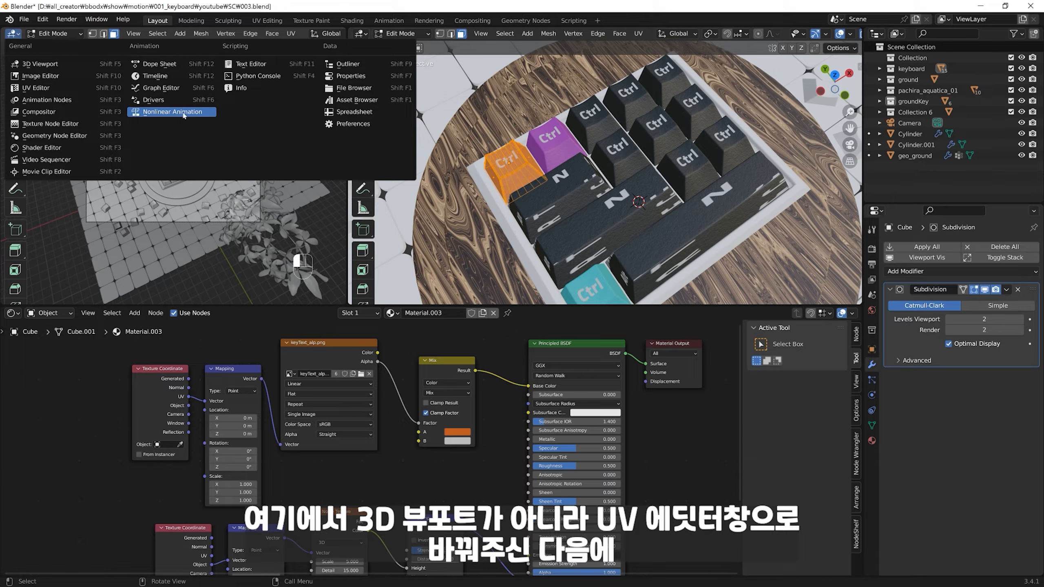
left_click(63, 88)
middle_click_drag(64, 78, 200, 161, "ctrl")
left_click_drag(216, 176, 134, 281)
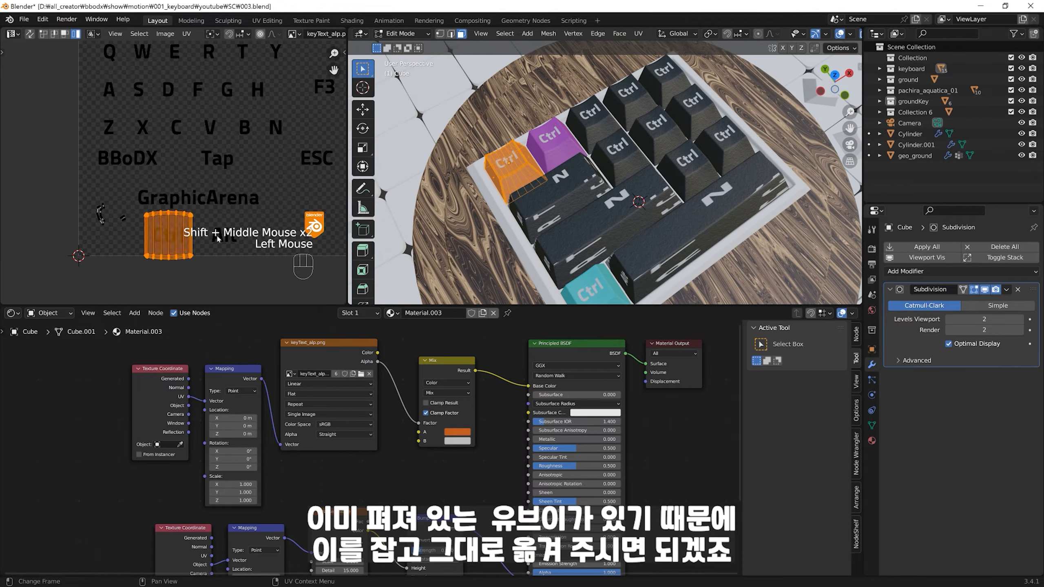
middle_click_drag(233, 240, 194, 263, "shift")
key("g")
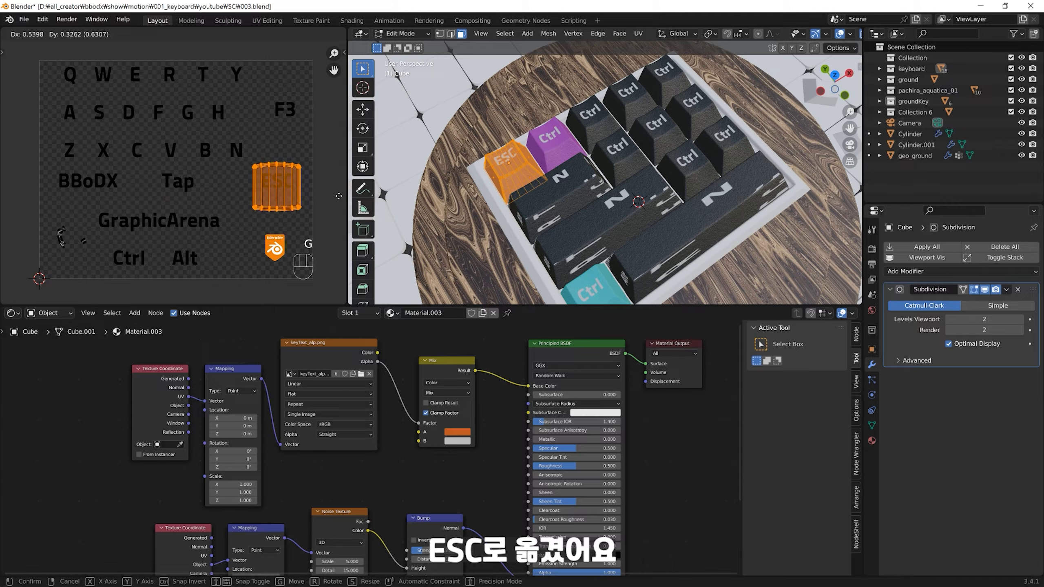
left_click(338, 195)
Step: View the keyboard from the top and nudge the orange key's UV island until the ESC lettering sits more centrally
middle_click_drag(559, 193, 577, 199, "alt")
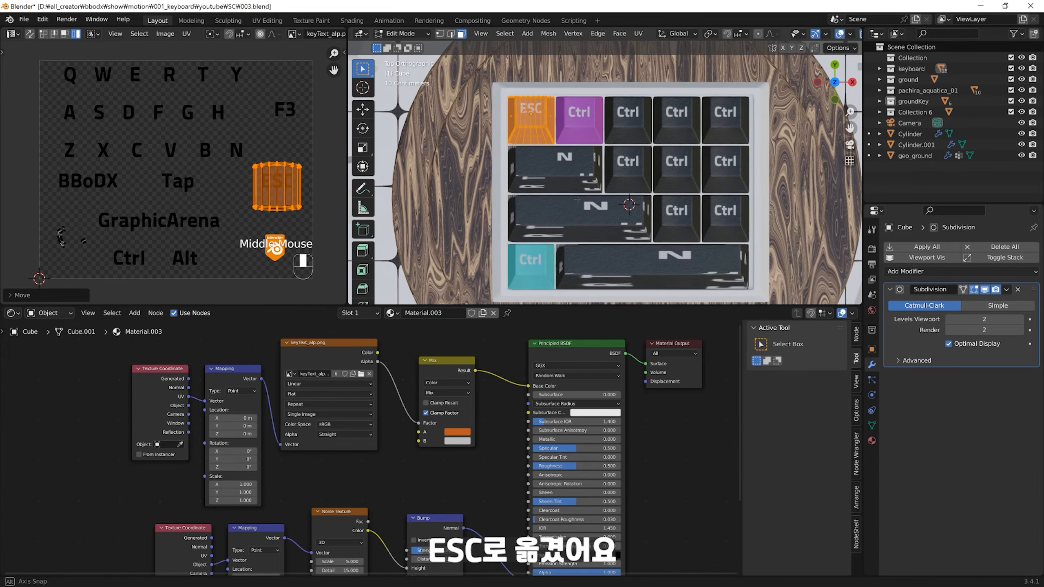
left_click(578, 140)
double_click(530, 117)
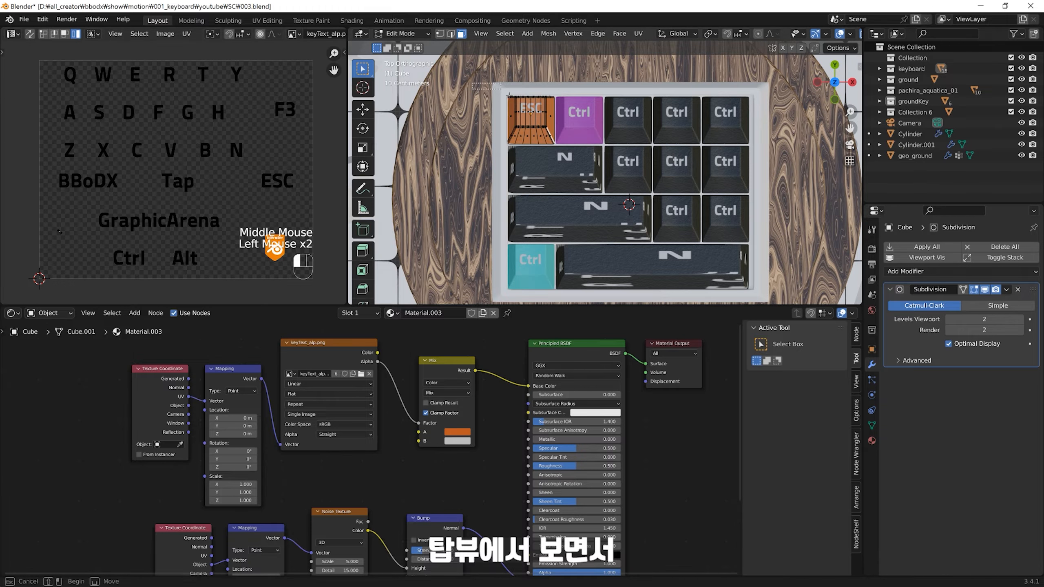
key("g")
key("shift")
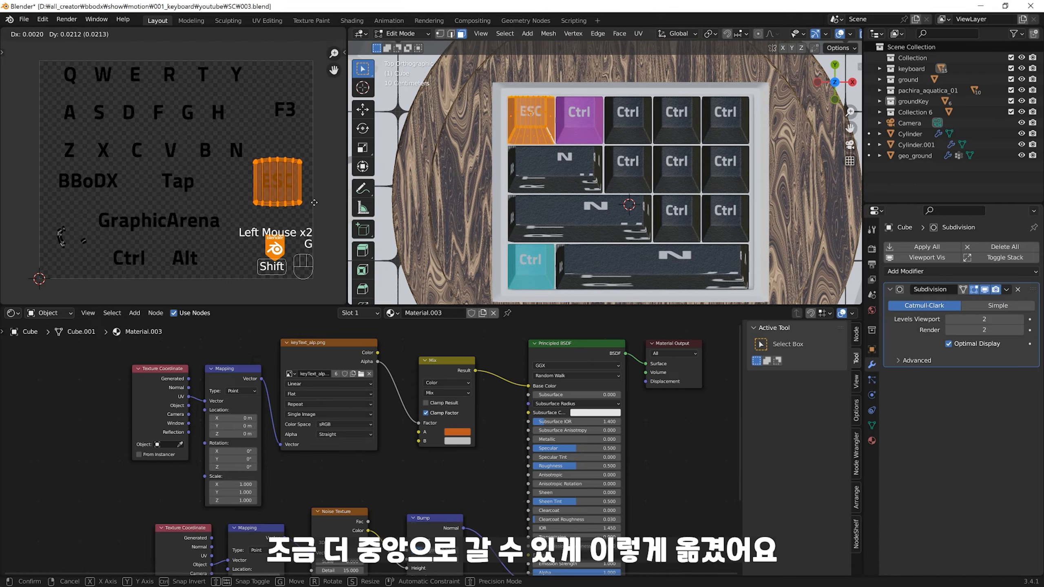
left_click(313, 200)
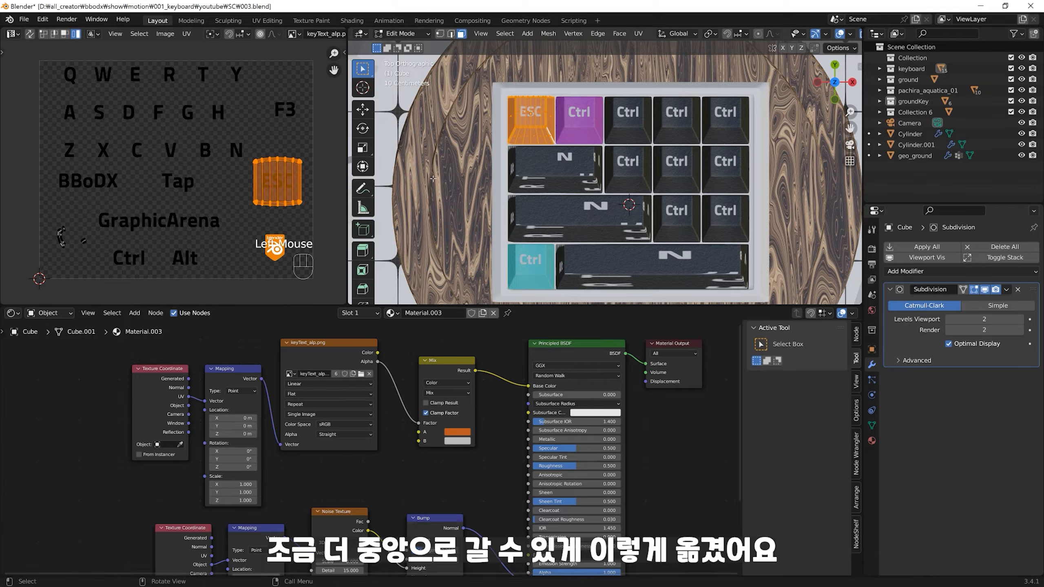
Step: Edit the purple key, select its faces and move its top UV island onto F3
key("Tab")
left_click(584, 126)
key("Tab")
double_click(587, 136)
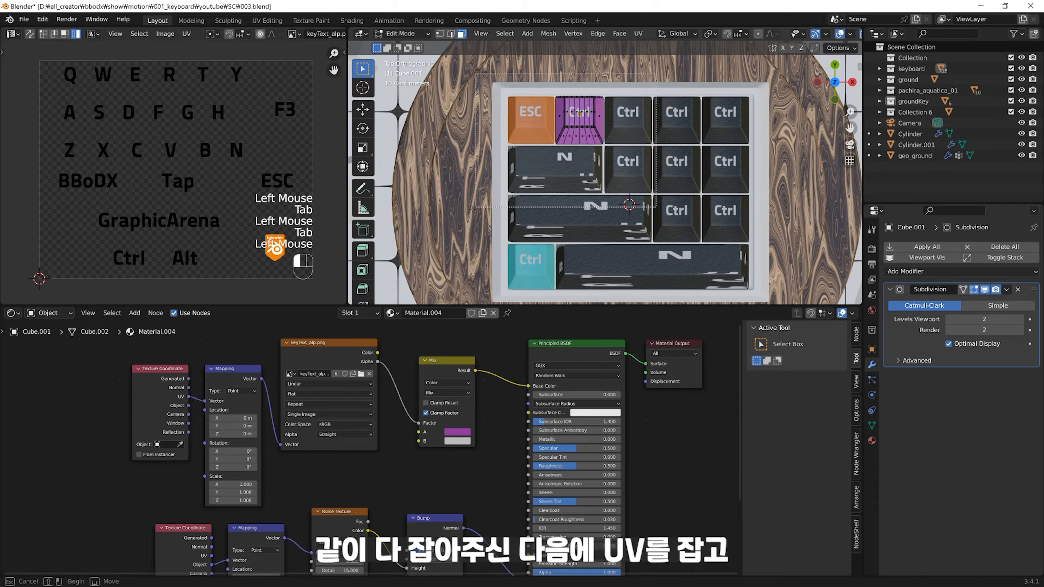
left_click_drag(187, 291, 110, 263)
left_click_drag(174, 204, 102, 301)
key("g")
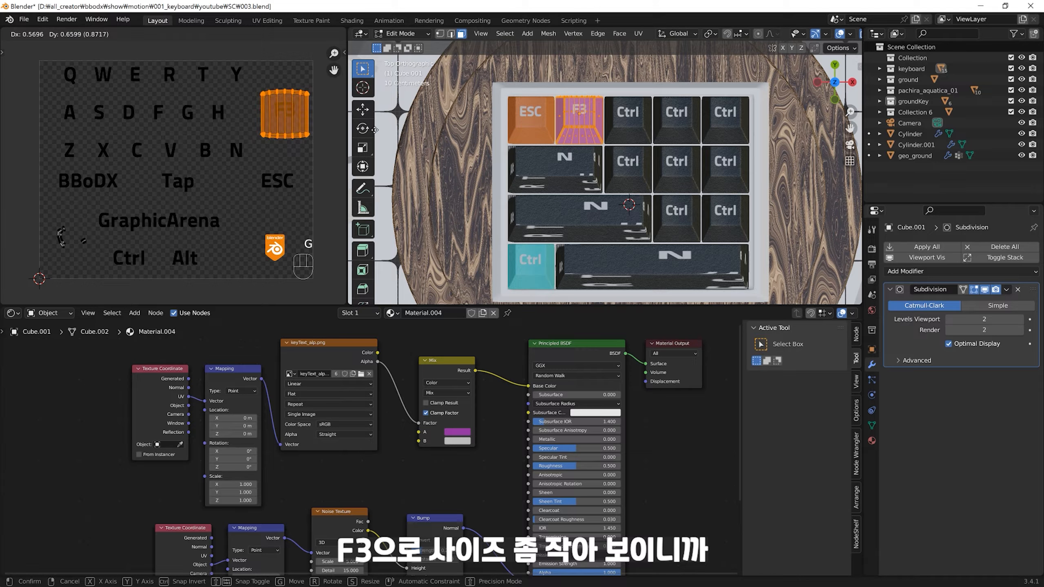
left_click(374, 130)
Step: Scale down the purple key's top UV island so F3 appears larger, and recentre the island on the lettering
key("s")
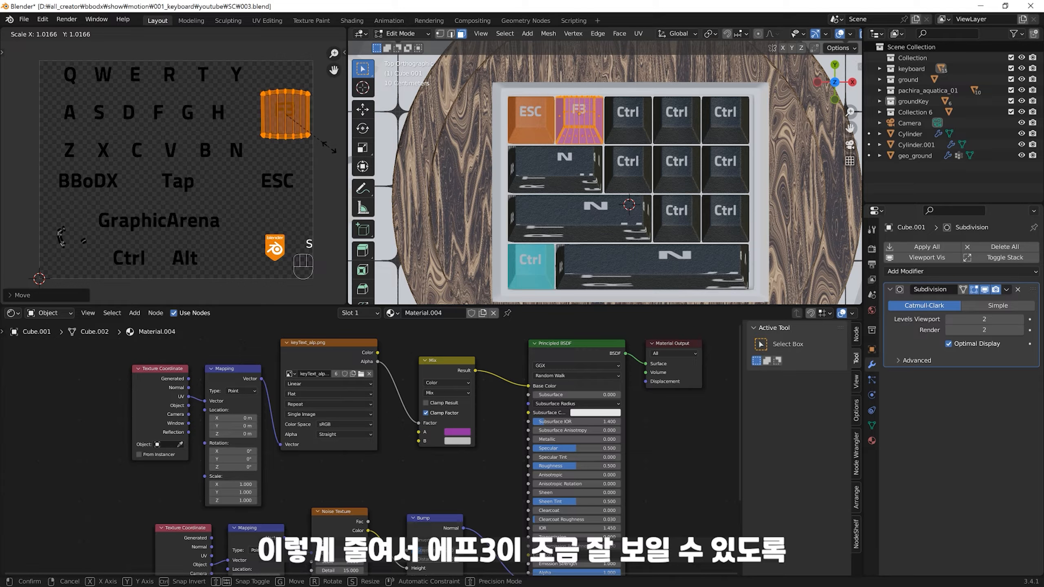
left_click(320, 143)
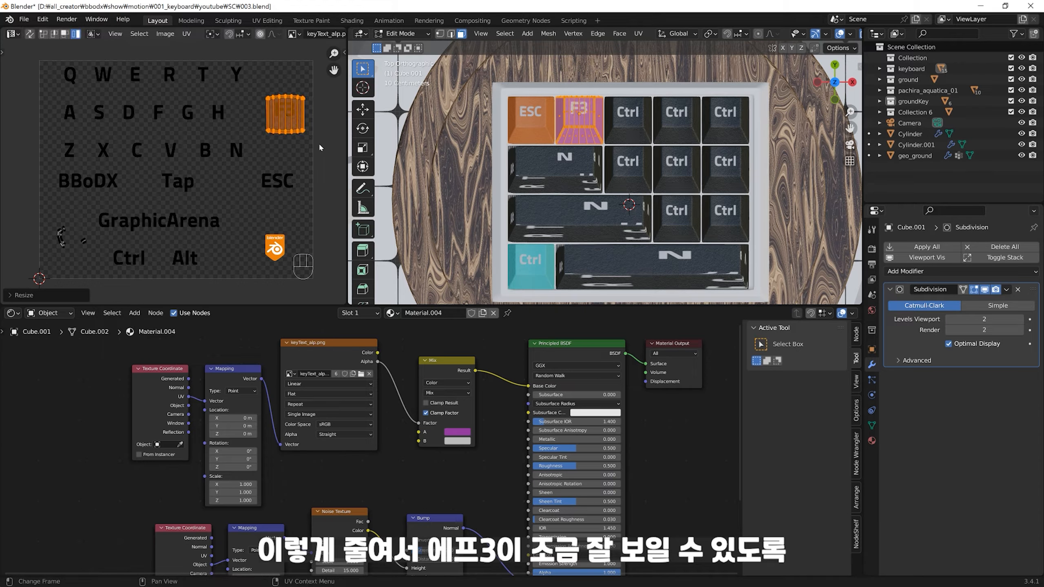
key("g")
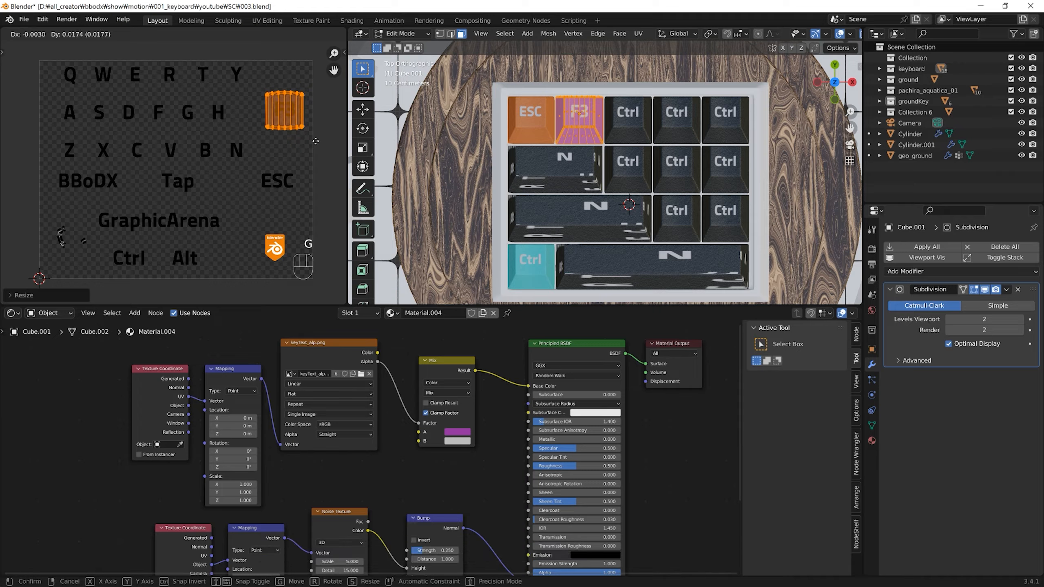
left_click(315, 137)
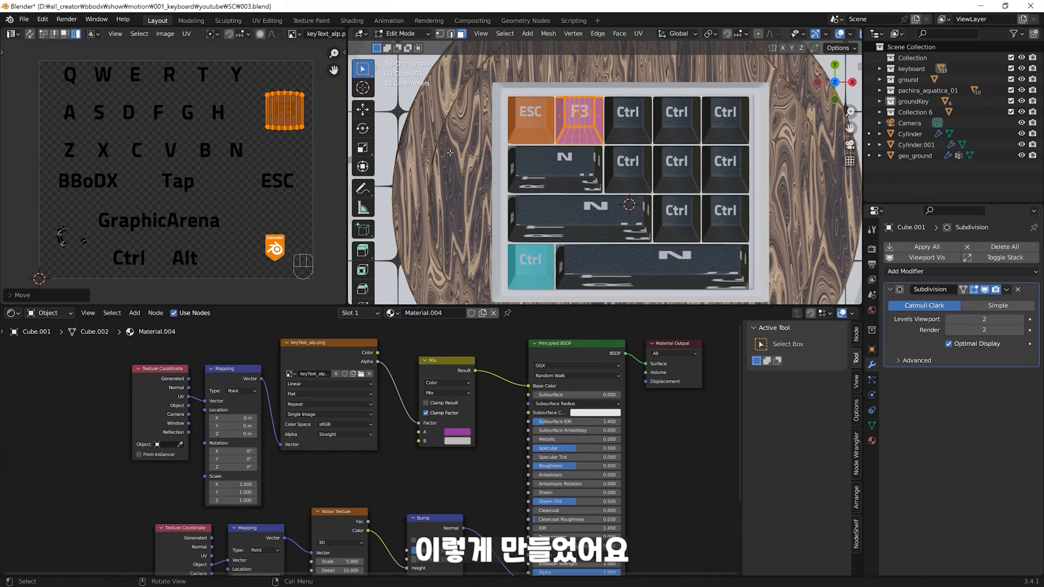
Step: Edit the third back-row key, select its faces and move its top UV island onto the letter Q
key("Tab")
left_click(627, 127)
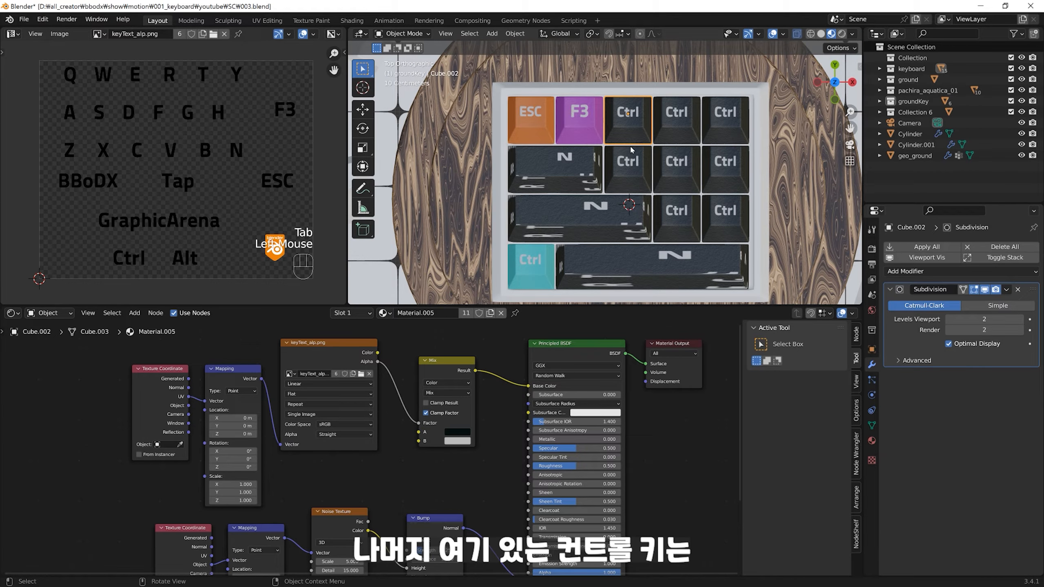
key("Tab")
left_click(633, 125)
double_click(625, 117)
left_click_drag(97, 188, 205, 295)
key("g")
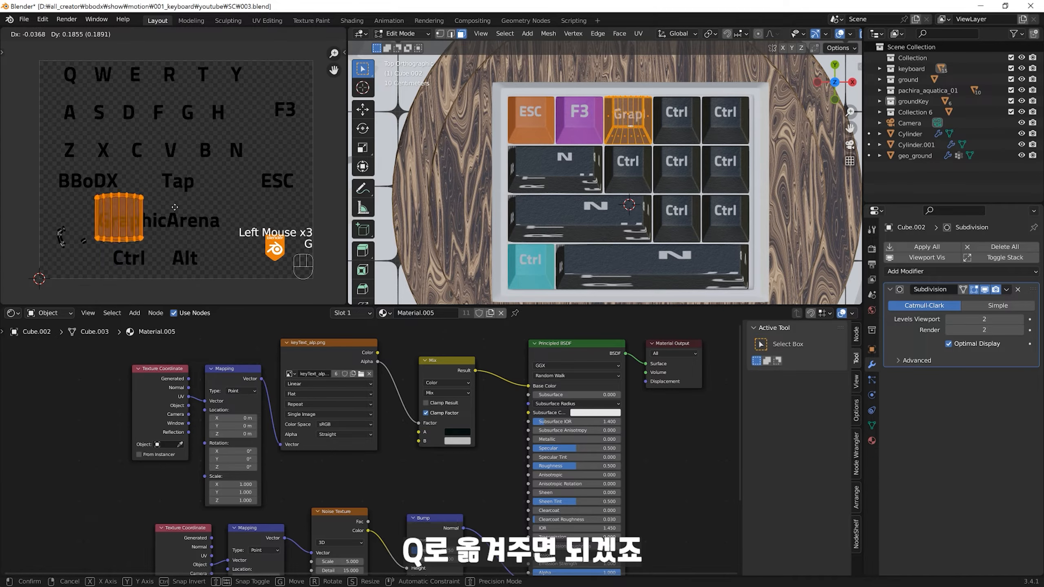
left_click(138, 108)
Step: Scale down the Q key's top UV island and nudge it over the letter Q in keyText_alp.png
key("s")
left_click(142, 111)
key("g")
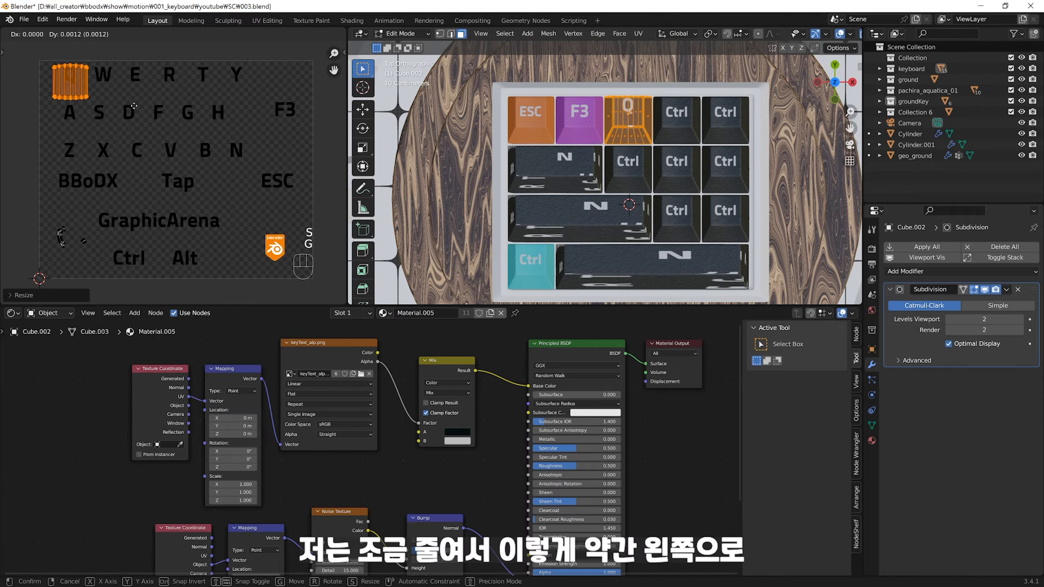
left_click(141, 110)
key("s")
left_click(137, 113)
Step: Fine-tune the size and position of the Q key's top UV island so the Q sits slightly left of centre on the key
middle_click_drag(138, 115, 227, 196, "shift")
middle_click_drag(227, 195, 234, 109, "ctrl")
key("g")
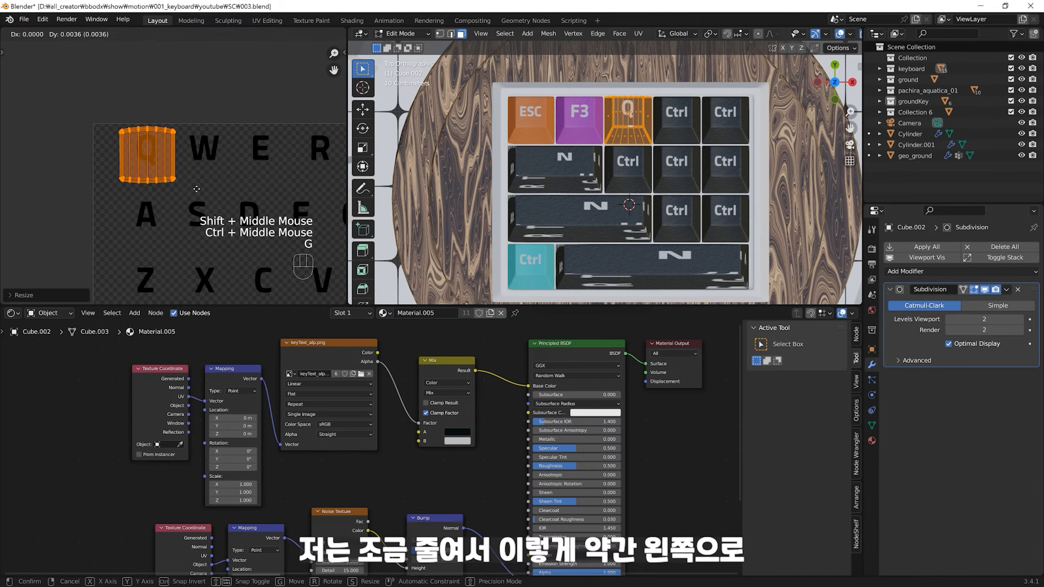
left_click(195, 186)
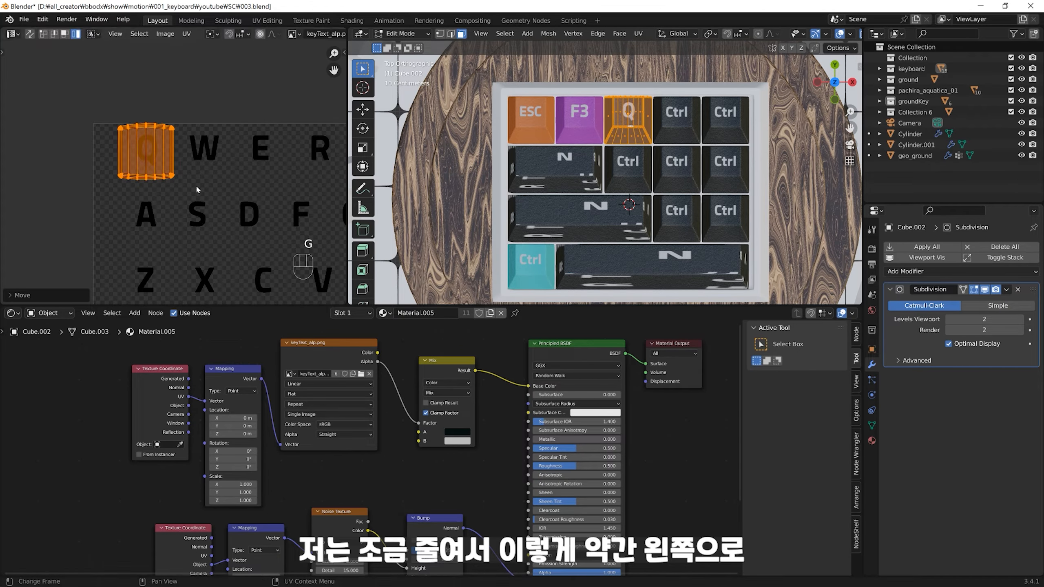
key("s")
left_click(195, 184)
key("s")
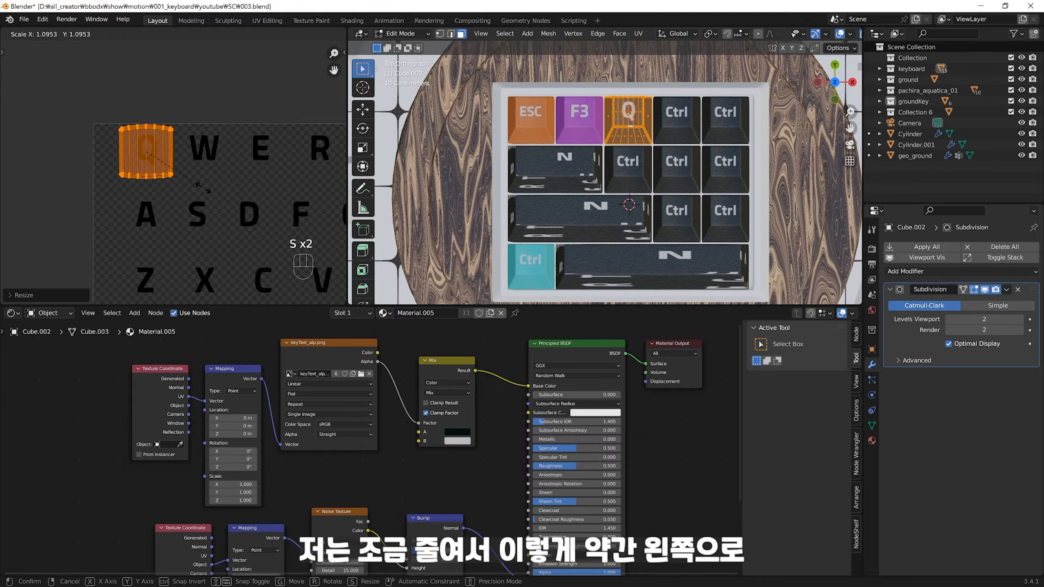
left_click(206, 191)
key("g")
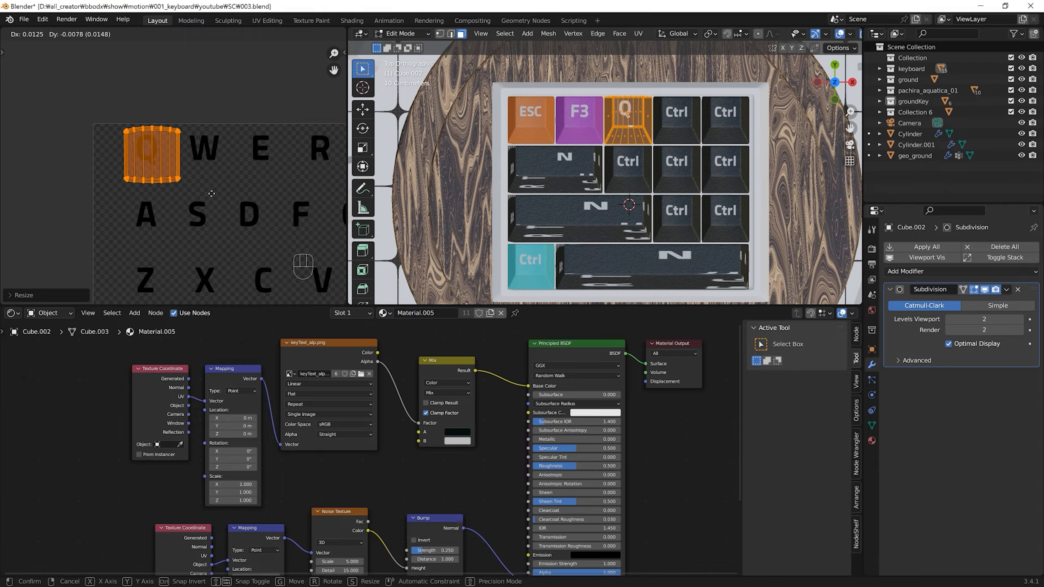
left_click(212, 198)
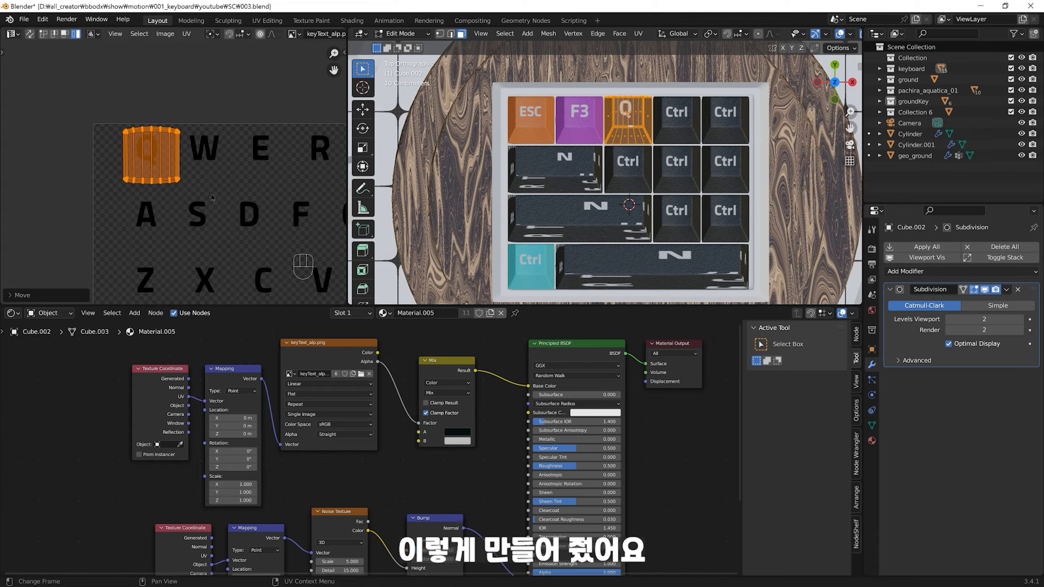
Step: Select the seven black Ctrl keys with the Q key active and copy the Q key's UV map to them
key("Tab")
key("Tab")
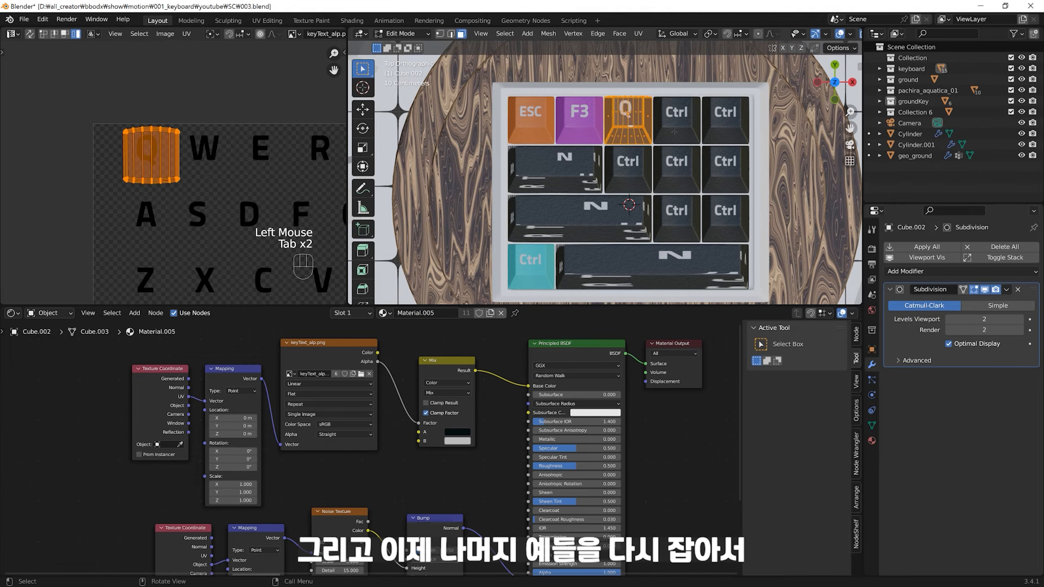
left_click(665, 208)
key("Tab")
left_click(676, 119)
left_click(725, 119, "shift")
left_click(726, 168, "shift")
left_click(664, 168, "shift")
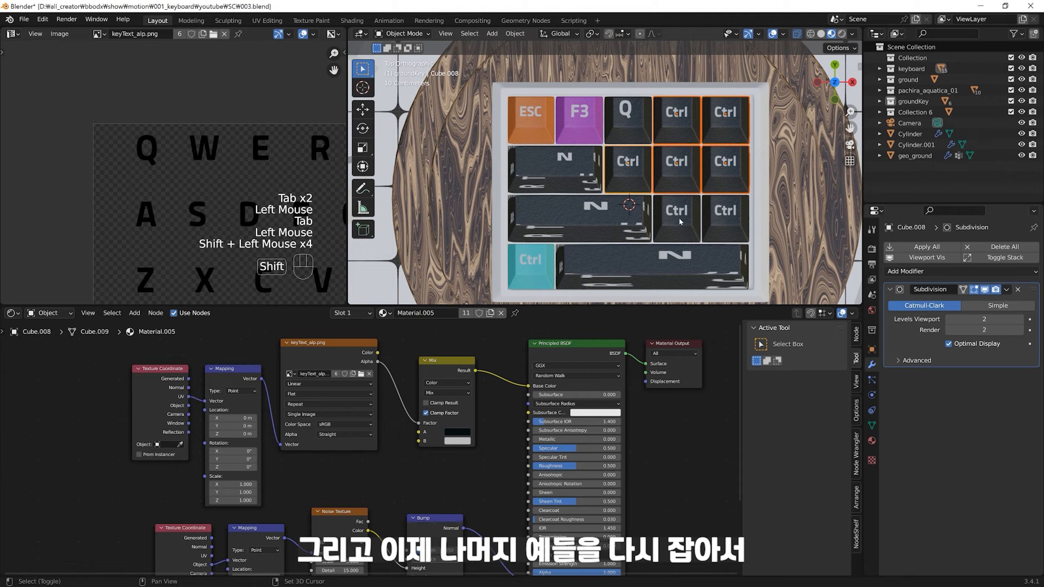
left_click(629, 121, "shift")
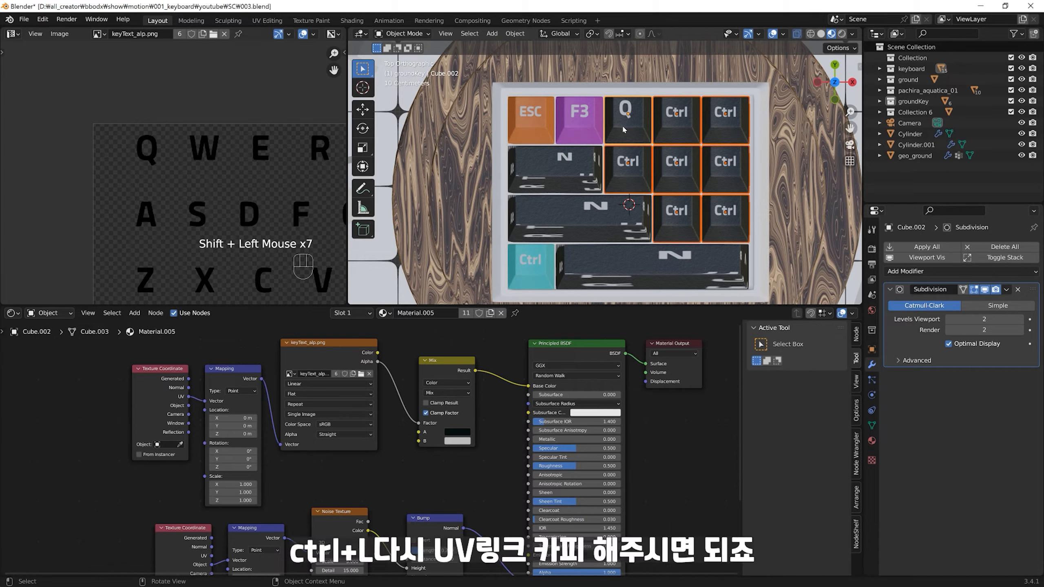
key("ctrl+l")
left_click(605, 215)
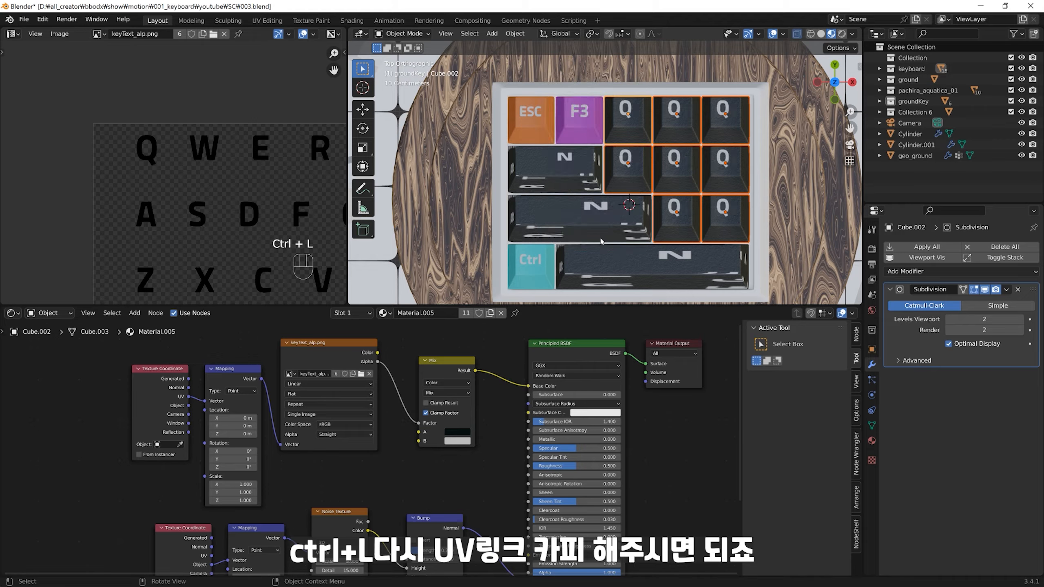
Step: Edit the back-row key beside Q and move its top UV island along X onto the letter W
key("Tab")
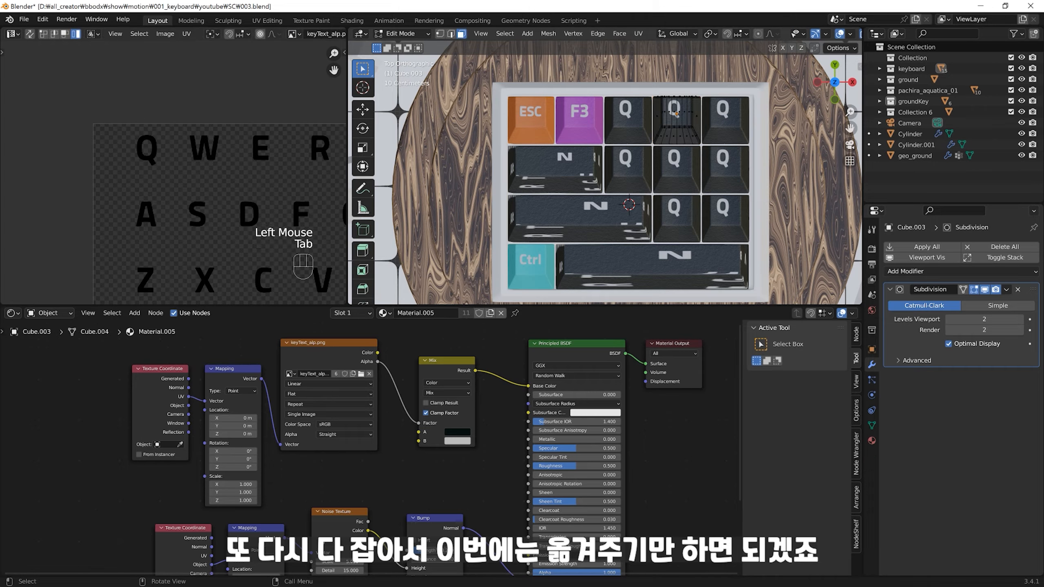
left_click(676, 119)
double_click(152, 154)
key("g")
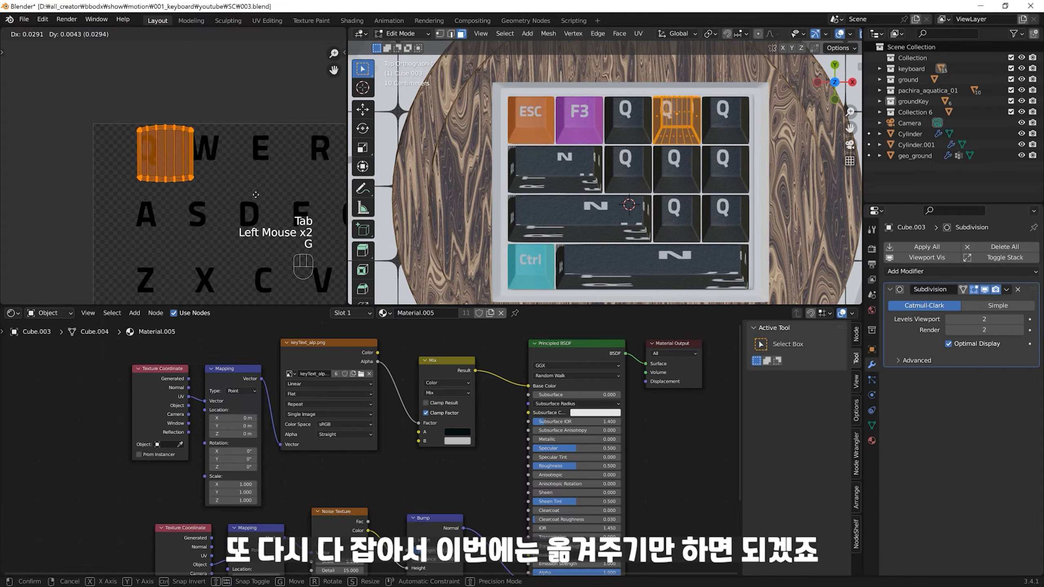
key("x")
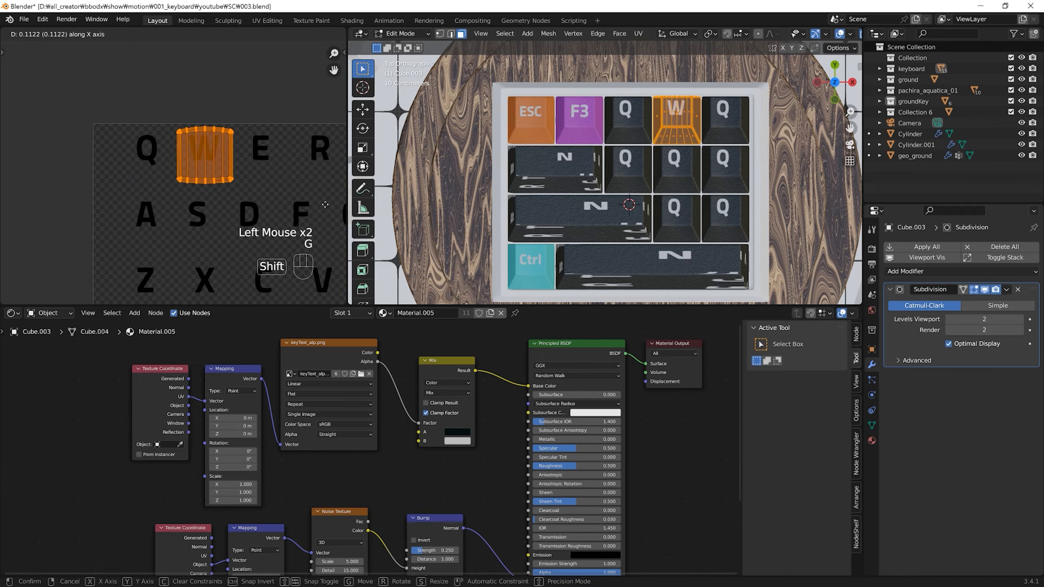
left_click(333, 205)
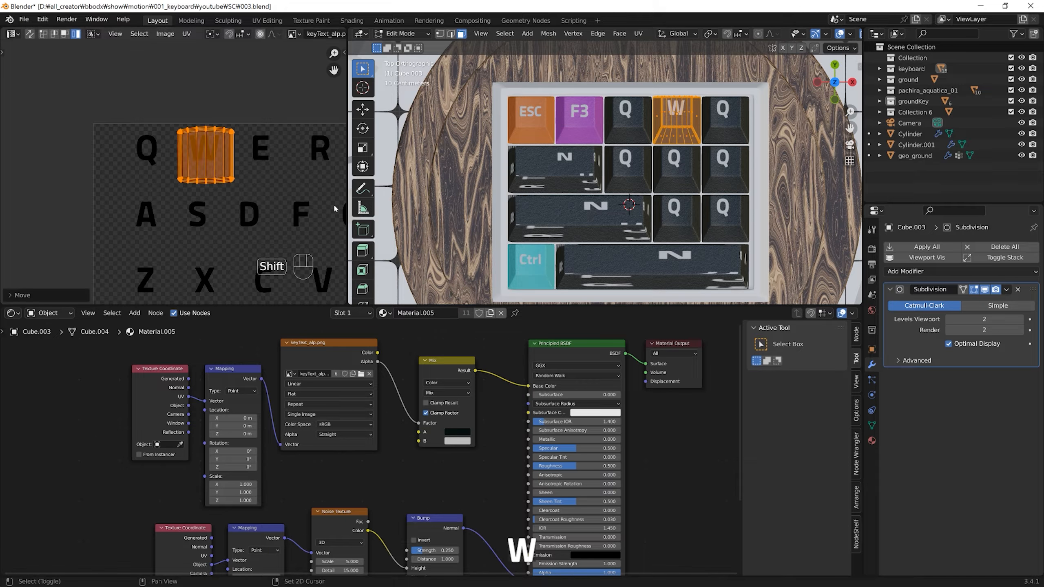
Step: Edit the last back-row key, select its faces and move its top UV island along X onto the letter E
key("Tab")
left_click(725, 133)
key("Tab")
middle_click_drag(666, 167, 611, 184, "shift")
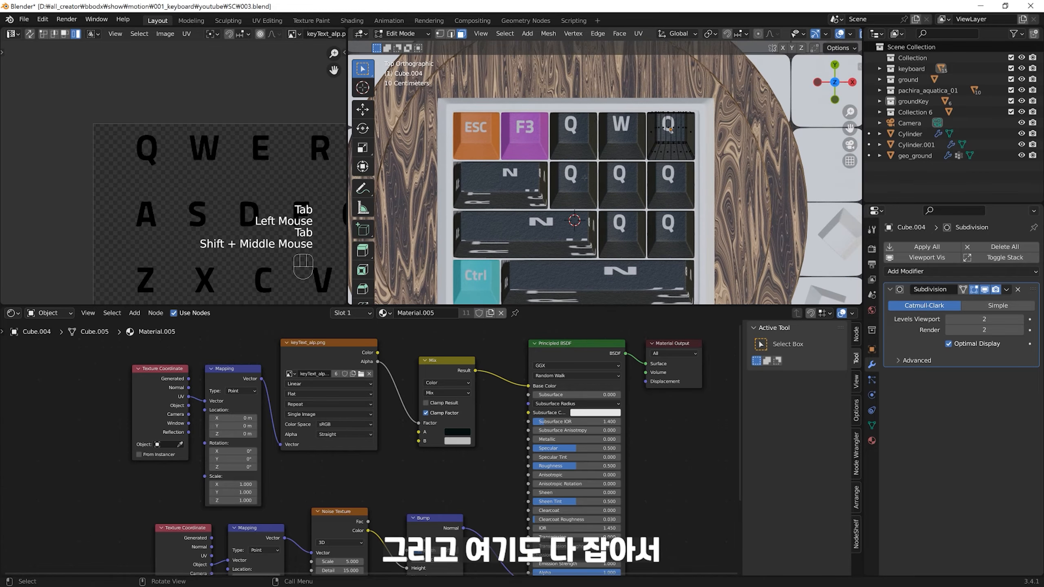
double_click(669, 131)
middle_click_drag(215, 207, 155, 221, "shift")
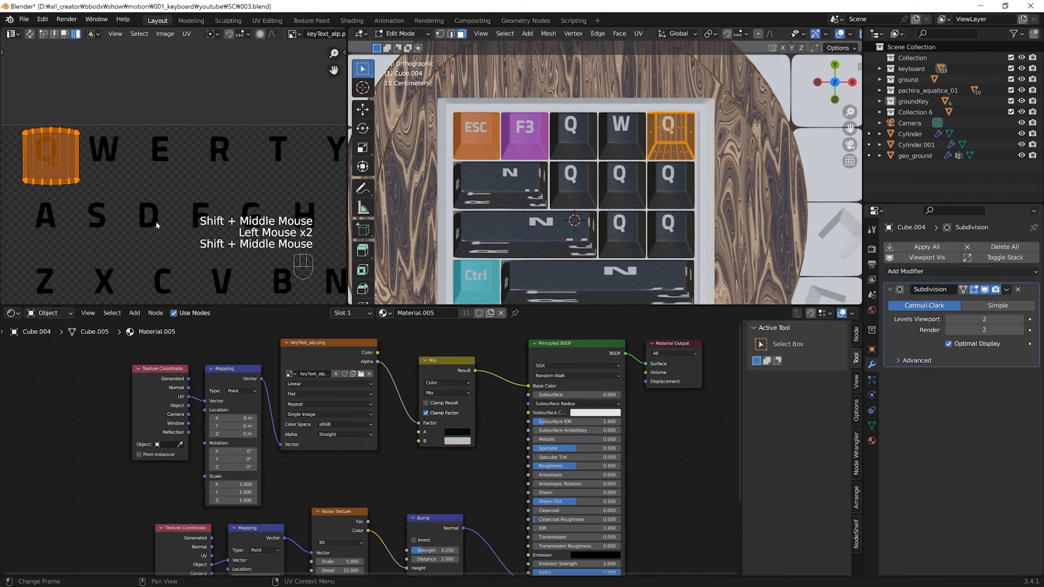
key("g")
key("x")
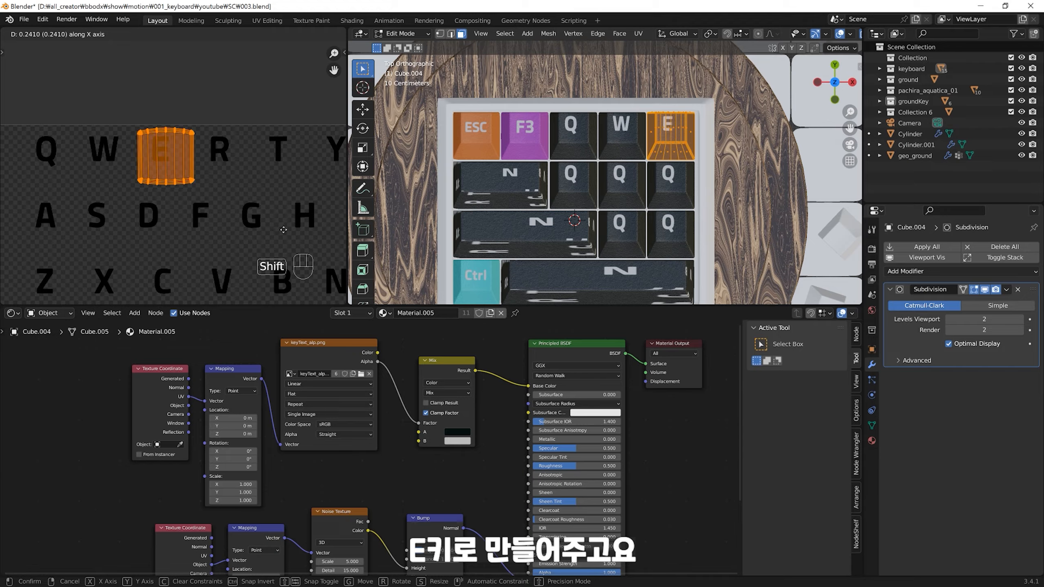
left_click(289, 232, "shift")
Step: Edit the three square second-row keys together and move their overlapping top UV islands along Y onto the letter A
key("Tab")
left_click(573, 183)
key("Tab")
left_click(176, 203)
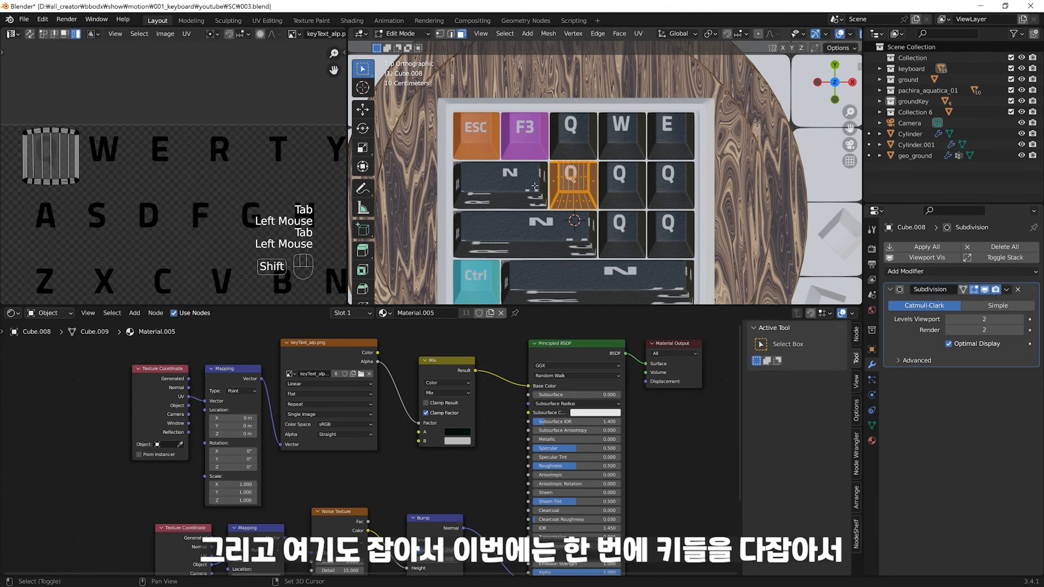
key("Tab")
left_click(622, 183, "shift")
left_click(670, 183, "shift")
key("Tab")
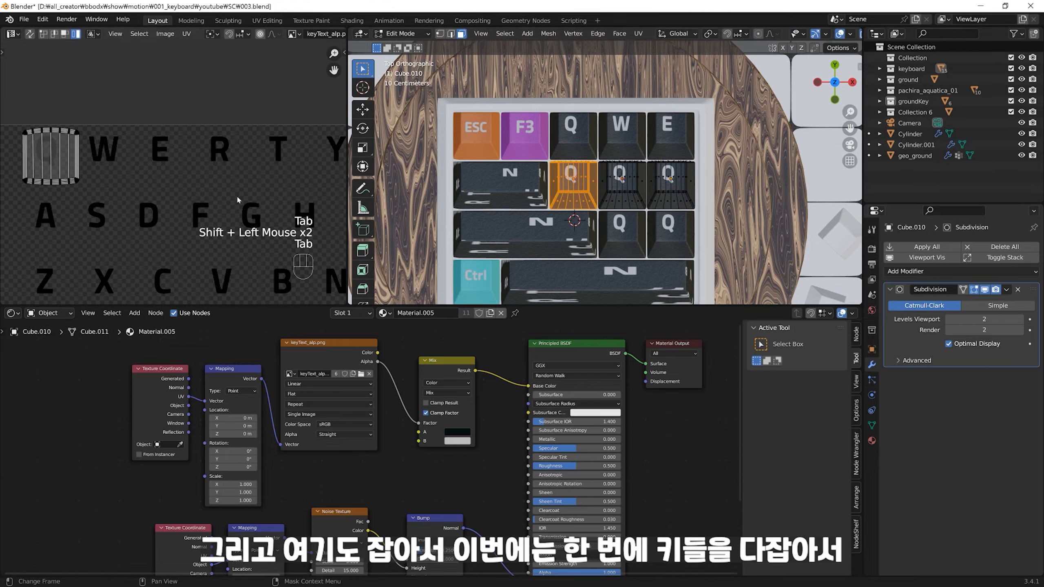
left_click_drag(547, 158, 699, 210)
middle_click_drag(209, 196, 273, 184, "shift")
left_click_drag(148, 107, 48, 232)
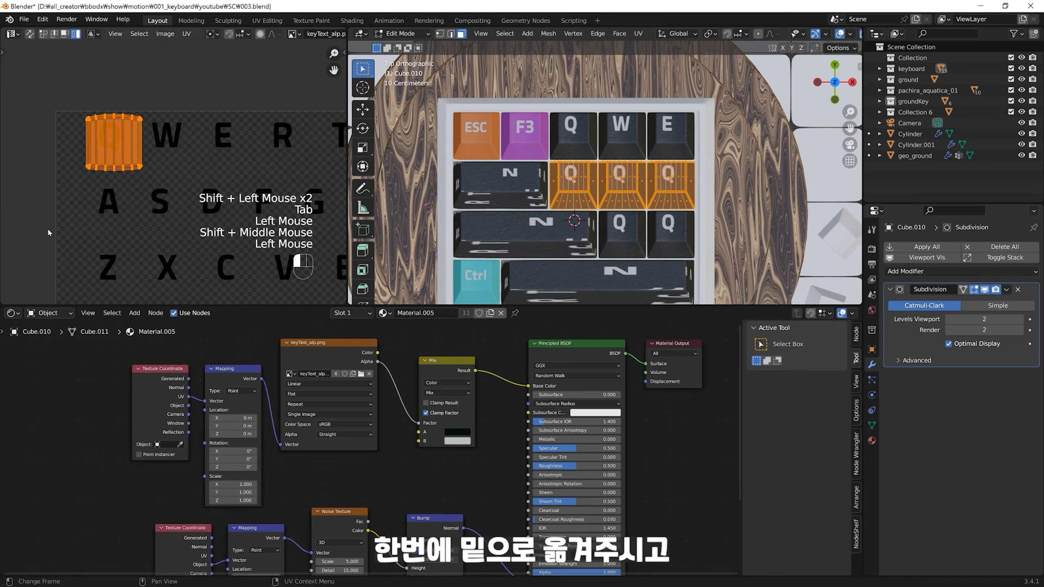
key("g")
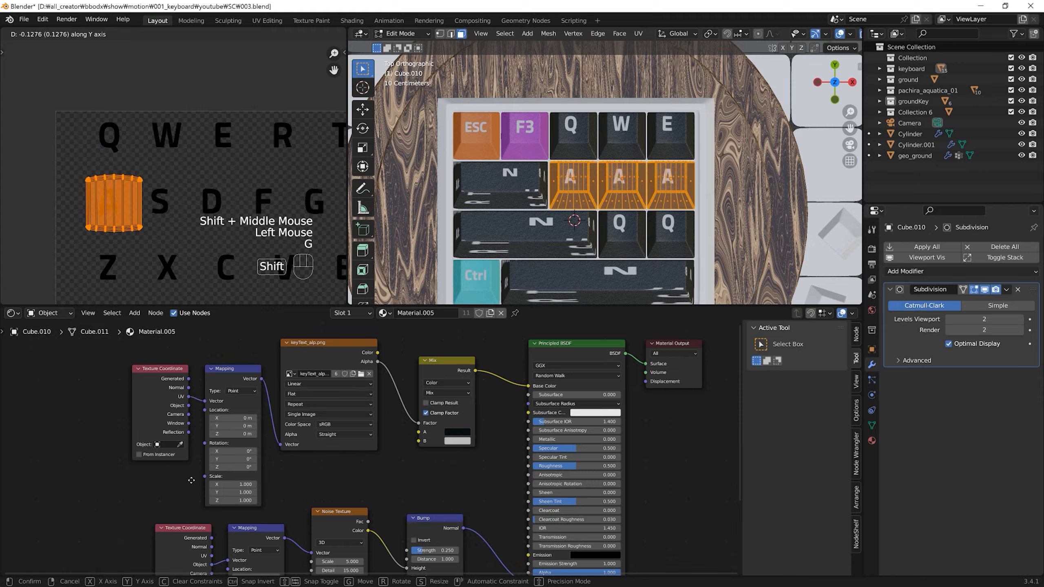
left_click(191, 520)
Step: Select only the last second-row key's top UV island in island mode and move it along X onto the letter D
key("Tab")
key("Tab")
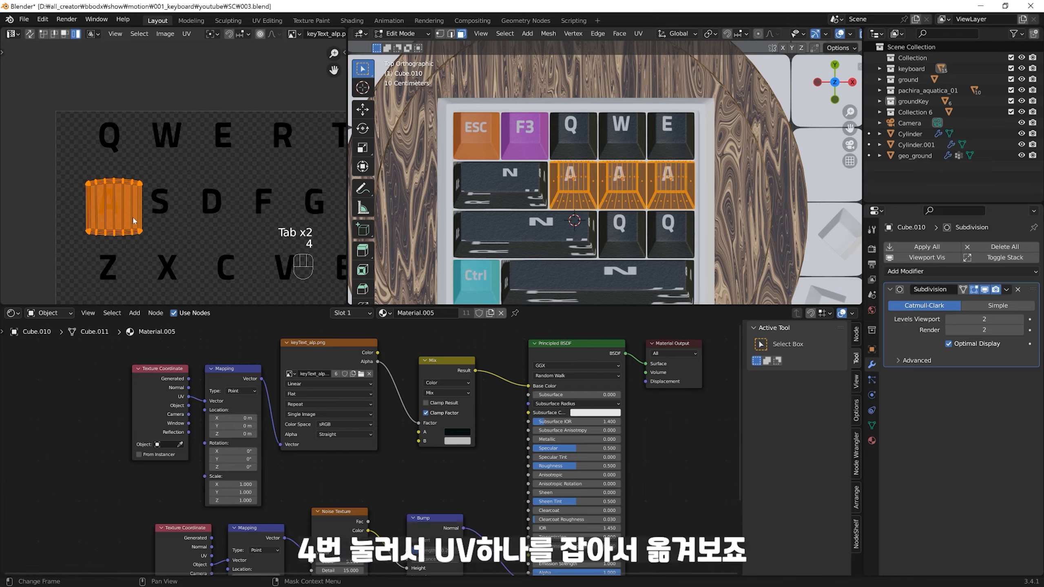
key("g")
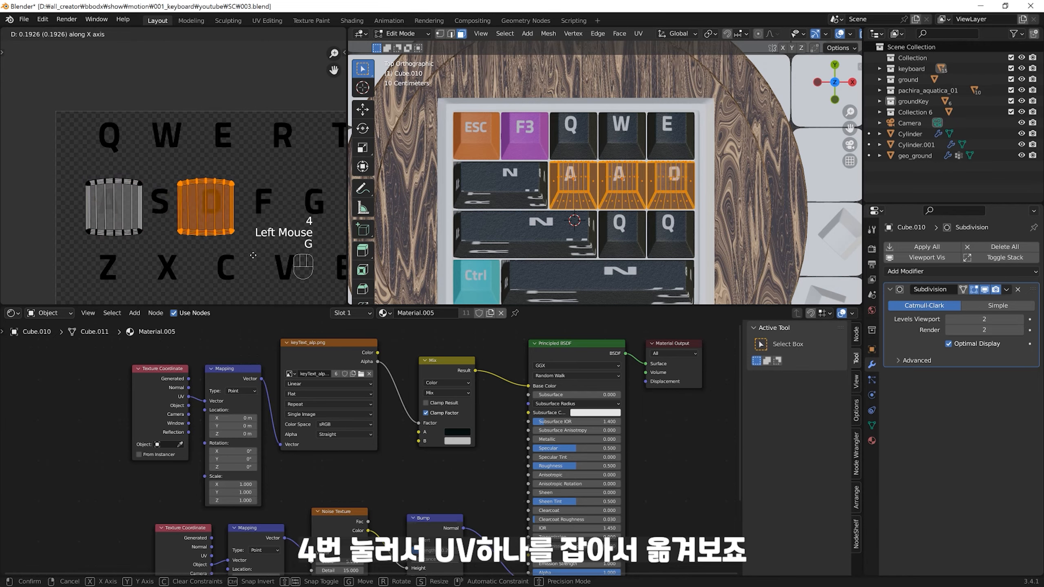
key("shift")
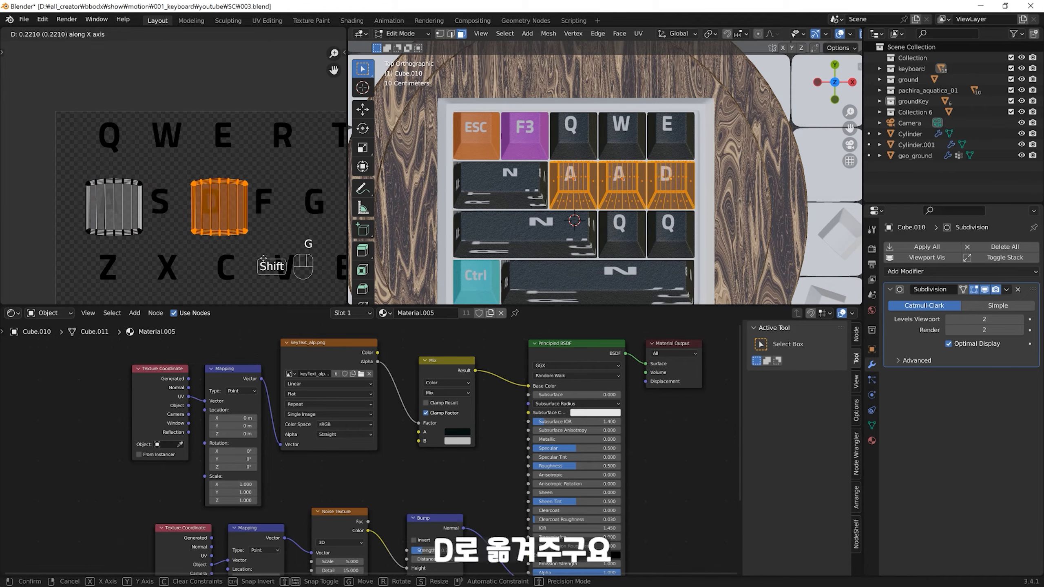
left_click(264, 257)
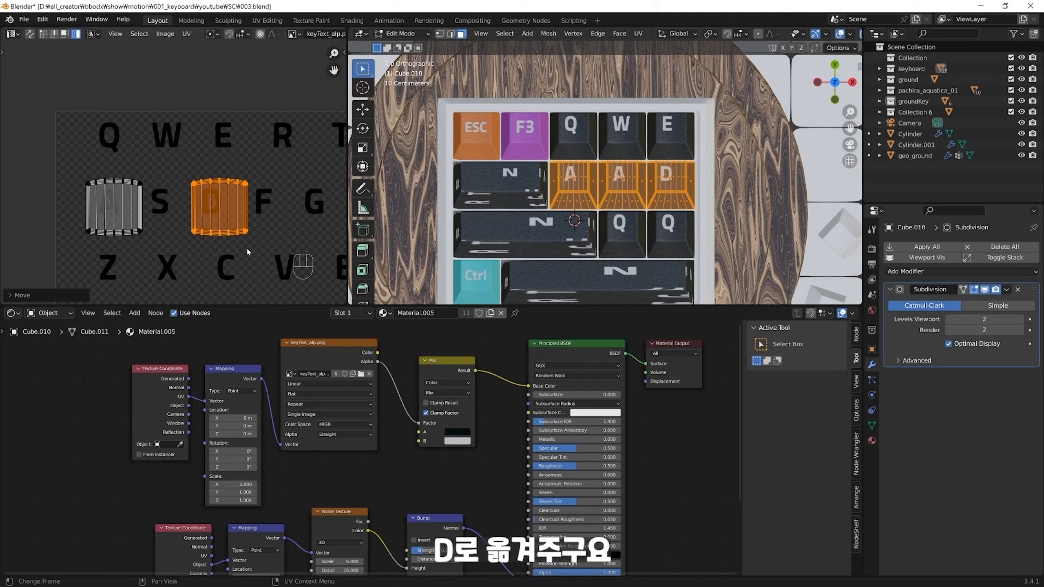
left_click(153, 257)
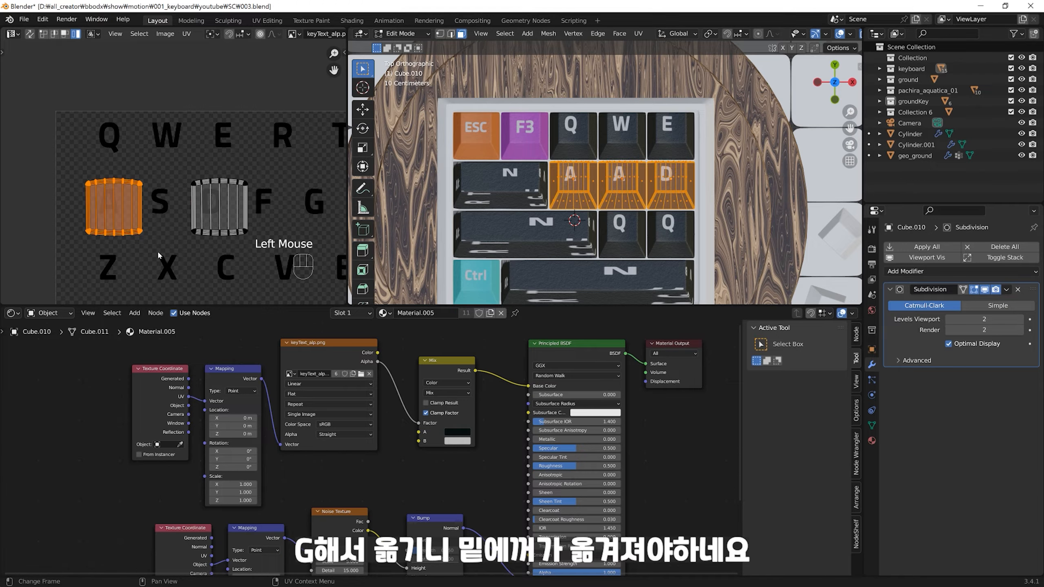
key("g")
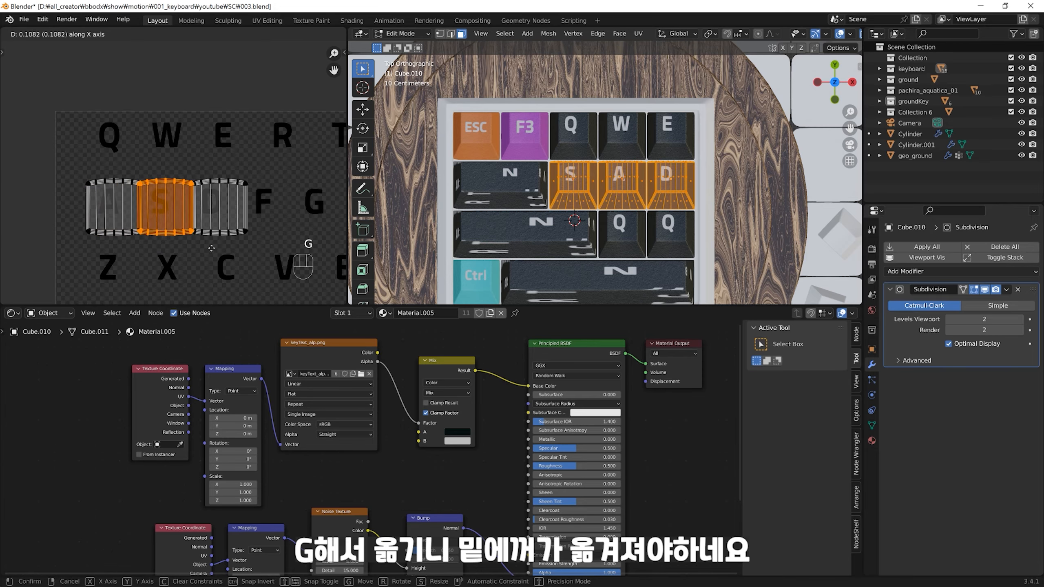
key("Escape")
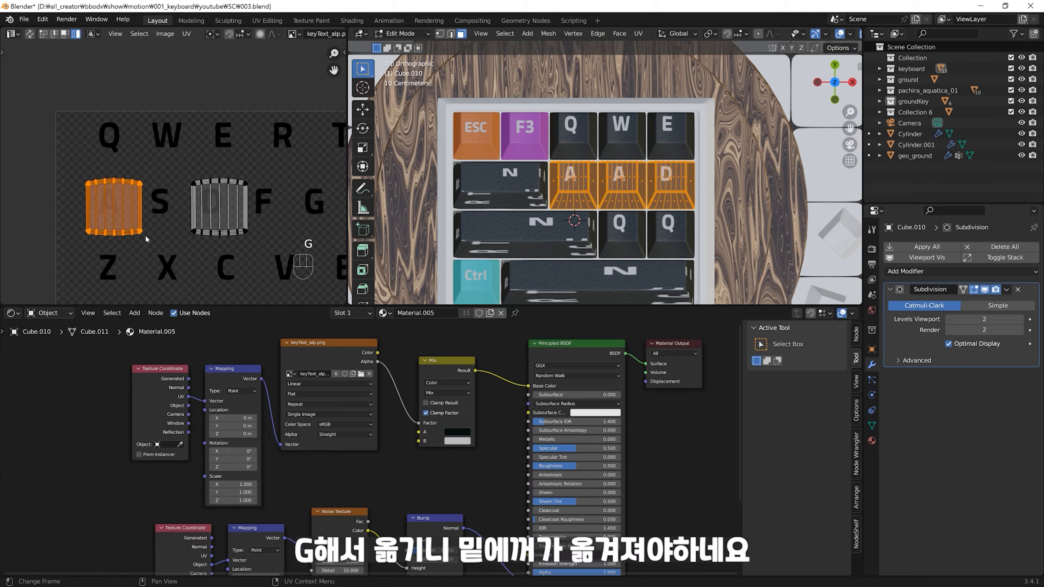
Step: Edit only the key between A and D and move its top UV island along X onto the letter S
key("Tab")
left_click(622, 202)
key("Tab")
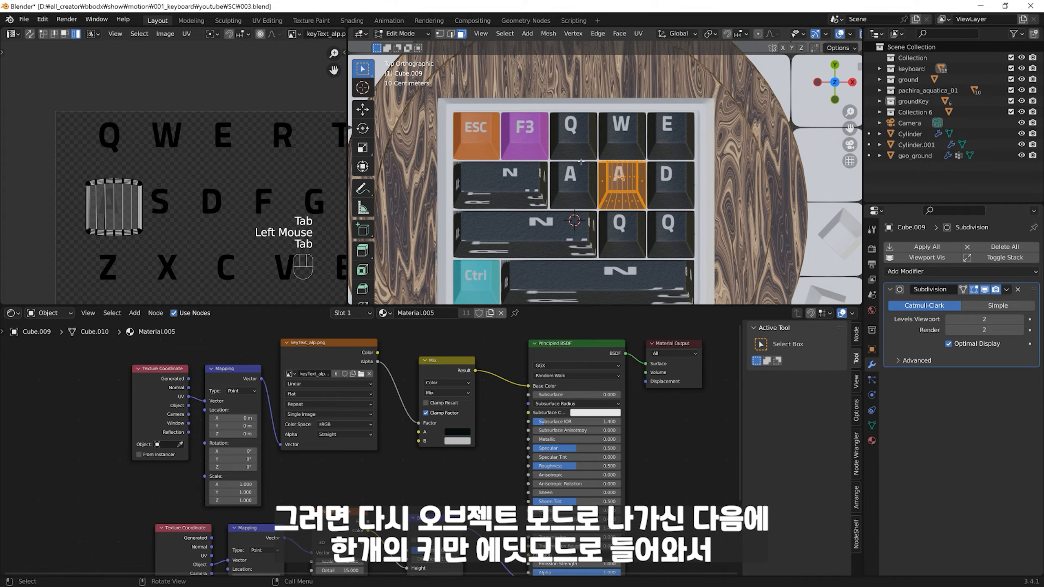
key("4")
left_click(123, 219)
key("g")
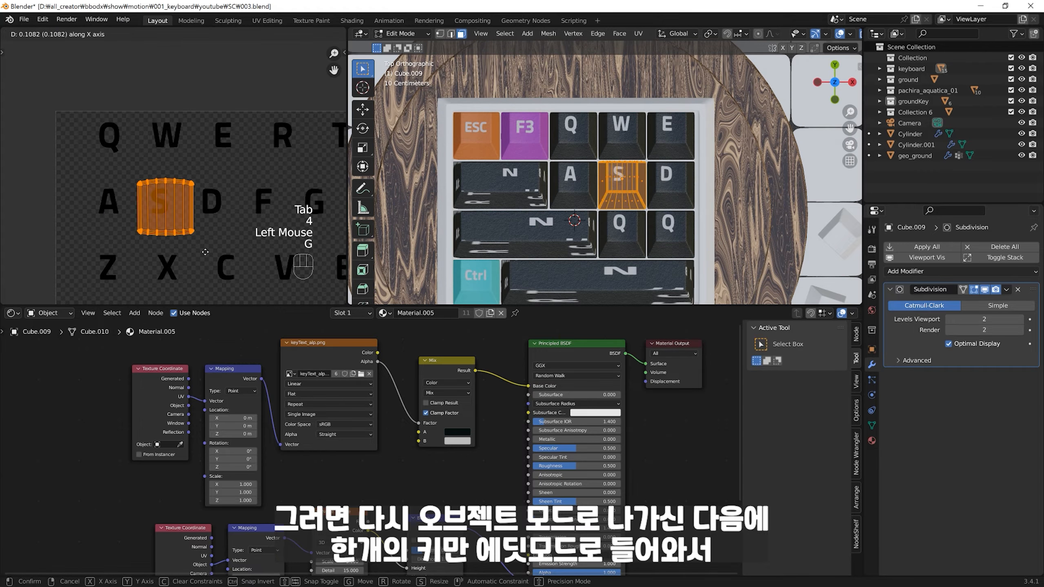
key("shift")
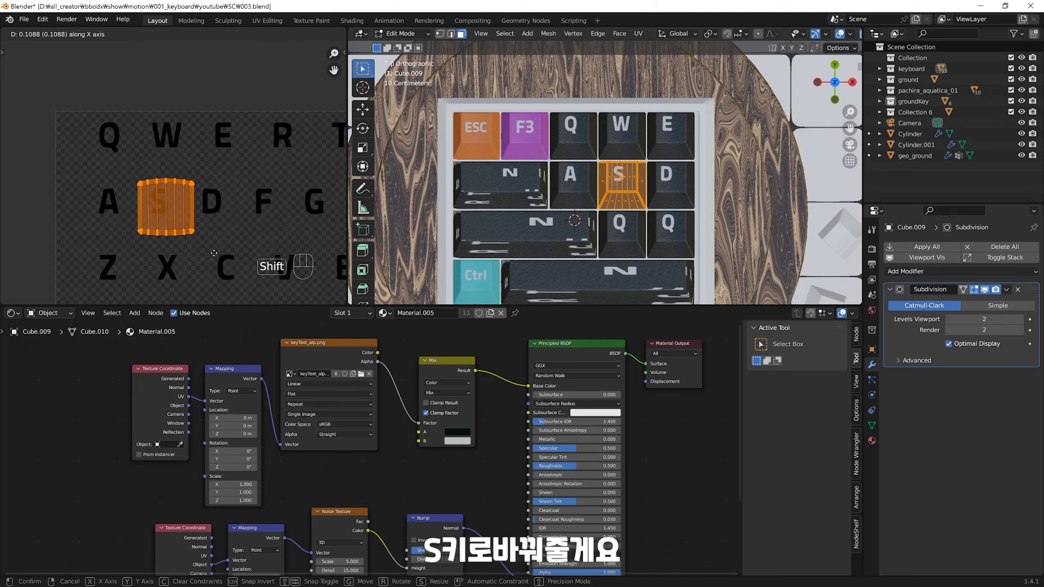
left_click(213, 253)
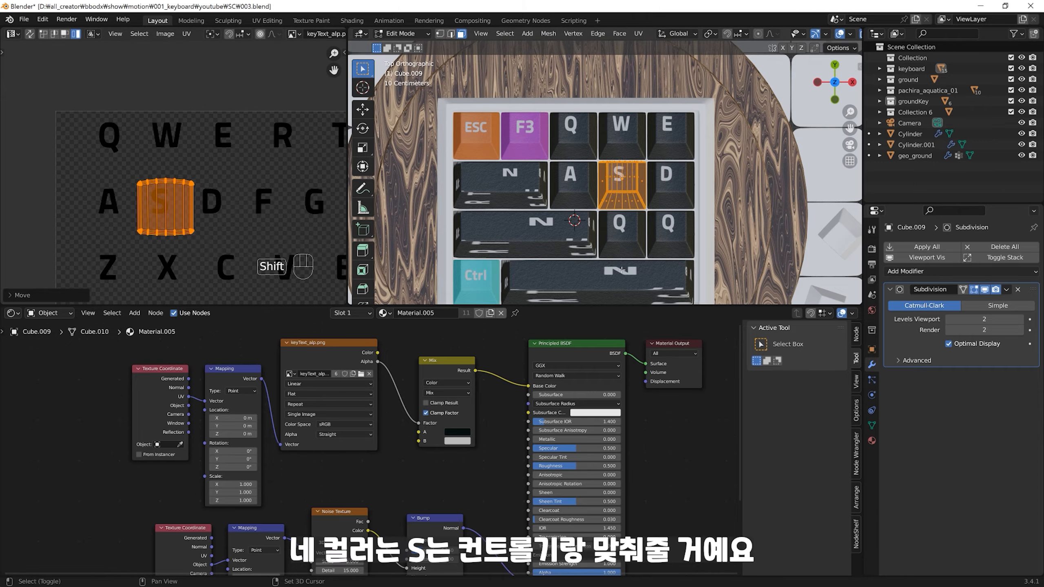
Step: Link the Ctrl key's turquoise material, Material.001, to the S key
middle_click_drag(624, 228, 613, 202, "shift")
key("Tab")
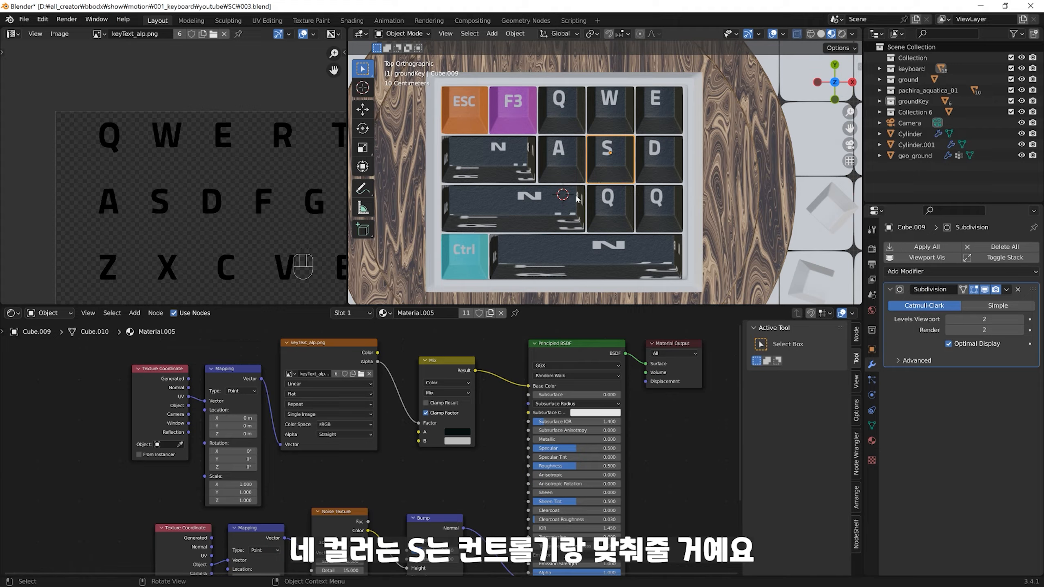
left_click(476, 276, "shift")
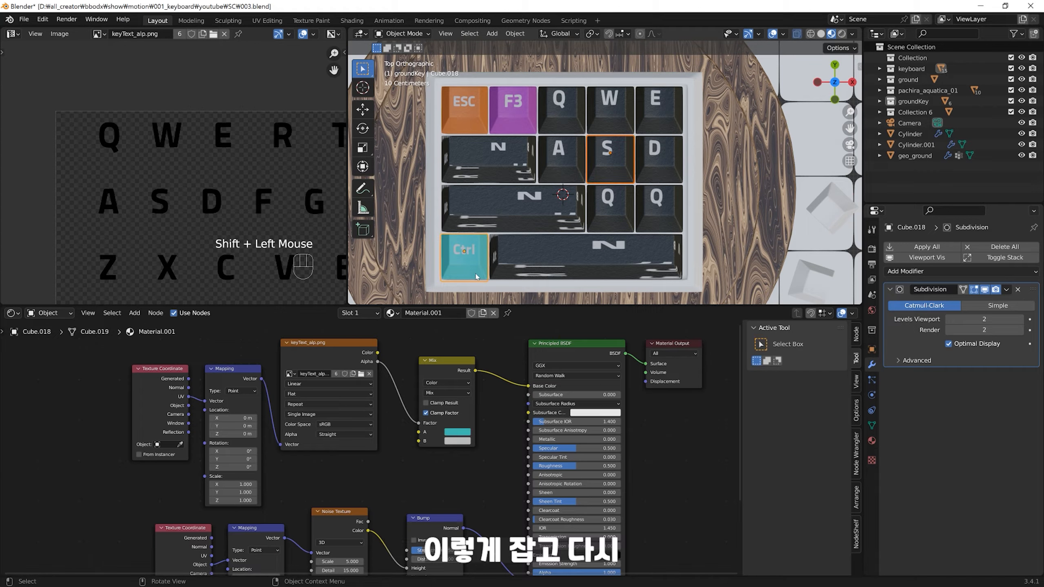
key("ctrl+l")
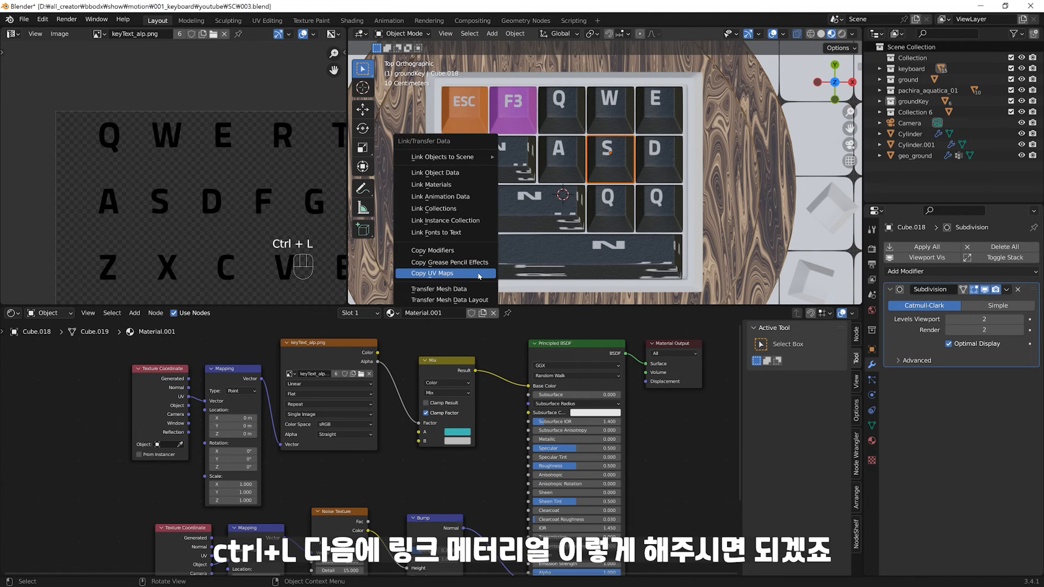
left_click(465, 186)
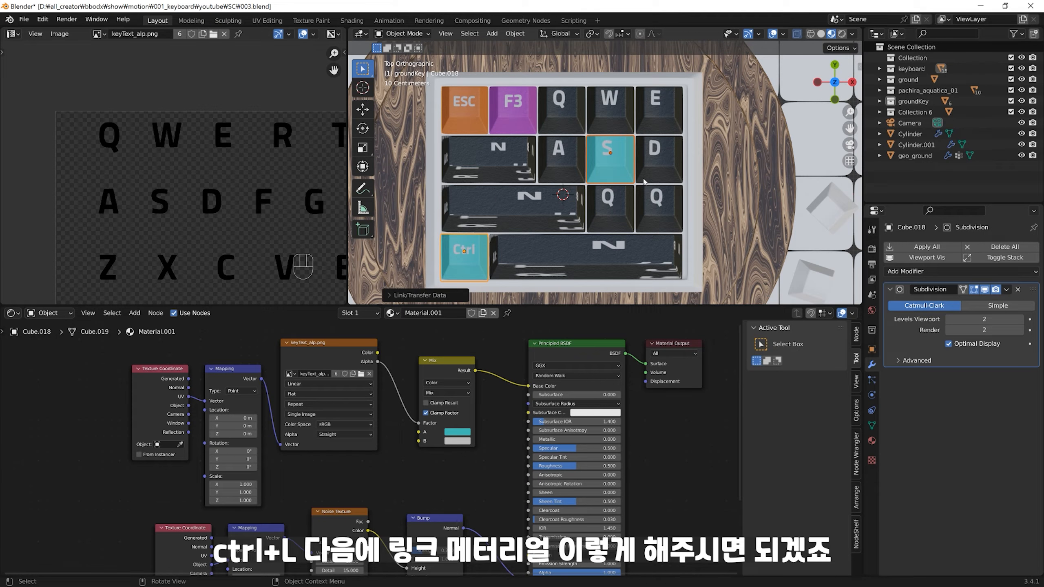
Step: Edit the two square third-row keys together and move their overlapping top UV islands along Y onto the letter Z
left_click(615, 217)
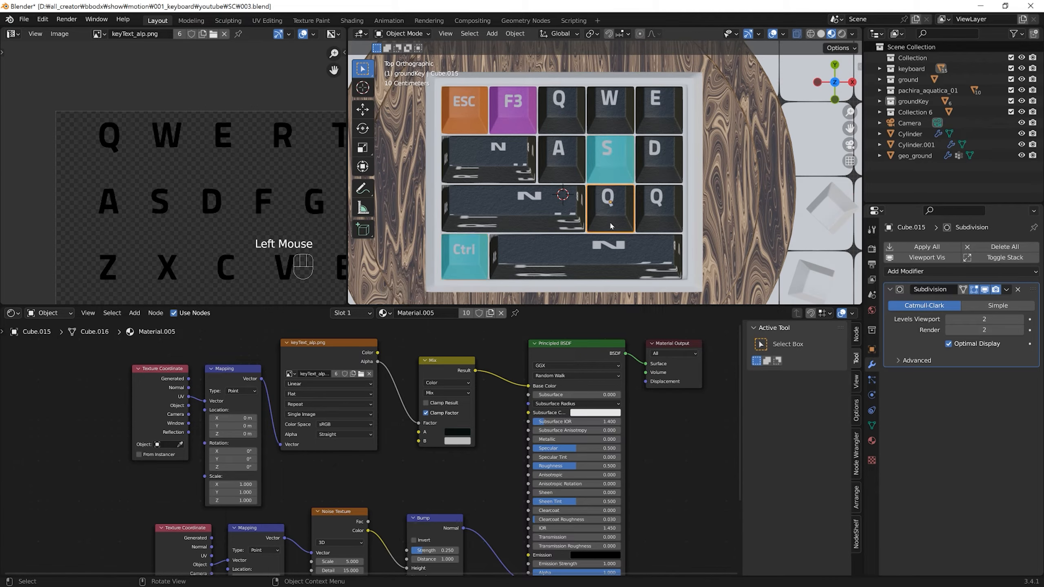
left_click(658, 208, "shift")
key("Tab")
left_click_drag(719, 156, 535, 253)
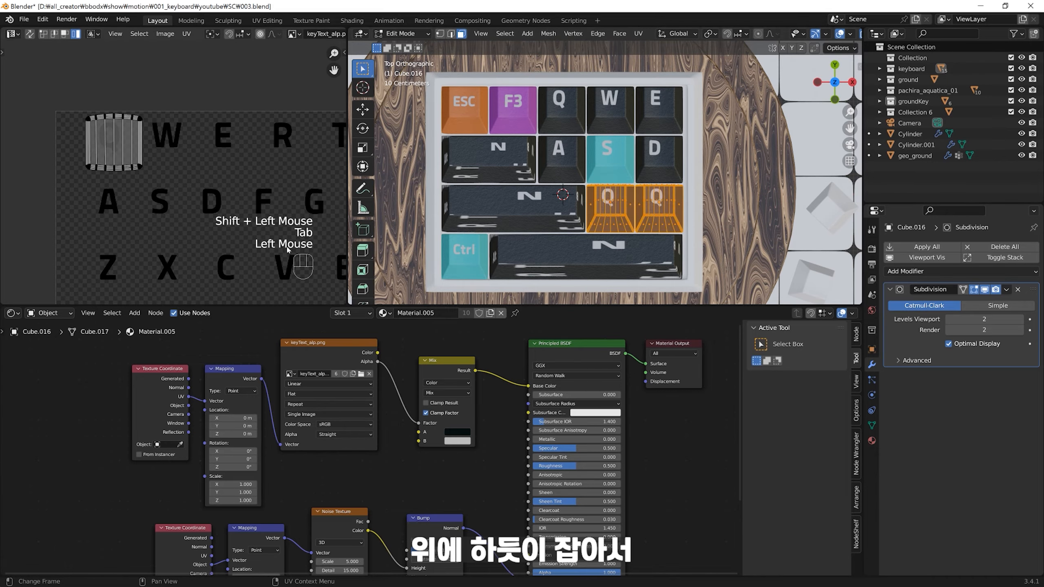
left_click_drag(83, 82, 175, 171)
key("g")
key("y")
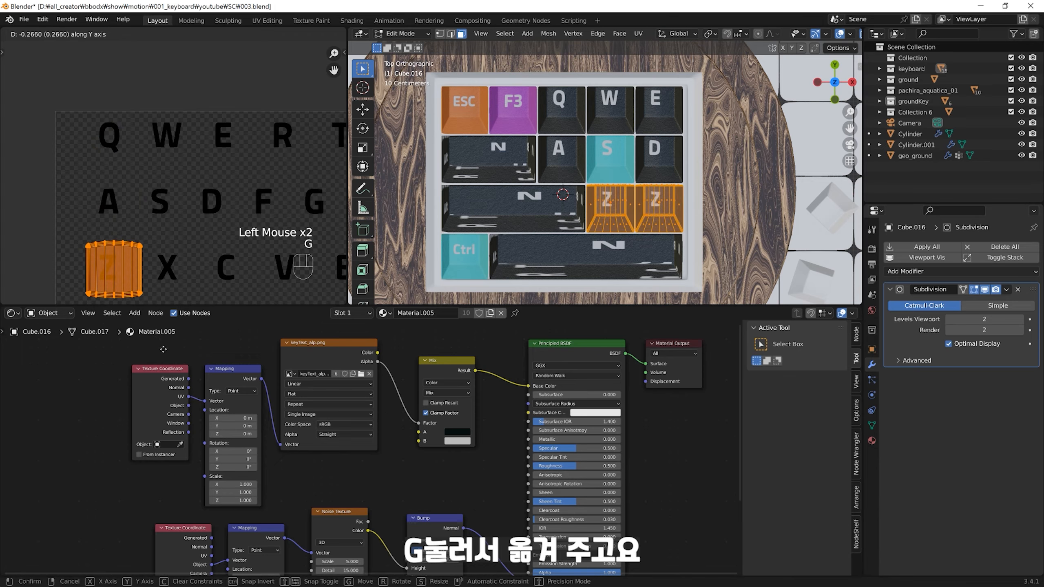
left_click(163, 357)
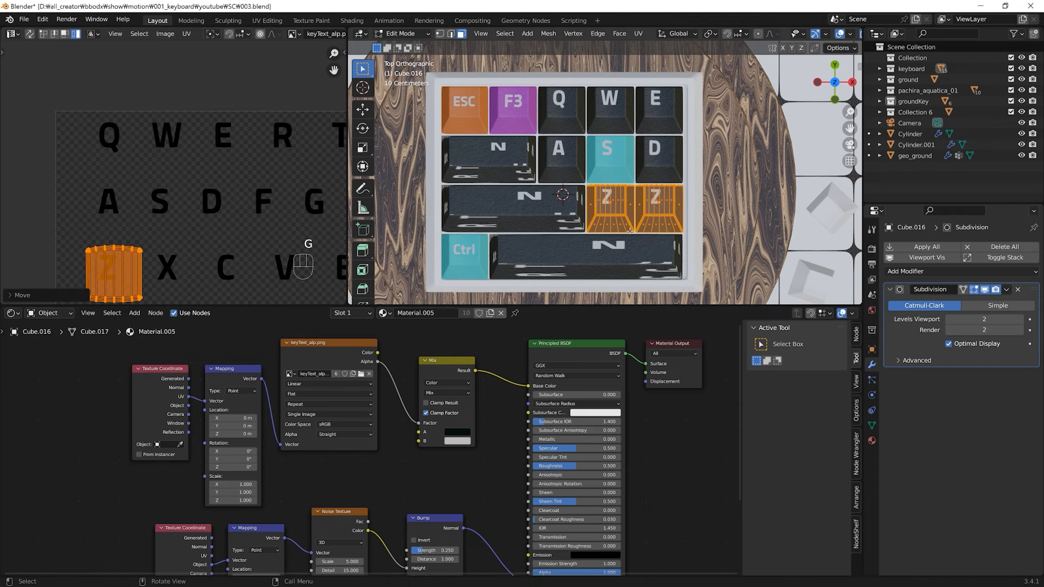
Step: Edit only the last third-row key and move its top UV island along X onto the letter X
key("Tab")
left_click(658, 207)
key("Tab")
left_click(579, 265)
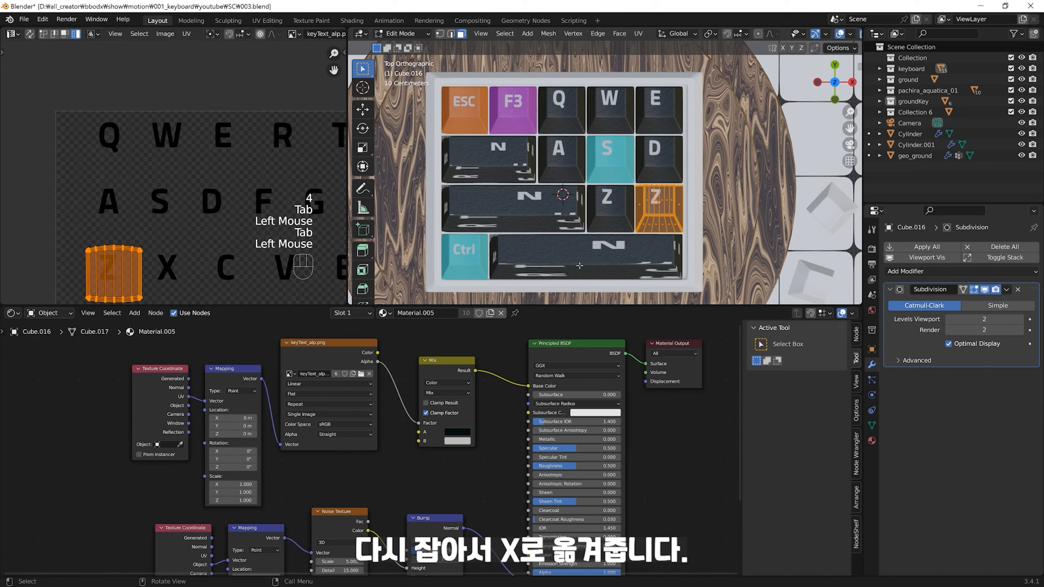
key("g")
key("x")
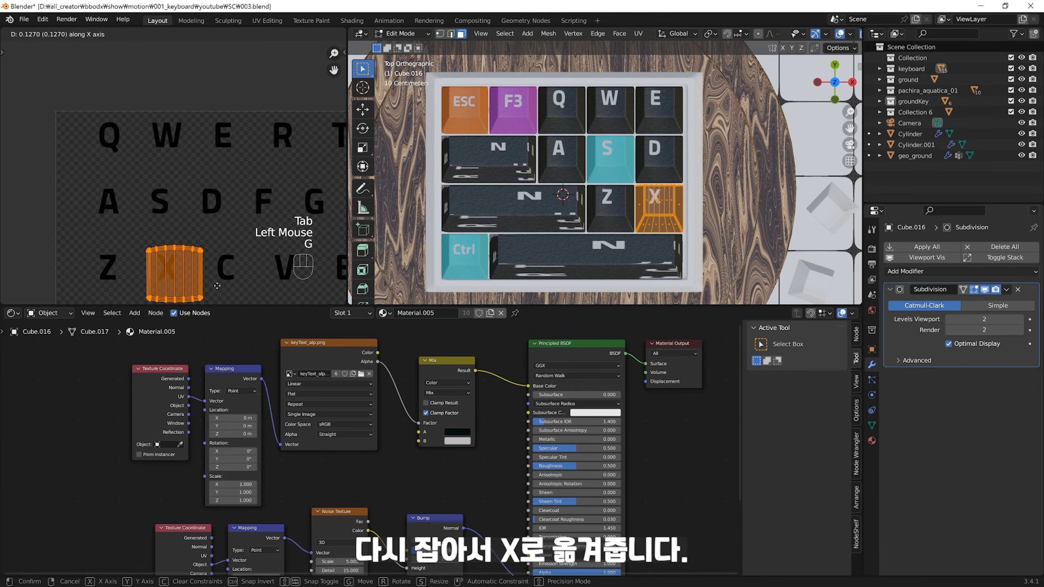
left_click(216, 287)
middle_click_drag(584, 234, 567, 198, "ctrl")
key("Tab")
Step: Edit the wide second-row key and select the edge loops bordering its top face in edge mode
left_click(521, 180)
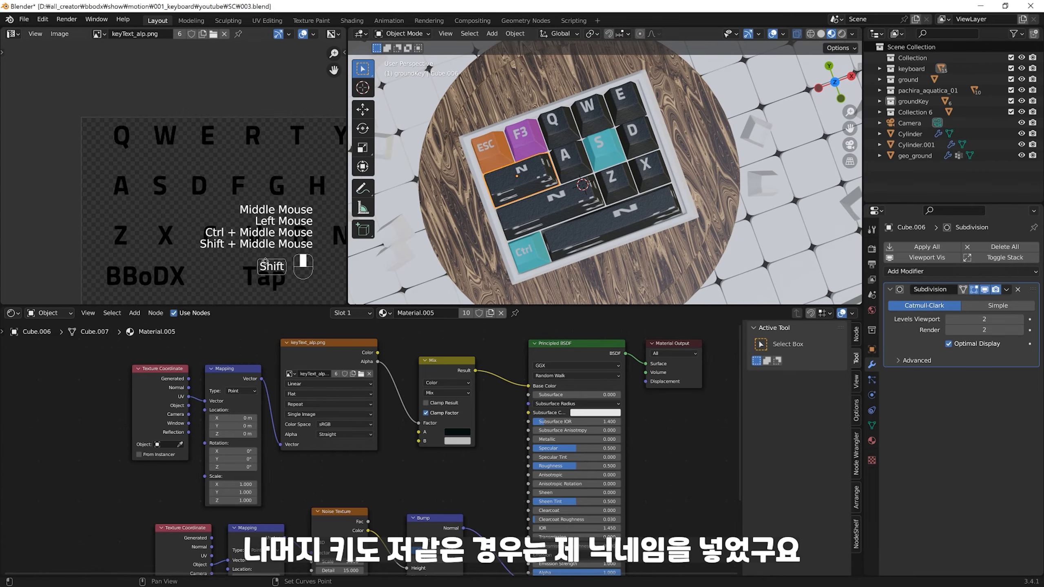
middle_click_drag(266, 261, 233, 209)
key("Tab")
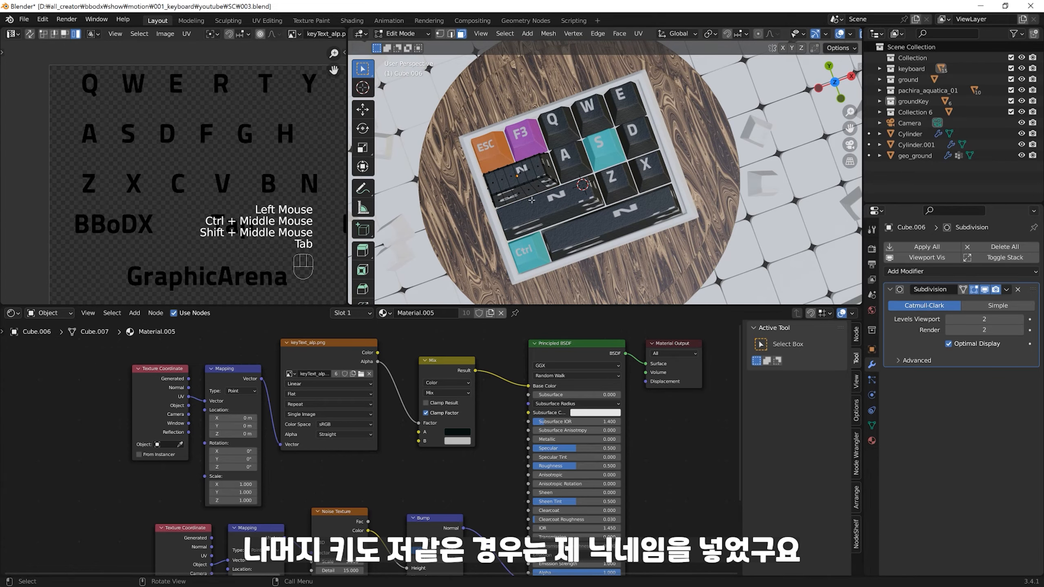
middle_click_drag(532, 200, 555, 198)
middle_click_drag(555, 197, 597, 199, "shift")
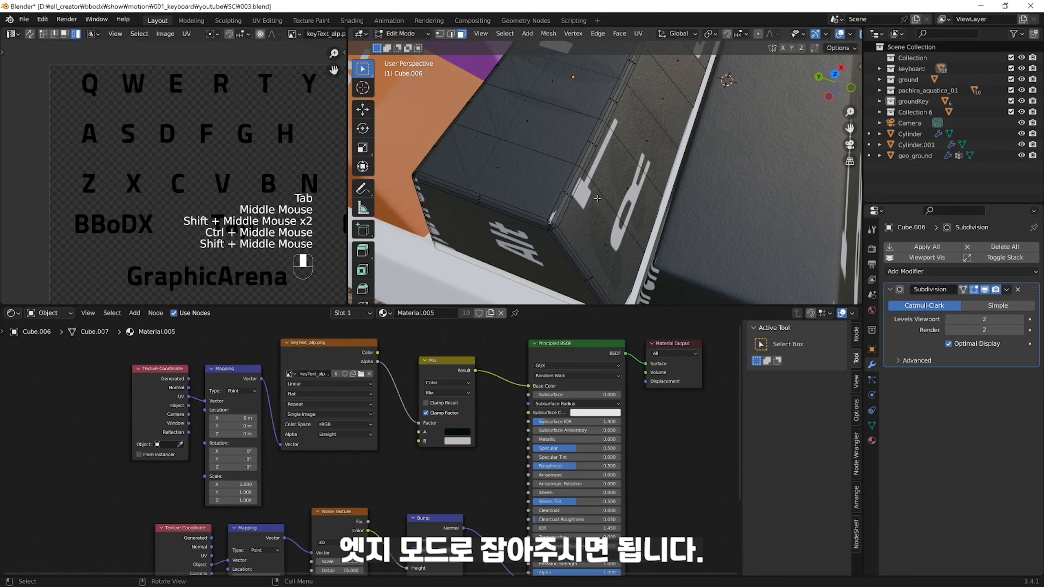
key("3")
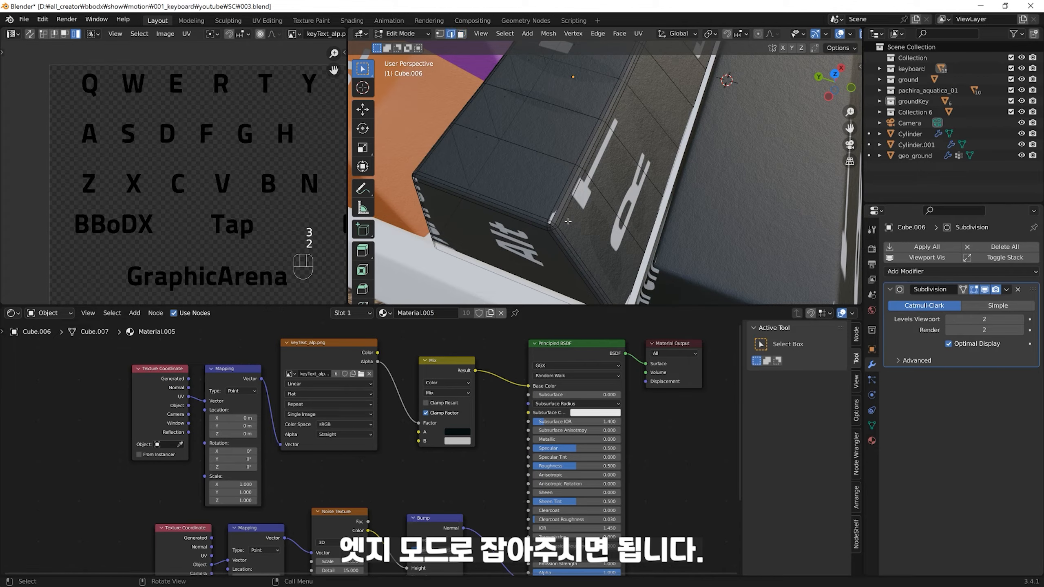
left_click(564, 218, "alt")
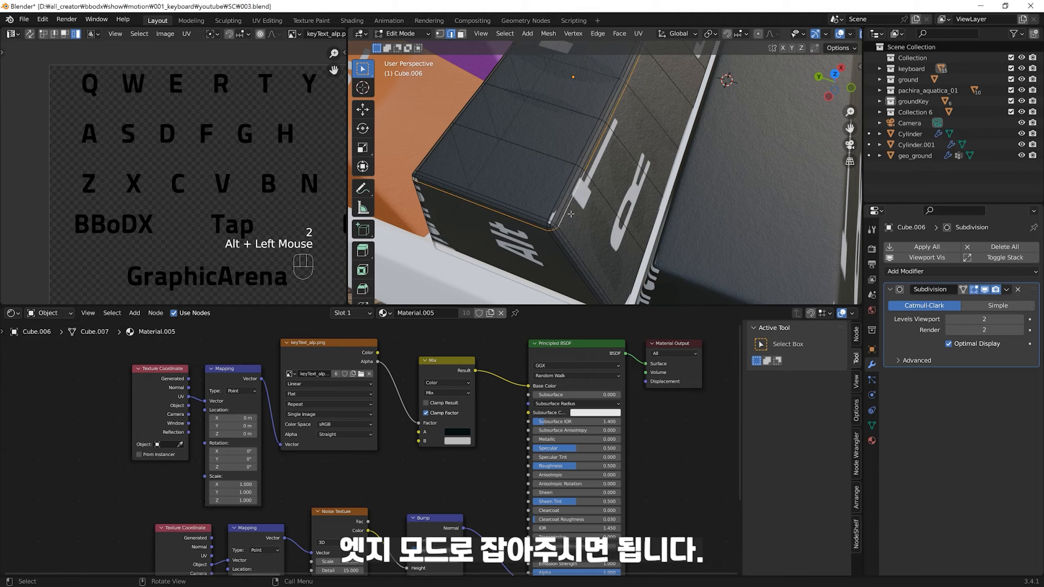
middle_click_drag(570, 214, 591, 232, "shift")
left_click(588, 250)
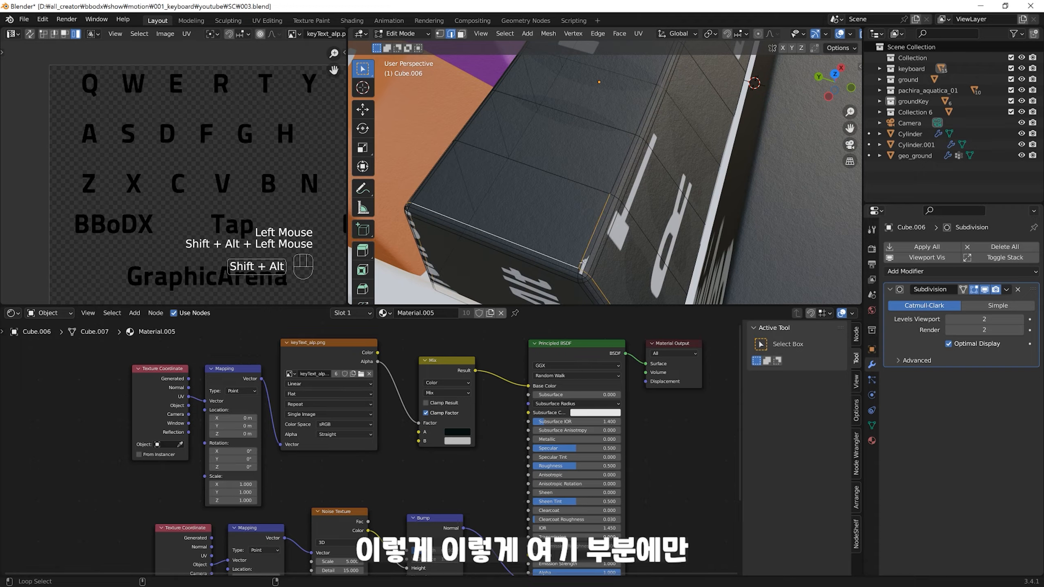
left_click(614, 183, "alt+shift")
middle_click_drag(614, 182, 563, 224, "shift")
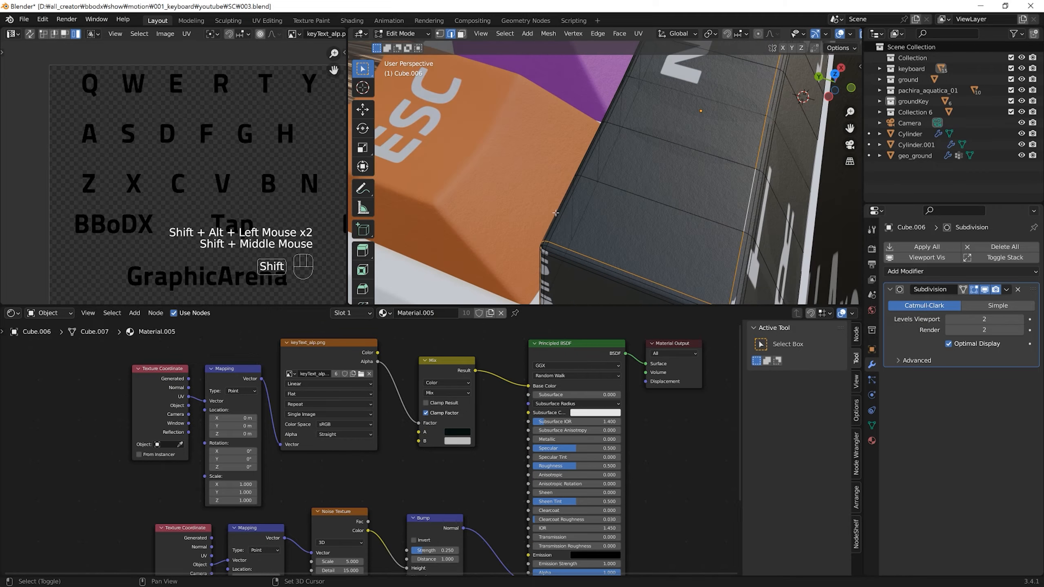
left_click(558, 226, "alt+shift")
Step: Deselect the surplus loop edges running down the wide key's sides at its ESC end
key("alt+z")
middle_click_drag(614, 218, 644, 229, "ctrl")
key("alt+z")
left_click(650, 192, "ctrl")
left_click_drag(644, 229, 635, 238, "ctrl")
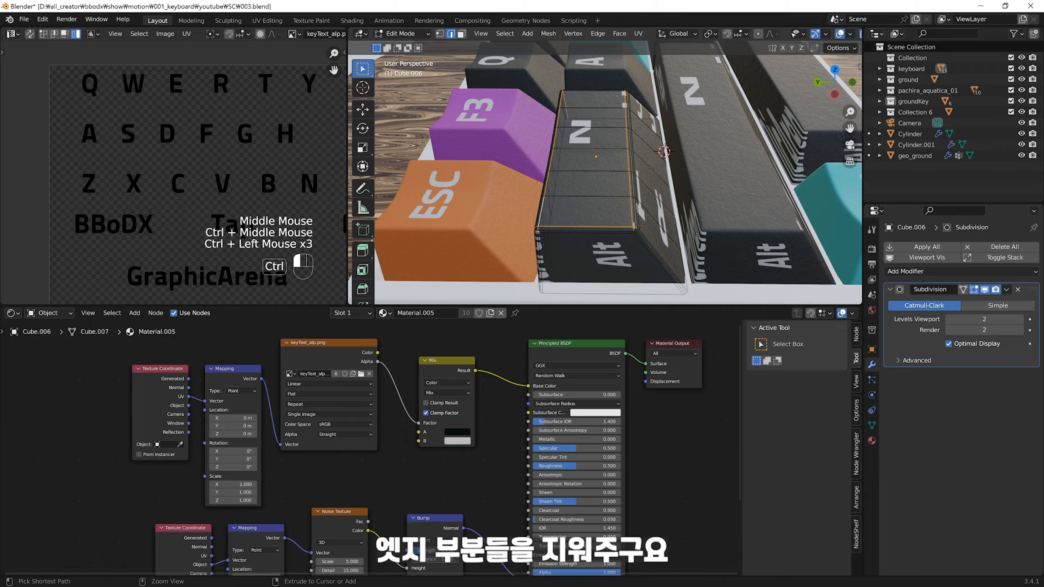
middle_click_drag(640, 240, 671, 260, "ctrl")
left_click_drag(670, 260, 648, 278, "ctrl")
middle_click_drag(648, 278, 725, 263, "shift")
left_click_drag(586, 242, 599, 258, "ctrl")
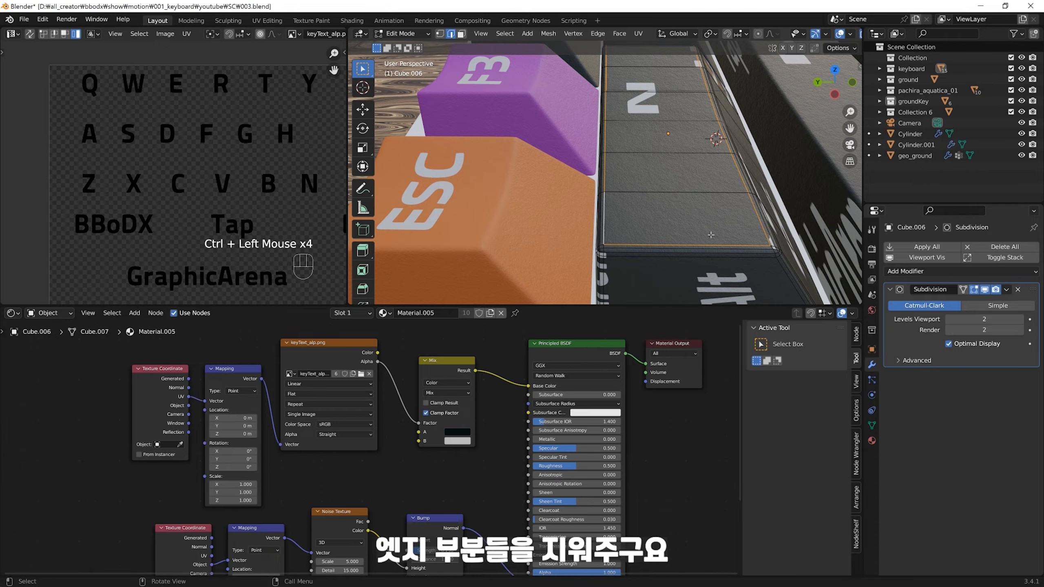
middle_click_drag(711, 235, 649, 231)
left_click_drag(649, 231, 643, 242, "ctrl")
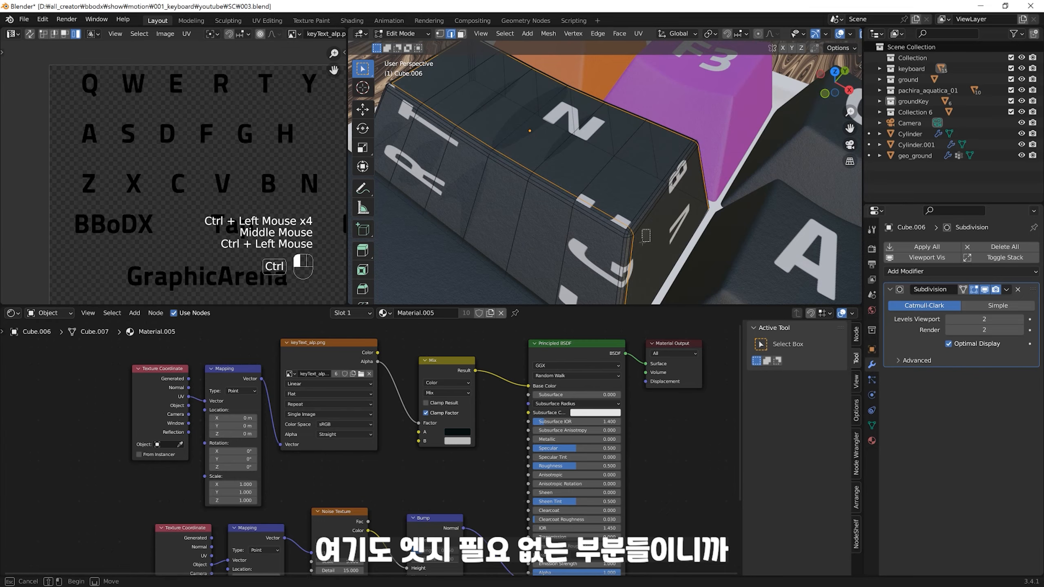
Step: Add the top border loop at the A-key end, deselect its surplus edges and mark the top outline as a seam
left_click(640, 214, "alt+shift")
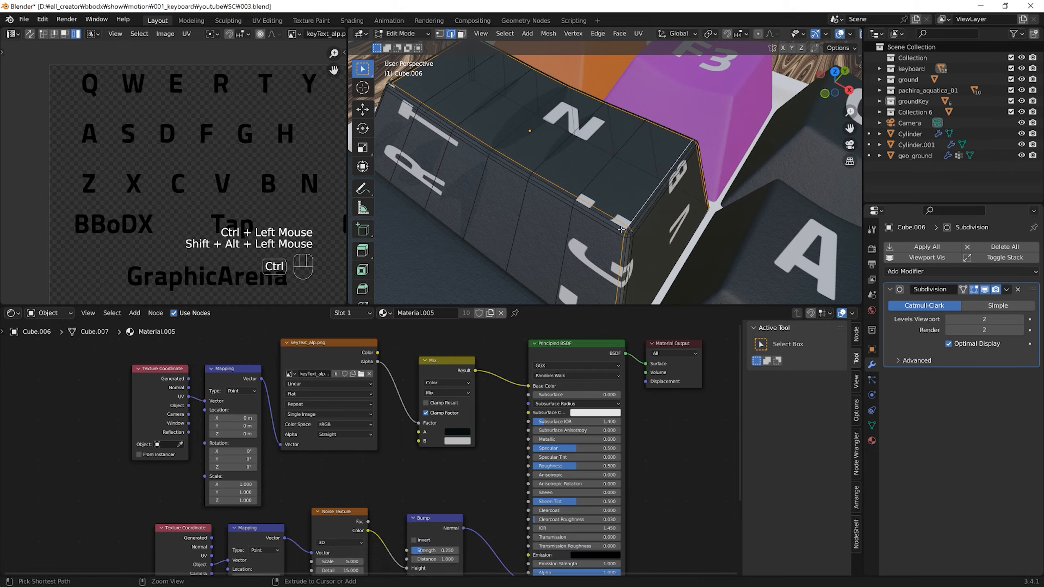
left_click(640, 244, "ctrl")
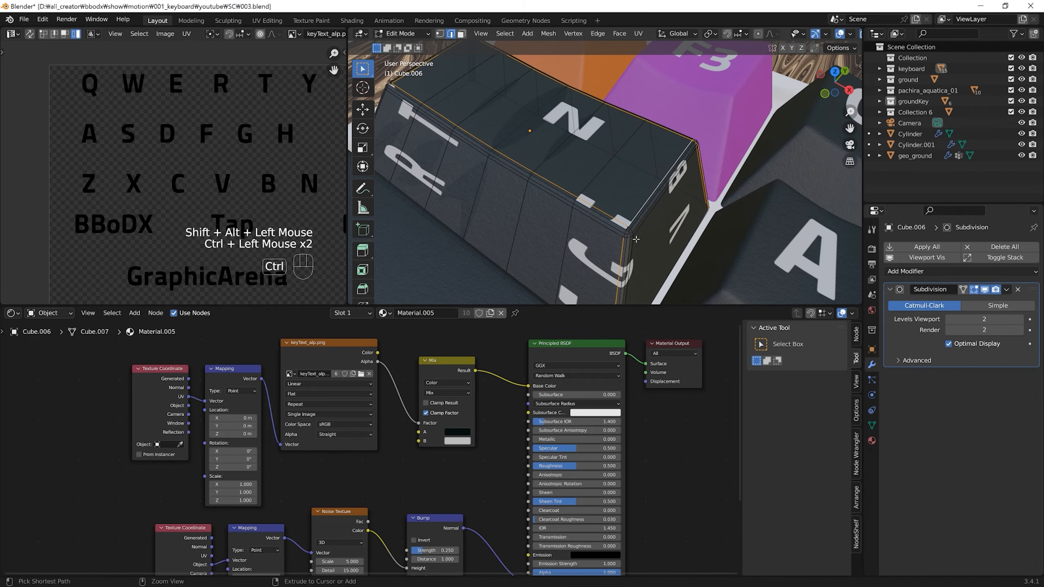
middle_click_drag(636, 239, 677, 160, "shift")
left_click(609, 230, "ctrl")
left_click_drag(710, 120, 643, 209, "ctrl")
middle_click_drag(642, 208, 629, 187, "shift")
middle_click_drag(629, 187, 599, 168, "ctrl")
left_click_drag(600, 168, 584, 191, "ctrl")
left_click_drag(599, 169, 590, 183, "ctrl")
middle_click_drag(590, 184, 571, 234, "ctrl")
middle_click_drag(571, 234, 614, 234)
key("u")
left_click(587, 356)
Step: Select the wide second-row key's whole mesh and unwrap it along the new seam
key("Tab")
key("Tab")
key("alt+z")
key("alt+z")
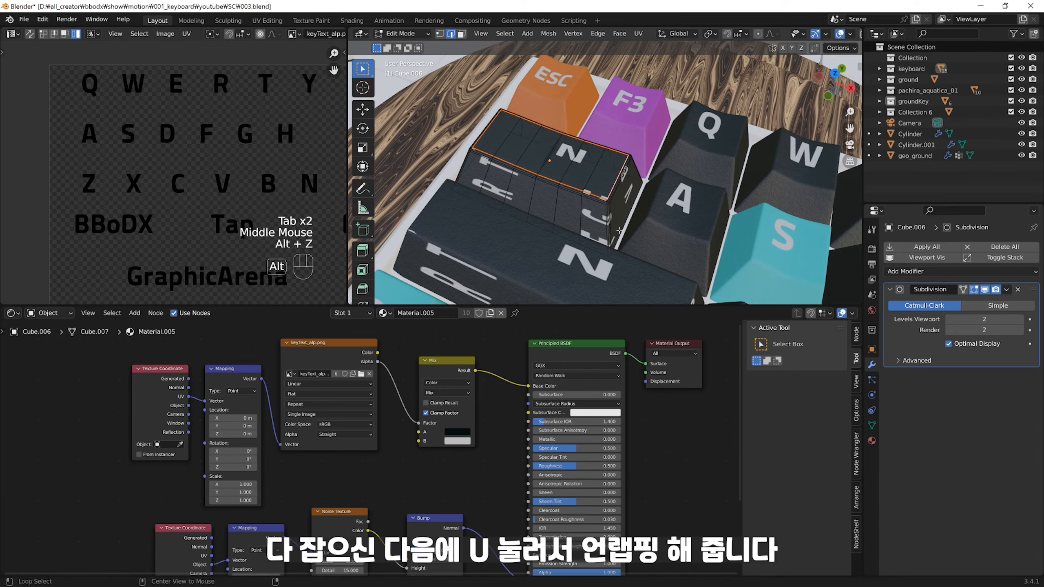
left_click_drag(748, 106, 450, 264)
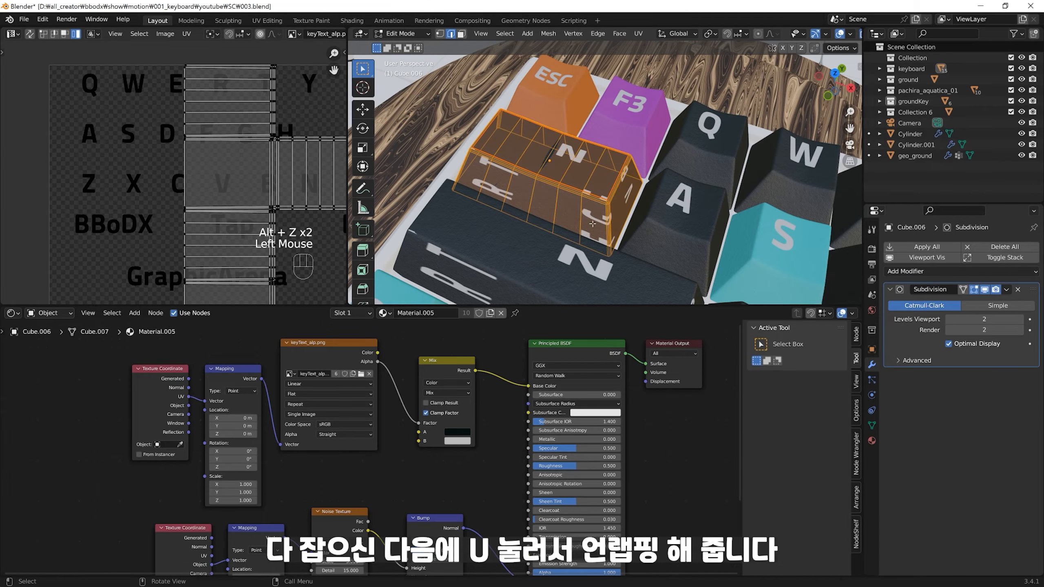
key("u")
left_click(575, 108)
Step: Select the ring-shaped side UV island in island mode, shrink it and move it to the empty corner beside Ctrl
mouse_move(194, 156)
middle_mouse_down("ctrl")
mouse_move(193, 135)
mouse_move(196, 146)
middle_mouse_up("ctrl")
key("4")
left_click(195, 147)
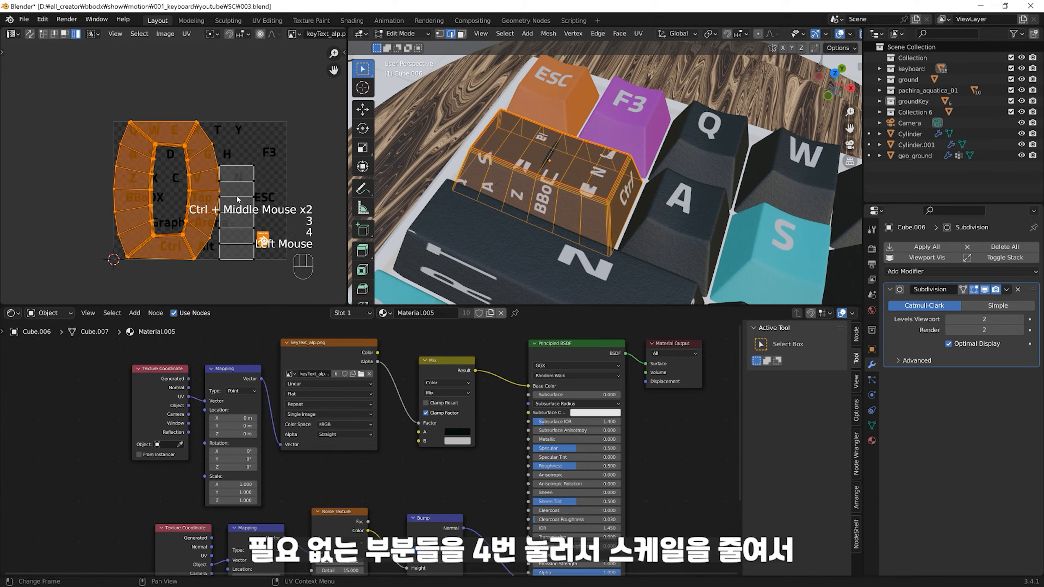
key("s")
left_click(188, 202)
key("g")
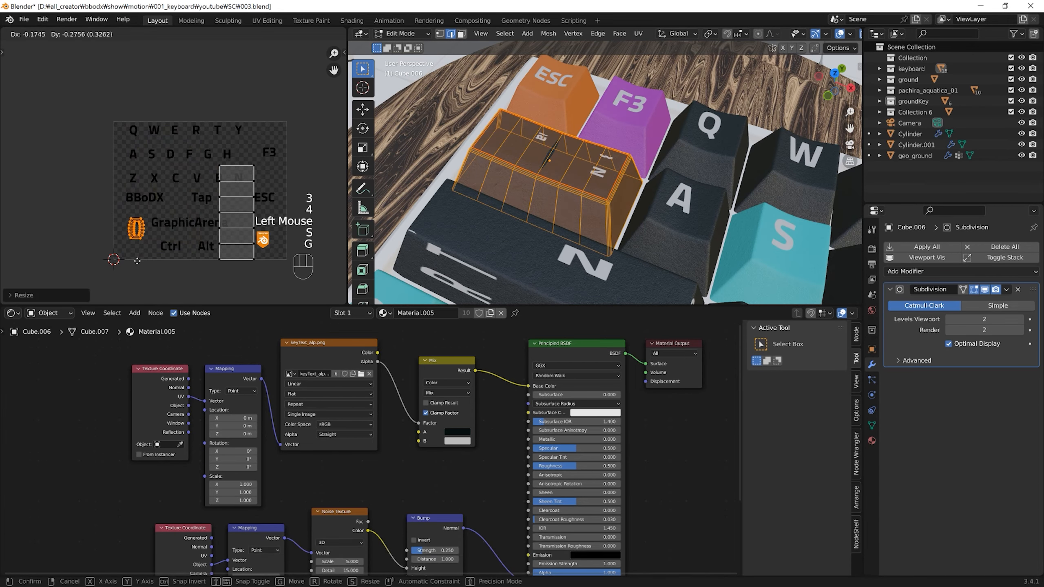
left_click(134, 274)
key("s")
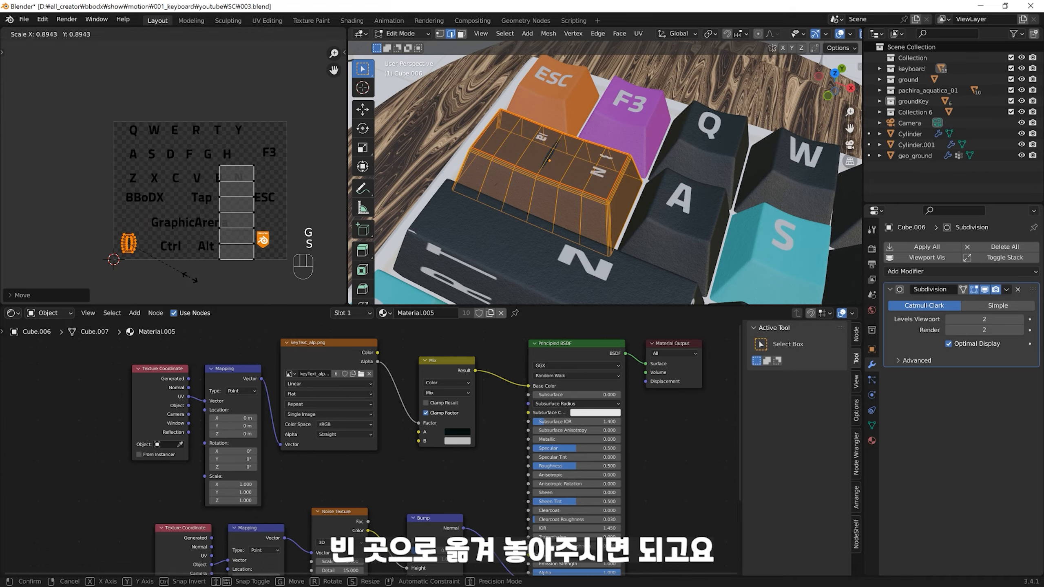
left_click(186, 275)
Step: Select the wide key's top UV island, rotate it to lie horizontally and move it onto the BBoDX text
left_click_drag(188, 146, 267, 260)
middle_click_drag(475, 235, 512, 254, "shift")
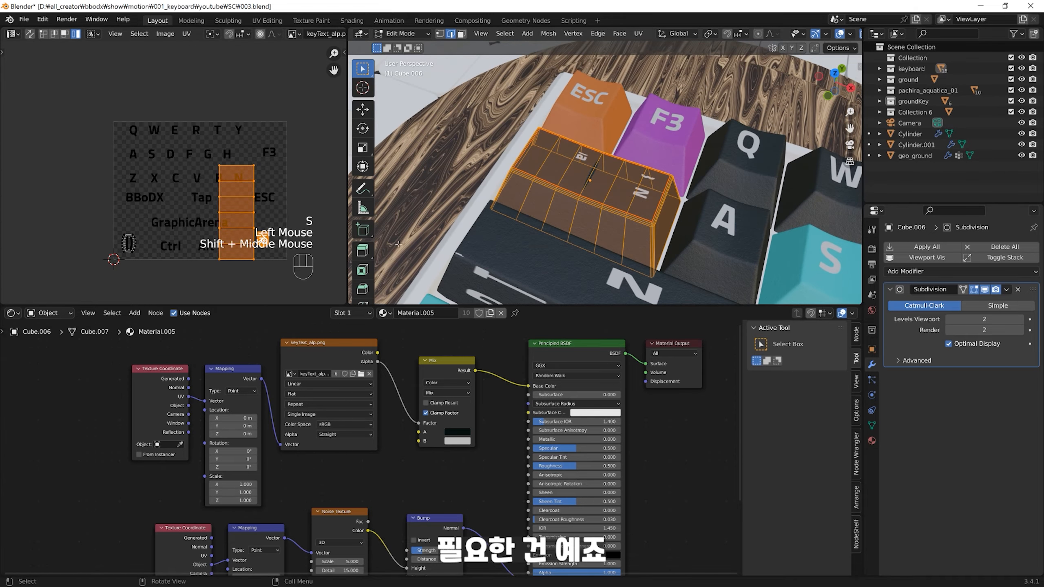
key("r")
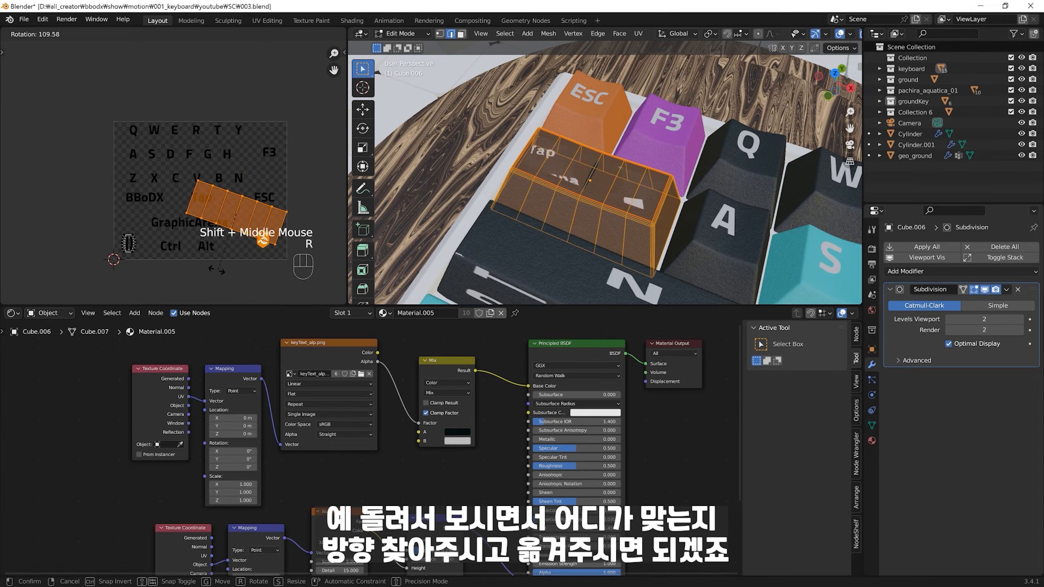
left_click(240, 274)
middle_click_drag(241, 275, 294, 205, "ctrl")
key("g")
left_click(207, 254)
Step: Scale and shift the top UV island so the BBoDX text fits centred on the wide key
middle_click_drag(294, 205, 338, 224, "ctrl")
middle_click_drag(338, 224, 298, 254, "shift")
middle_click_drag(298, 254, 316, 270, "ctrl")
key("s")
left_click(248, 253)
middle_click_drag(248, 252, 275, 261, "ctrl")
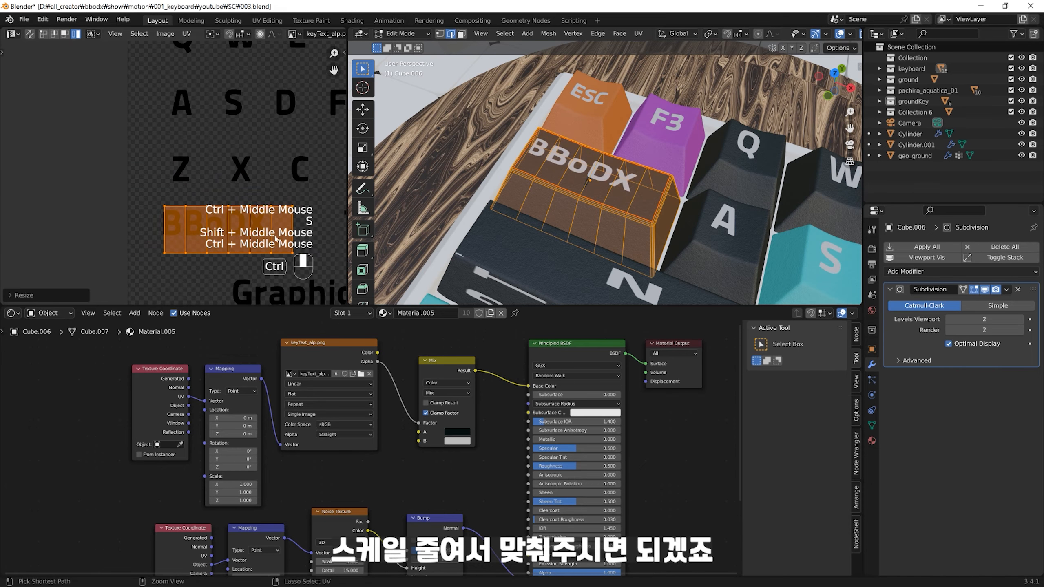
key("g")
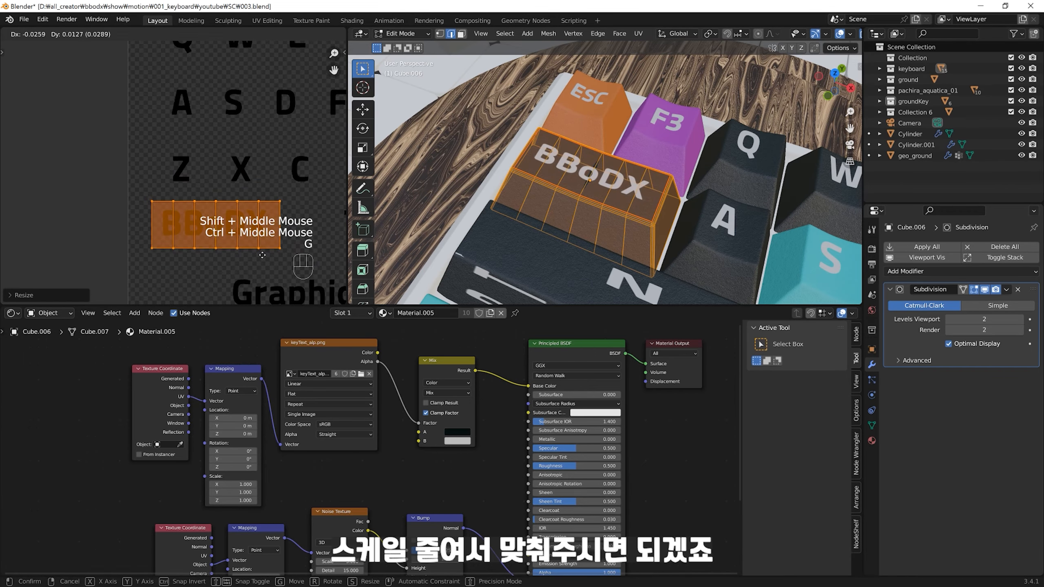
left_click(265, 255)
key("s")
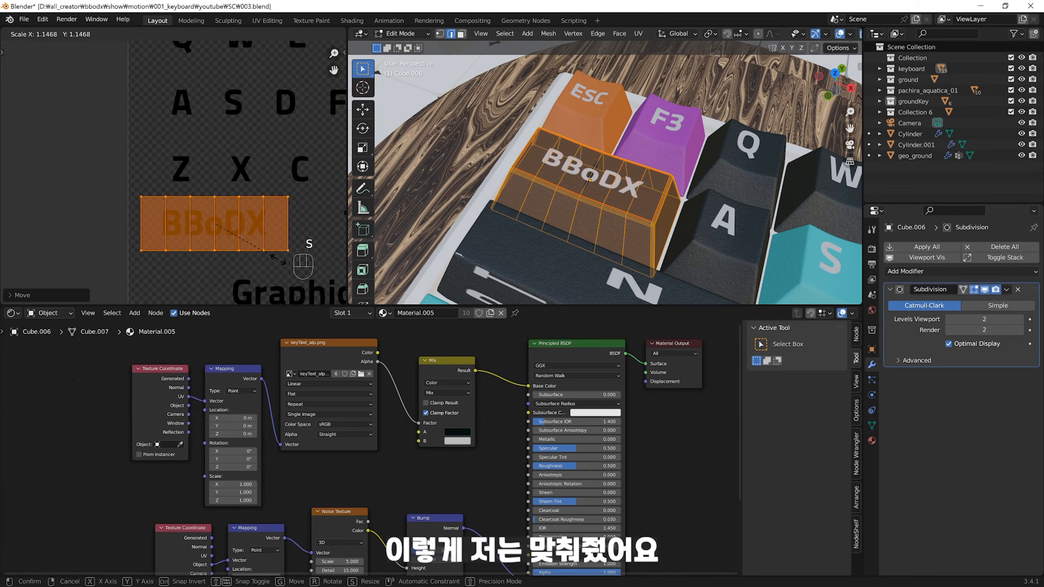
left_click(281, 262)
middle_click_drag(611, 271, 600, 224, "ctrl")
key("Tab")
Step: Select the space bar key's whole mesh, shrink its UV layout and move it to the empty corner beside the Ctrl text
left_click(613, 264)
left_click(612, 278)
middle_click_drag(600, 225, 596, 207)
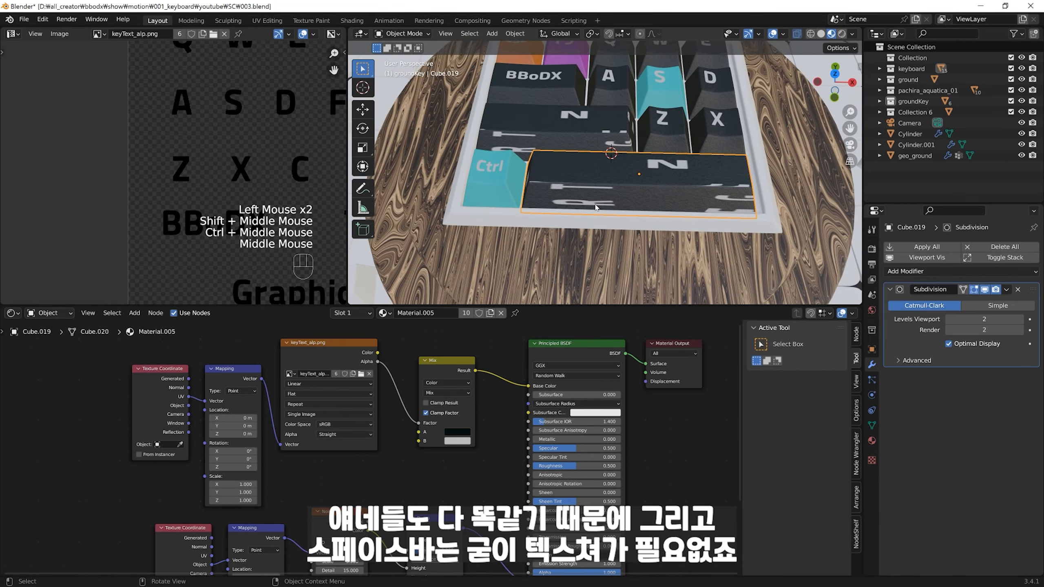
middle_click_drag(283, 194, 243, 280, "ctrl")
key("Tab")
middle_click_drag(247, 246, 246, 276, "ctrl")
left_click_drag(794, 124, 426, 281)
middle_click_drag(317, 242, 278, 244, "shift")
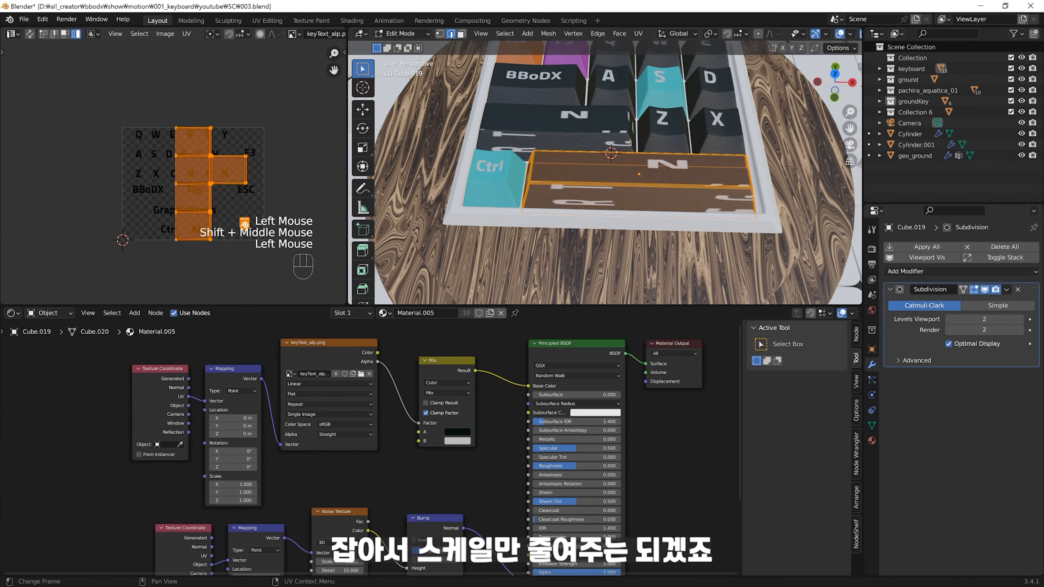
key("s")
key("g")
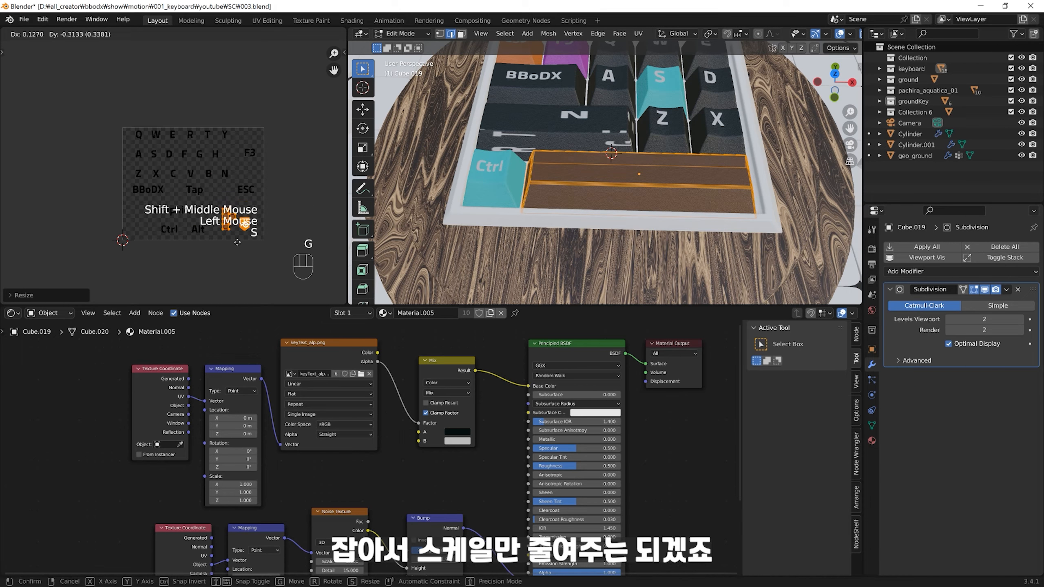
left_click(239, 245)
key("s")
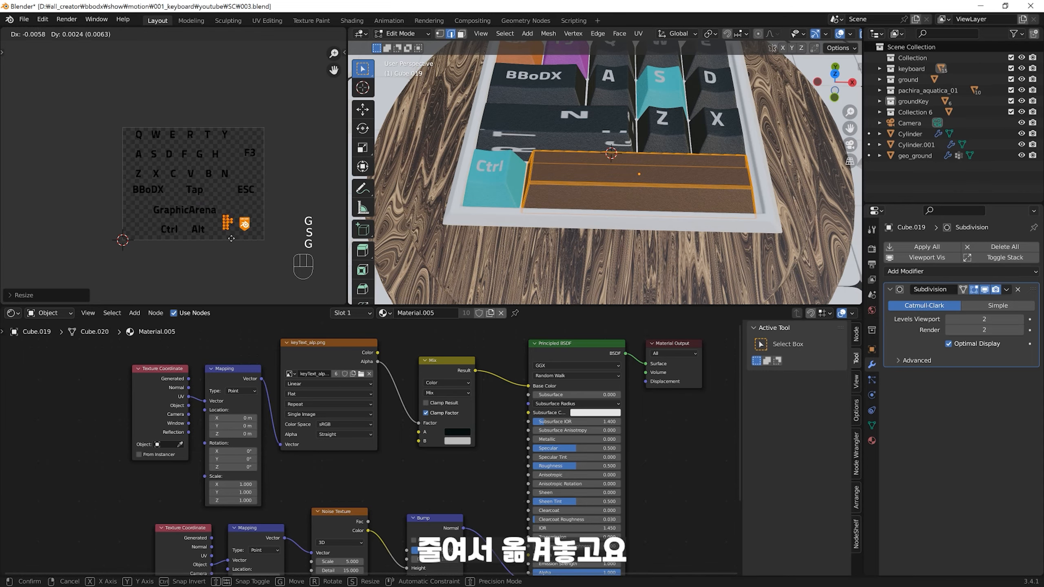
left_click(149, 241)
Step: Copy the UV map from the BBoDX key to the wide third-row key below it
left_click(568, 133)
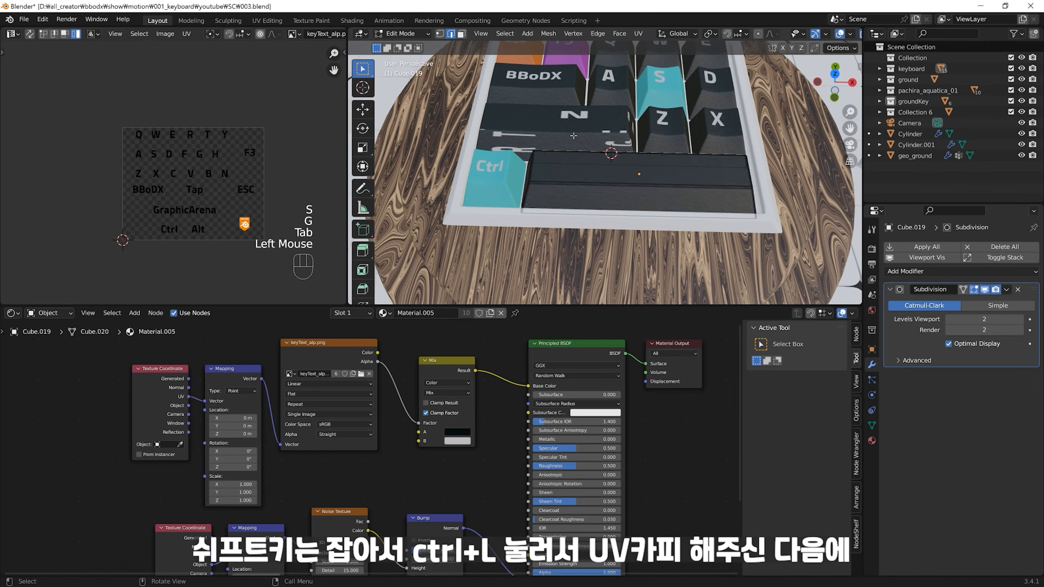
key("Tab")
left_click(569, 126)
left_click(553, 82, "shift")
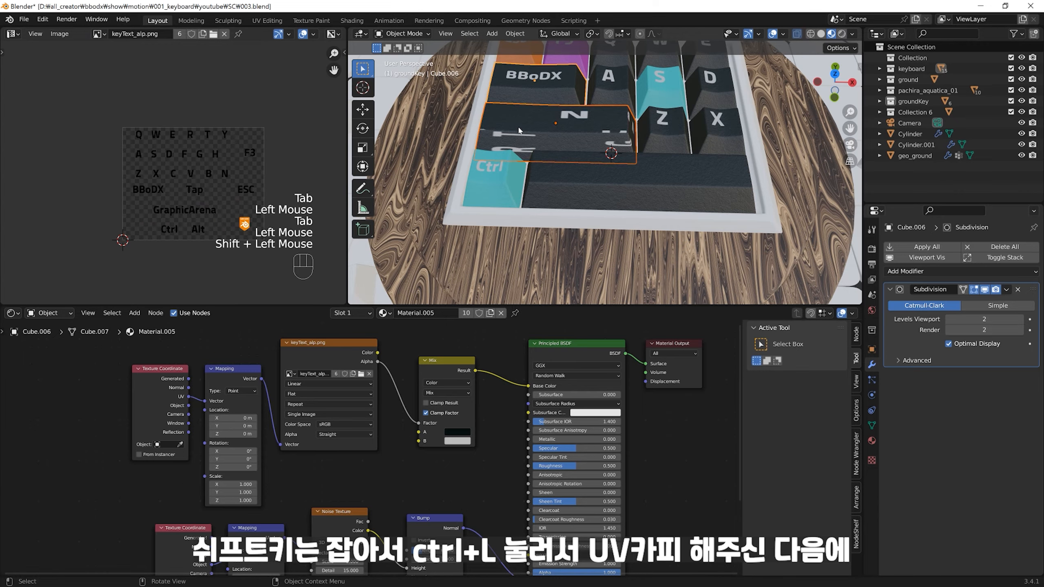
key("ctrl+l")
left_click(493, 216)
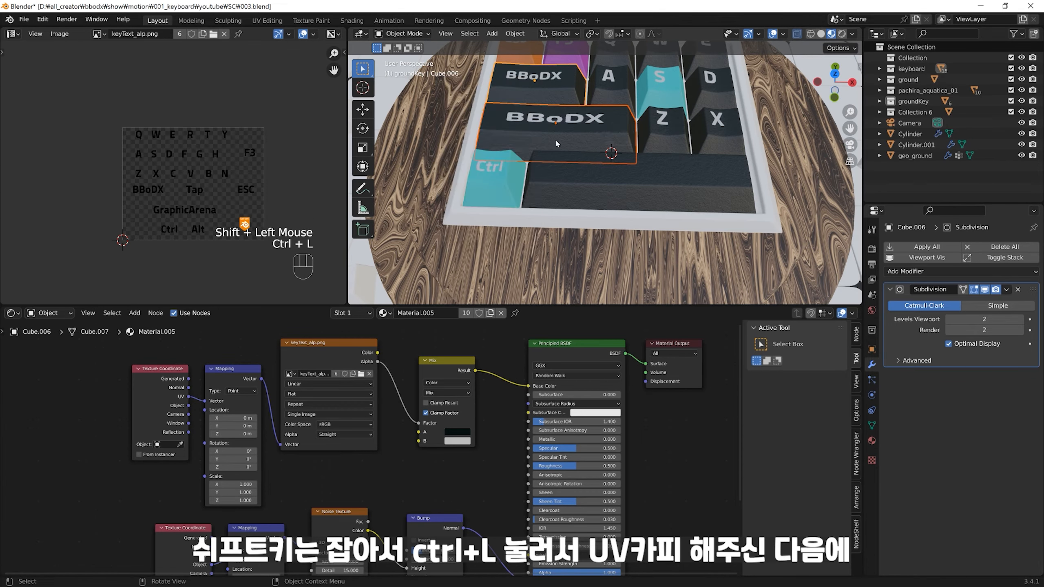
Step: Select the wide third-row key's top UV island and move it onto the GraphicArena text
left_click(556, 144)
key("Tab")
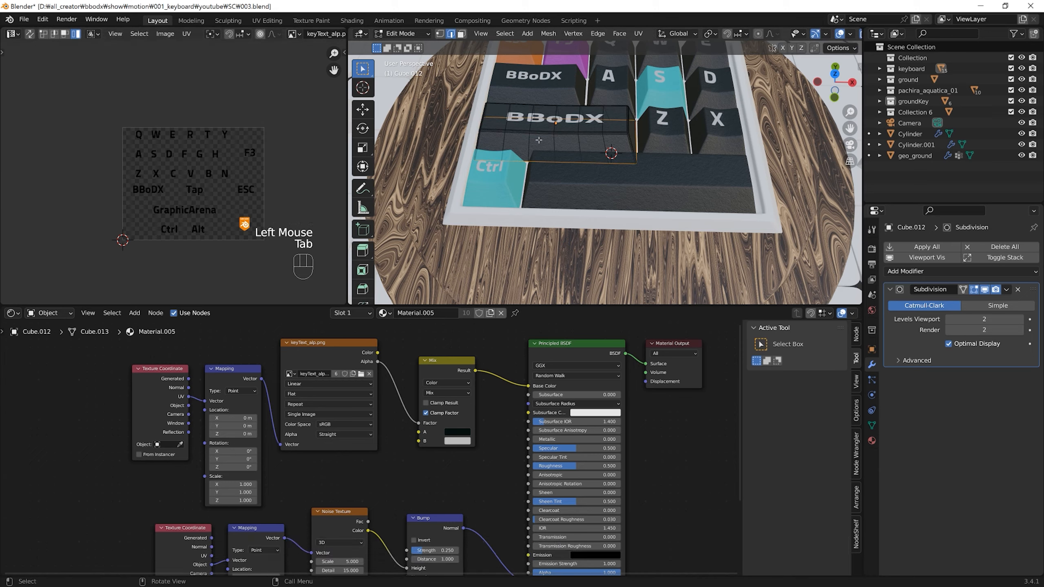
key("alt+z")
key("alt+z")
left_click_drag(710, 79, 413, 217)
middle_click_drag(175, 224, 233, 119, "ctrl")
middle_click_drag(232, 119, 234, 85, "ctrl")
left_click_drag(97, 129, 230, 211)
middle_click_drag(237, 229, 180, 212, "shift")
key("g")
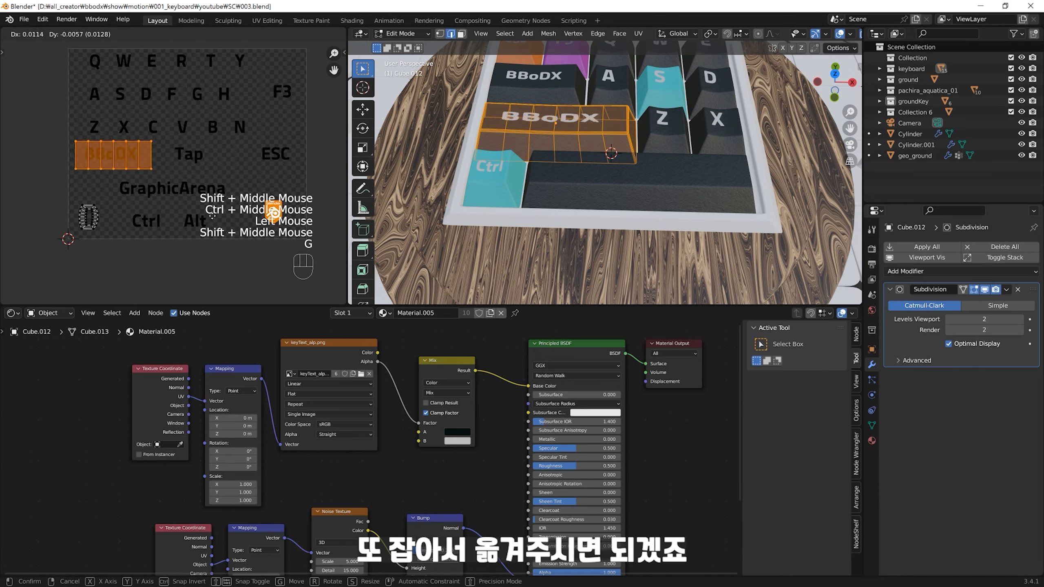
left_click(255, 245)
Step: Enlarge the top UV island and shift it along X until it encloses the whole GraphicArena text
key("s")
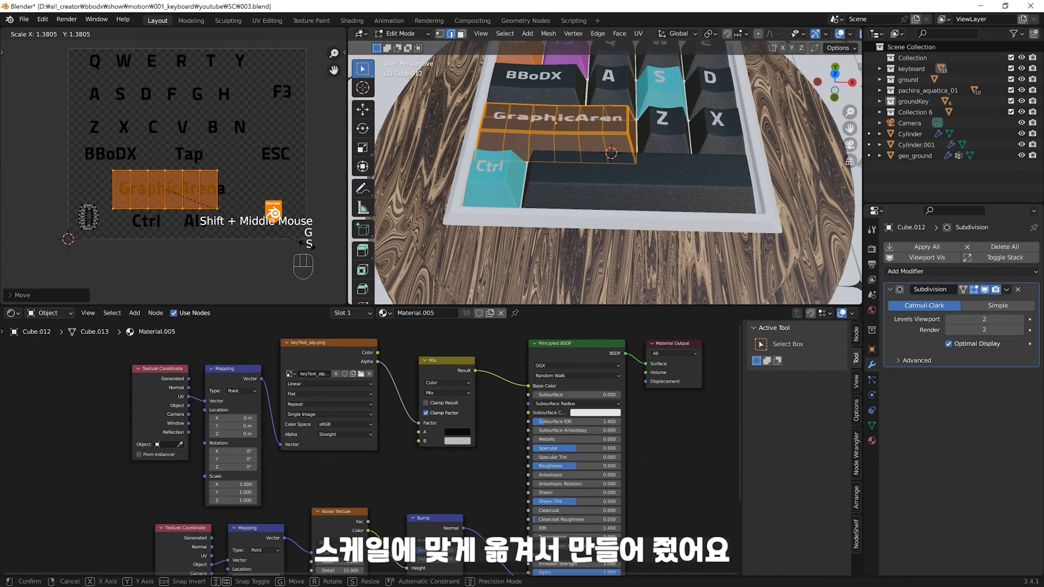
left_click(296, 244)
key("g")
key("x")
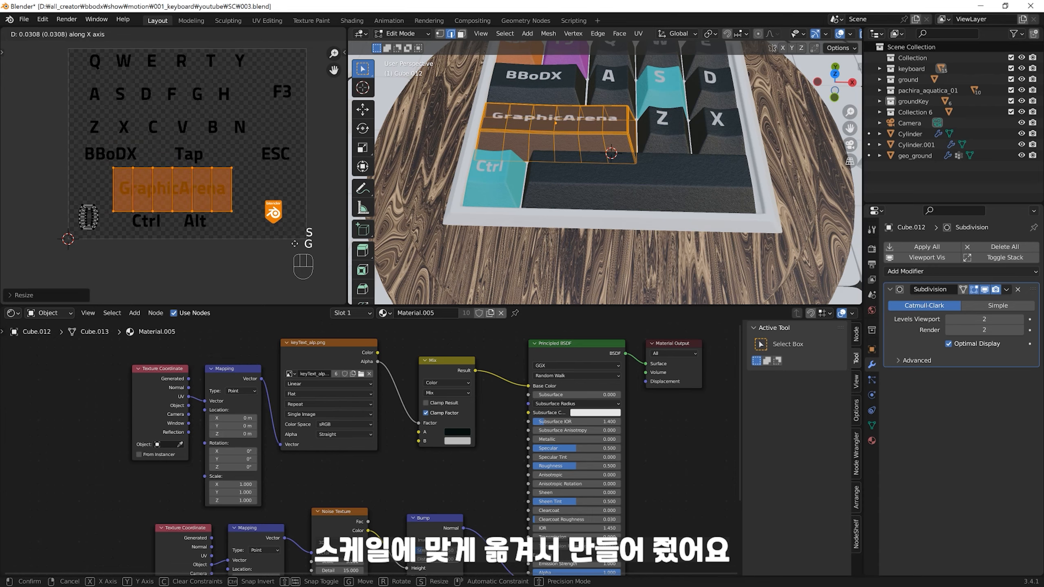
left_click(294, 244)
Step: Scale the GraphicArena UV island down along Y only to about 0.64 to correct the lettering's proportions, and leave edit mode
middle_click_drag(534, 173, 612, 242, "ctrl")
key("s")
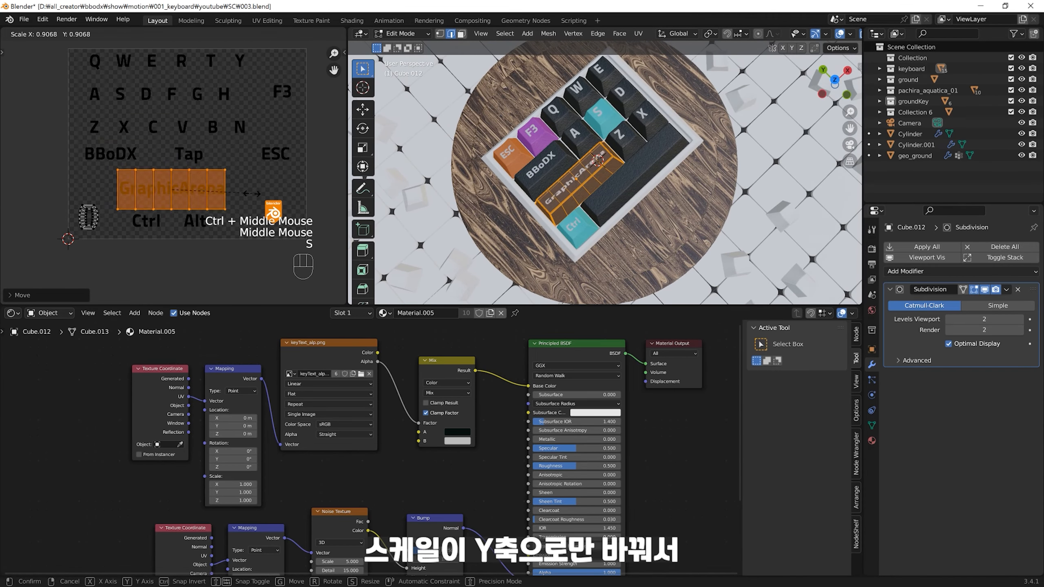
key("y")
key("s")
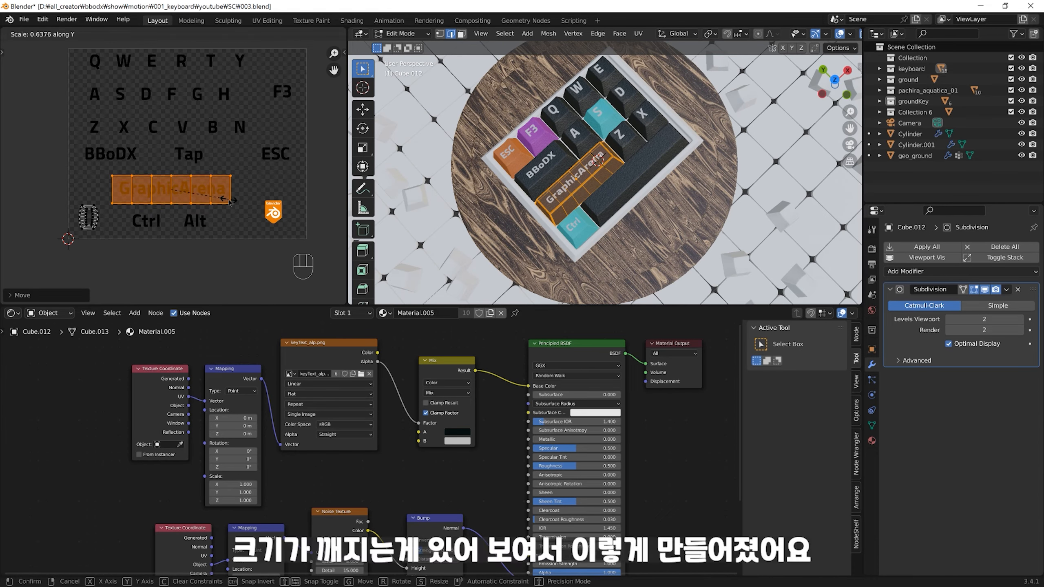
left_click(228, 200)
middle_click_drag(641, 173, 582, 156)
left_click(681, 168)
key("Tab")
key("alt+z")
middle_click_drag(582, 156, 567, 125, "ctrl")
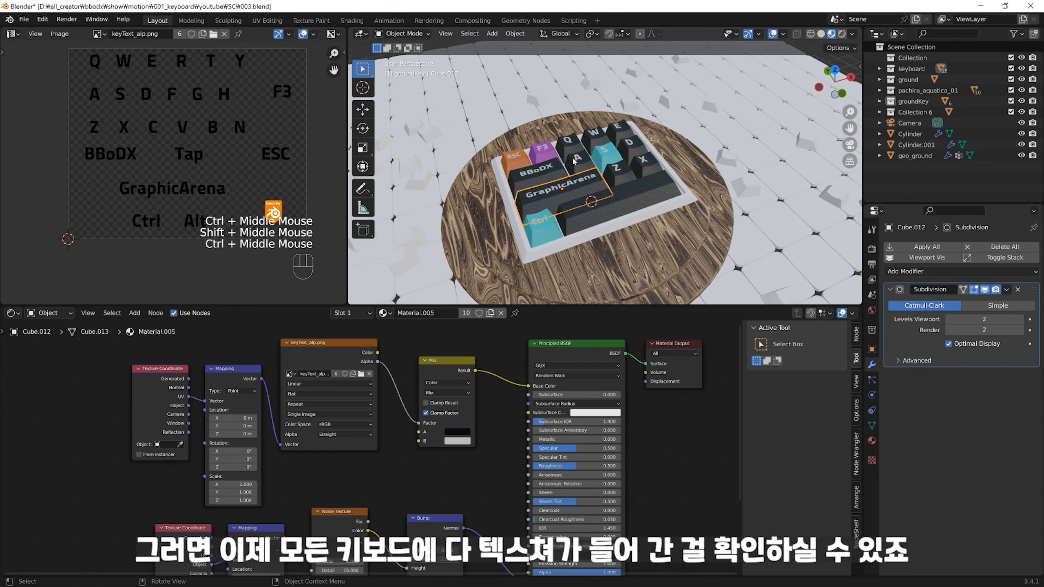
Step: Enlarge the 3D viewport area by shrinking the node editor and the image editor
middle_click_drag(656, 170, 609, 267, "ctrl")
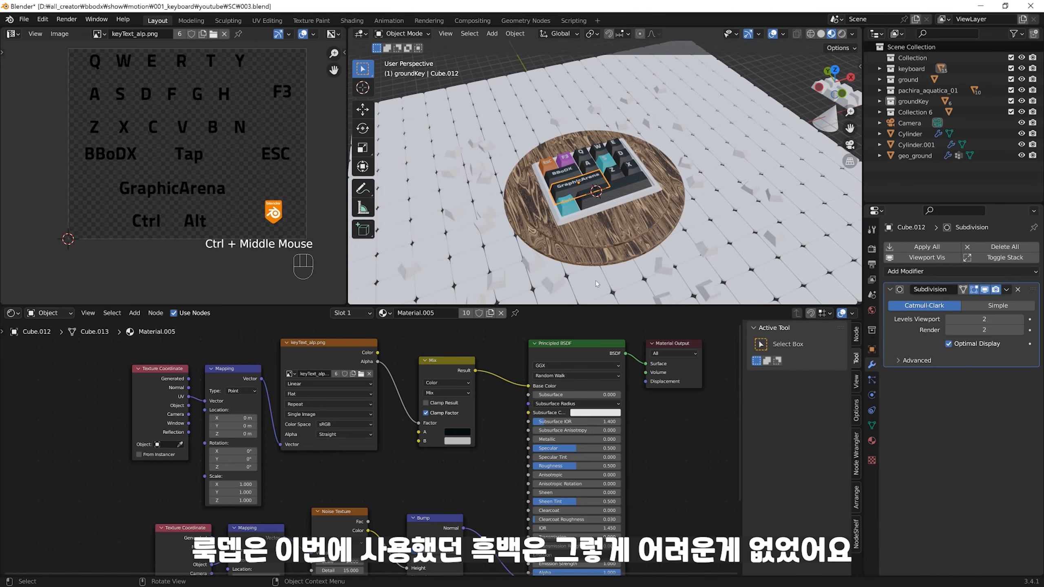
left_click_drag(582, 305, 587, 350)
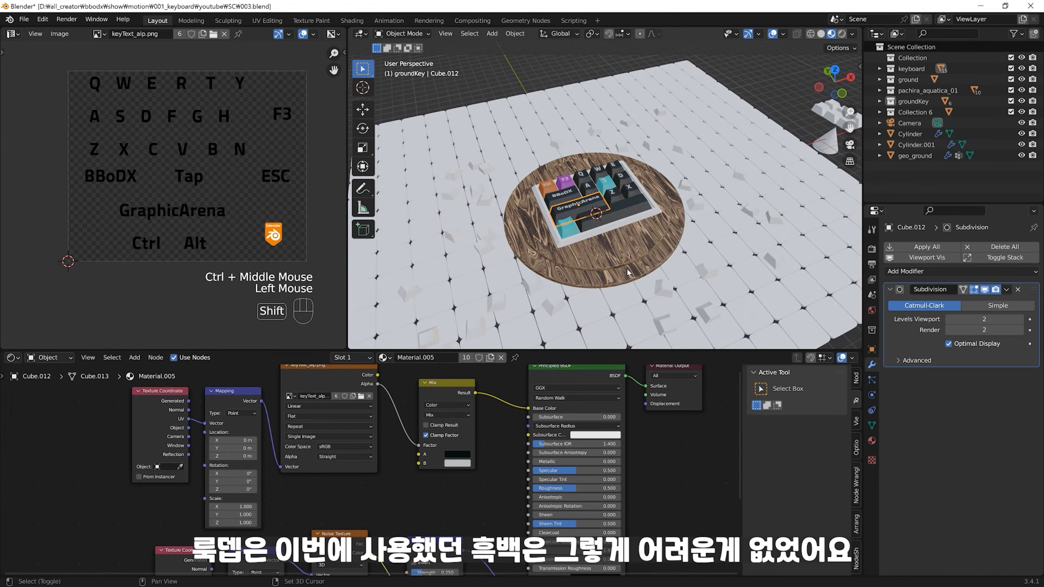
left_click_drag(347, 248, 314, 248)
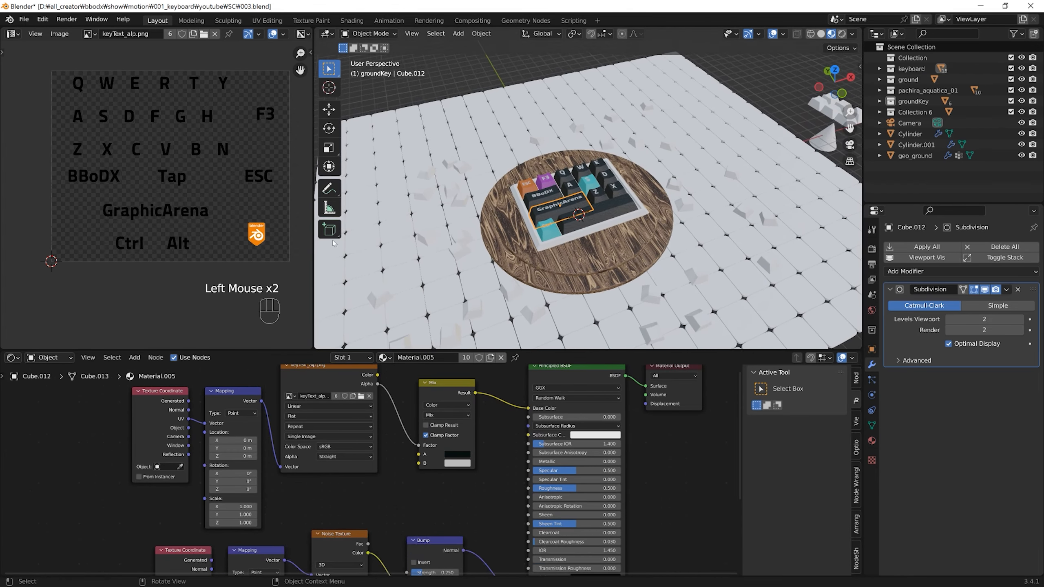
Step: Create a new material for the tiled white floor and reduce its roughness for a slightly glossy finish
left_click(712, 242)
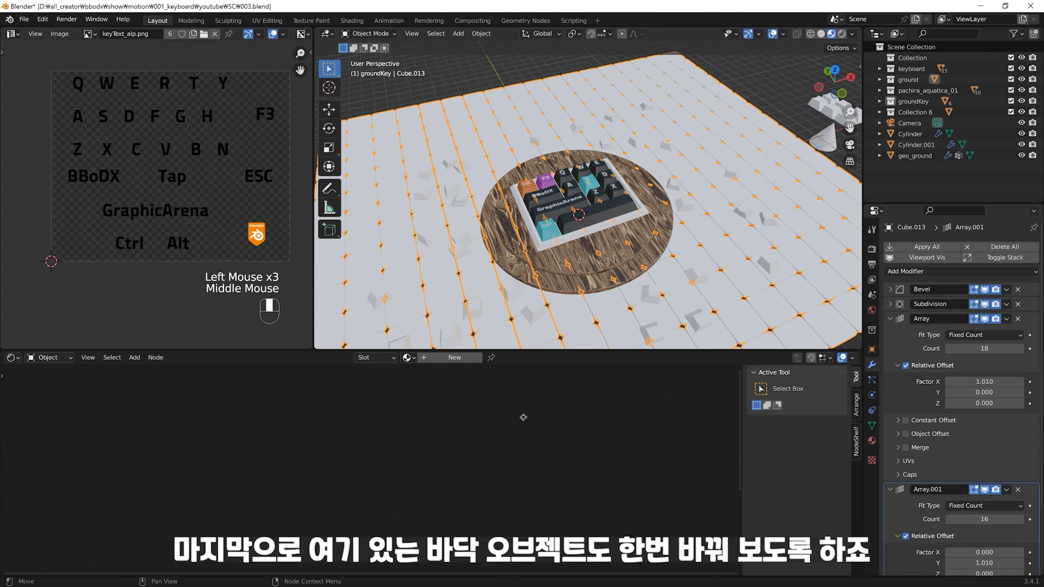
middle_click_drag(495, 393, 545, 406, "shift")
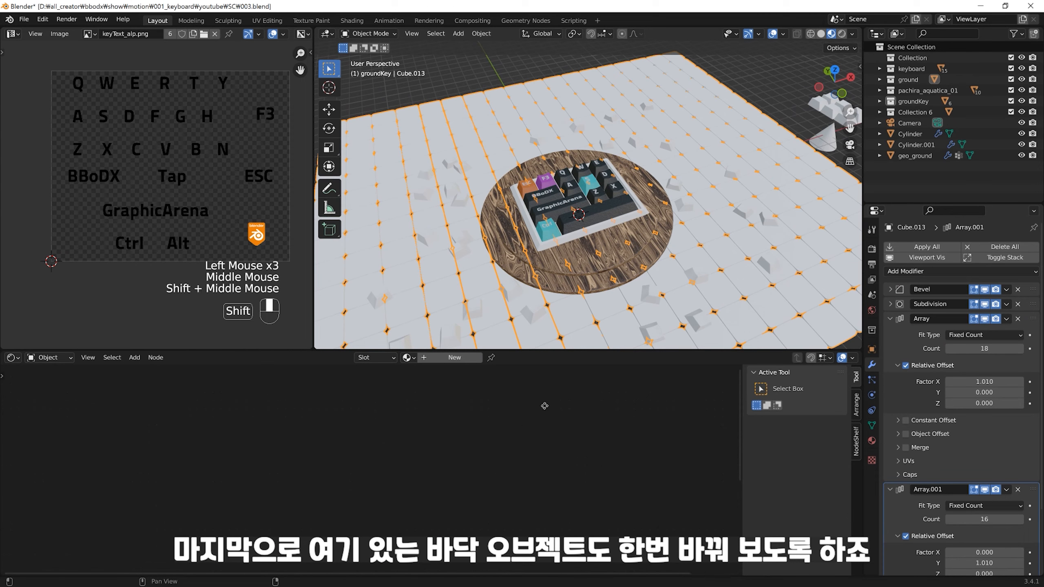
left_click(450, 357)
middle_click_drag(480, 395, 302, 389)
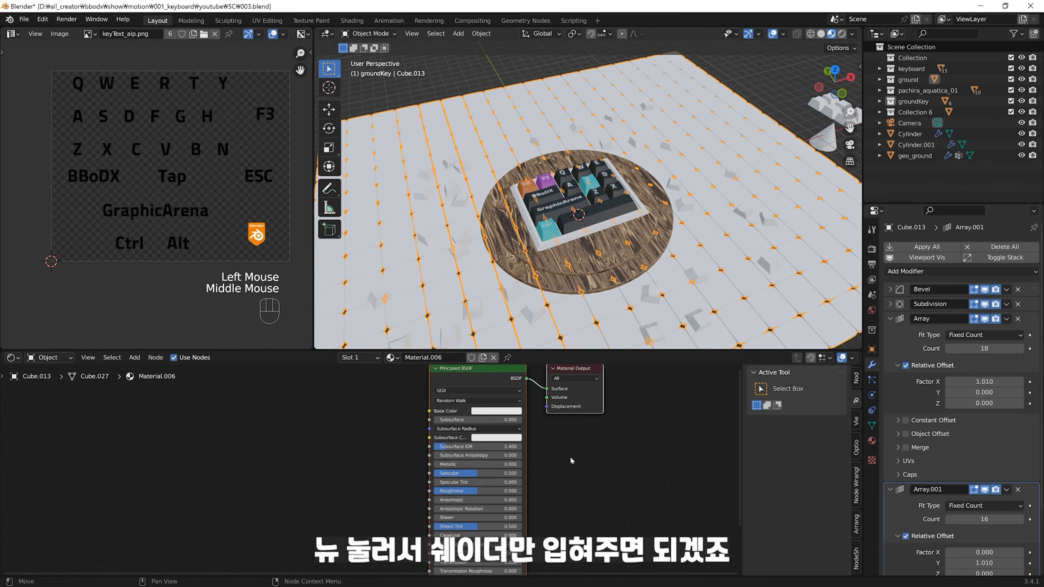
middle_click_drag(571, 459, 604, 429)
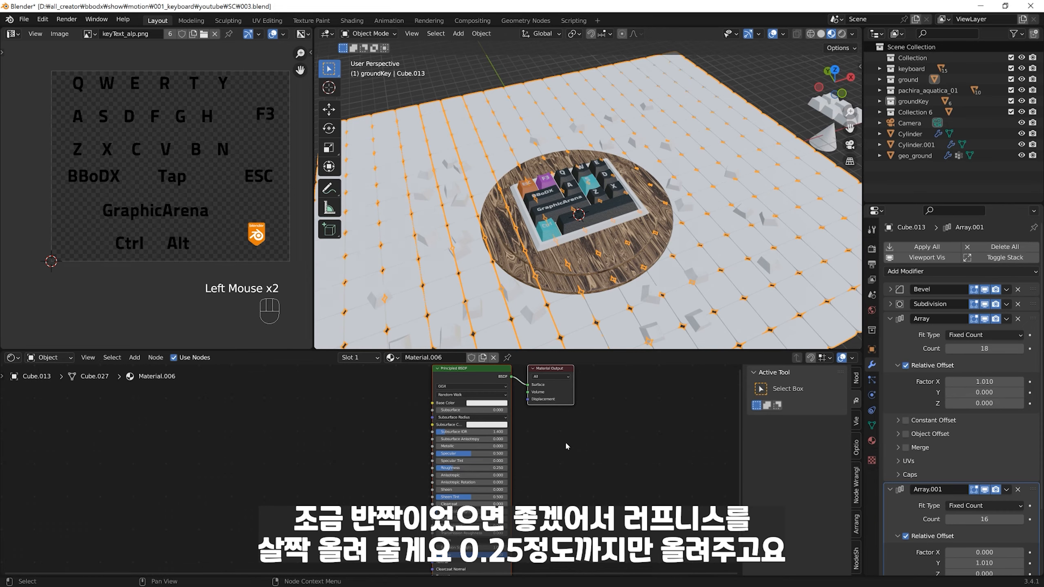
Step: Review the materials of the wooden tabletop and the space bar, and the keycaps scattered over the floor
left_click(599, 280)
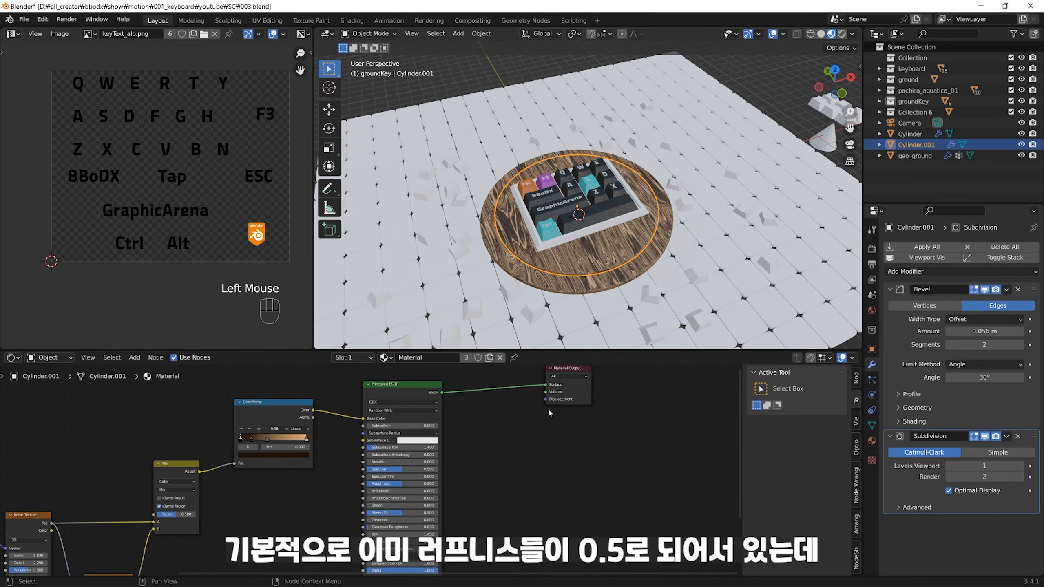
mouse_move(610, 272)
middle_mouse_down("ctrl")
mouse_move(620, 214)
mouse_move(609, 275)
mouse_move(615, 214)
mouse_move(609, 260)
middle_mouse_up("ctrl")
left_click(617, 218)
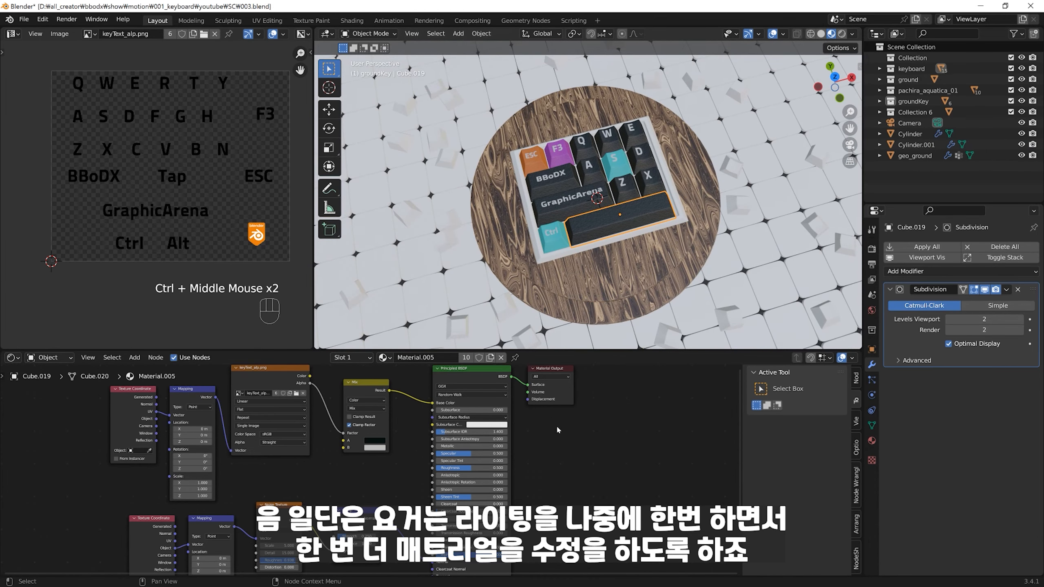
mouse_move(612, 300)
middle_mouse_down()
mouse_move(616, 245)
mouse_move(624, 289)
mouse_move(613, 284)
middle_mouse_up()
left_click(620, 280)
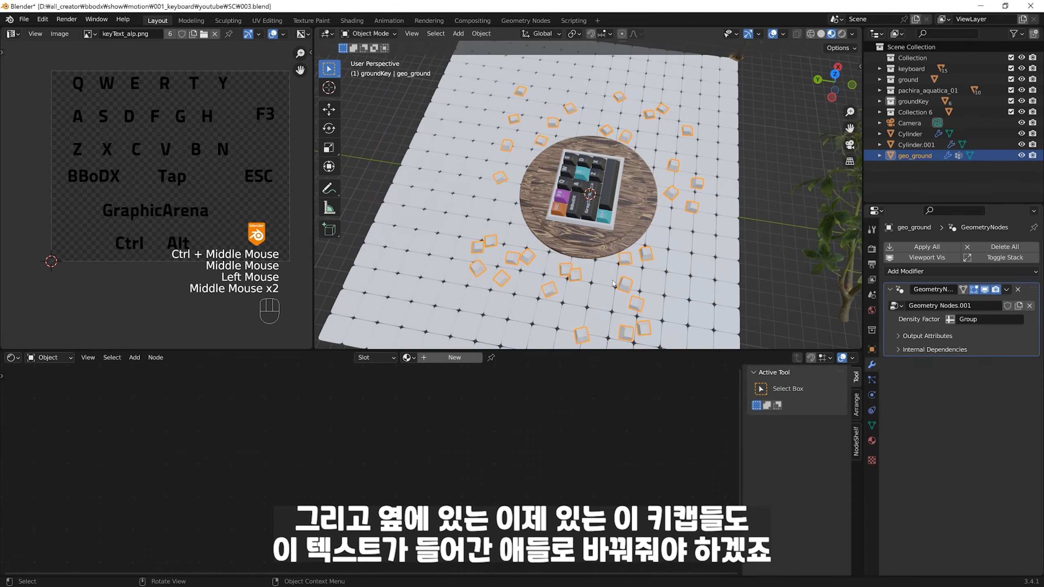
Step: Duplicate the ESC, F3, Q, W, E, A and S keys and place the copies about 27 m away along the global X axis
middle_click_drag(564, 173, 540, 225)
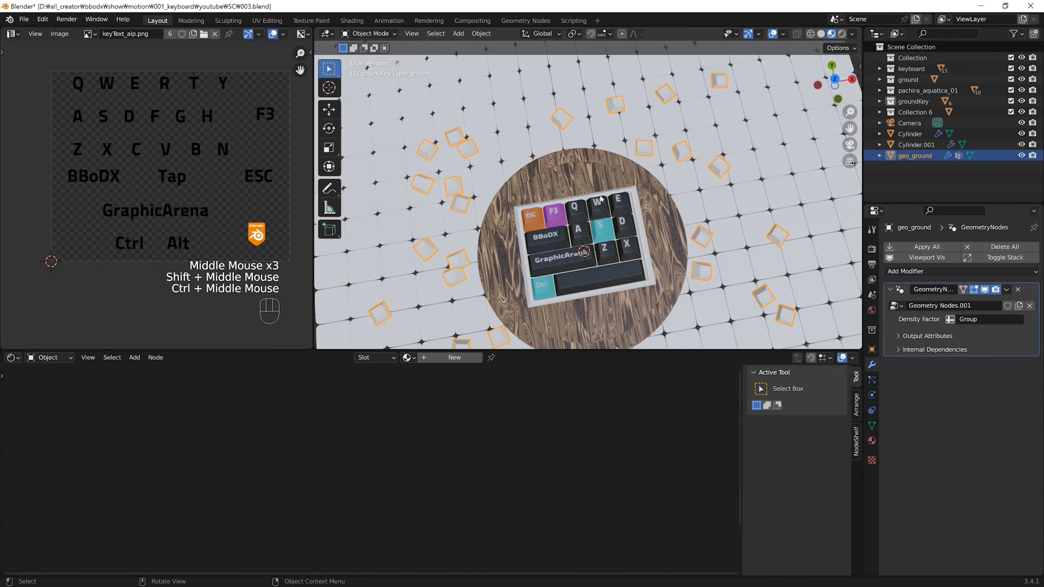
left_click(540, 225)
left_click(555, 217, "shift")
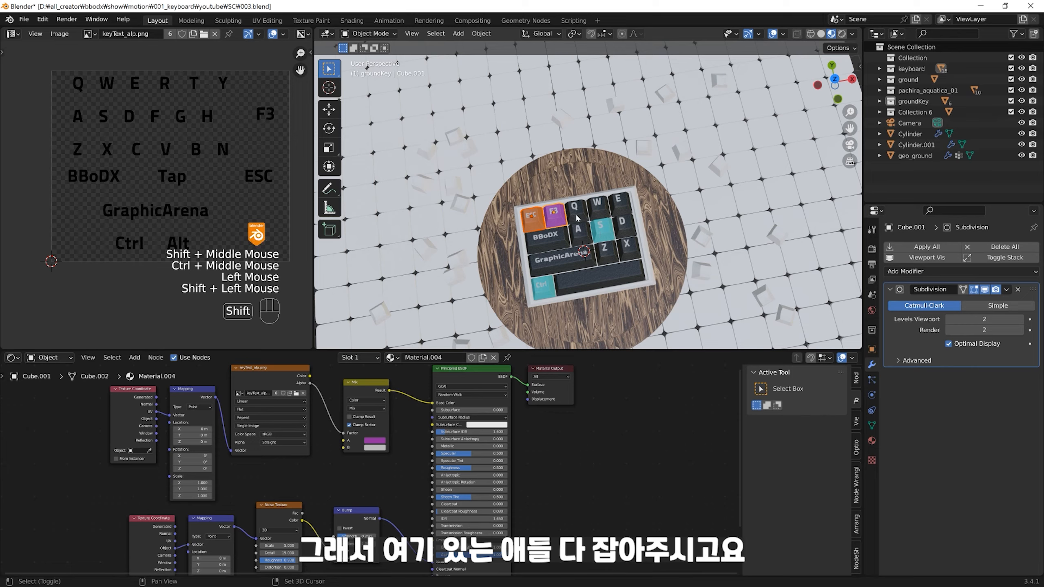
left_click(582, 216, "shift")
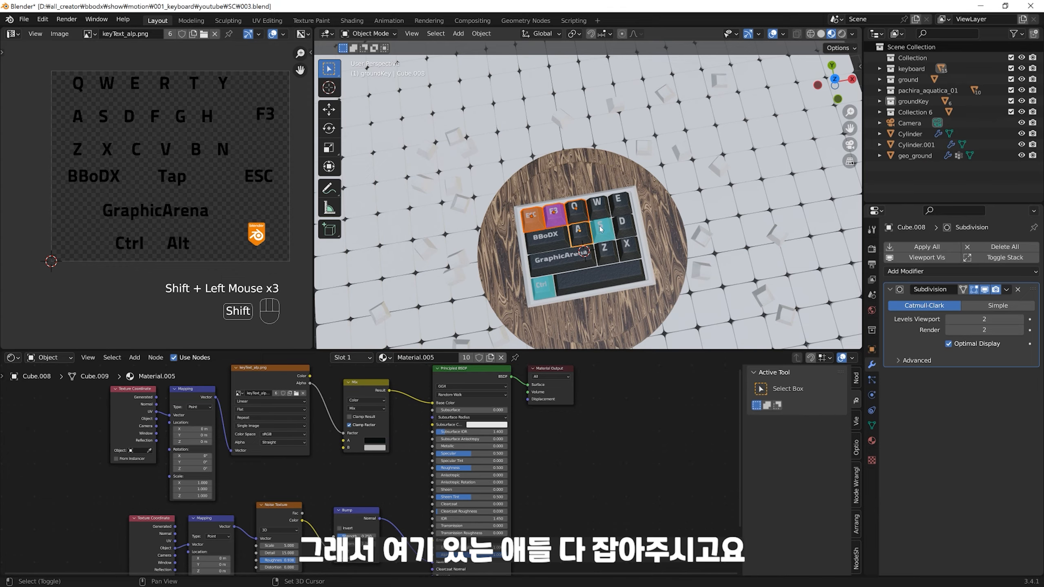
left_click(606, 213, "shift")
middle_click_drag(620, 210, 624, 253, "ctrl")
key("shift+d")
key("x")
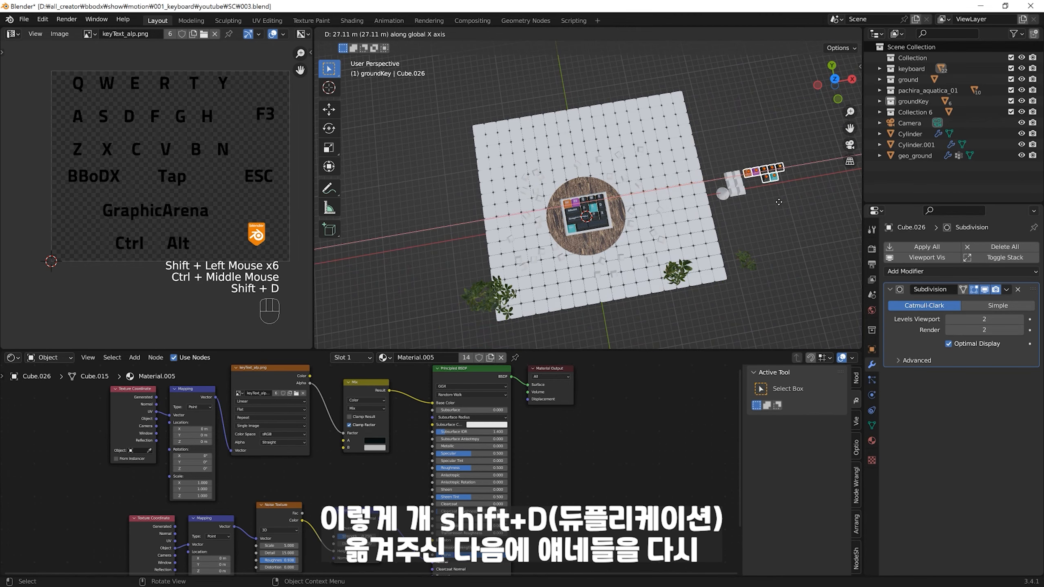
left_click(776, 202)
Step: Select the seven duplicated lettered keys and move them to the groundKey collection
middle_click_drag(777, 201, 711, 202, "shift")
left_click(626, 225)
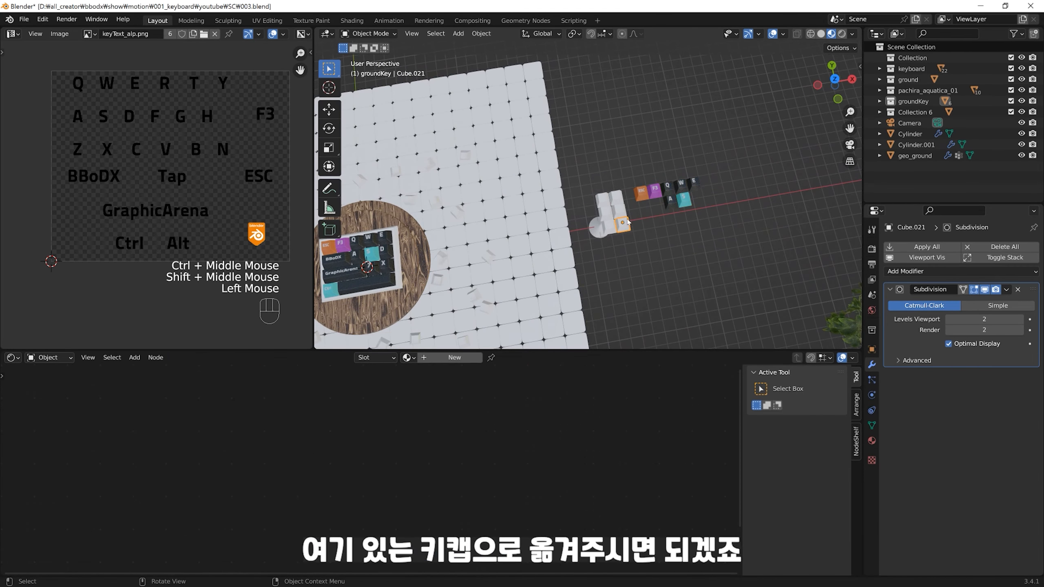
double_click(681, 194)
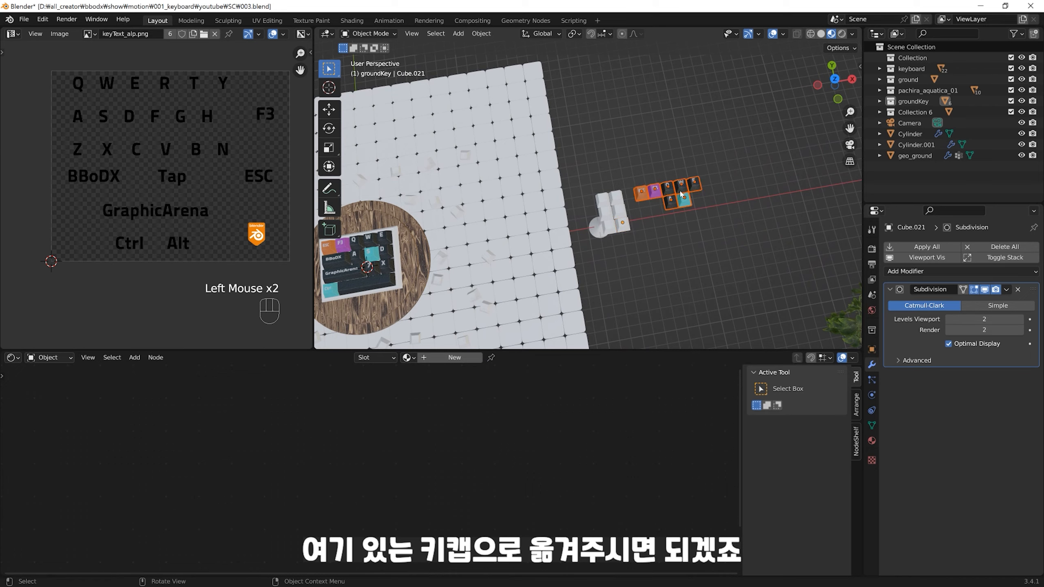
key("m")
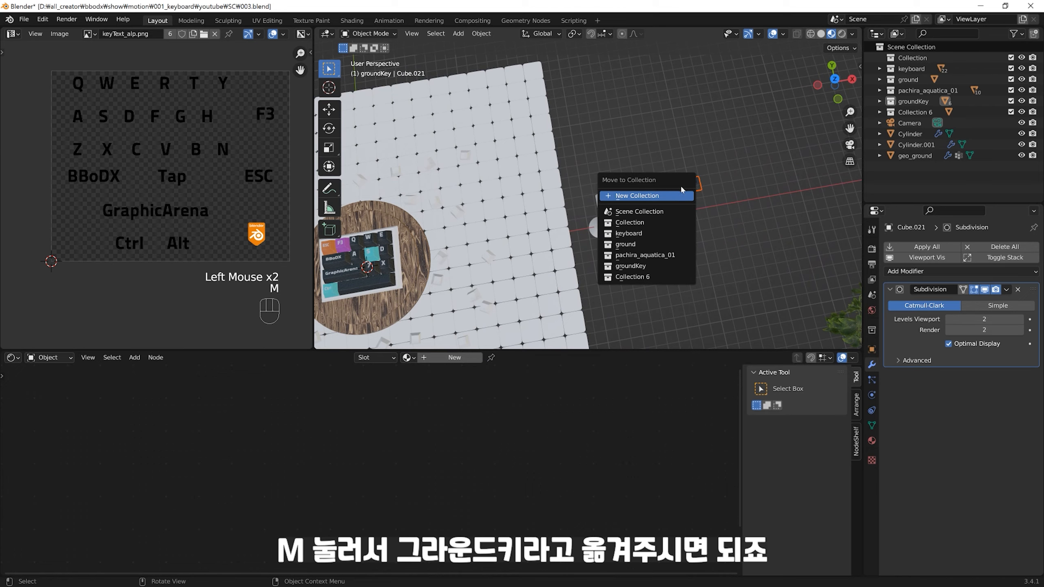
left_click(660, 270)
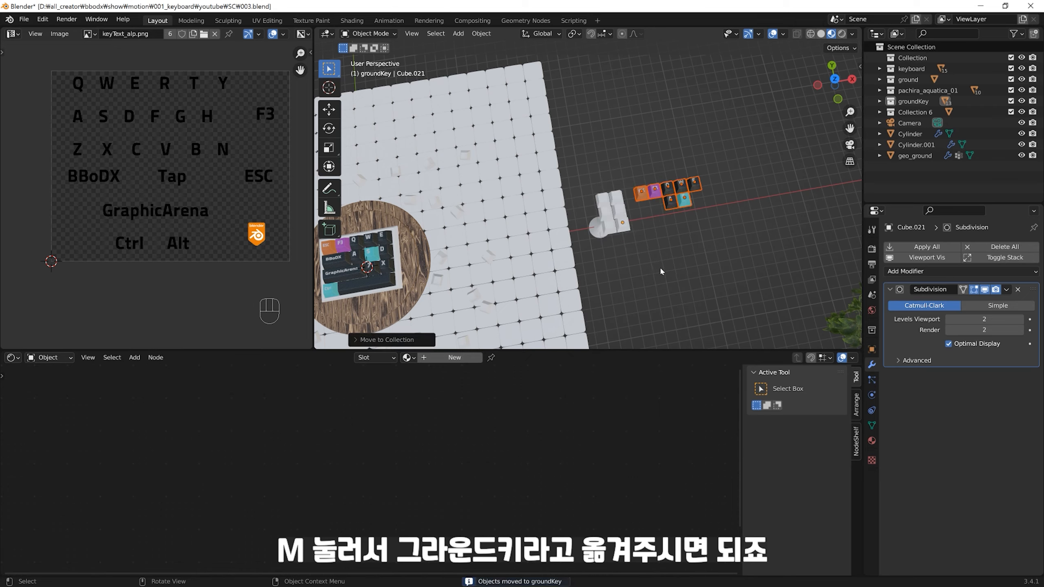
Step: Delete the blank white keycaps standing beside the duplicated lettered keys
mouse_move(651, 255)
middle_mouse_down()
mouse_move(642, 222)
mouse_move(621, 210)
mouse_move(622, 257)
mouse_move(651, 226)
mouse_move(639, 238)
middle_mouse_up()
left_click(621, 210)
key("x")
left_click(623, 213)
Step: Select the geo_ground scatter object and switch the shader editor area to the Geometry Node Editor
left_click(632, 247)
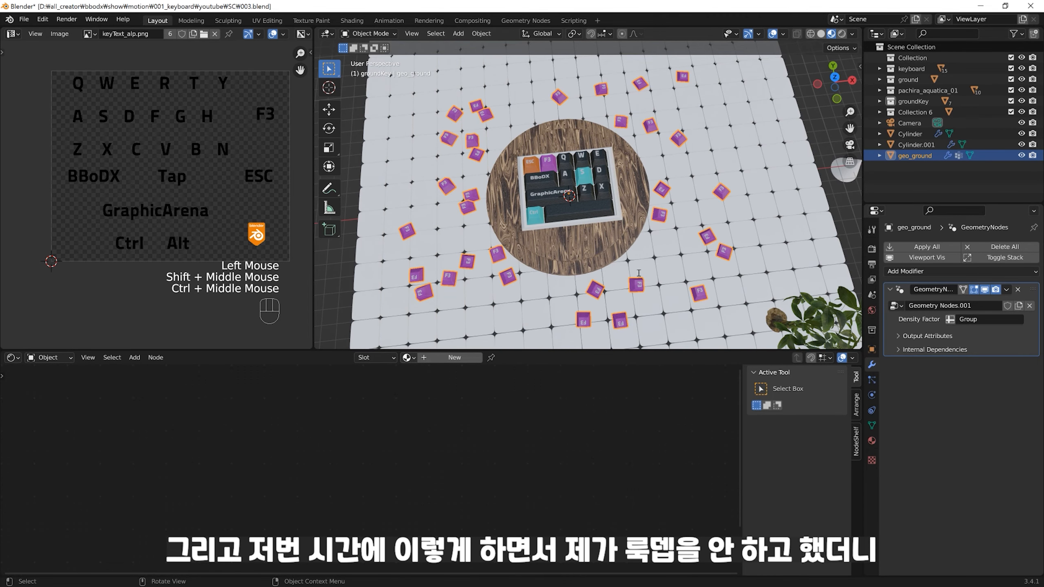
left_click(407, 357)
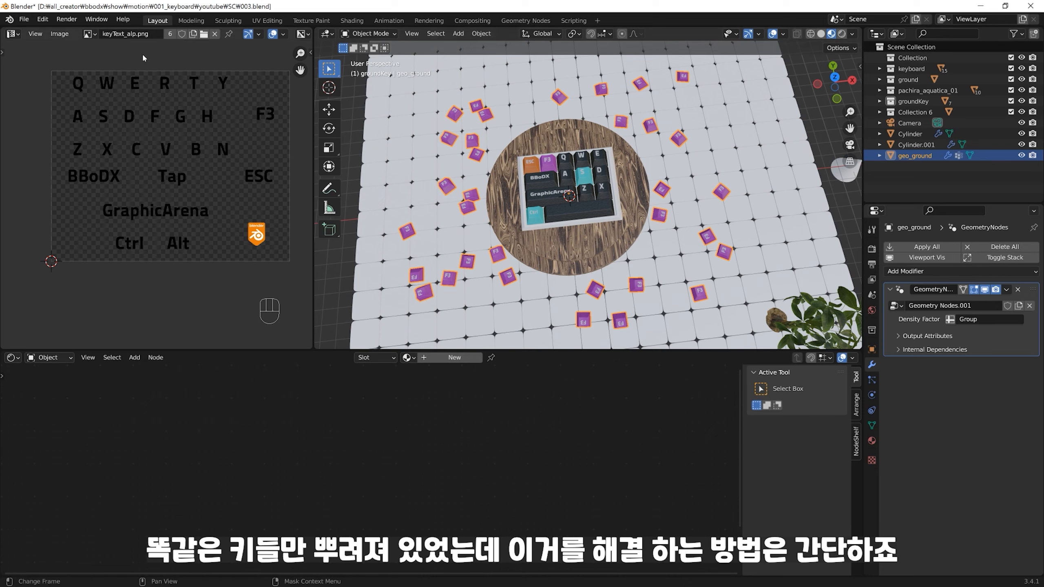
left_click(13, 358)
left_click(64, 460)
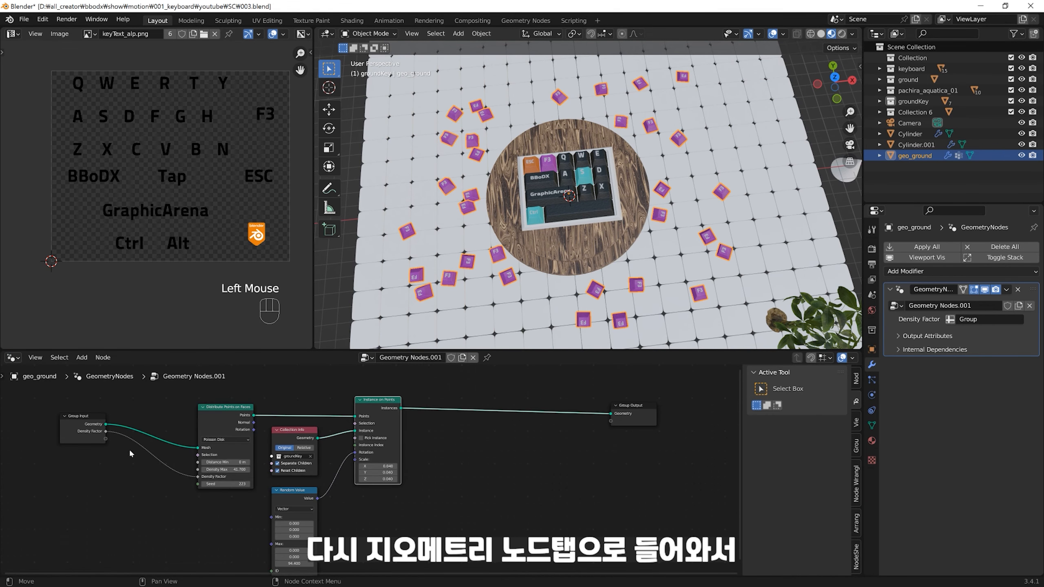
Step: Enable Pick Instance on the Instance on Points node so the floor scatter uses individual keys from the groundKey collection
scroll(425, 429, "up", 1)
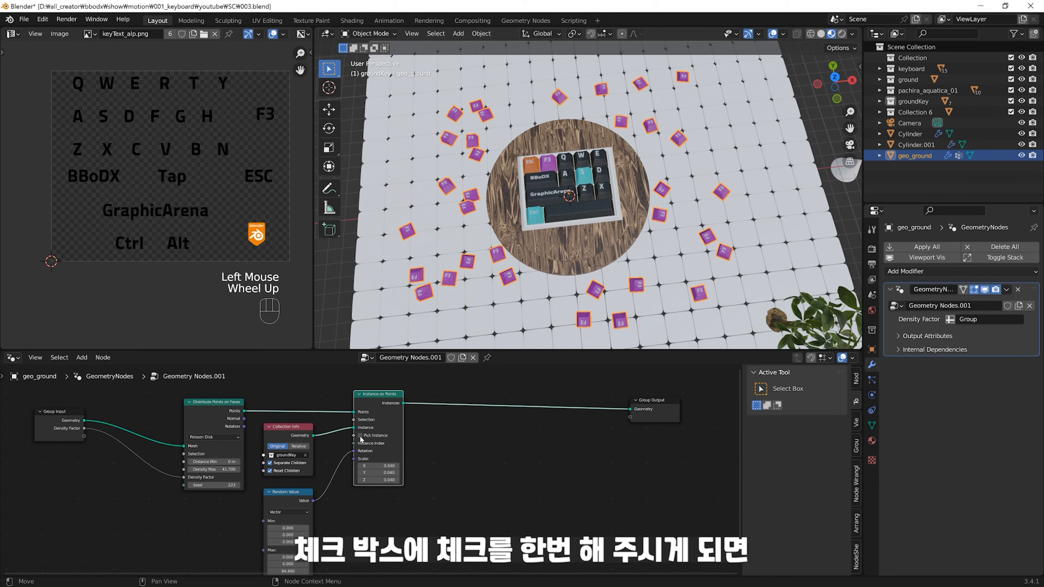
scroll(367, 436, "up", 5)
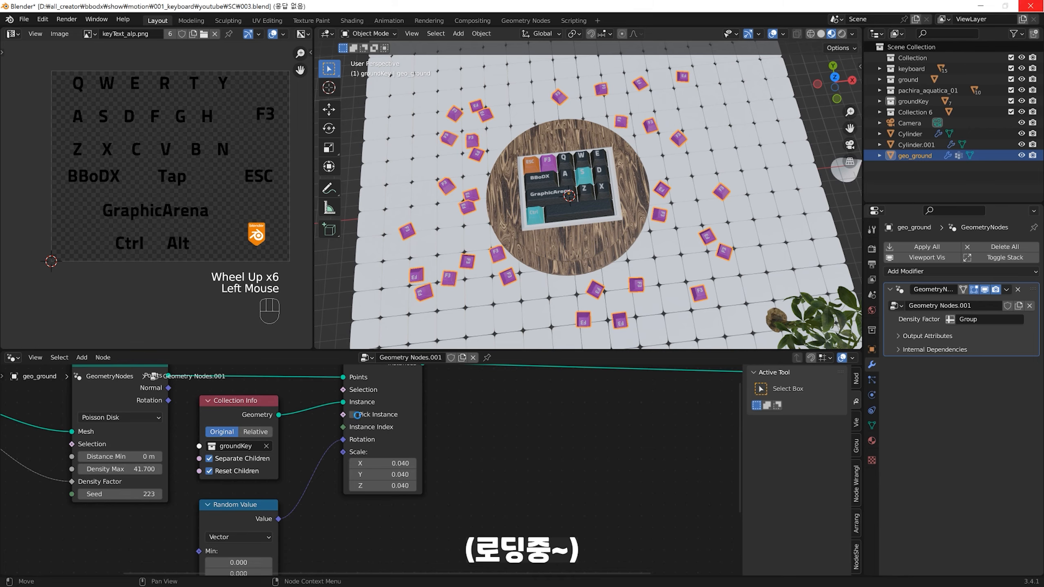
scroll(357, 415, "up", 2)
left_click(340, 374)
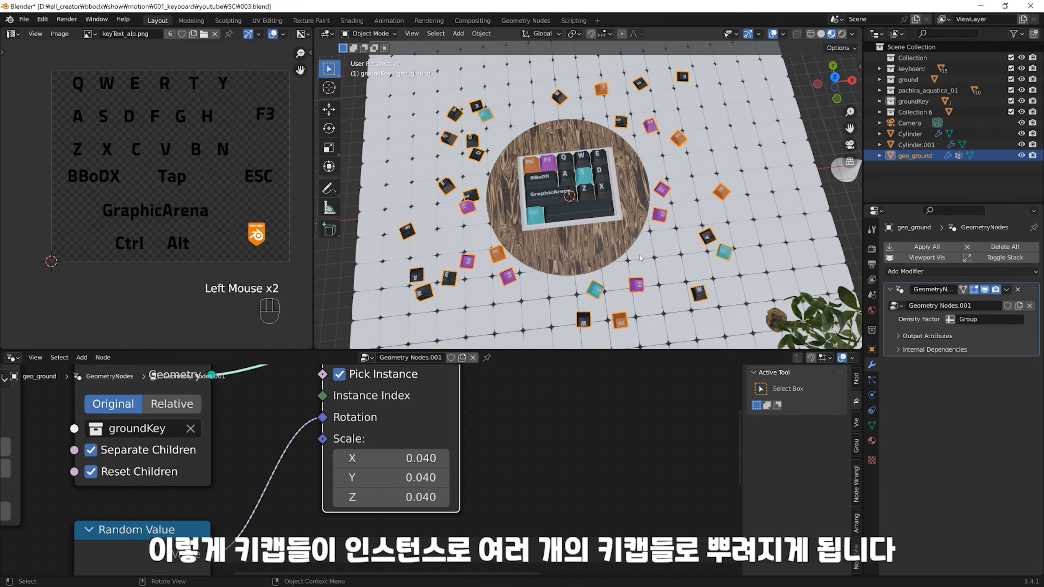
Step: Try a seed of 265 in the Distribute Points on Faces node and undo it
middle_click_drag(510, 264, 505, 193, "ctrl")
mouse_move(651, 274)
middle_mouse_down()
mouse_move(694, 246)
mouse_move(655, 276)
middle_mouse_up()
mouse_move(656, 284)
middle_mouse_down("ctrl")
mouse_move(666, 243)
mouse_move(646, 267)
middle_mouse_up("ctrl")
middle_click_drag(646, 267, 641, 288, "ctrl")
middle_click_drag(498, 505, 497, 485, "ctrl")
middle_click_drag(287, 464, 582, 408)
left_click_drag(448, 436, 467, 436)
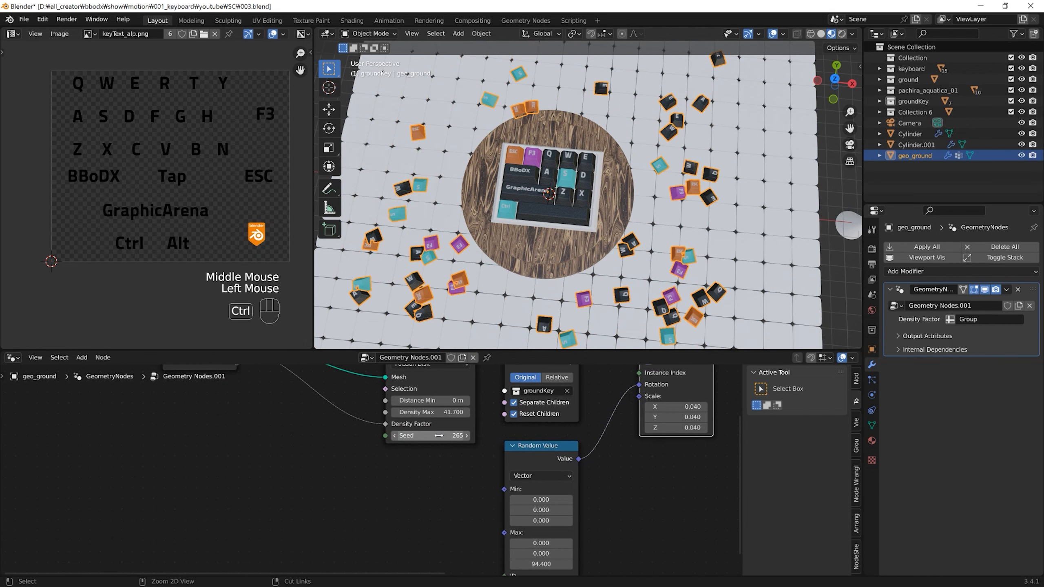
key("ctrl+z")
Step: Link the dark spacebar's material to the white keyboard base
mouse_move(645, 288)
middle_mouse_down("ctrl")
mouse_move(646, 271)
mouse_move(631, 267)
mouse_move(641, 246)
middle_mouse_up("ctrl")
key("z")
middle_click_drag(641, 247, 643, 230, "ctrl")
left_click(674, 197)
left_click(661, 182, "shift")
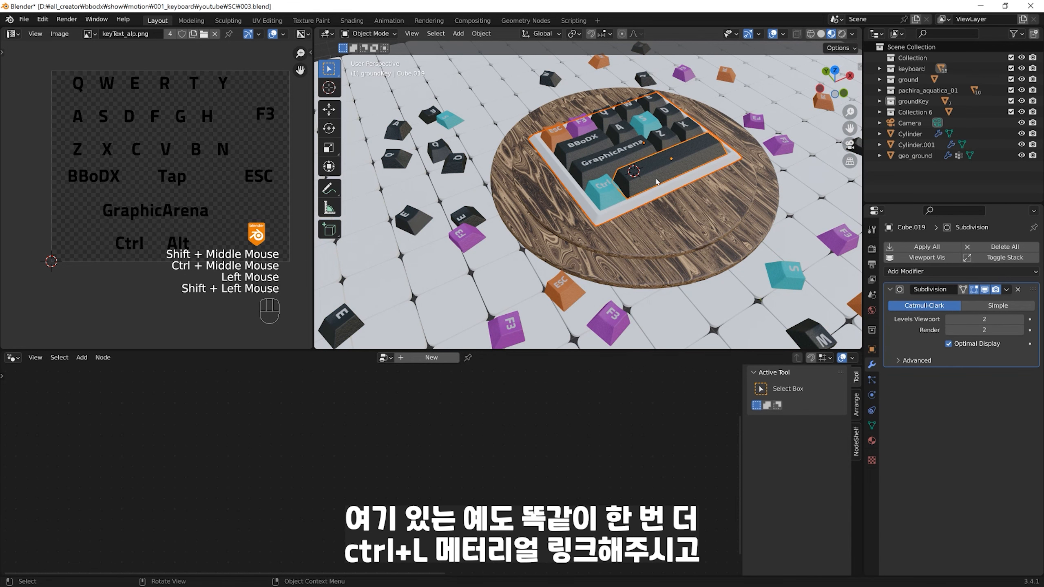
key("ctrl+l")
left_click(641, 90)
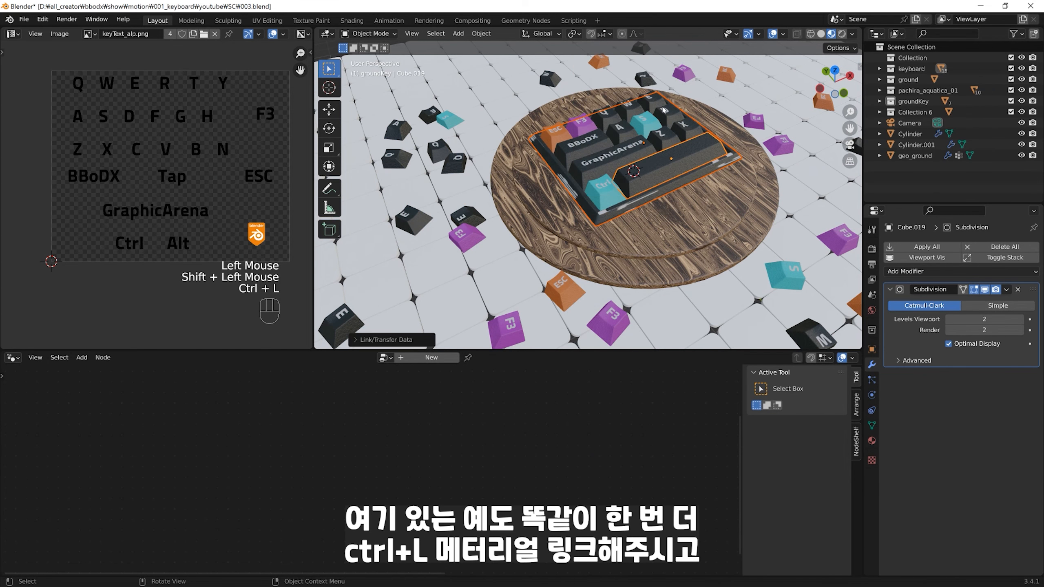
Step: Shrink the keyboard base's entire UV layout and move it to the blank area beside Ctrl in the lettering texture
left_click(650, 206)
key("Tab")
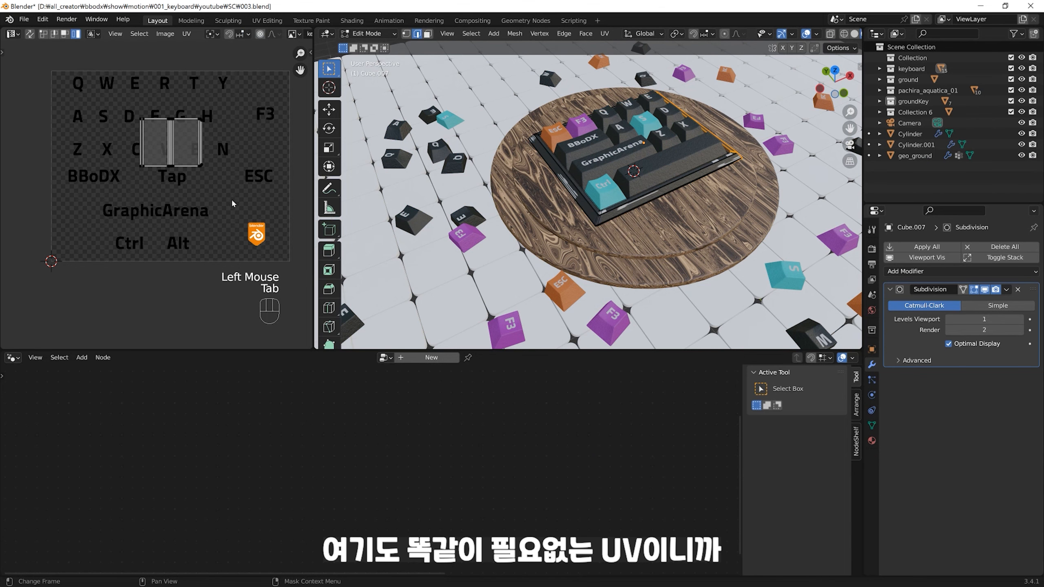
key("Tab")
key("alt+z")
key("Tab")
left_click(755, 278)
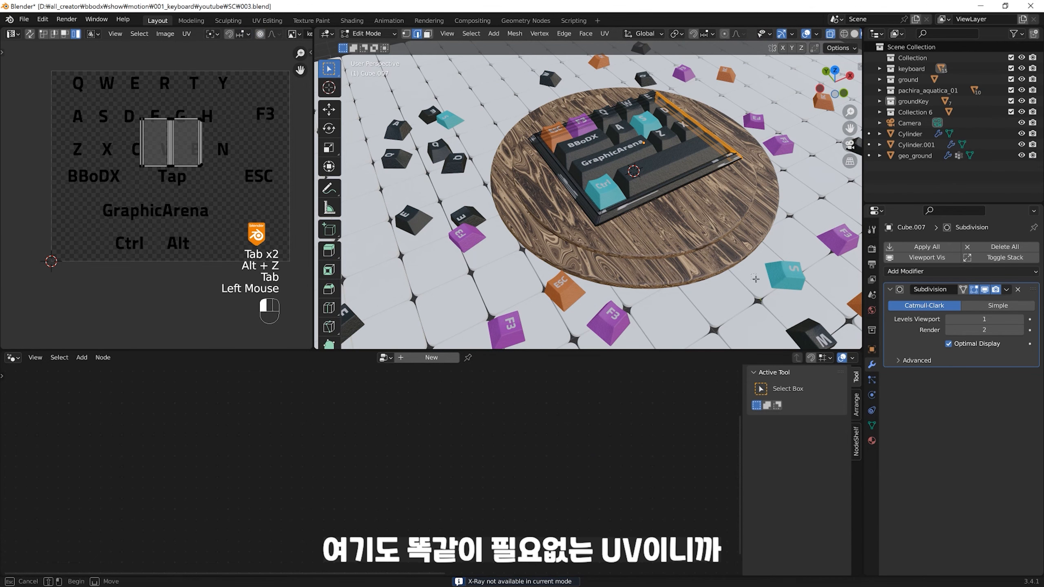
left_click_drag(756, 278, 515, 79)
left_click_drag(291, 287, 129, 111)
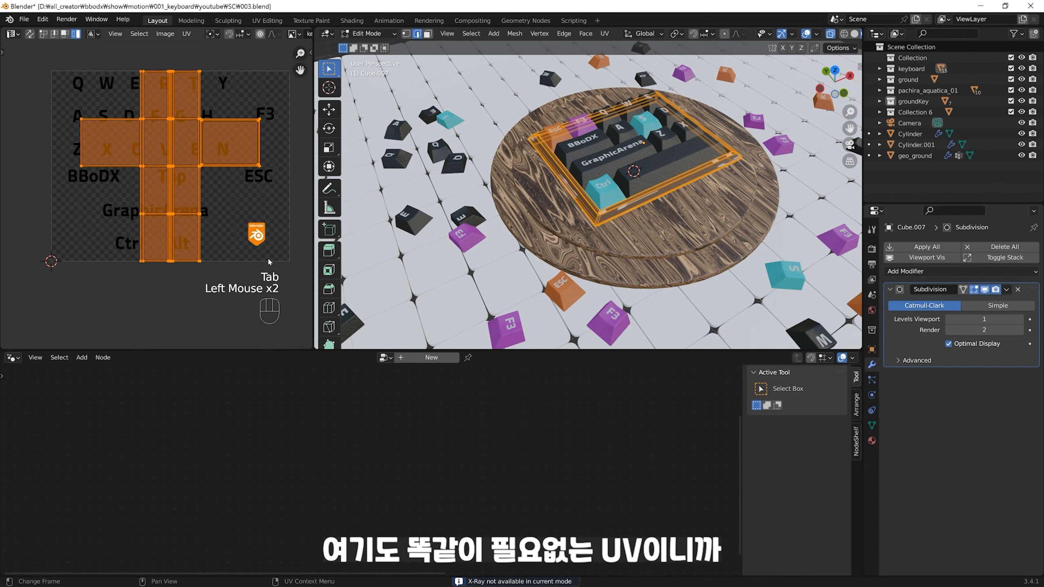
key("s")
left_click(173, 173)
key("g")
left_click(85, 244)
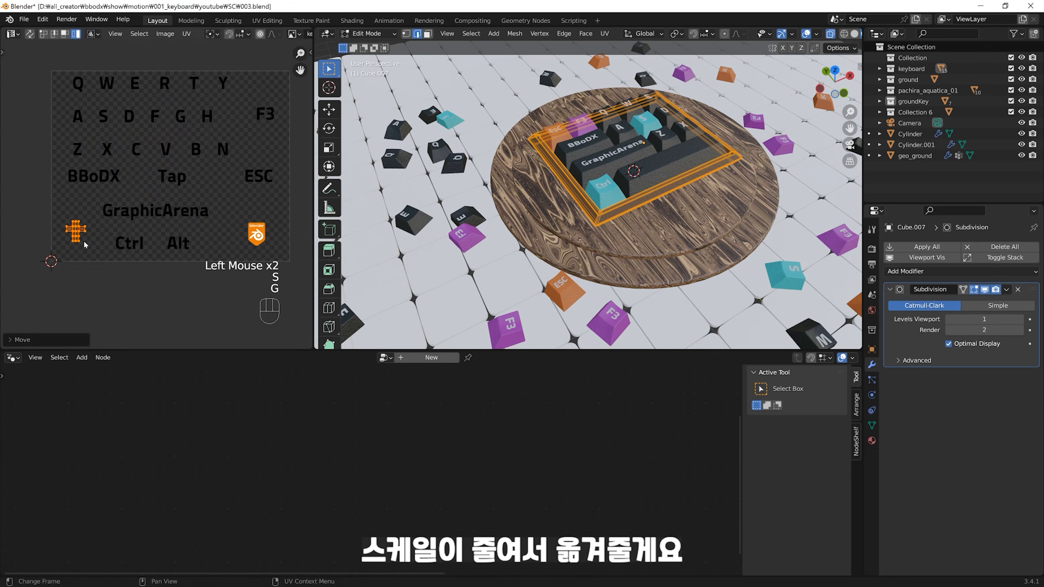
key("Tab")
Step: Select the inner ring of the wooden disc and show its wood material nodes in the Shader Editor
middle_click_drag(637, 206, 649, 230, "ctrl")
middle_click_drag(649, 231, 635, 282)
left_click(661, 248)
middle_click_drag(635, 281, 617, 222, "ctrl")
left_click(616, 222)
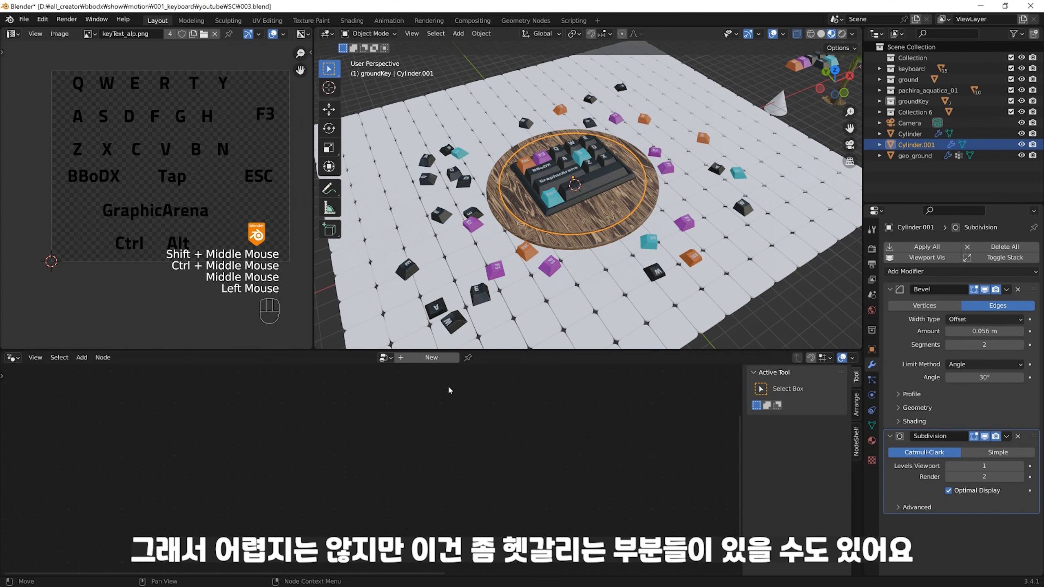
key("shift+F3")
middle_click_drag(497, 441, 505, 479, "ctrl")
middle_click_drag(402, 516, 542, 489)
left_click_drag(533, 517, 209, 402)
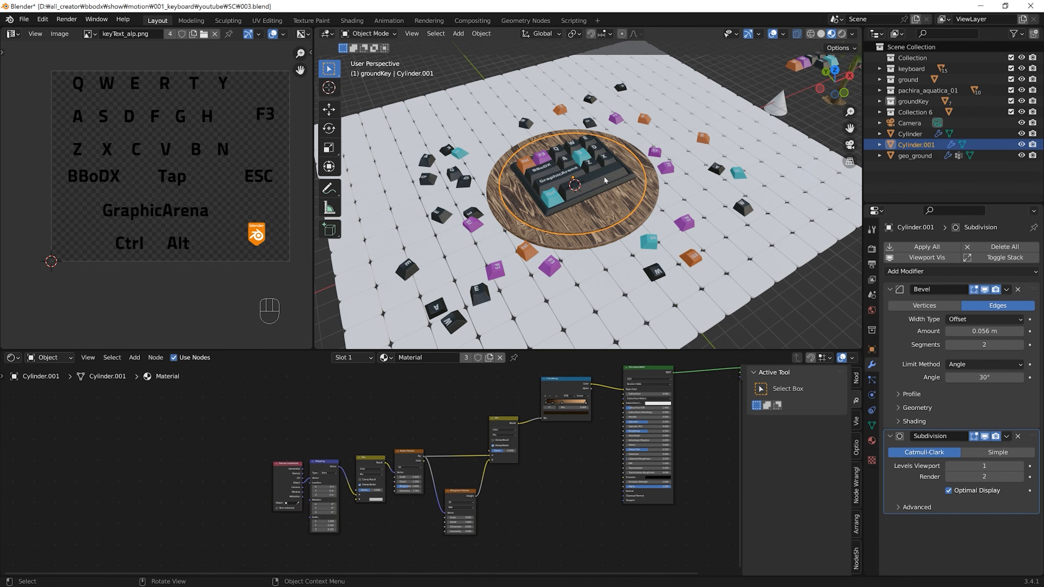
Step: Select a dark lettered keycap on the keyboard and shift the Image Texture node slightly within its material's node tree
left_click(593, 165)
middle_click_drag(514, 460, 493, 436)
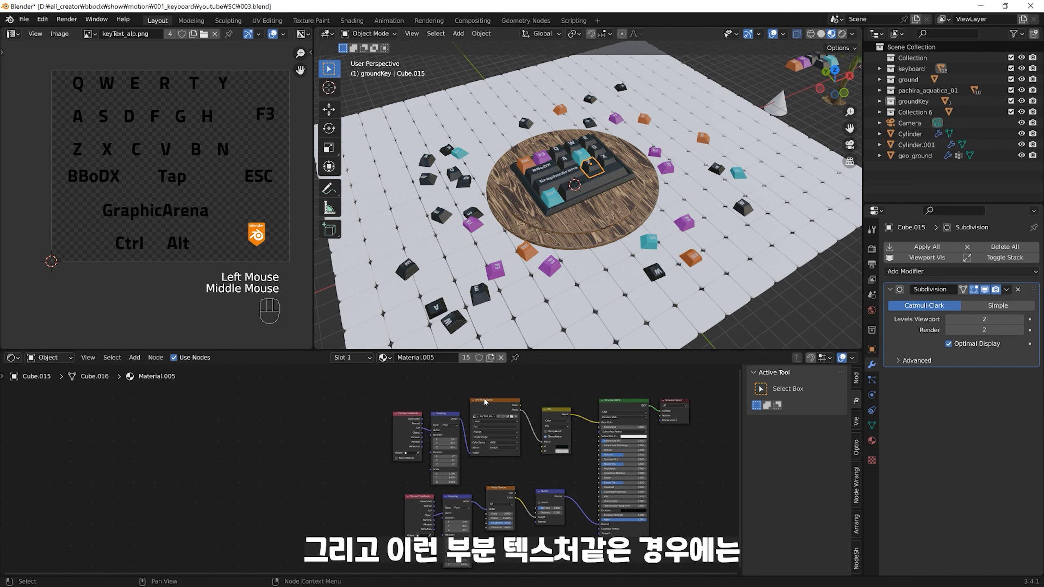
left_click_drag(487, 401, 487, 410)
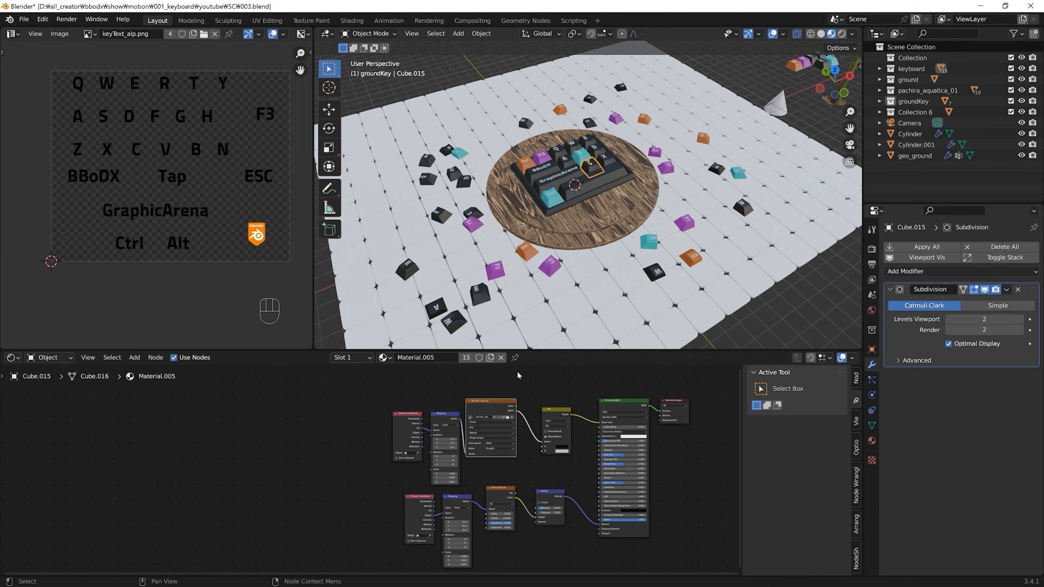
left_click(485, 412)
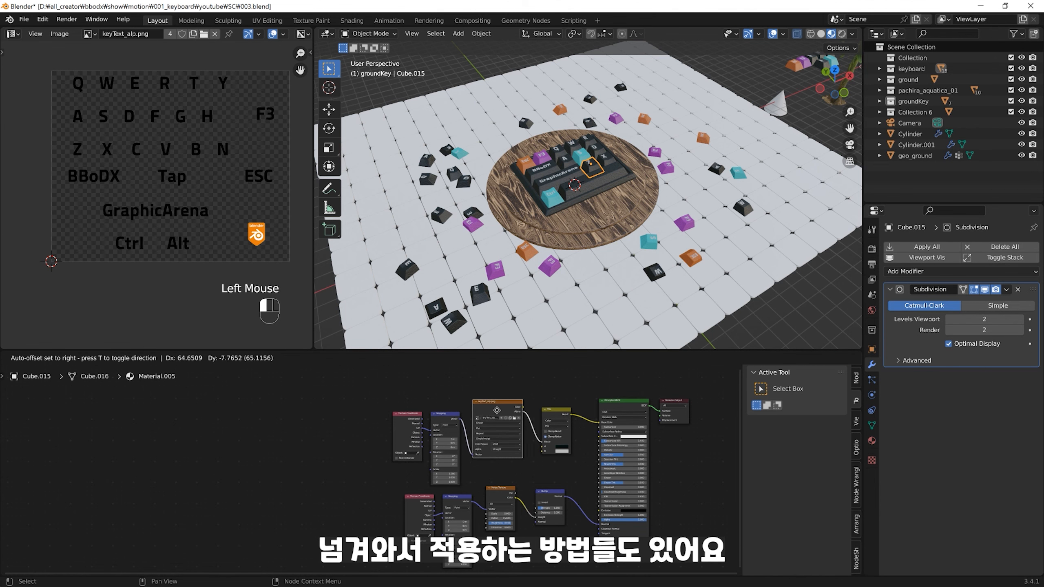
middle_click_drag(555, 435, 498, 412)
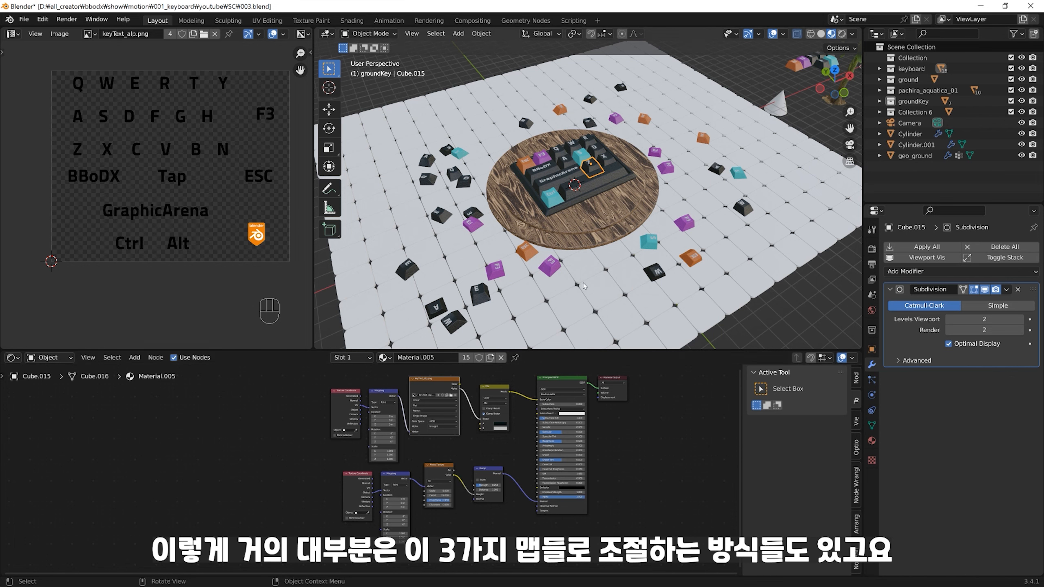
Step: Compare the material node setups of the wooden disc and the GraphicArena key, and inspect the finished keyboard scene
middle_click_drag(579, 223, 611, 194, "ctrl")
middle_click_drag(610, 194, 613, 175, "ctrl")
left_click(595, 293)
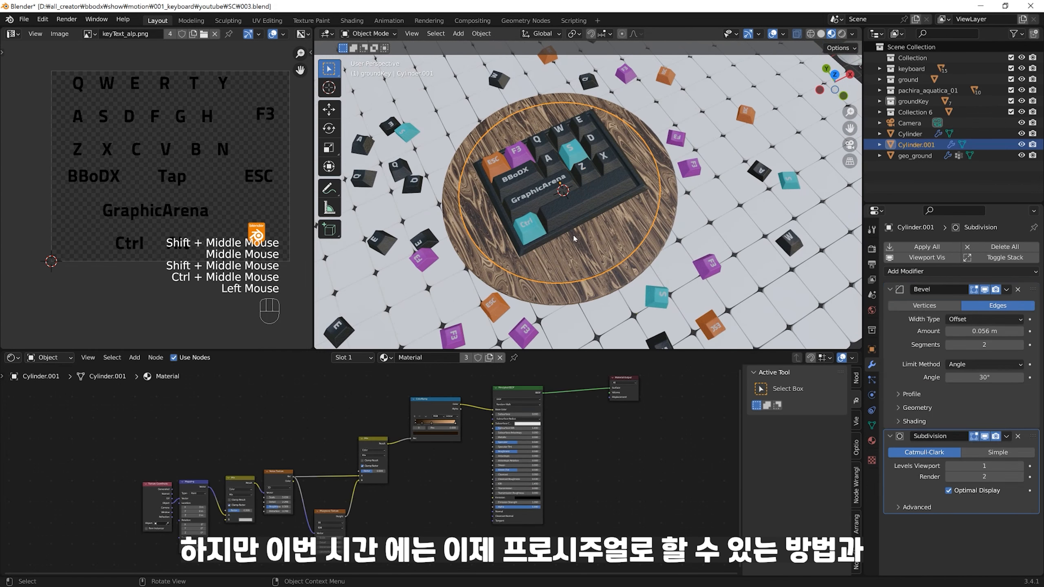
left_click(528, 206)
left_click(528, 205)
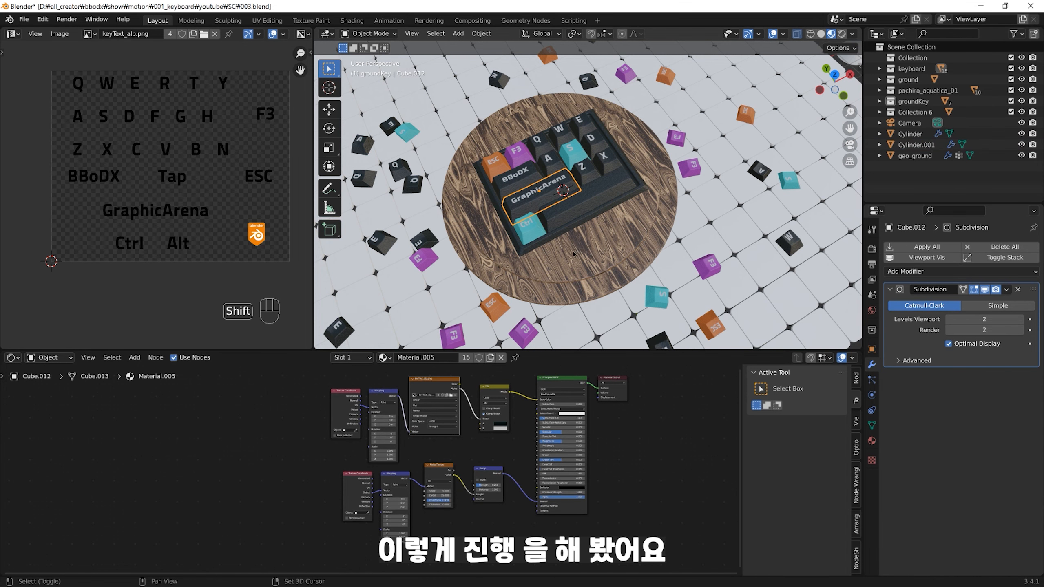
middle_click_drag(583, 240, 571, 257, "shift")
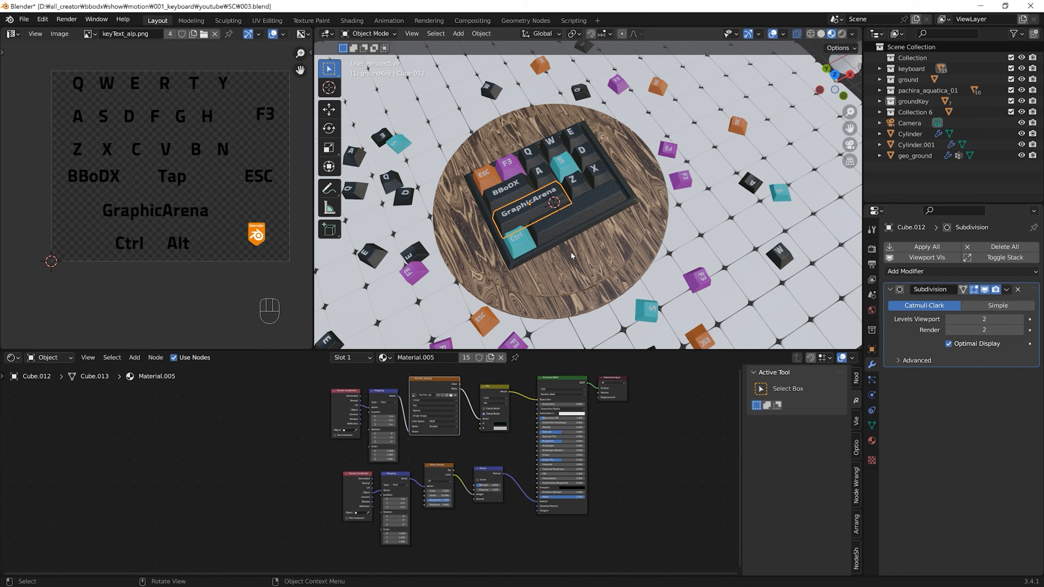
middle_click_drag(571, 255, 600, 249, "shift")
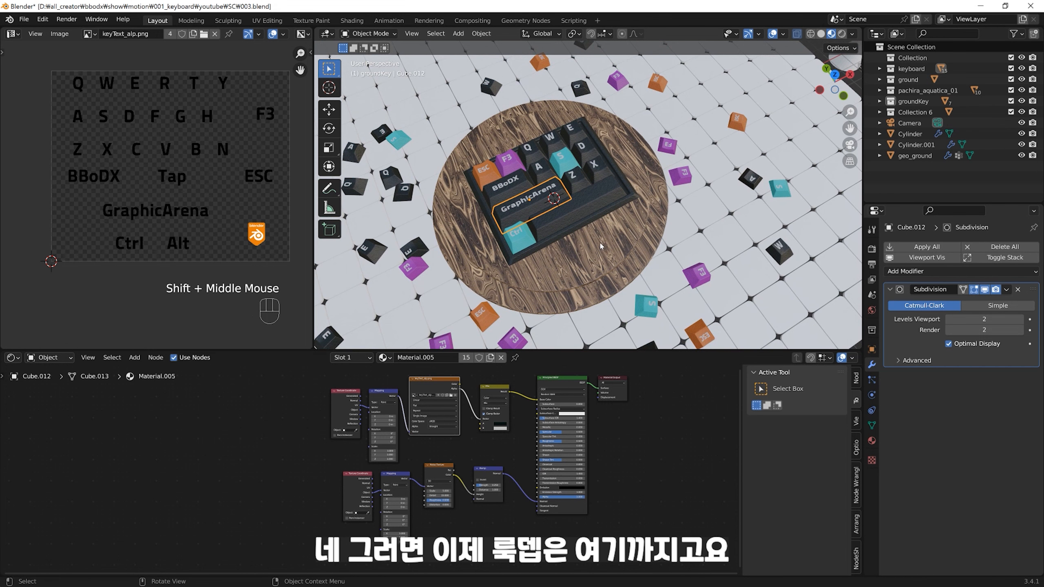